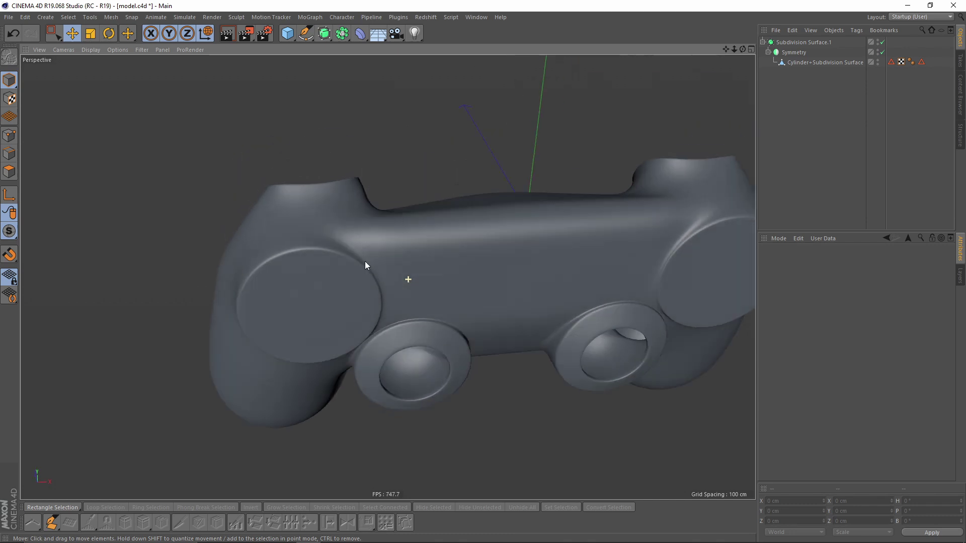
Step: Examine the finished controller model from several angles, with and without the mesh lines displayed
alt+middle_drag(407, 322, 388, 275)
alt+drag(388, 276, 443, 201)
click(805, 63)
alt+drag(464, 248, 467, 242)
key(n)
key(b)
mouse_move(424, 272)
alt+mouse_down()
mouse_move(341, 276)
mouse_move(495, 286)
alt+mouse_up()
alt+right_drag(494, 281, 327, 297)
alt+middle_drag(327, 297, 382, 259)
alt+drag(376, 255, 534, 222)
mouse_move(345, 269)
alt+right_down()
mouse_move(462, 257)
mouse_move(360, 278)
alt+right_up()
alt+drag(360, 278, 451, 246)
key(n)
key(a)
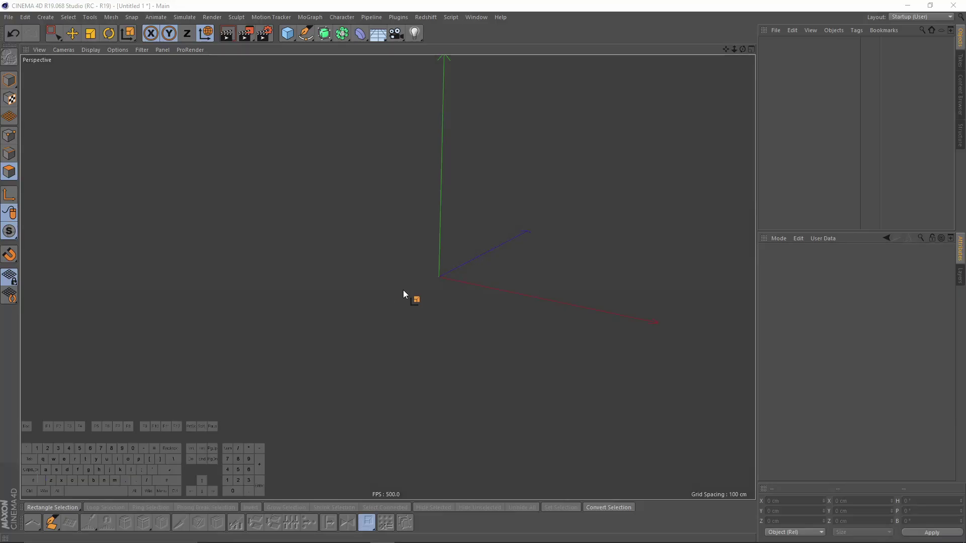
Step: Add a cylinder, display it with mesh lines, and set its rotation segments to 8
drag(288, 34, 455, 49)
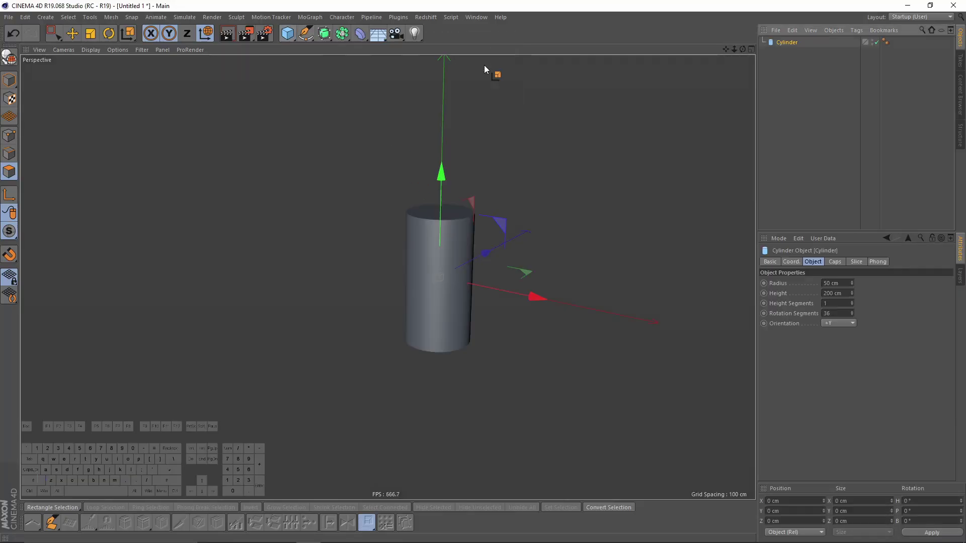
scroll(407, 214, up, 5)
key(n)
key(b)
double_click(834, 314)
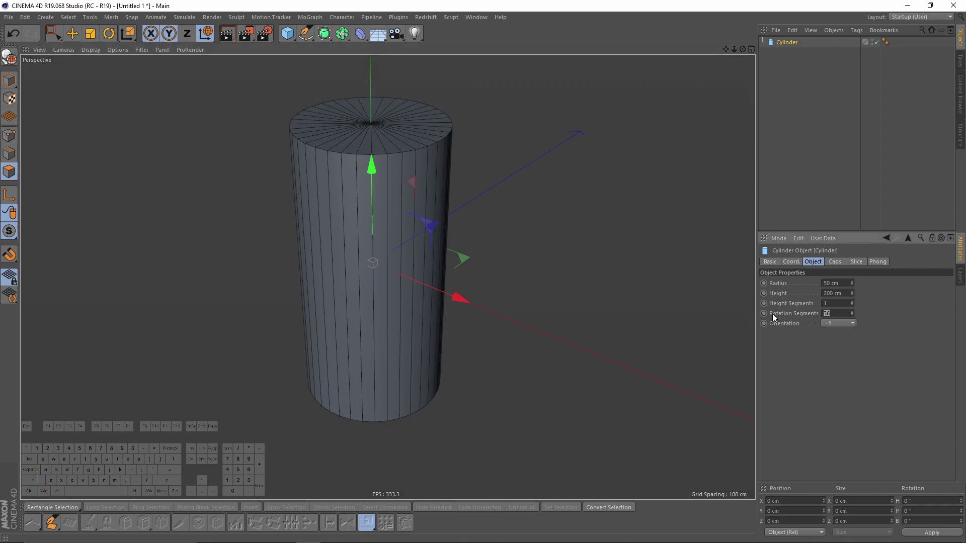
text(8)
key(Return)
Step: Duplicate the cylinder and disable the copy, keeping the original selected
ctrl+drag(783, 46, 794, 68)
click(877, 53)
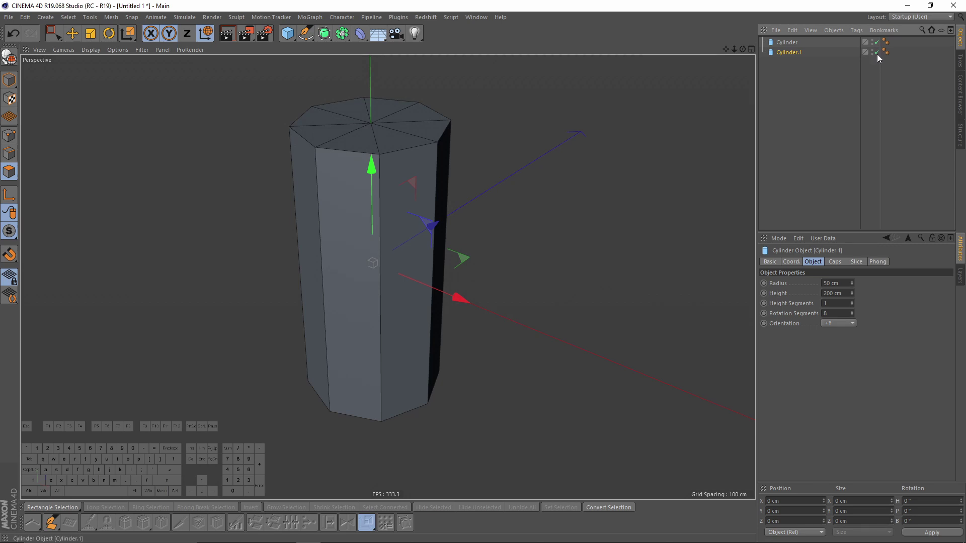
click(790, 42)
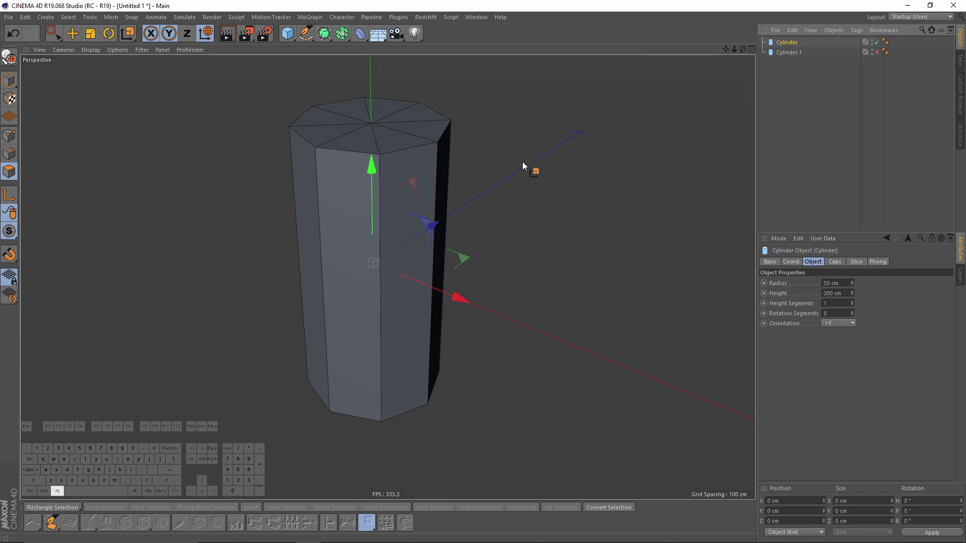
Step: Enable filleted caps on the original cylinder with 2 segments and a 50 cm radius
alt+middle_drag(522, 163, 552, 170)
click(835, 262)
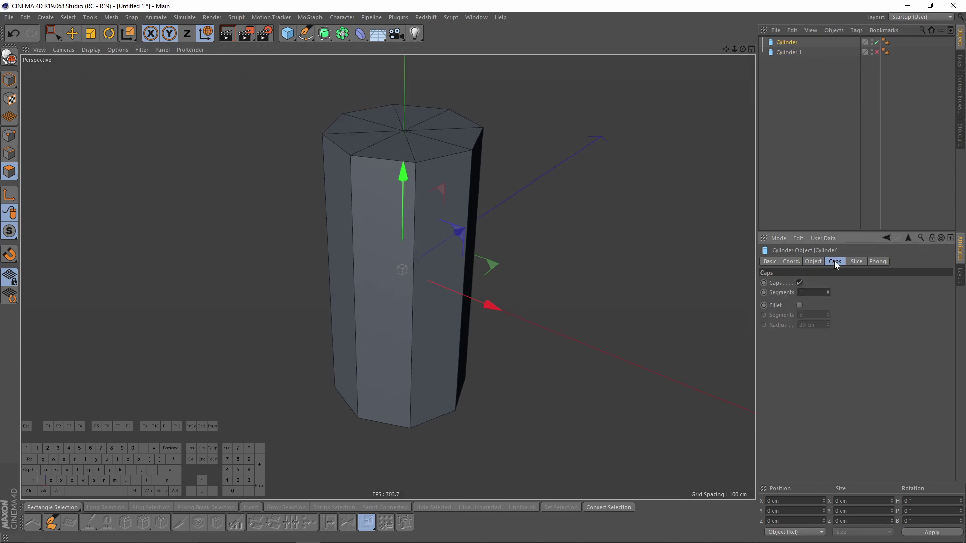
click(800, 305)
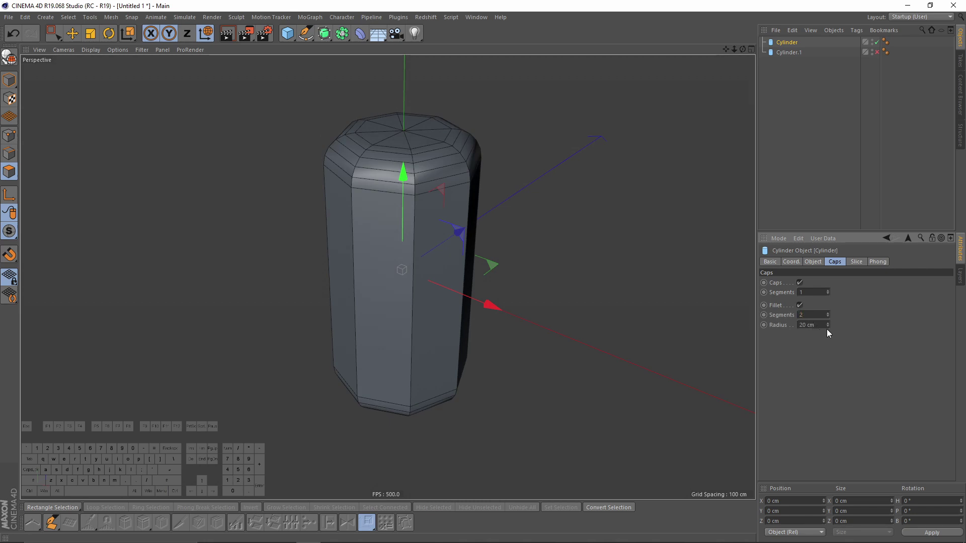
drag(804, 326, 761, 322)
text(50)
key(Return)
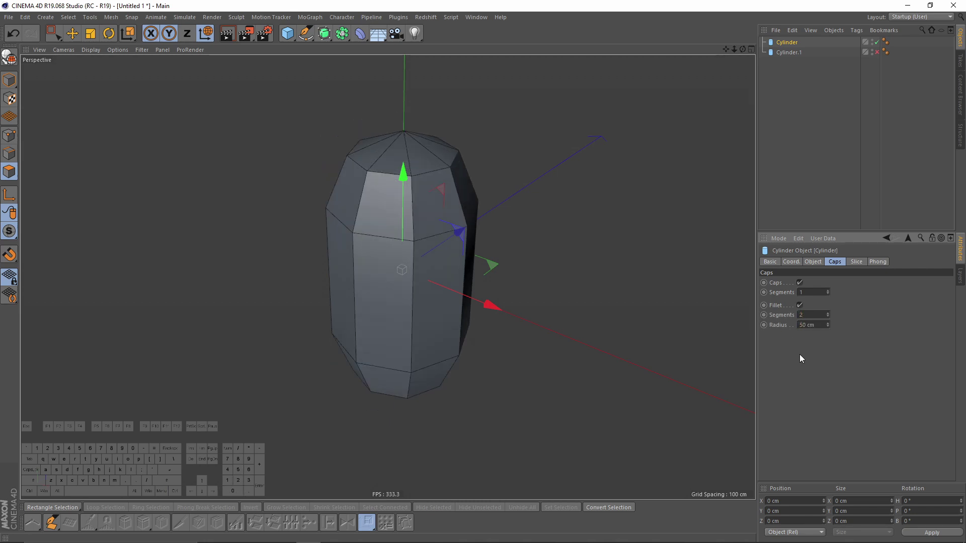
Step: Make the rounded cylinder editable and delete all points of its upper cap
alt+drag(619, 334, 611, 254)
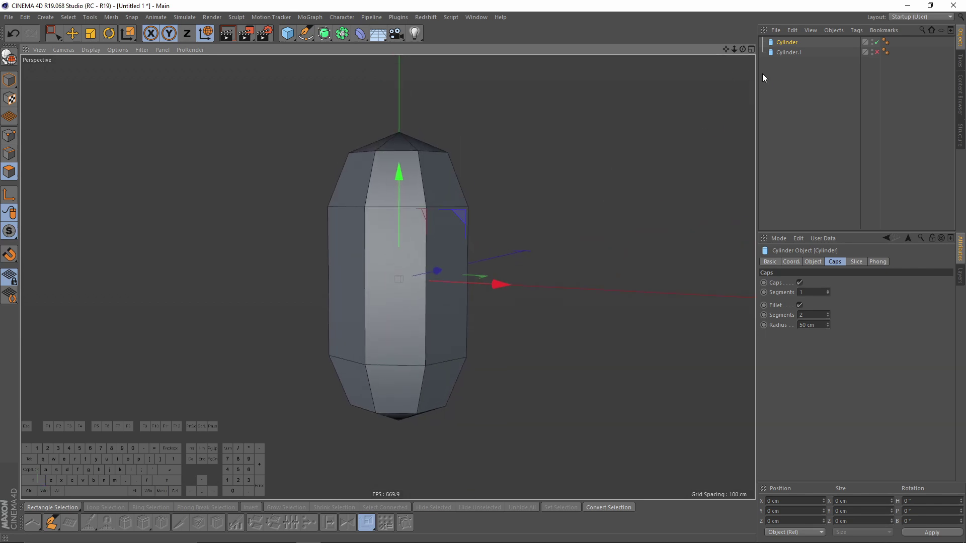
key(c)
click(9, 136)
click(54, 33)
alt+drag(251, 100, 488, 222)
key(Delete)
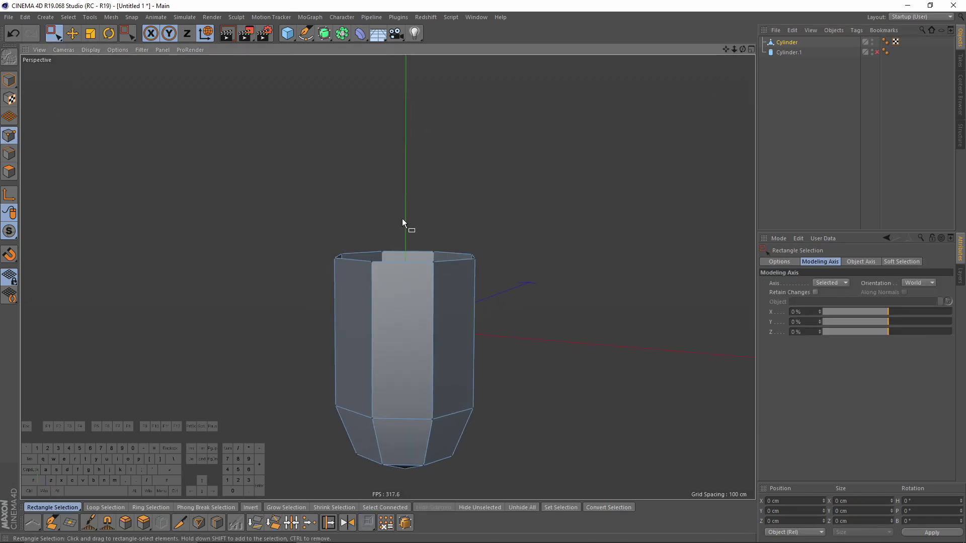
Step: Close the cylinder's open top with Close Polygon Hole, and enable snapping in polygon mode
alt+drag(407, 222, 424, 273)
right_click(424, 272)
click(473, 318)
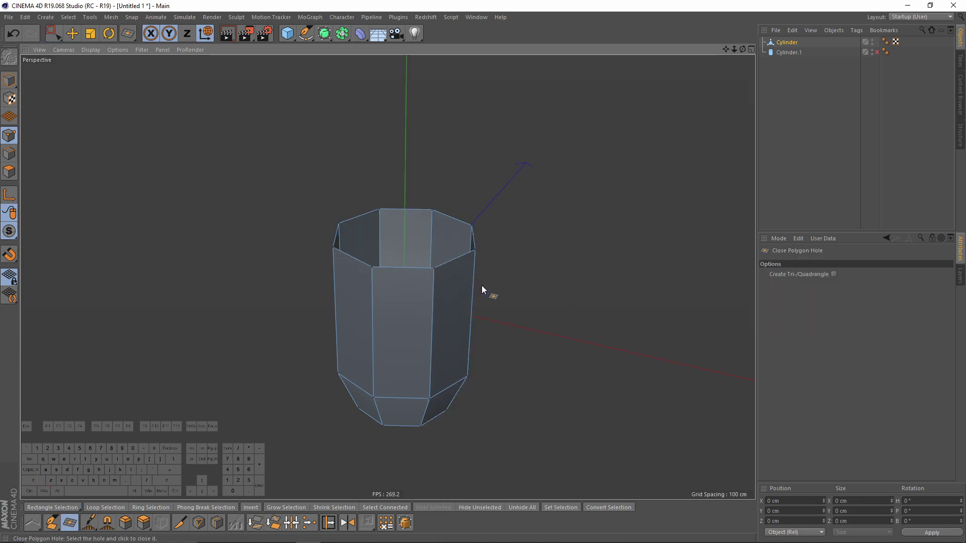
alt+drag(481, 290, 415, 284)
click(413, 273)
click(9, 172)
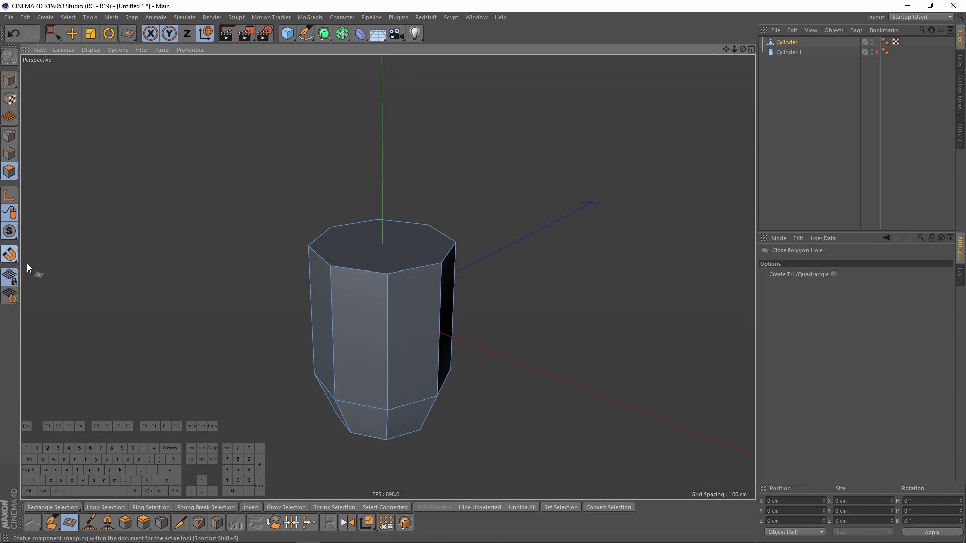
drag(9, 254, 43, 328)
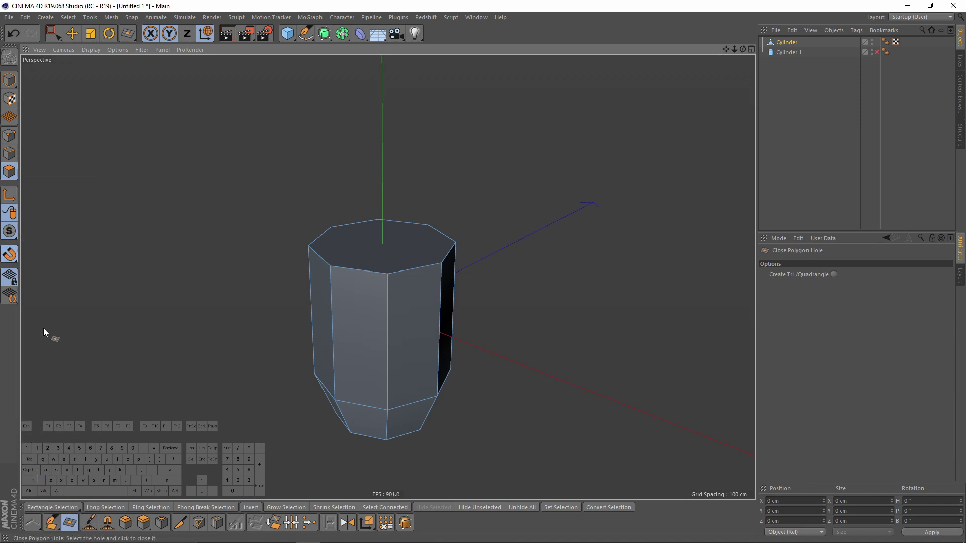
Step: Re-enable the duplicate cylinder and set its orientation to +Z
click(877, 52)
click(790, 51)
click(813, 262)
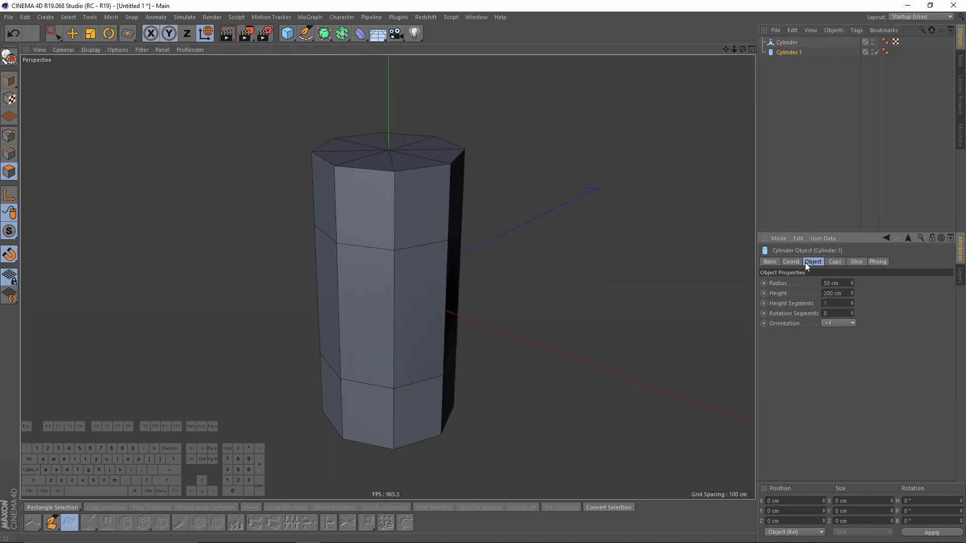
click(838, 324)
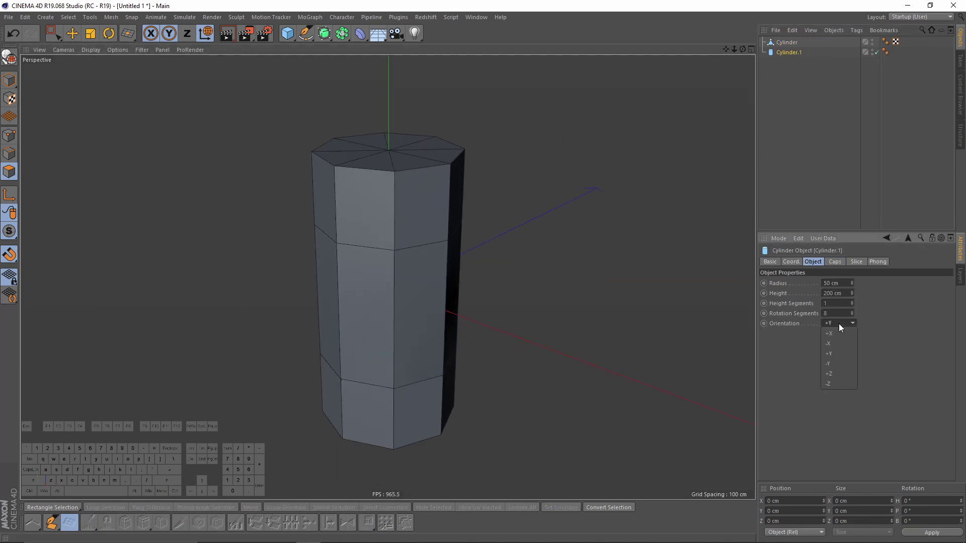
click(829, 366)
Step: Raise the horizontal cylinder about 86 cm along Y so it sits across the upright cylinder's top
alt+drag(470, 271, 614, 222)
key(e)
drag(334, 164, 336, 41)
alt+middle_drag(334, 165, 401, 182)
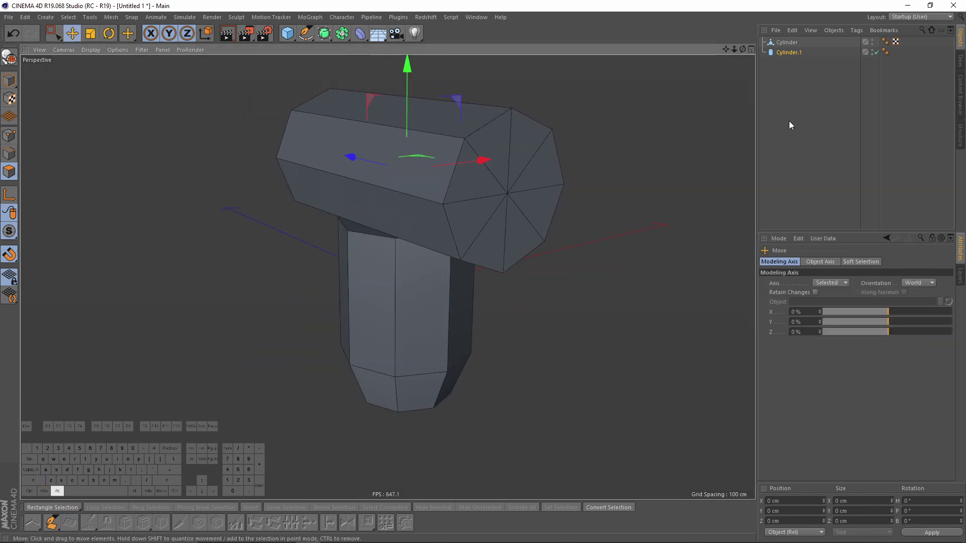
Step: Select the upright cylinder's top polygons and snap them up to the horizontal cylinder's center at Y 86.45 cm
click(784, 43)
alt+middle_drag(440, 219, 463, 248)
click(463, 251)
middle_click(498, 302)
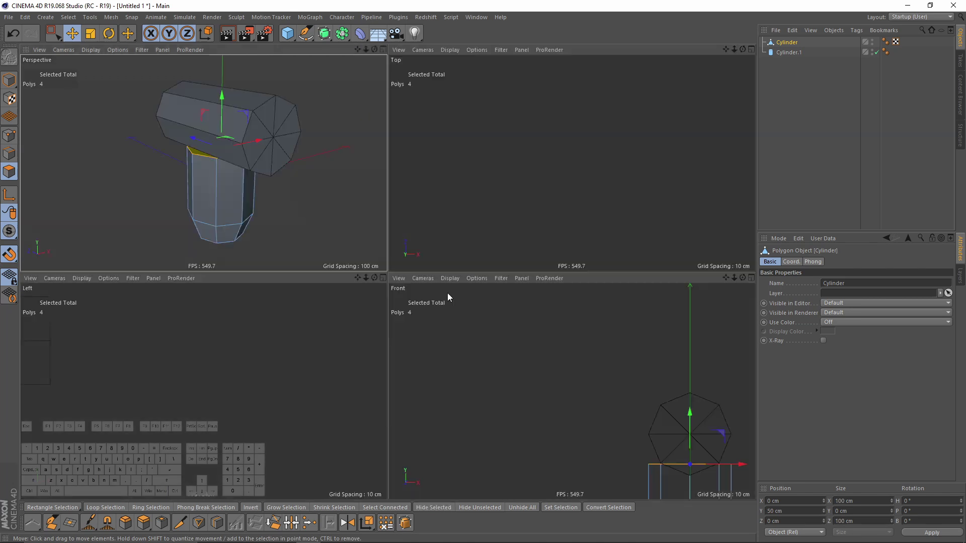
middle_click(448, 293)
drag(622, 326, 629, 264)
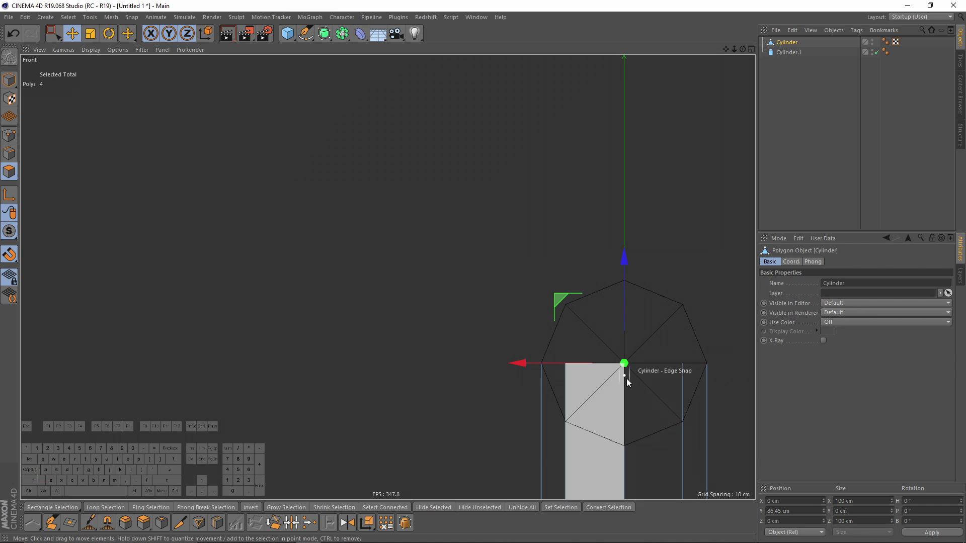
Step: Set the horizontal cylinder's height segments to 2
middle_click(236, 153)
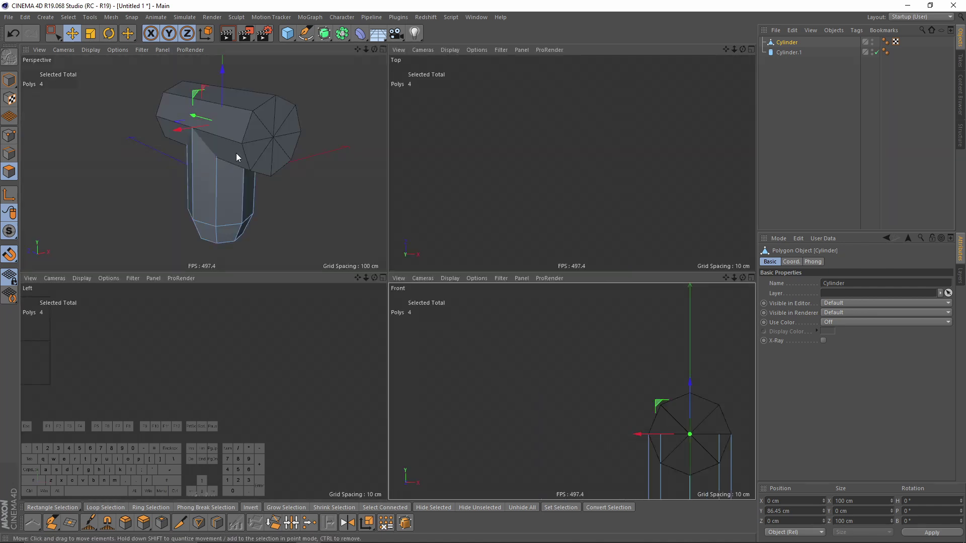
alt+drag(237, 153, 231, 159)
middle_click(231, 159)
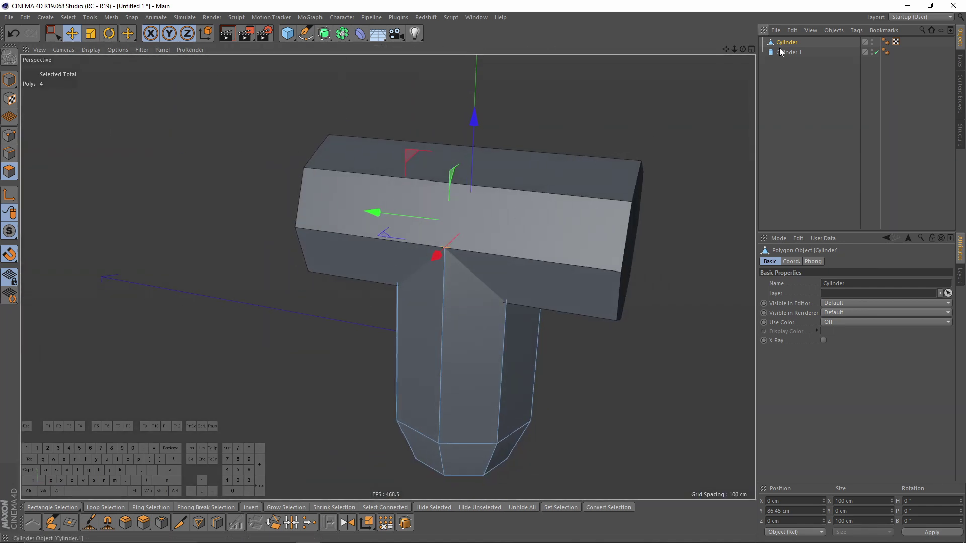
click(786, 52)
double_click(839, 303)
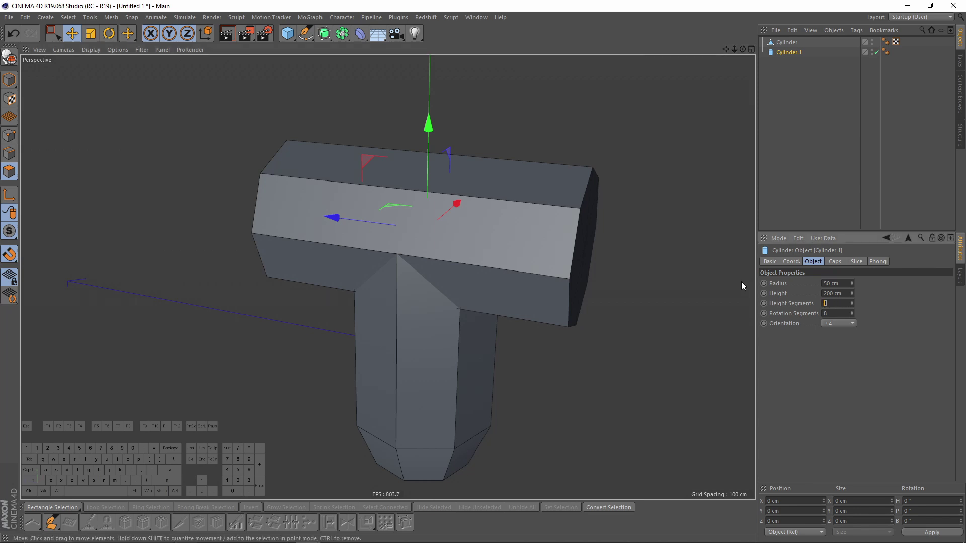
text(2)
key(Return)
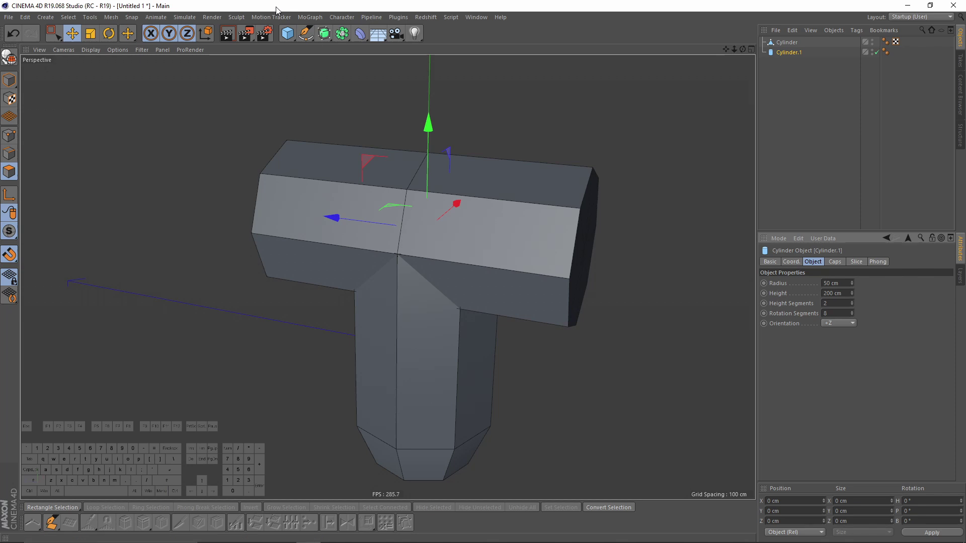
Step: Place both cylinders inside a new Boole object and set its Boolean type to A union B
drag(324, 33, 425, 57)
click(342, 34)
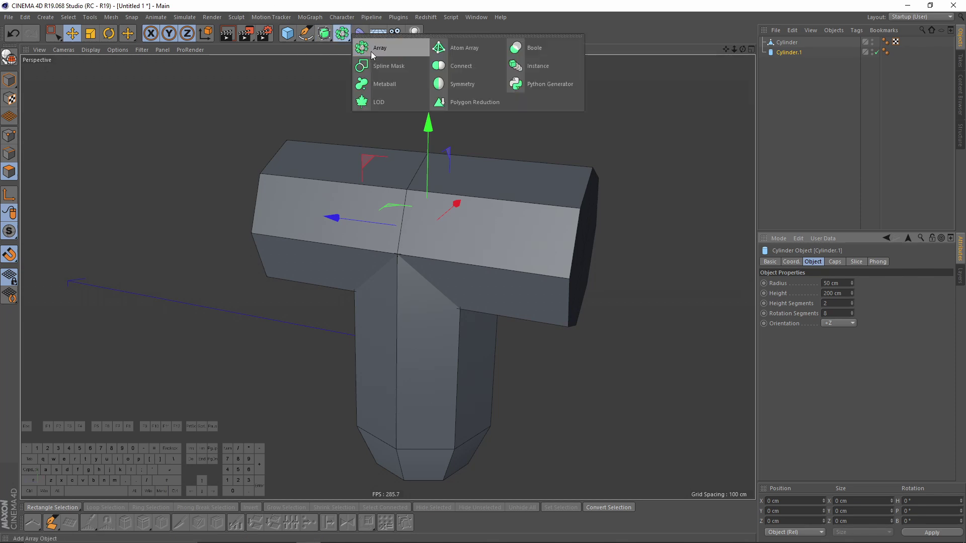
click(544, 47)
drag(785, 107, 786, 43)
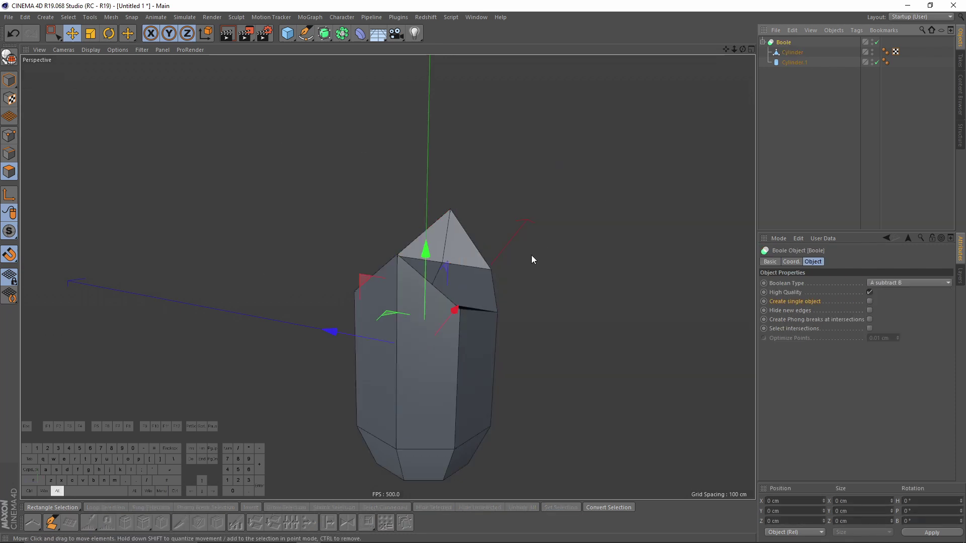
click(910, 284)
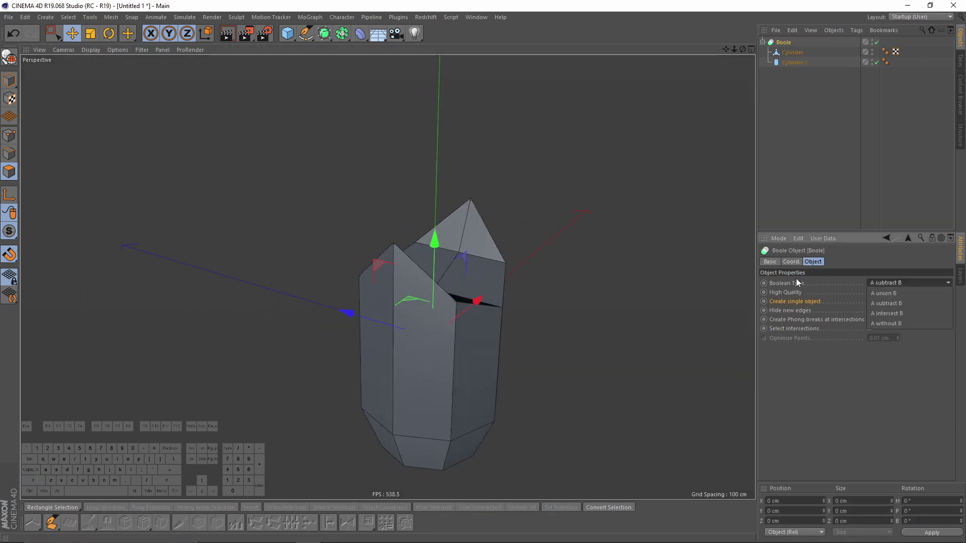
click(895, 294)
alt+drag(487, 240, 552, 263)
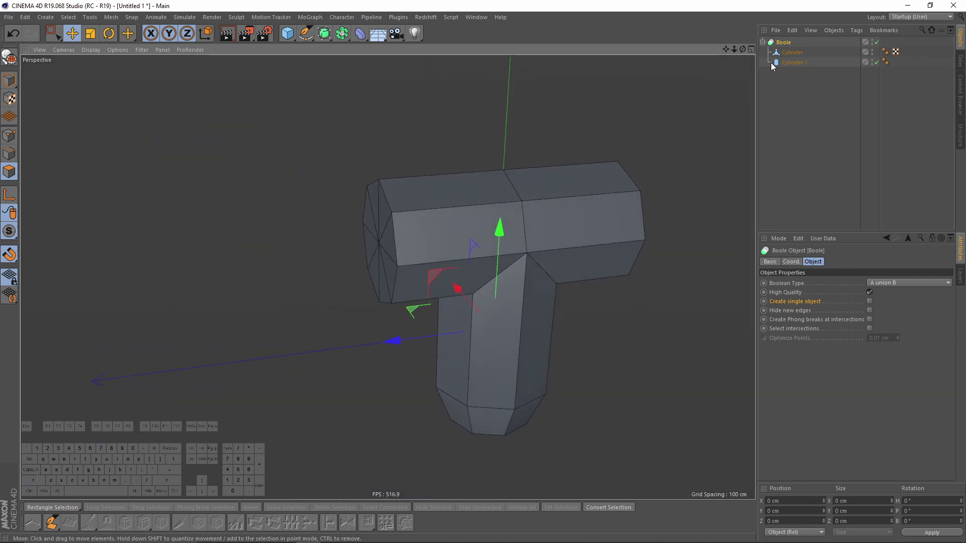
Step: Try to make the Boole object editable and expand its hierarchy, then undo
key(c)
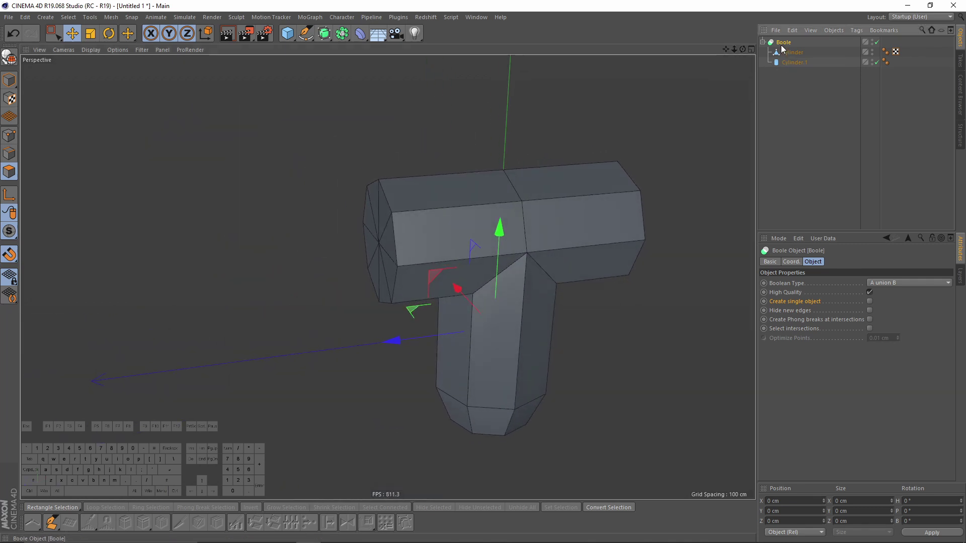
click(763, 42)
key(ctrl+z)
Step: Enable Create single object on the Boole and convert it to an editable mesh
click(870, 302)
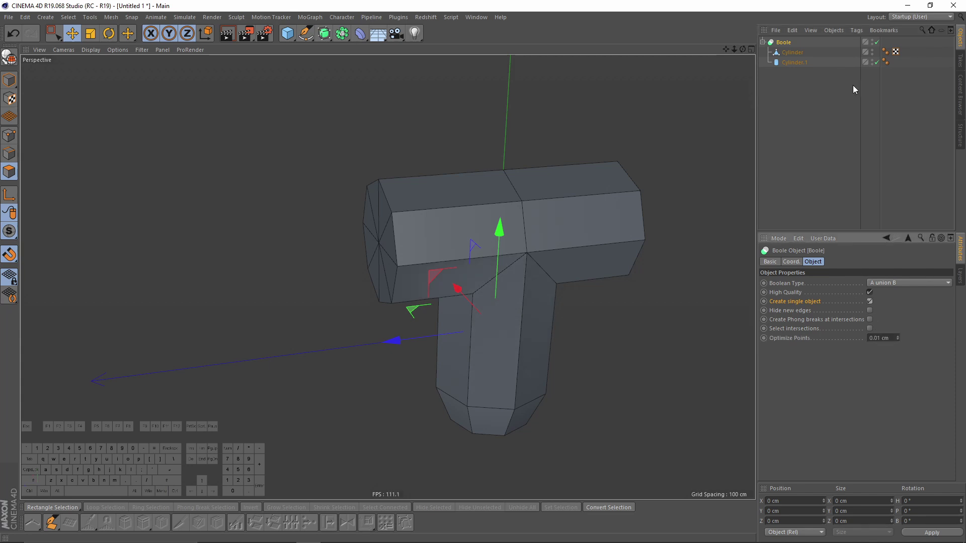
key(c)
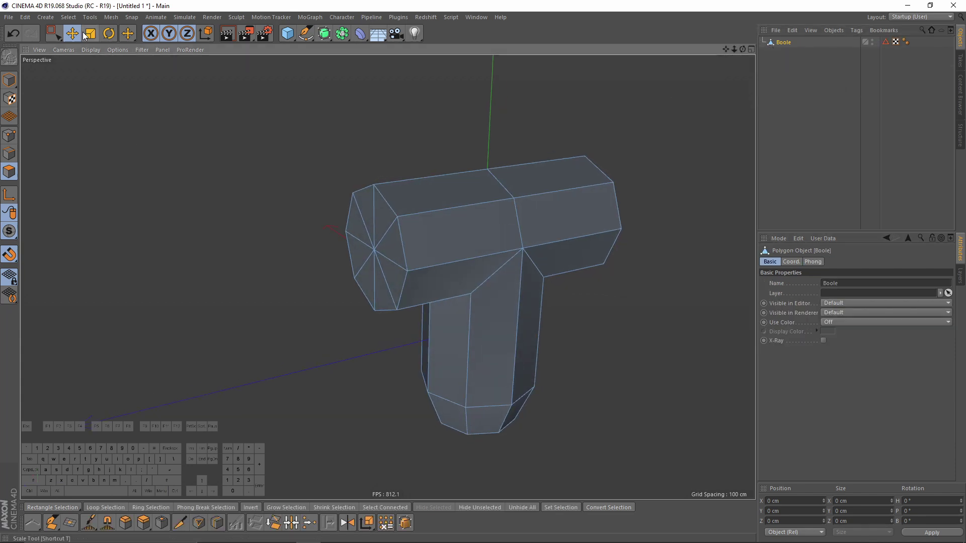
Step: Delete the end points of one half of the horizontal cylinder so that half is removed
click(9, 135)
alt+drag(342, 209, 311, 207)
alt+middle_drag(369, 225, 337, 213)
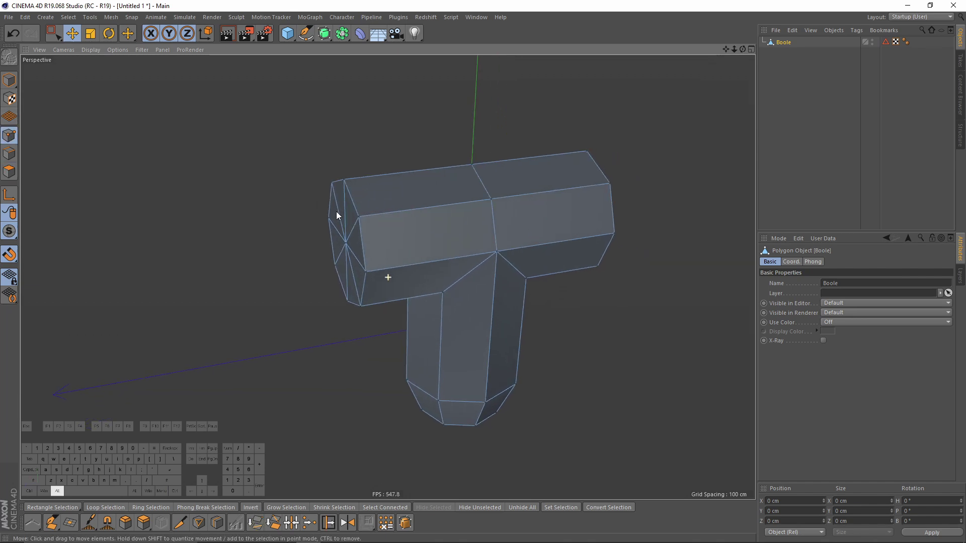
key(space)
drag(304, 157, 577, 318)
key(Delete)
Step: Move the remaining end's points inward along Z until the mesh is about 103 cm deep, and return to model mode
alt+drag(576, 318, 561, 265)
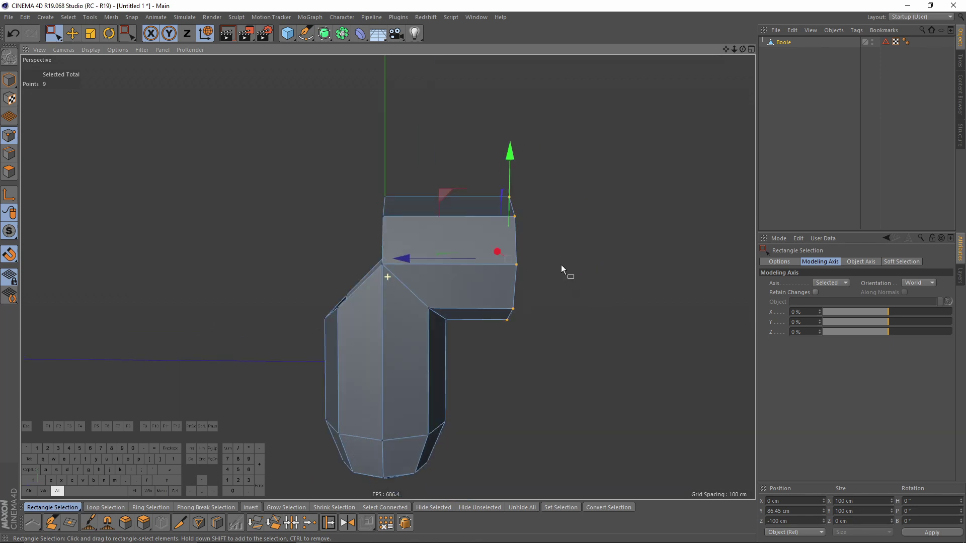
drag(436, 257, 371, 252)
alt+drag(463, 272, 414, 224)
click(9, 80)
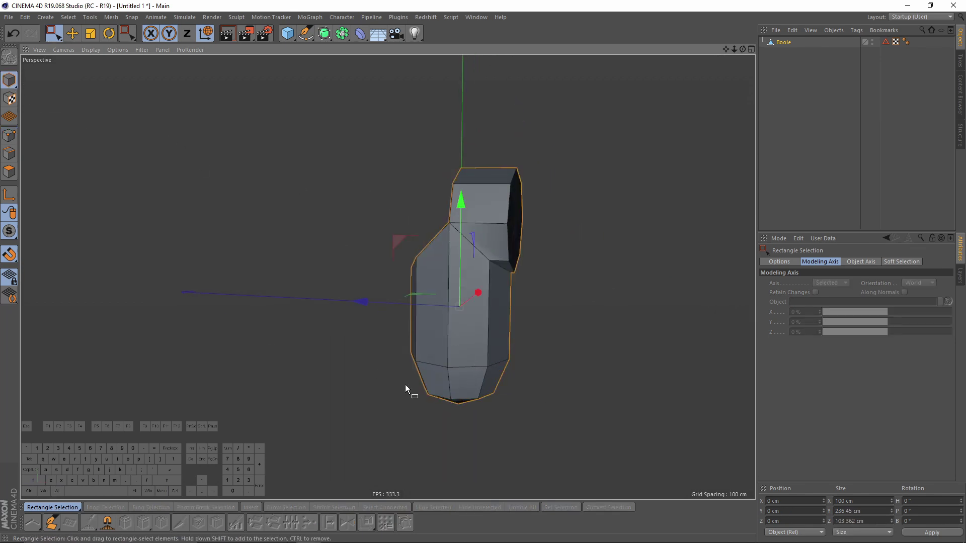
Step: Load the reference image as the Front view's background and set its transparency to 99%
middle_click(393, 370)
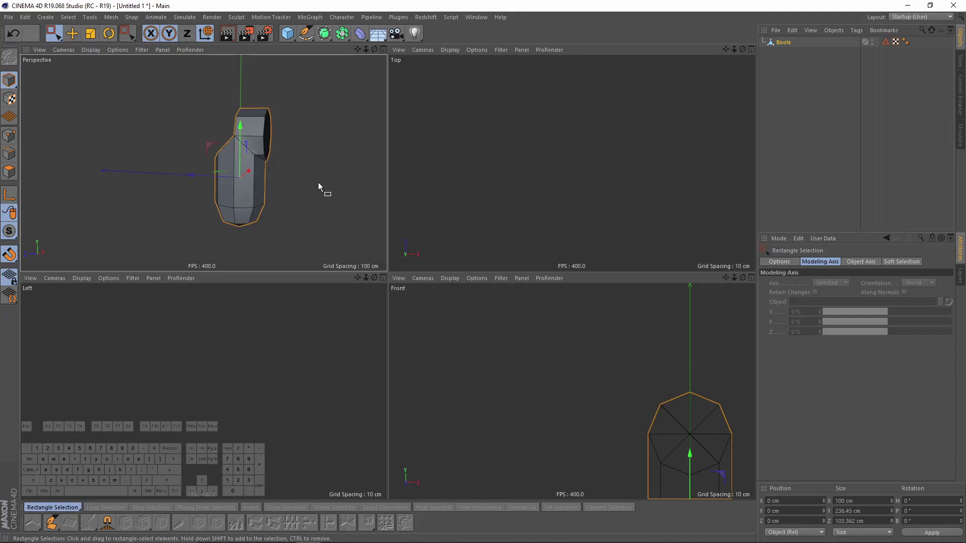
middle_click(476, 351)
alt+right_drag(373, 264, 397, 306)
alt+middle_drag(398, 306, 319, 252)
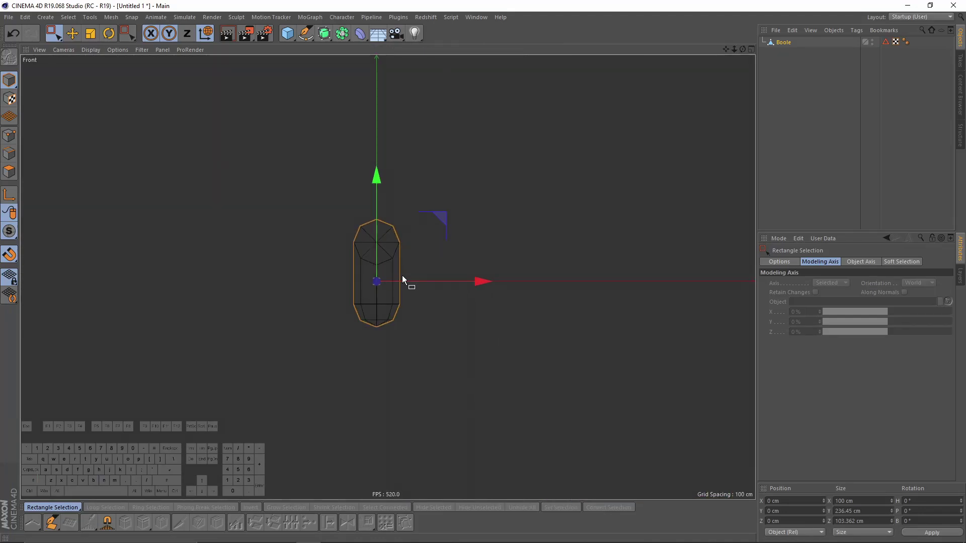
key(shift+v)
click(944, 309)
click(323, 226)
click(658, 491)
drag(919, 368, 949, 372)
middle_click(487, 328)
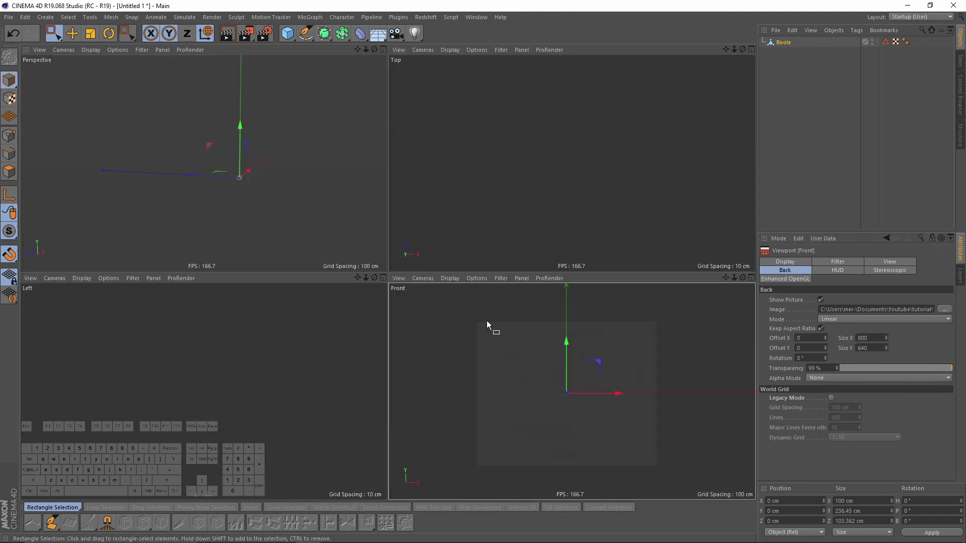
Step: Load the reference image as the Left view's background and set its transparency to 99%
middle_click(253, 370)
alt+middle_drag(403, 312, 472, 288)
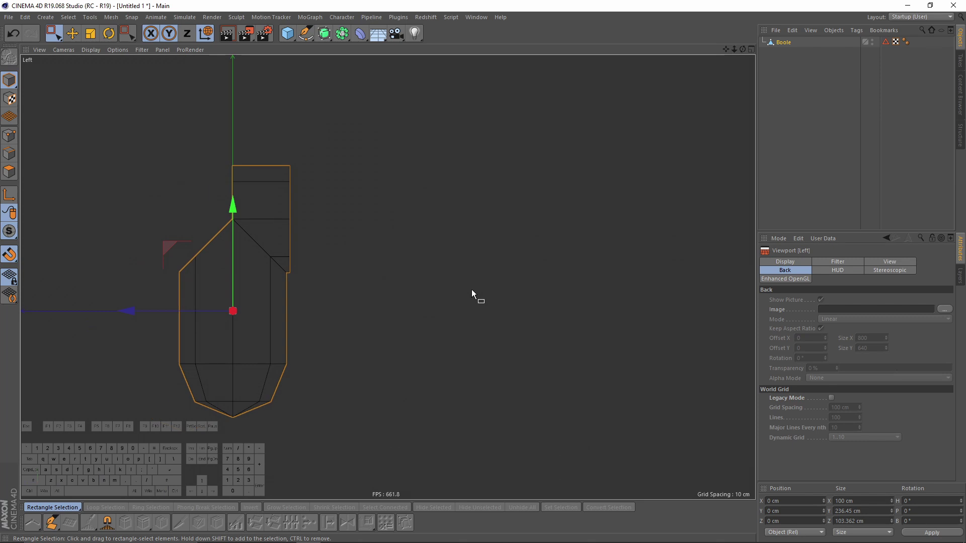
click(945, 309)
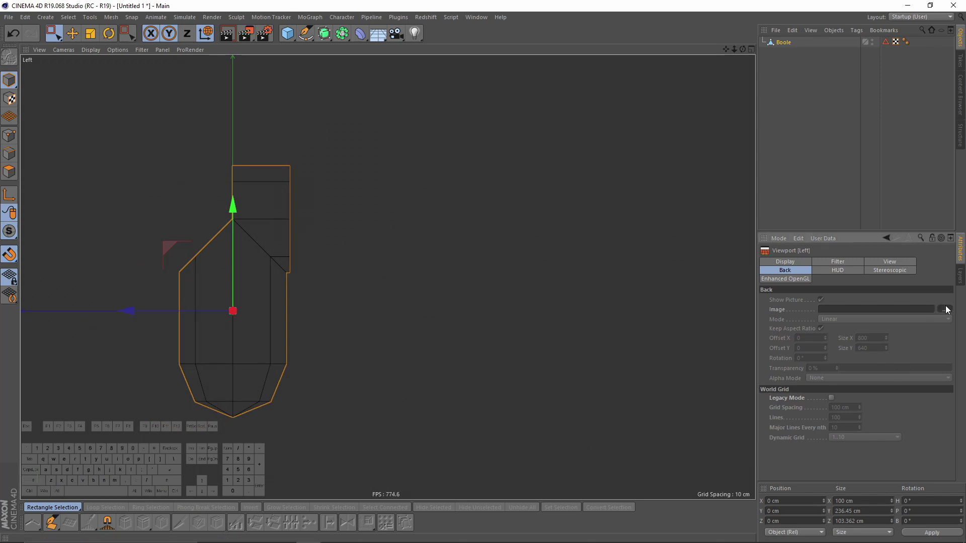
double_click(322, 218)
drag(850, 368, 954, 375)
Step: Move the mesh over the reference's side profile in the Left view, to about Y 48 cm and Z -270 cm
alt+middle_drag(476, 304, 334, 170)
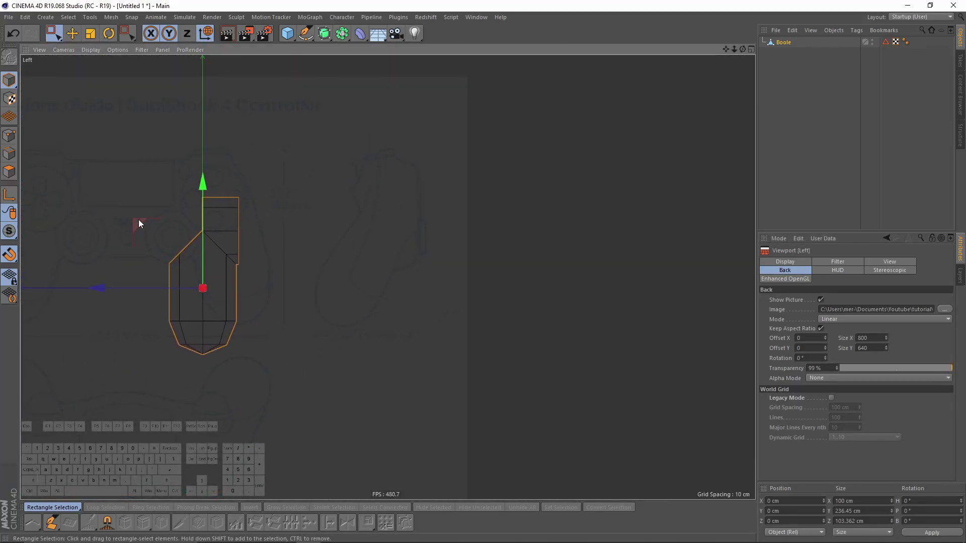
drag(144, 222, 318, 194)
scroll(401, 190, up, 3)
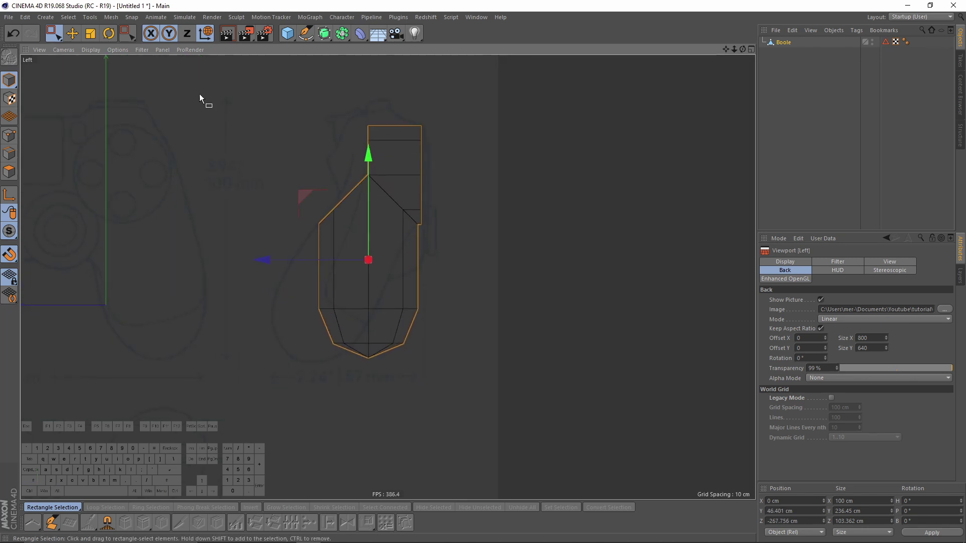
click(62, 51)
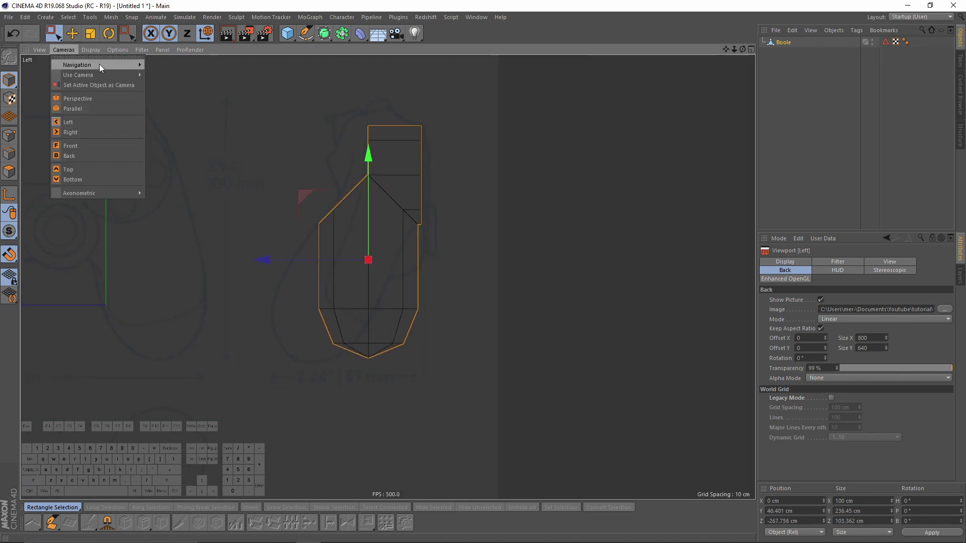
click(69, 124)
alt+middle_drag(354, 219, 317, 221)
alt+middle_drag(290, 169, 279, 209)
alt+right_drag(278, 209, 344, 214)
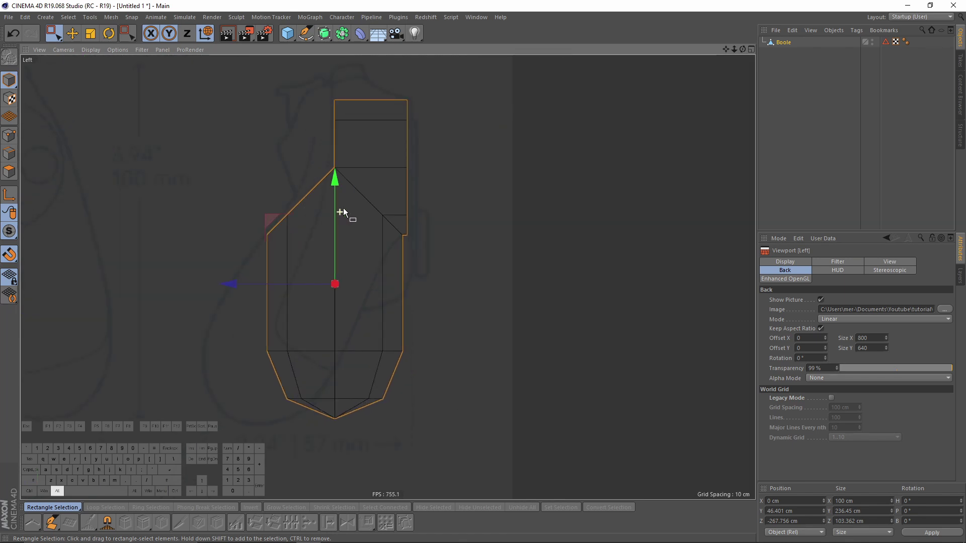
click(791, 43)
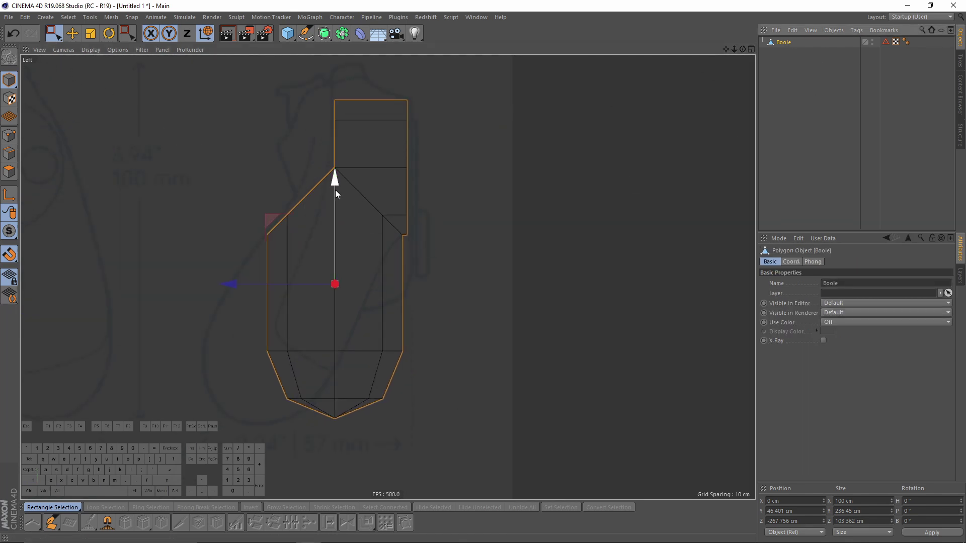
drag(336, 189, 336, 187)
drag(250, 285, 253, 285)
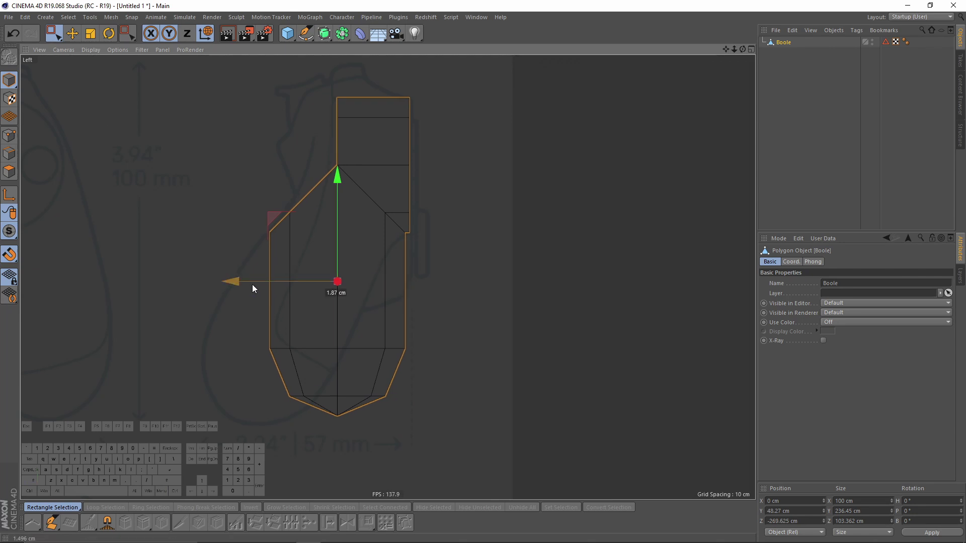
Step: Move the mesh over the reference's left grip in the Front view, to about X -250 cm
middle_click(402, 180)
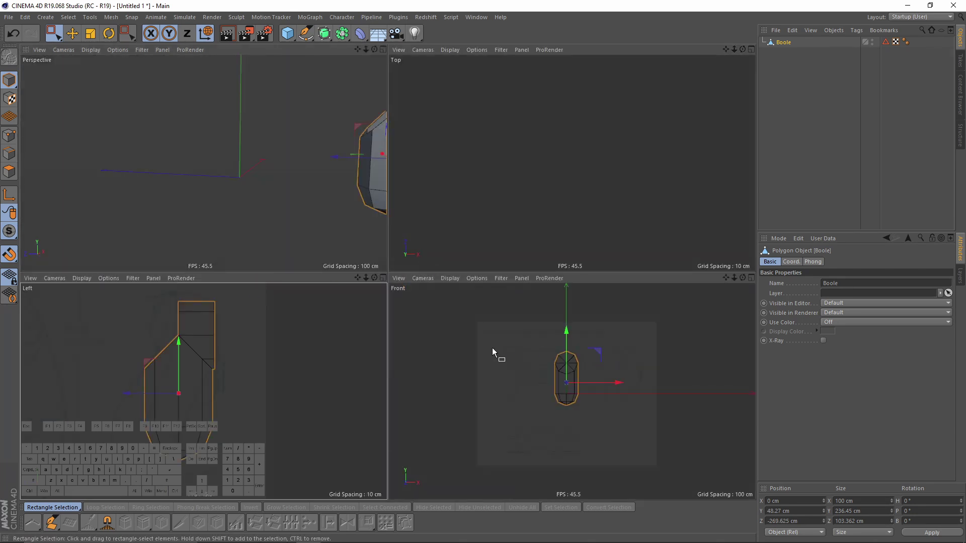
middle_click(493, 348)
scroll(563, 270, up, 2)
drag(555, 270, 397, 247)
scroll(388, 216, up, 3)
drag(354, 298, 343, 295)
alt+middle_drag(343, 294, 430, 273)
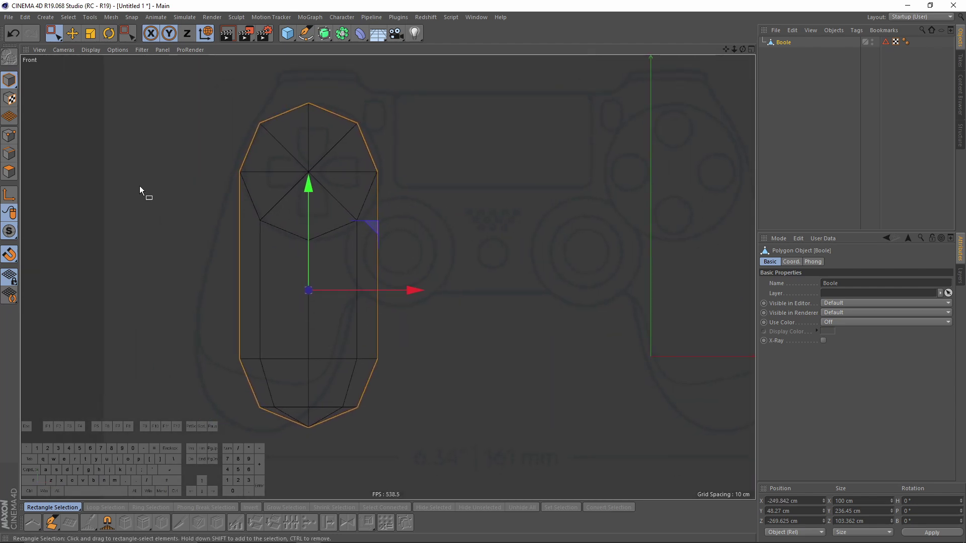
Step: Move only the object's axis up to the centre of the upper octagon, at about Y 135 cm
click(9, 196)
drag(374, 226, 376, 107)
scroll(302, 165, up, 5)
scroll(292, 190, down, 5)
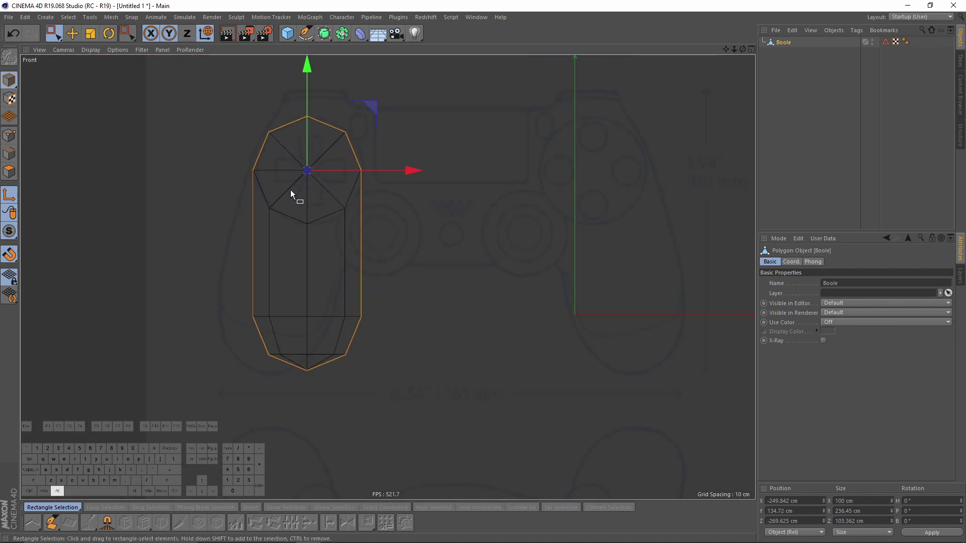
click(10, 197)
Step: Rotate the mesh about 13° in the Front view to follow the slant of the reference grip
key(r)
drag(359, 129, 373, 138)
middle_click(417, 295)
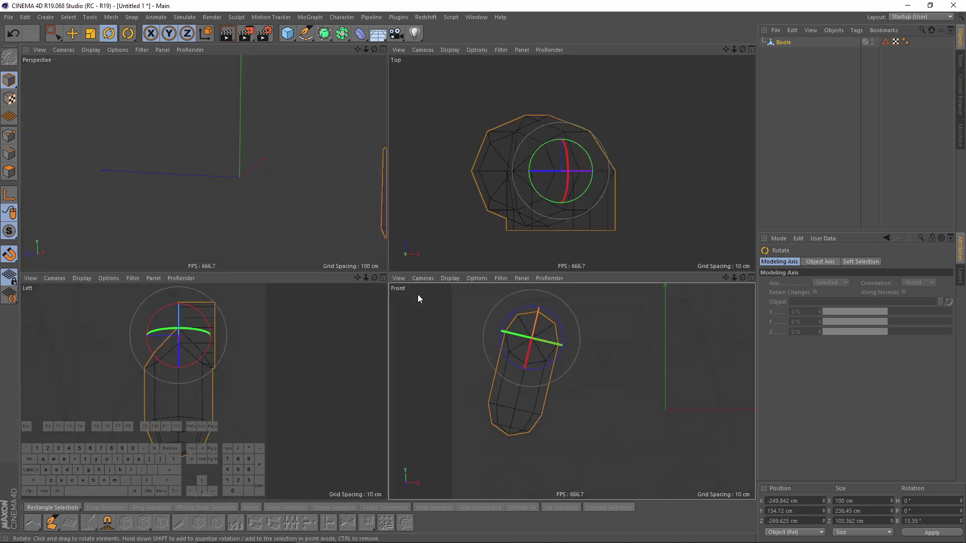
Step: In the Left view, select the lower grip and front shoulder points, then rotate and move them to follow the reference handle
middle_click(304, 344)
alt+middle_drag(358, 272, 351, 217)
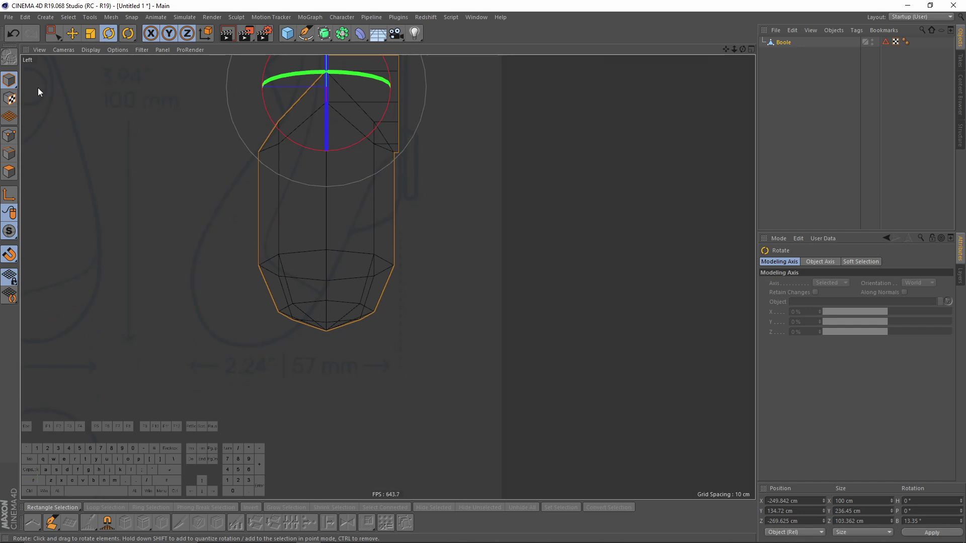
click(10, 136)
click(53, 34)
drag(256, 249, 451, 360)
shift+drag(238, 99, 294, 192)
key(r)
drag(376, 189, 394, 212)
key(e)
drag(373, 158, 322, 177)
Step: Remove the front shoulder points from the selection and scale the remaining lower grip points to fit the reference handle
key(0)
ctrl+drag(200, 109, 289, 164)
key(t)
drag(343, 351, 375, 355)
Step: Turn off snapping and nudge the three front shoulder points of the grip in the Left view
alt+middle_drag(289, 169, 271, 204)
key(0)
drag(276, 200, 196, 138)
click(8, 254)
drag(304, 119, 307, 116)
middle_click(379, 192)
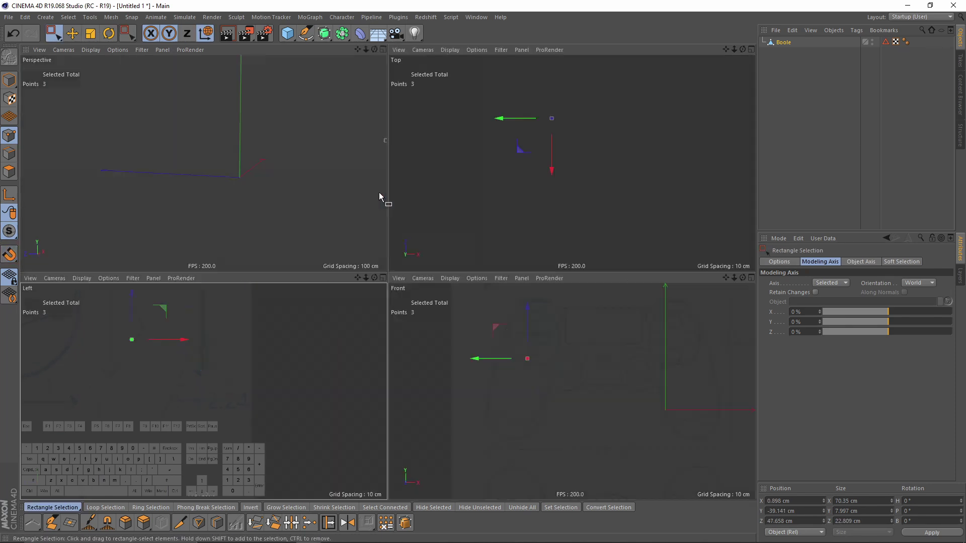
Step: Raise the head's uppermost front rim points to the reference outline in the Left view and shift the rim point below them slightly forward
middle_click(283, 178)
scroll(472, 186, down, 5)
alt+drag(472, 187, 623, 249)
middle_click(623, 249)
middle_click(293, 328)
alt+middle_drag(408, 182, 425, 272)
scroll(327, 157, up, 2)
drag(300, 141, 332, 171)
scroll(334, 116, up, 3)
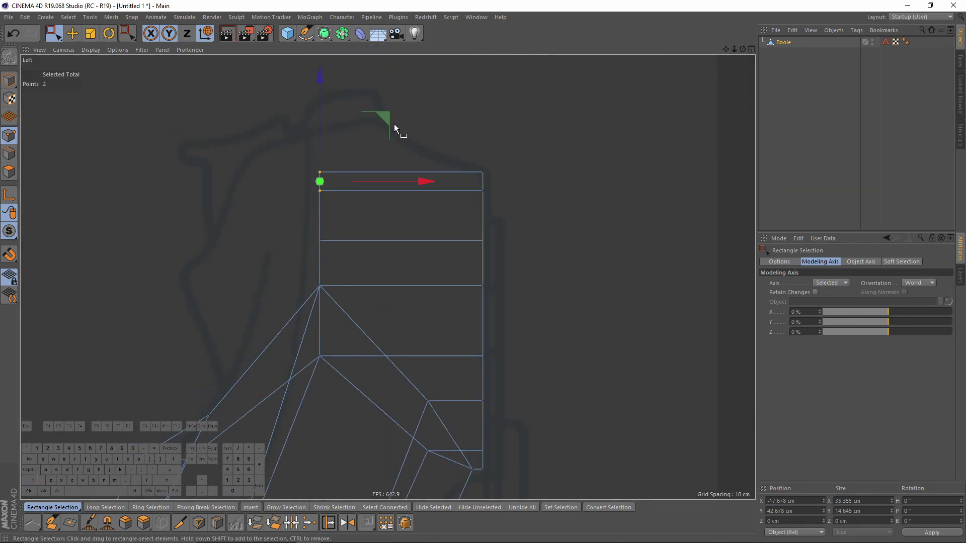
click(385, 111)
key(ctrl+z)
drag(387, 120, 376, 81)
click(319, 241)
drag(373, 244, 403, 239)
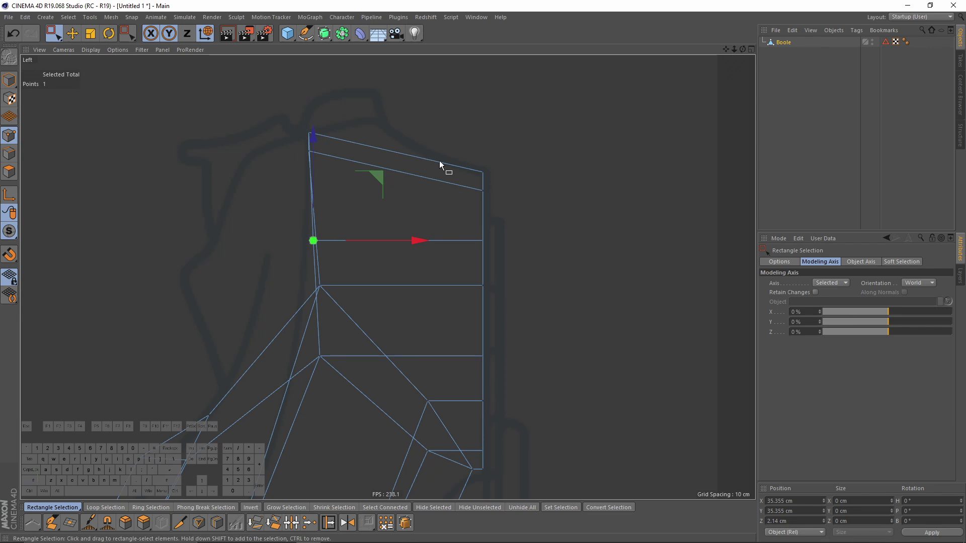
Step: Select the three upper front rim points of the head and scale them to 0% vertically in the Front view
middle_click(330, 208)
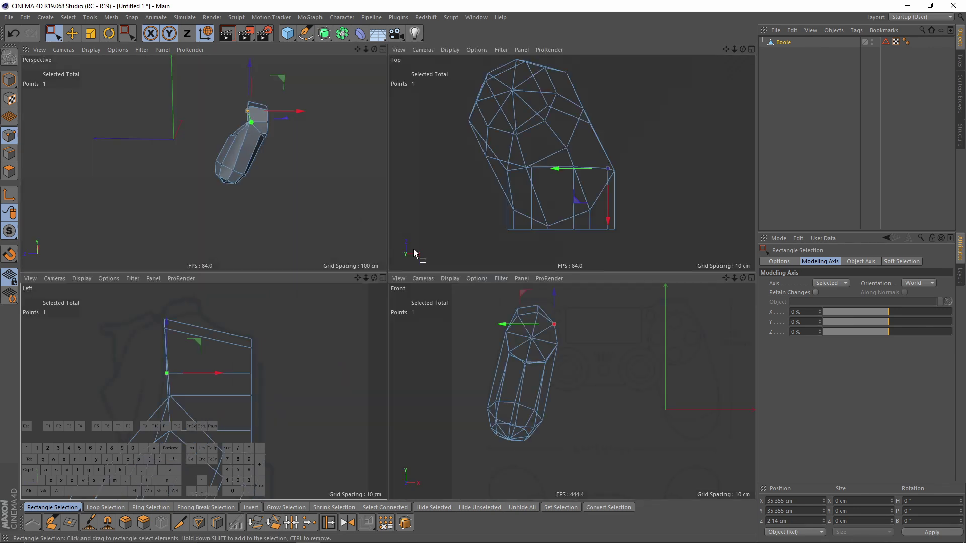
alt+drag(305, 145, 198, 94)
alt+scroll(198, 94, up, 5)
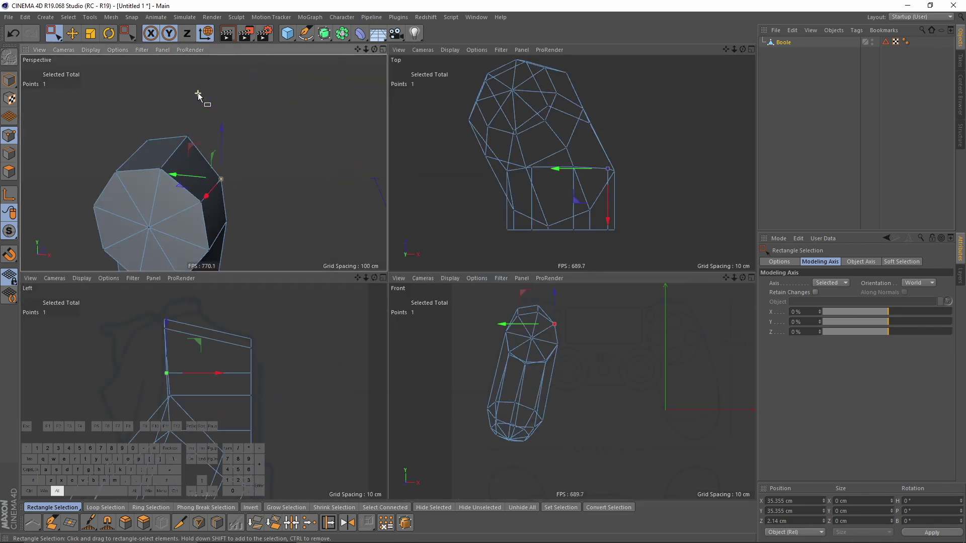
shift+click(183, 136)
alt+drag(183, 133, 144, 139)
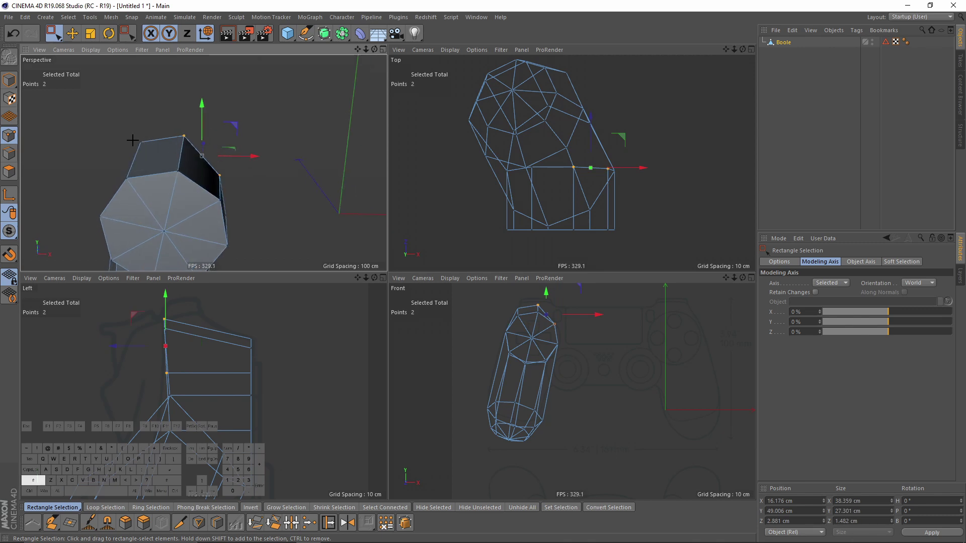
middle_click(528, 364)
key(t)
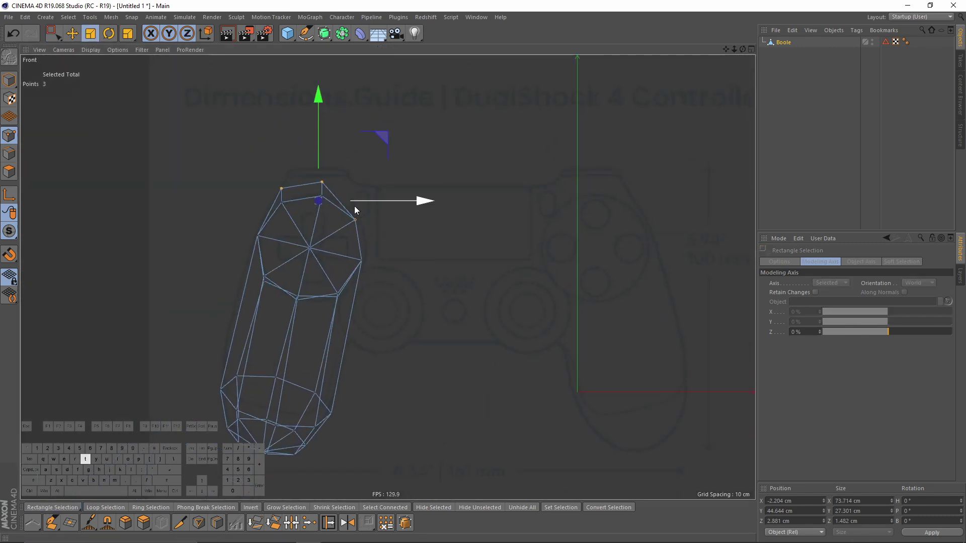
alt+middle_drag(391, 177, 402, 218)
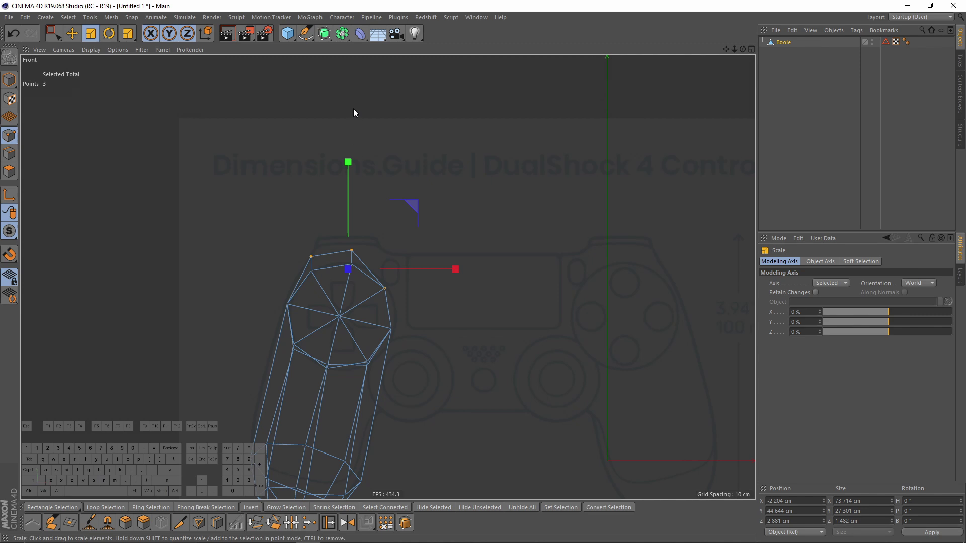
shift+drag(350, 231, 351, 269)
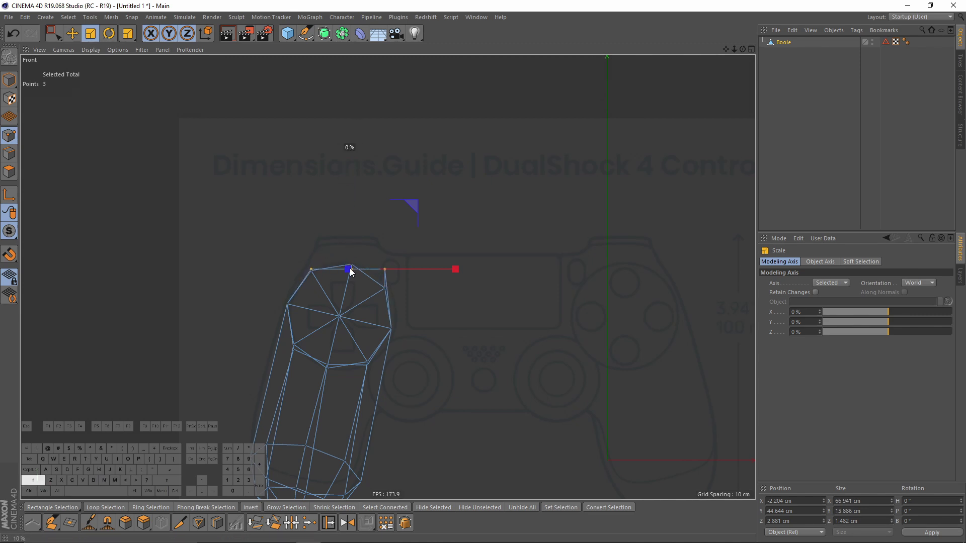
Step: Move the three flattened points up about 22 cm towards the reference's upper edge and adjust them slightly sideways
key(e)
drag(352, 203, 353, 183)
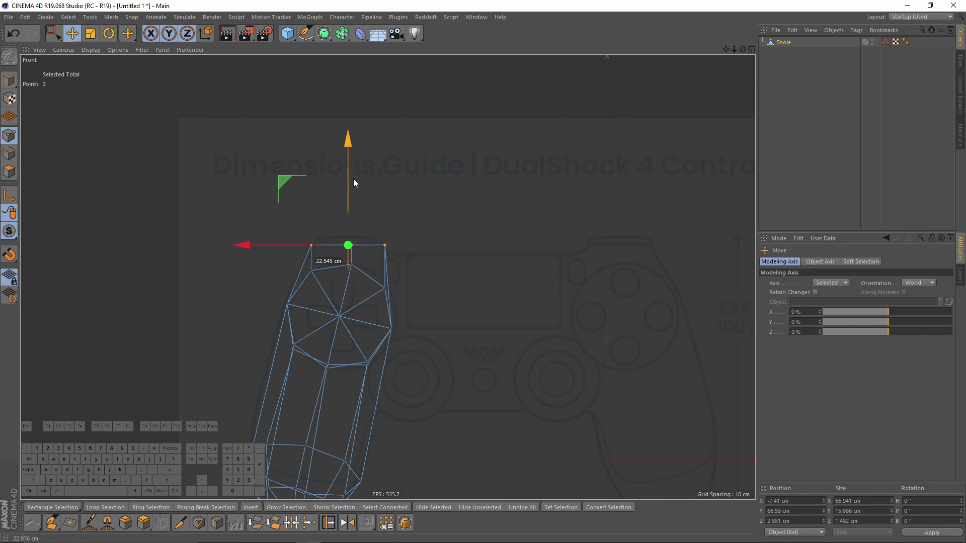
scroll(341, 235, up, 4)
drag(295, 256, 296, 258)
alt+right_drag(296, 257, 330, 211)
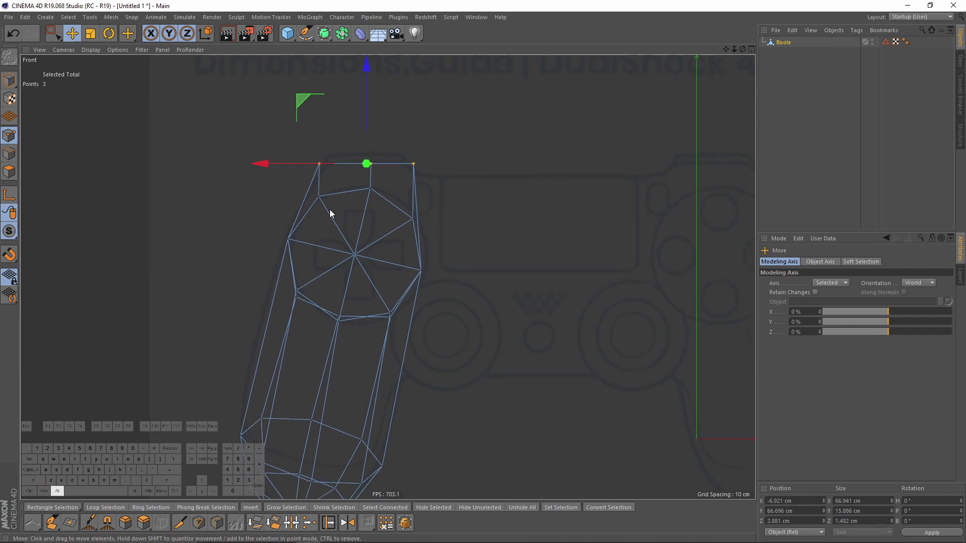
Step: Select the four connected edges around the grip's front shoulder and extrude them upward in the Left view
middle_click(321, 209)
middle_click(285, 210)
alt+drag(301, 277, 361, 320)
middle_click(362, 321)
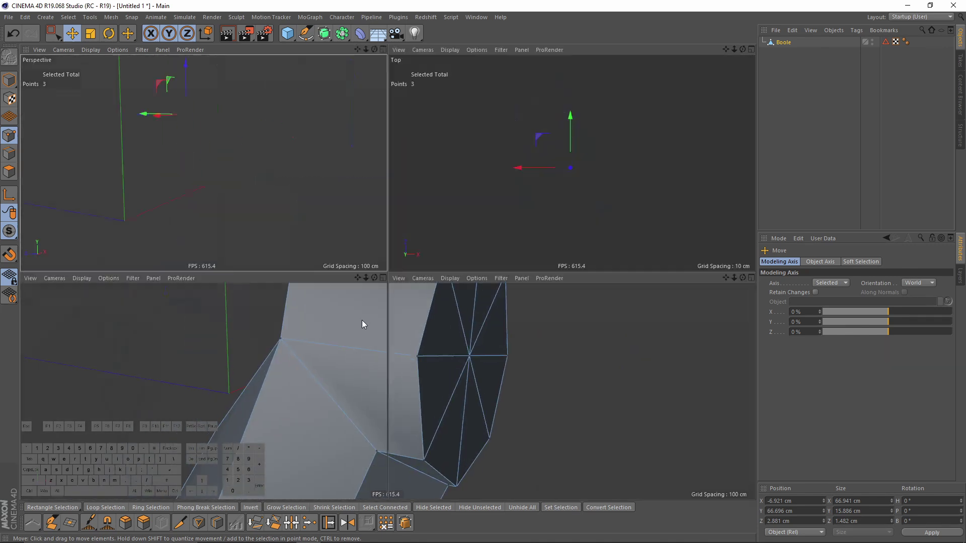
middle_click(302, 366)
scroll(301, 366, down, 4)
alt+middle_drag(301, 366, 396, 210)
click(9, 153)
key(e)
middle_click(331, 282)
middle_click(303, 253)
alt+drag(303, 252, 333, 291)
click(487, 273)
shift+click(451, 315)
shift+click(407, 328)
shift+click(354, 300)
middle_click(333, 291)
middle_click(286, 368)
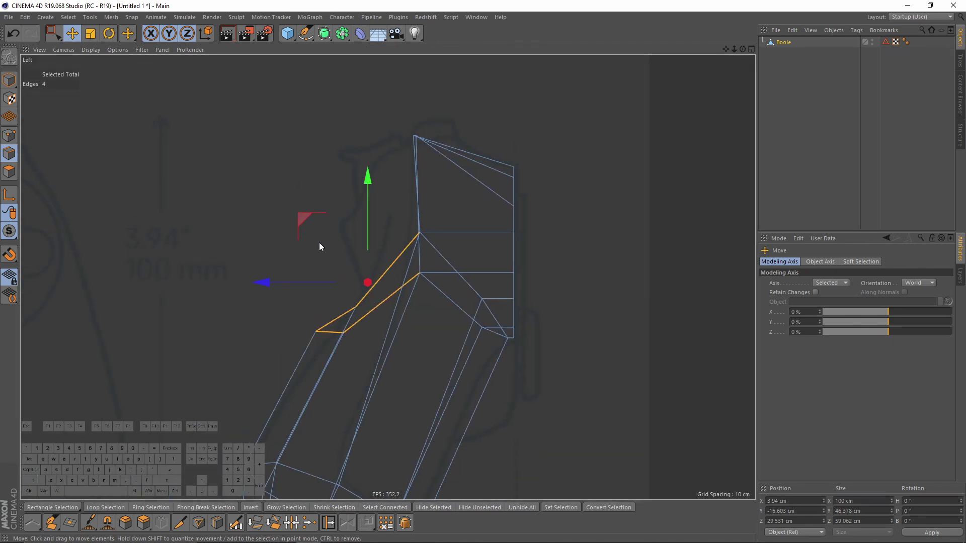
ctrl+drag(304, 224, 299, 130)
Step: Weld one end corner of the extruded strip to the neighbouring upper rim point of the head
middle_click(299, 129)
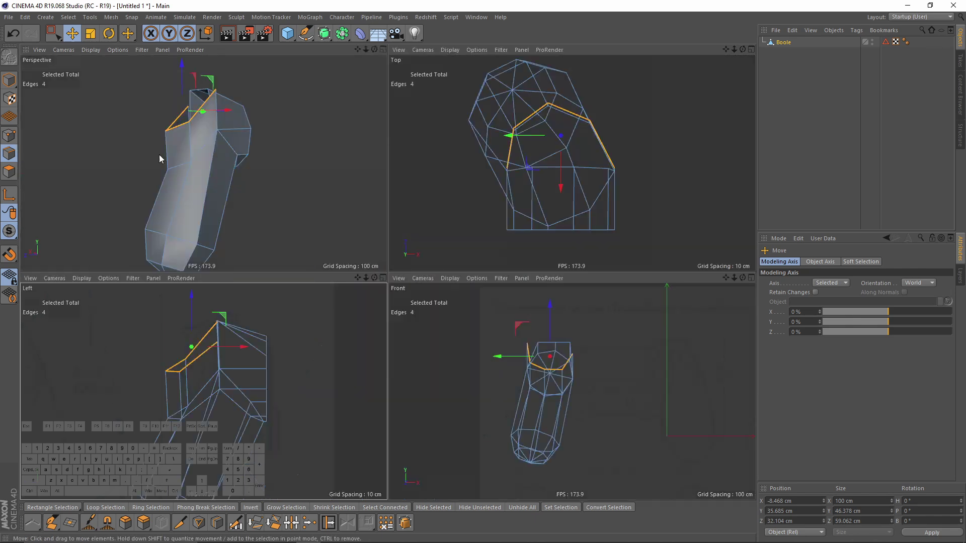
middle_click(159, 155)
alt+drag(241, 181, 343, 202)
alt+middle_drag(373, 186, 401, 222)
alt+drag(401, 223, 459, 238)
click(9, 135)
scroll(466, 143, up, 4)
key(space)
click(410, 206)
shift+click(448, 231)
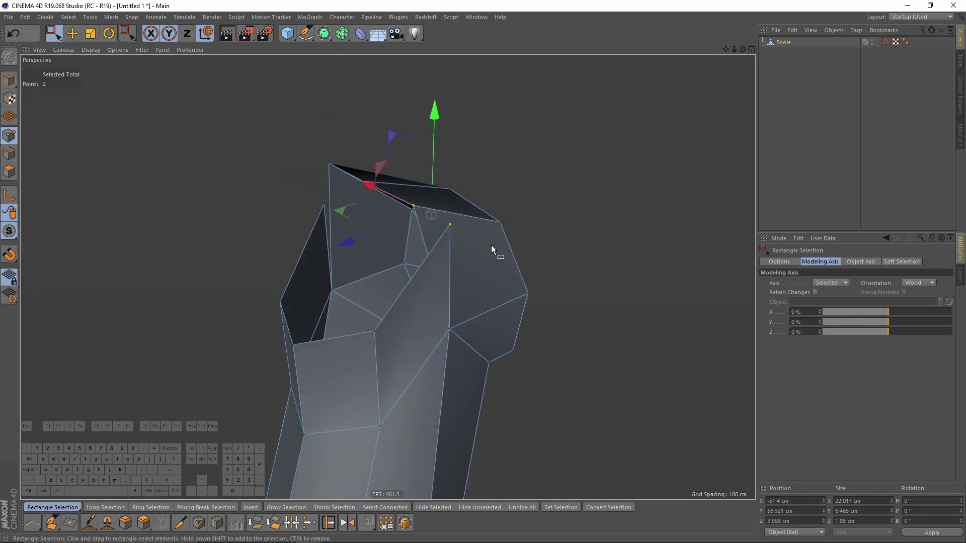
right_click(476, 227)
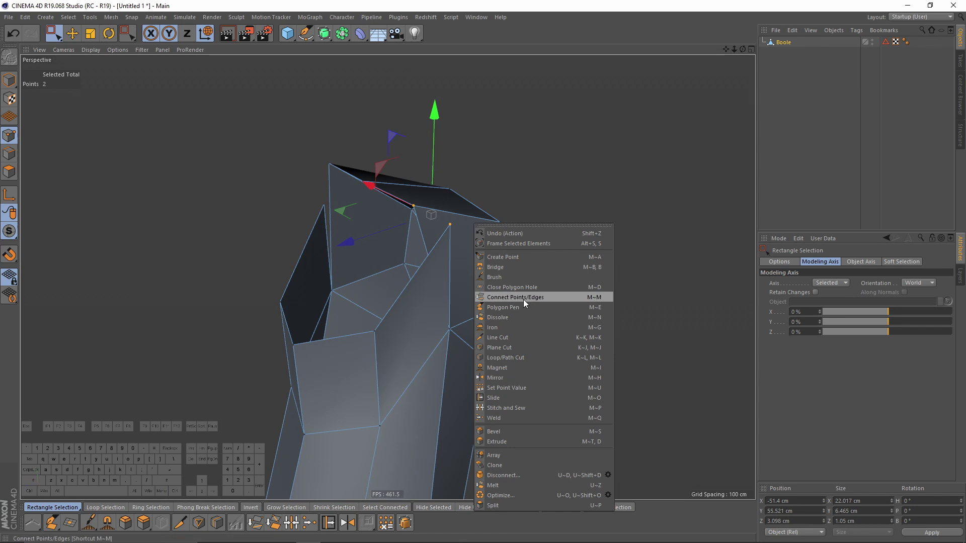
click(507, 417)
click(422, 208)
Step: Weld the strip's opposite end corner to the matching upper rim point on the other side of the head
alt+drag(421, 208, 472, 137)
key(space)
drag(463, 65, 486, 131)
key(space)
click(478, 82)
alt+drag(478, 81, 455, 250)
Step: Select the two side points of the strip's upper edge and move them up and back in the Left view
middle_click(511, 377)
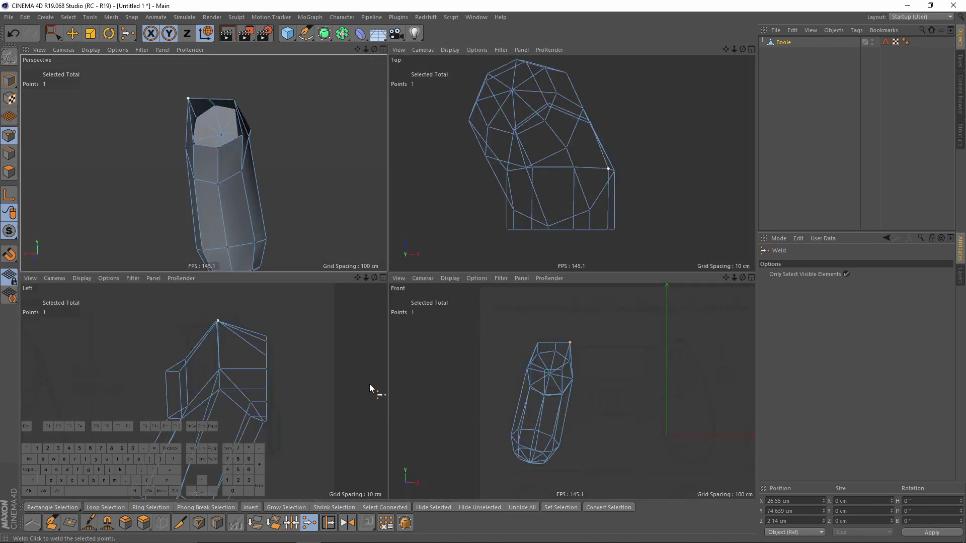
middle_click(265, 187)
middle_click(355, 234)
middle_click(251, 389)
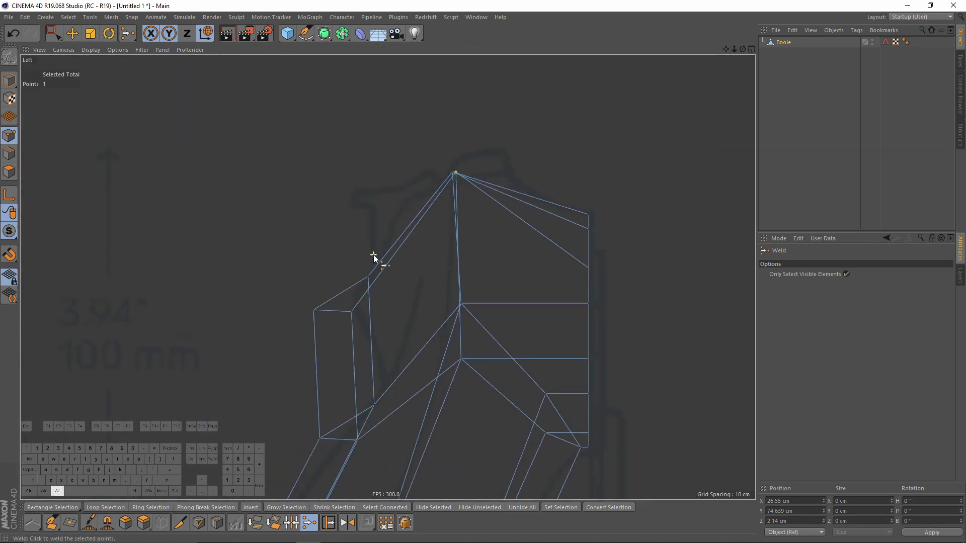
key(0)
drag(363, 267, 382, 295)
scroll(383, 295, up, 3)
middle_click(330, 273)
middle_click(293, 212)
alt+drag(366, 228, 451, 280)
shift+click(391, 251)
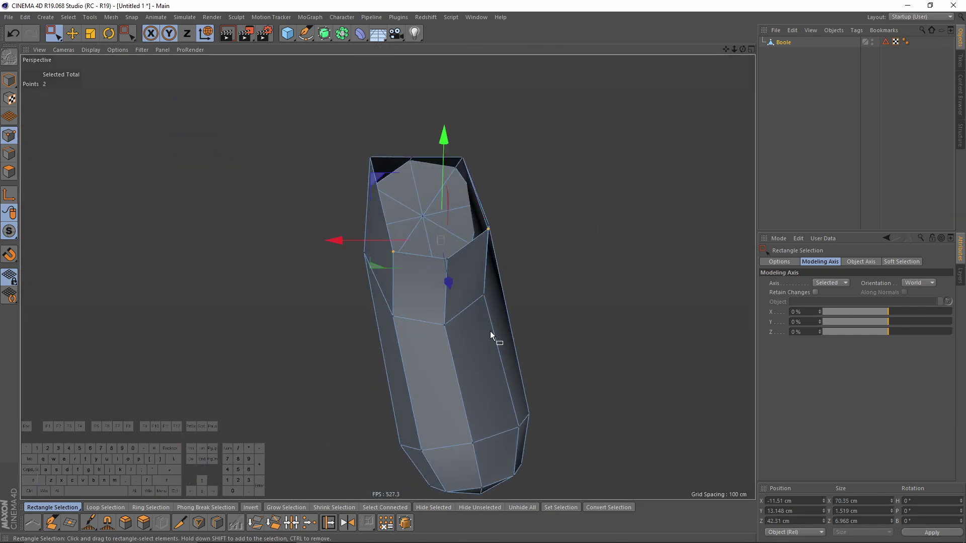
middle_click(402, 272)
middle_click(383, 346)
scroll(348, 282, up, 2)
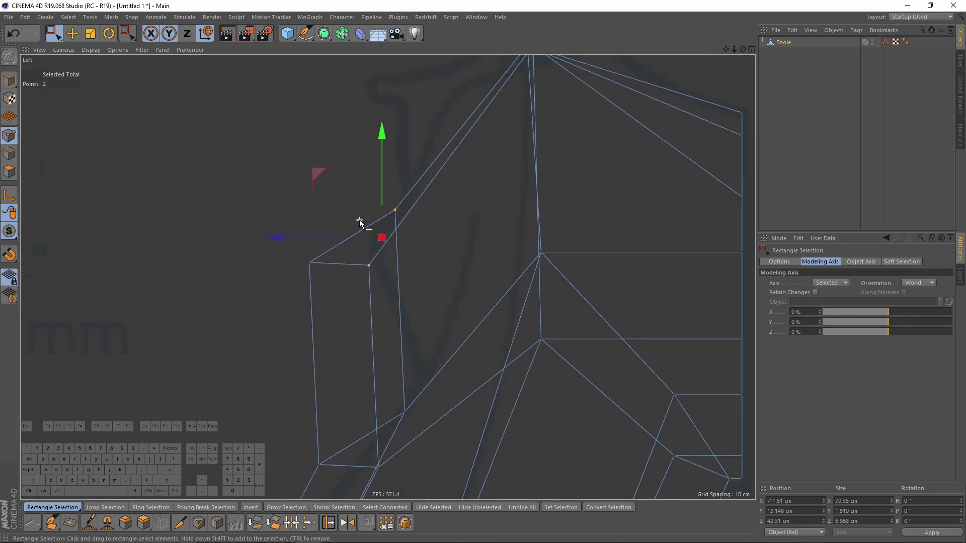
drag(318, 179, 354, 149)
alt+middle_drag(409, 185, 352, 231)
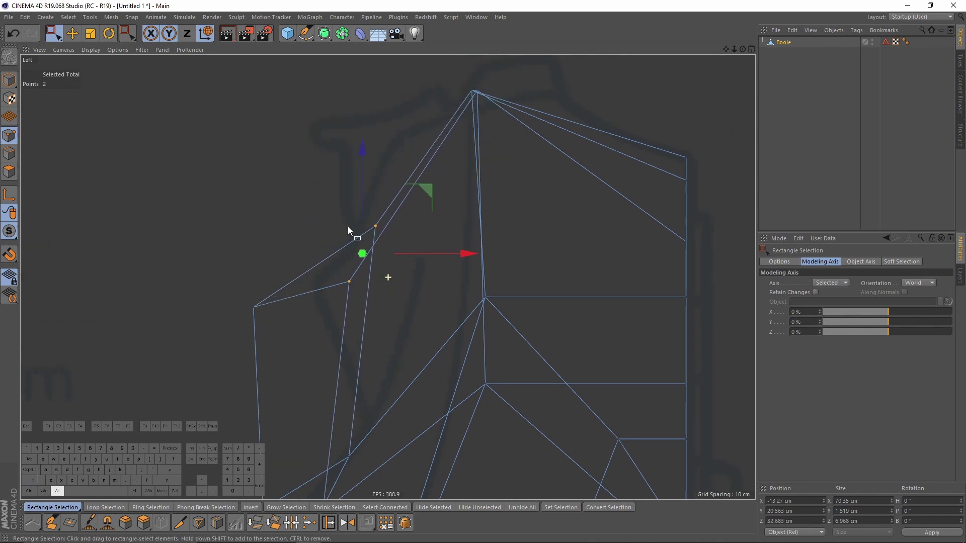
Step: Scale the two side points together until they line up in the Left view, and move them slightly up
key(t)
drag(465, 257, 358, 263)
drag(361, 158, 369, 252)
key(e)
drag(423, 205, 418, 183)
Step: Select the front tip point of the strip and move it up and back in the Left view
alt+middle_drag(418, 182, 448, 103)
key(space)
drag(267, 219, 302, 247)
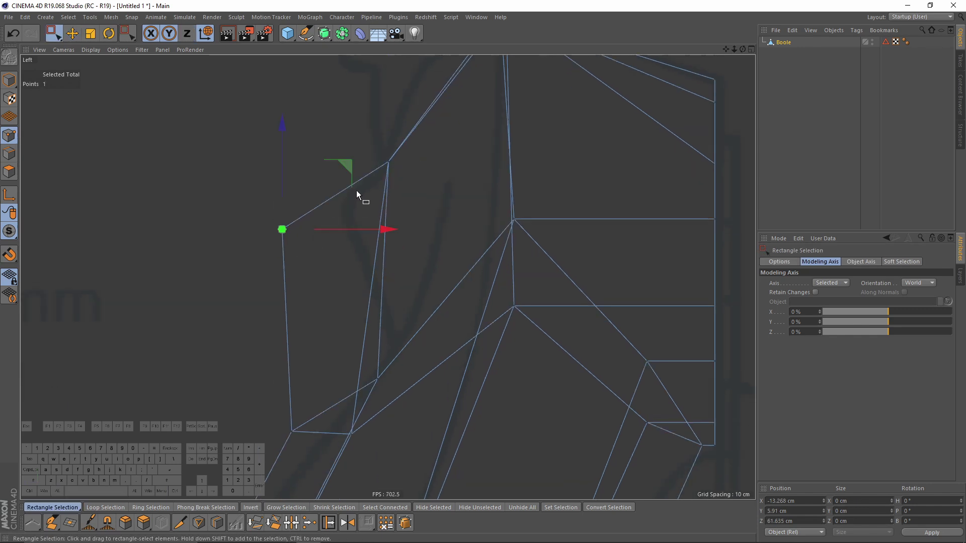
drag(343, 176, 407, 152)
Step: Reposition the strip's lower front points up and back one by one in the Left view to follow the reference outline
alt+middle_drag(331, 381, 313, 276)
drag(399, 263, 424, 213)
drag(348, 242, 366, 280)
drag(422, 217, 460, 190)
drag(263, 315, 285, 337)
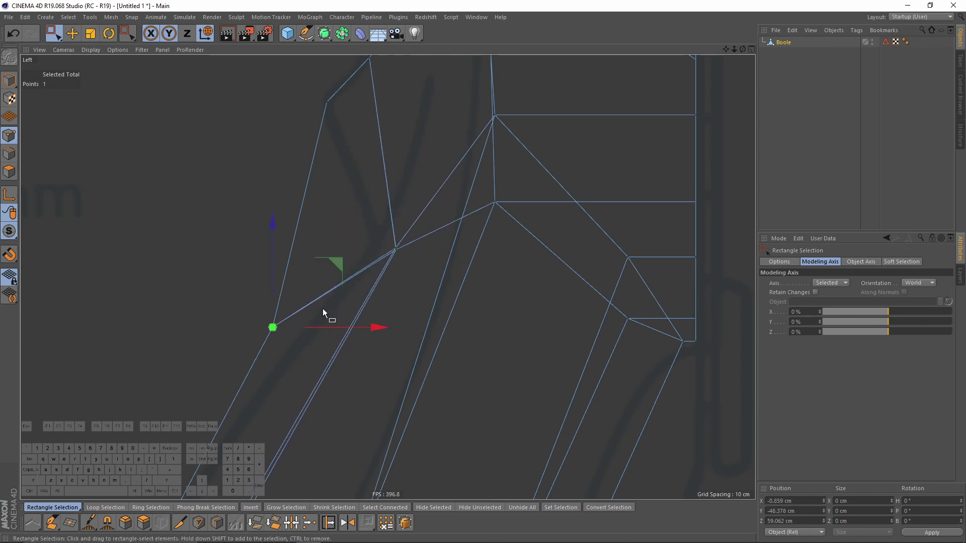
drag(334, 263, 419, 182)
Step: Raise the strip's lower point slightly and shift the head's three peak points together in the Left view
alt+right_drag(419, 183, 376, 207)
alt+middle_drag(375, 207, 319, 223)
drag(396, 179, 396, 167)
alt+middle_drag(375, 151, 349, 298)
drag(357, 143, 400, 177)
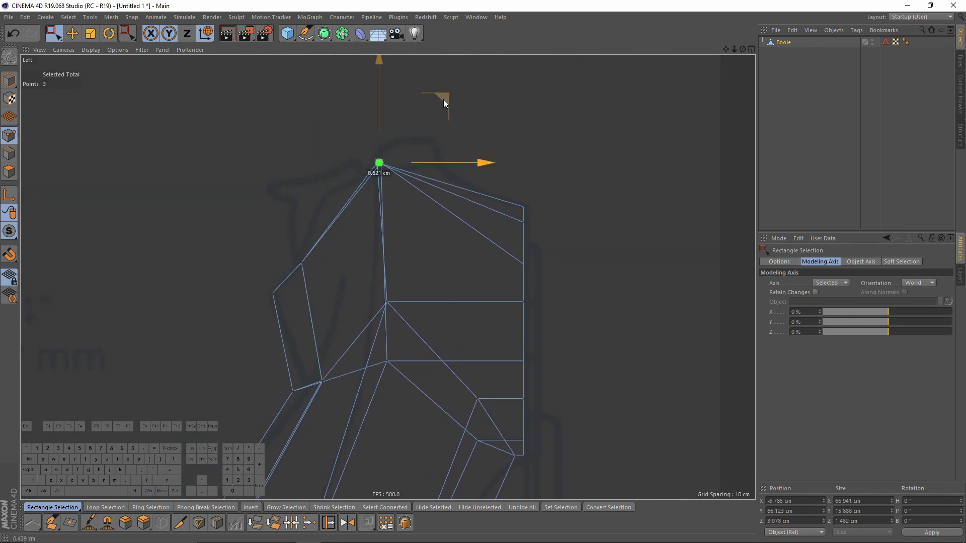
Step: Select the two adjoining front edges on the rim of the head's opening
middle_click(231, 161)
middle_click(231, 161)
alt+drag(291, 219, 383, 202)
key(e)
click(17, 153)
click(355, 212)
shift+click(410, 214)
alt+drag(369, 240, 382, 215)
Step: Load the DualShock 4 reference picture as the background image of the Top view
middle_click(372, 212)
middle_click(496, 145)
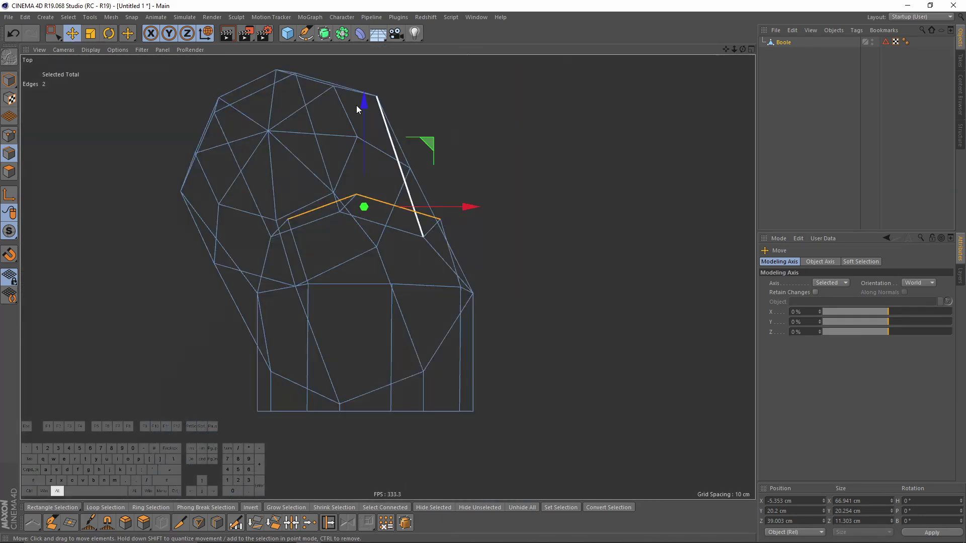
scroll(366, 134, down, 2)
key(shift+v)
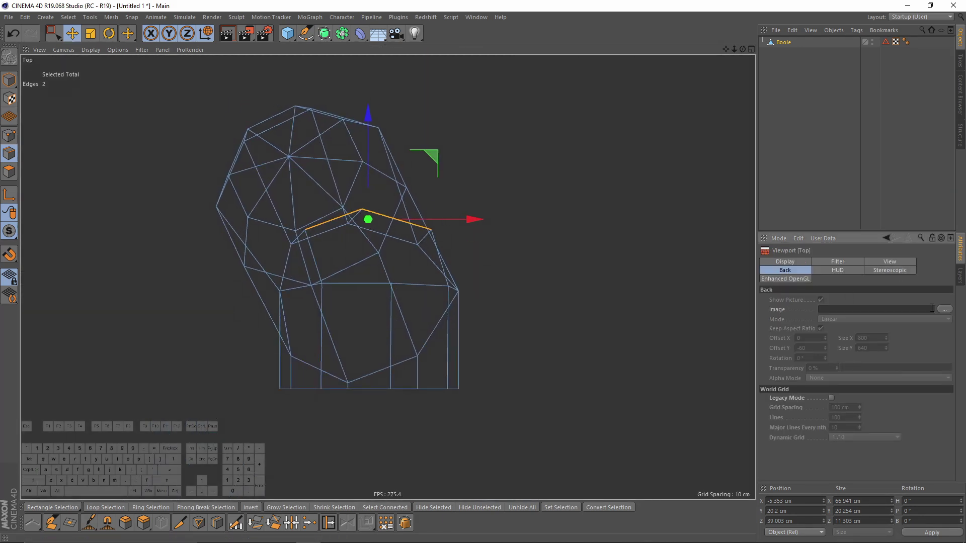
click(944, 309)
double_click(325, 229)
alt+middle_drag(450, 207, 299, 284)
scroll(366, 283, down, 3)
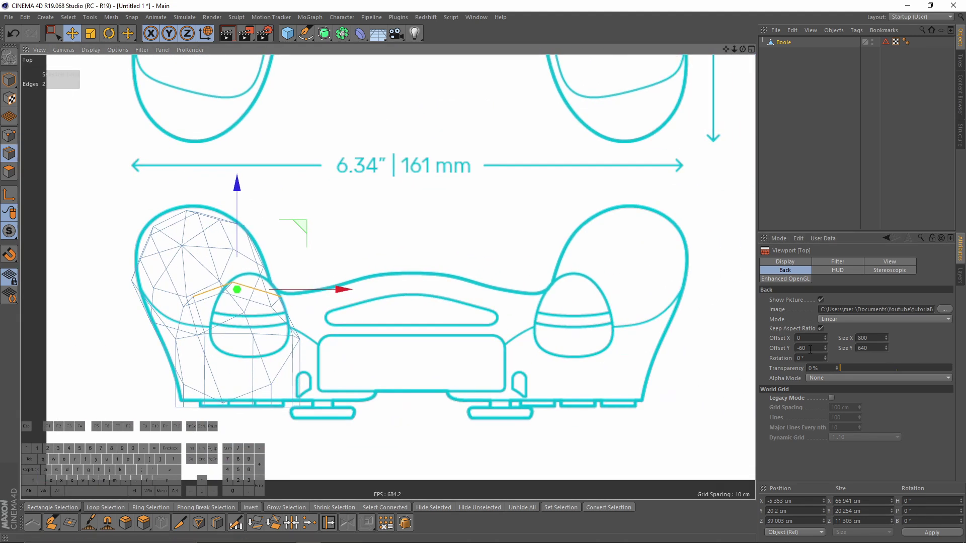
Step: Try a vertical offset of 0 for the Top view's background image and return it to -60
click(811, 348)
text(0)
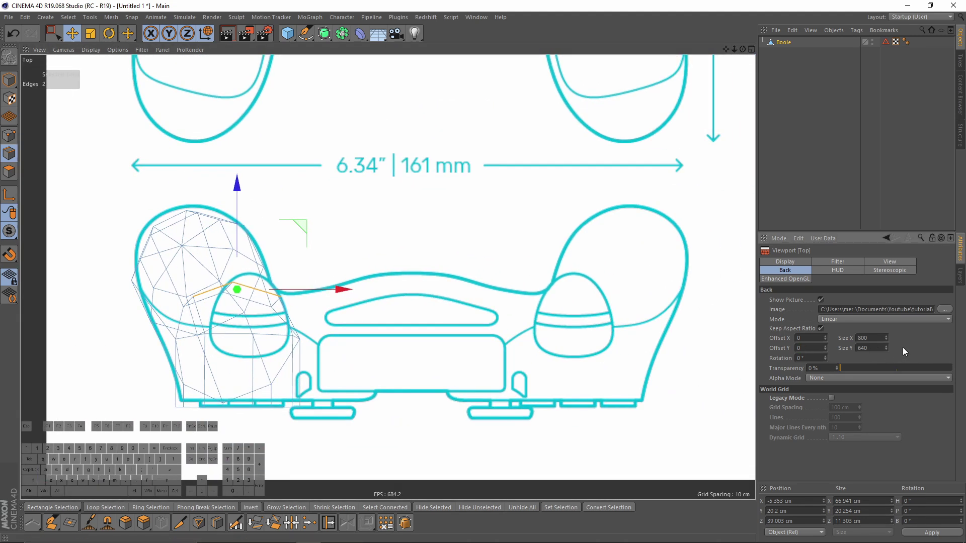
key(Return)
mouse_move(543, 280)
alt+middle_down()
mouse_move(571, 321)
mouse_move(610, 346)
alt+middle_up()
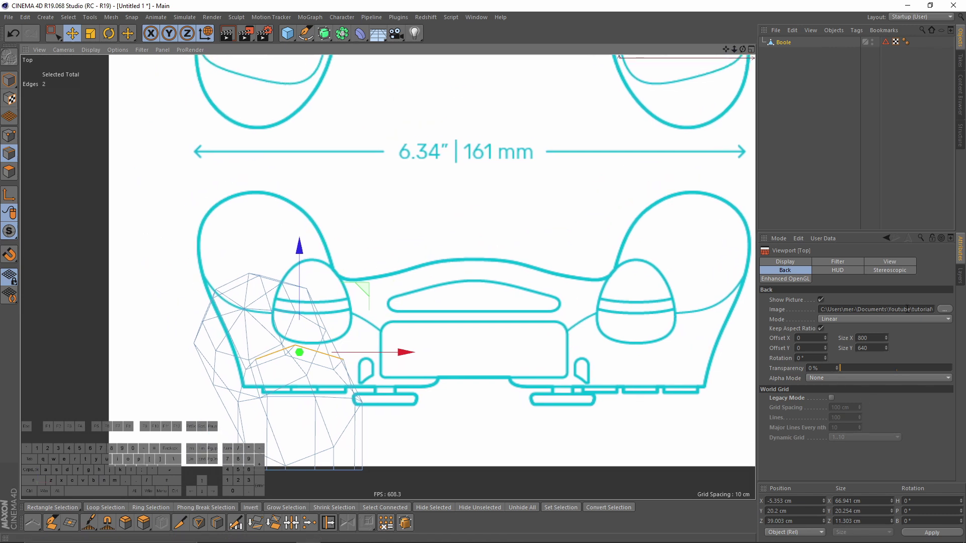
mouse_move(826, 351)
mouse_down()
mouse_move(826, 319)
mouse_move(826, 375)
mouse_up()
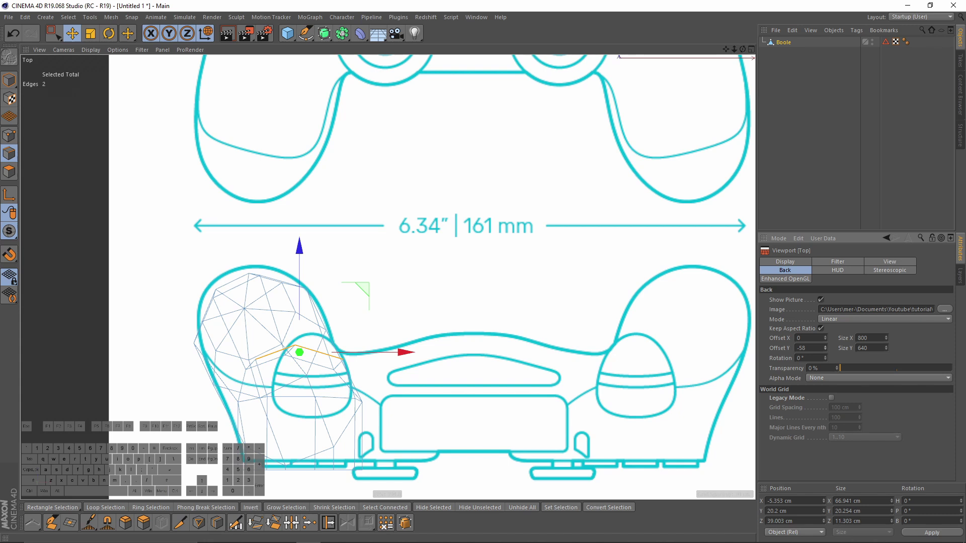
click(825, 352)
click(826, 352)
Step: Add the remaining rim edges to the selection so that the whole outline of the head's opening is selected
alt+middle_drag(528, 334, 565, 254)
alt+right_drag(342, 296, 371, 293)
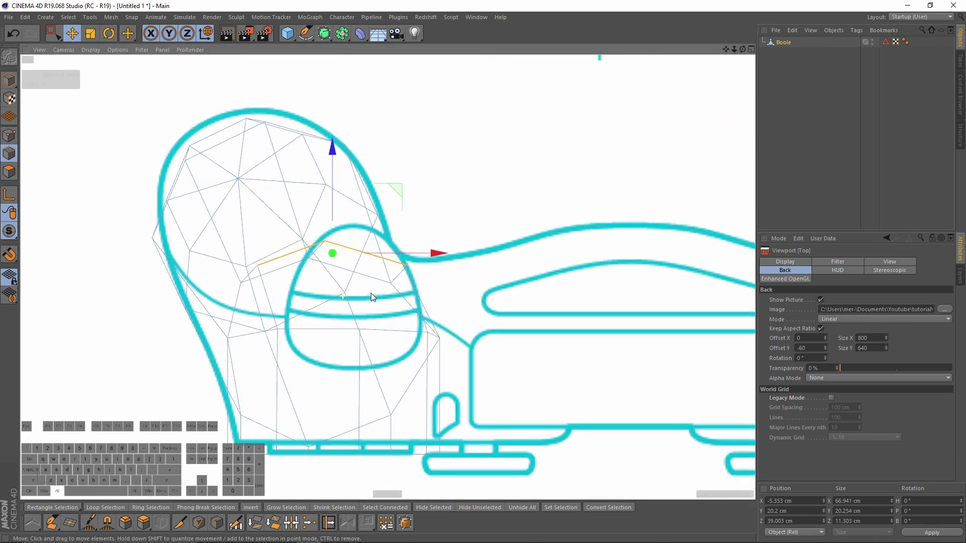
middle_click(371, 293)
middle_click(326, 251)
shift+click(492, 197)
alt+drag(492, 197, 494, 136)
shift+click(463, 140)
shift+click(420, 136)
shift+click(388, 155)
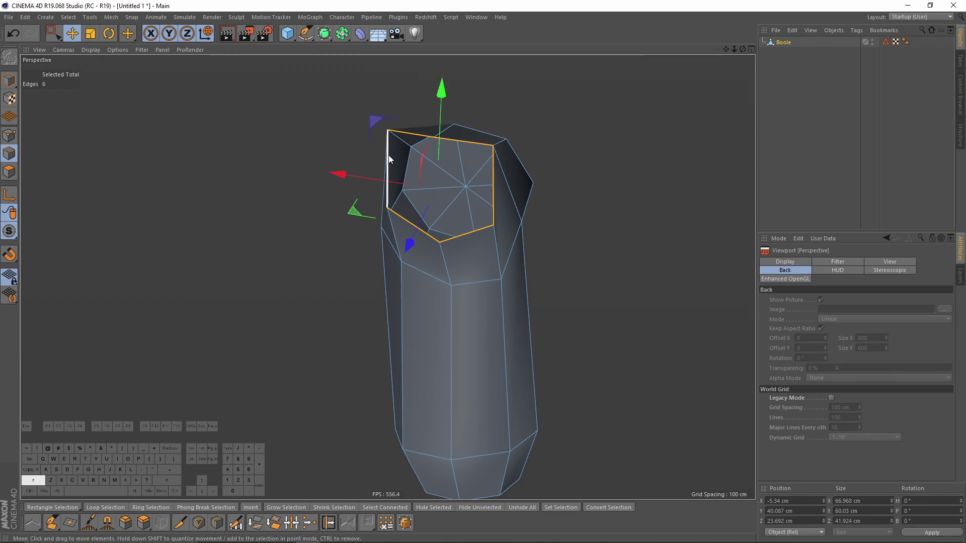
Step: Compare the mesh with the Top view reference by toggling the Boole object's visibility, and set the background transparency to 95%
middle_click(472, 279)
middle_click(526, 179)
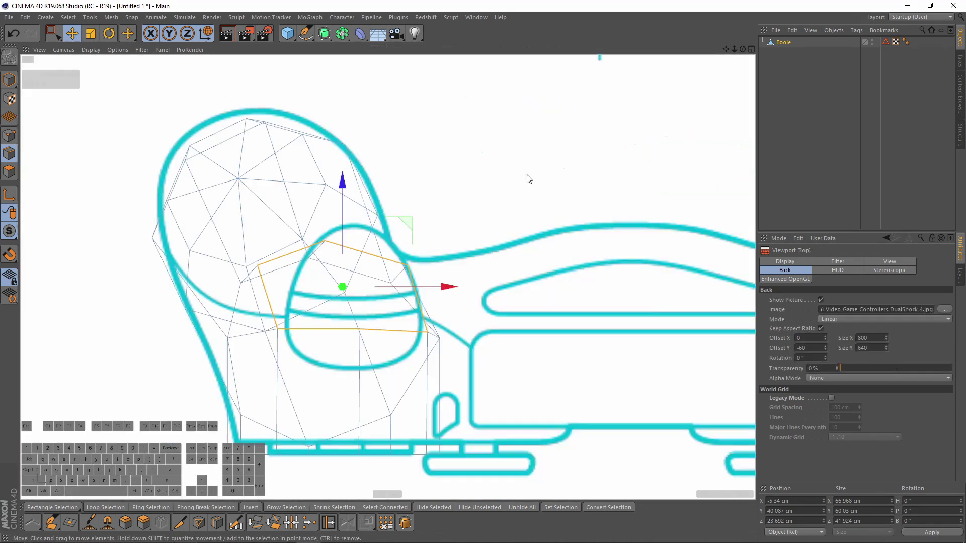
scroll(332, 292, up, 3)
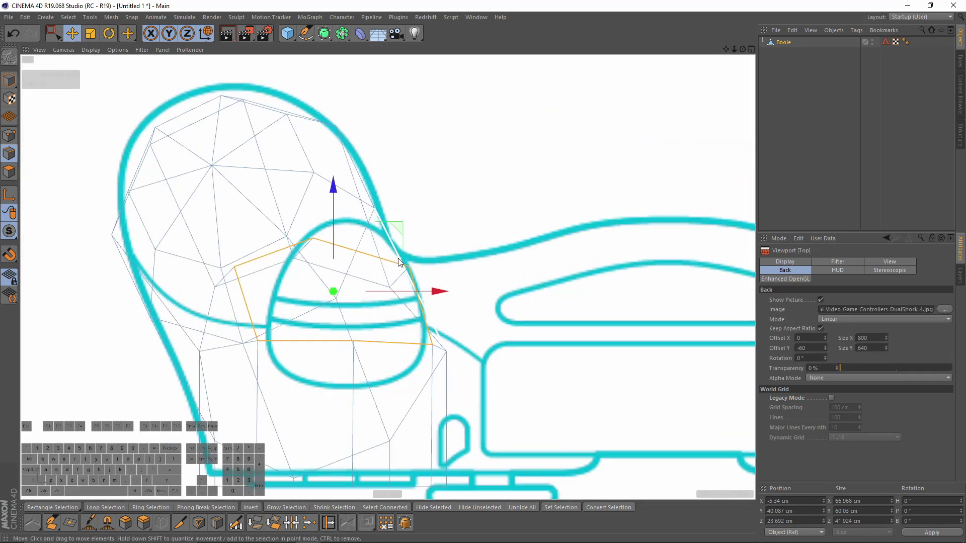
double_click(872, 41)
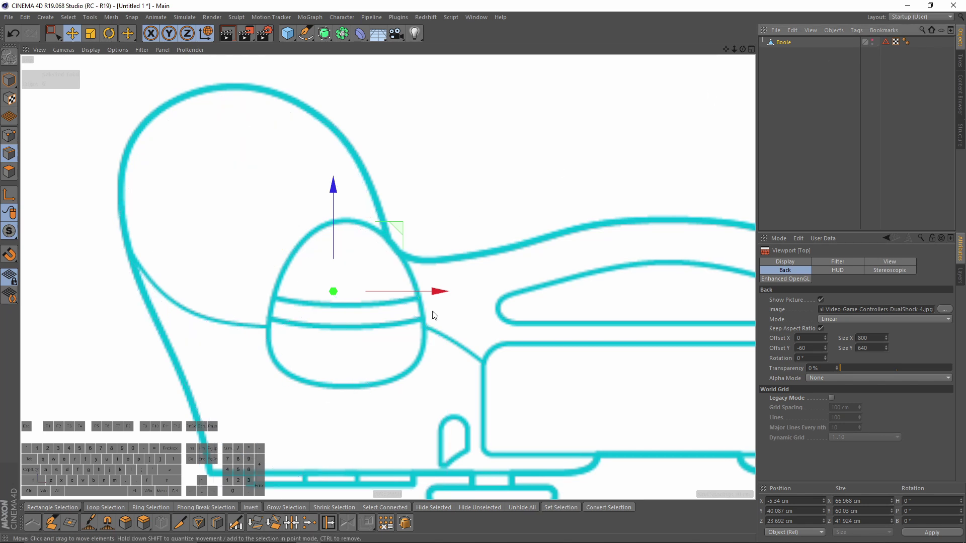
click(872, 43)
click(872, 41)
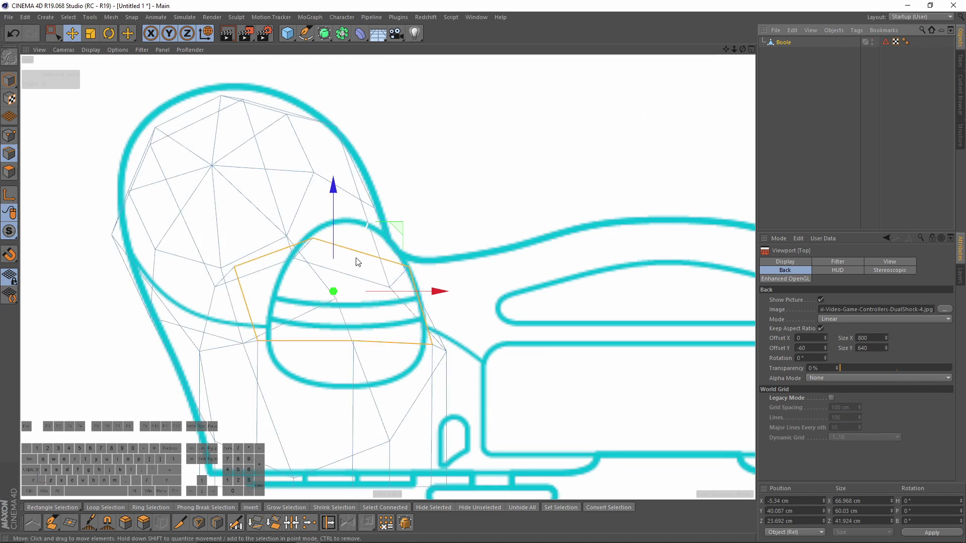
drag(866, 368, 949, 366)
Step: Move the opening's rim points in the Top view to follow the egg-shaped shoulder outline of the reference
click(9, 135)
click(354, 341)
drag(355, 257, 335, 307)
drag(416, 330, 330, 283)
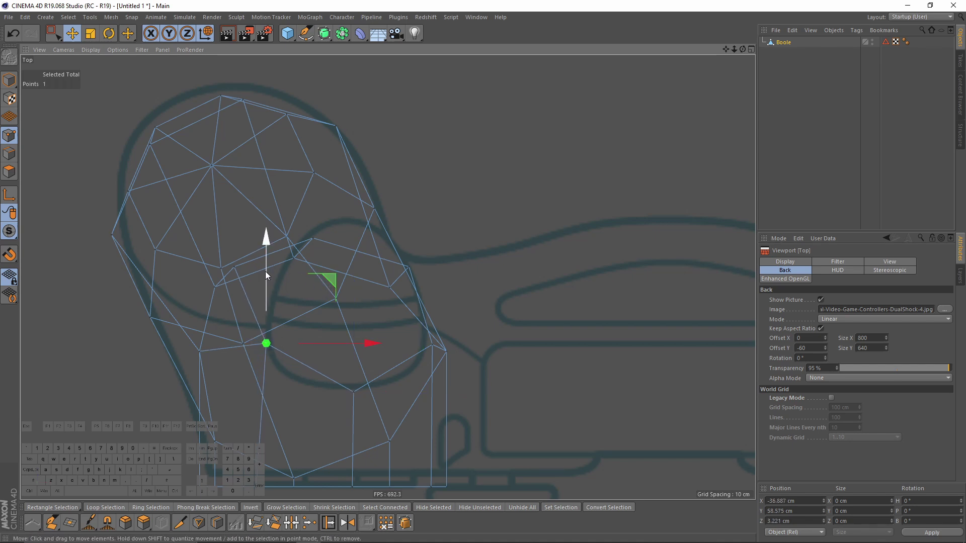
drag(304, 225, 469, 204)
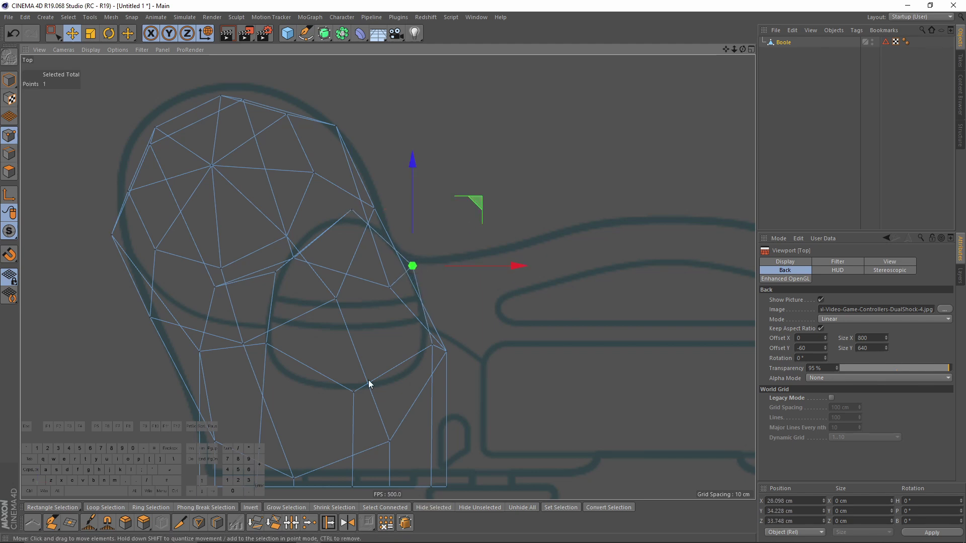
Step: Line-cut a new edge loop around the grip just below the head, running between the neck corner points on both sides
middle_click(369, 383)
middle_click(249, 191)
alt+drag(249, 190, 493, 258)
click(493, 256)
mouse_move(436, 247)
alt+mouse_down()
mouse_move(413, 239)
mouse_move(414, 224)
mouse_move(388, 205)
mouse_move(543, 285)
mouse_move(482, 187)
mouse_move(421, 196)
mouse_move(460, 186)
alt+mouse_up()
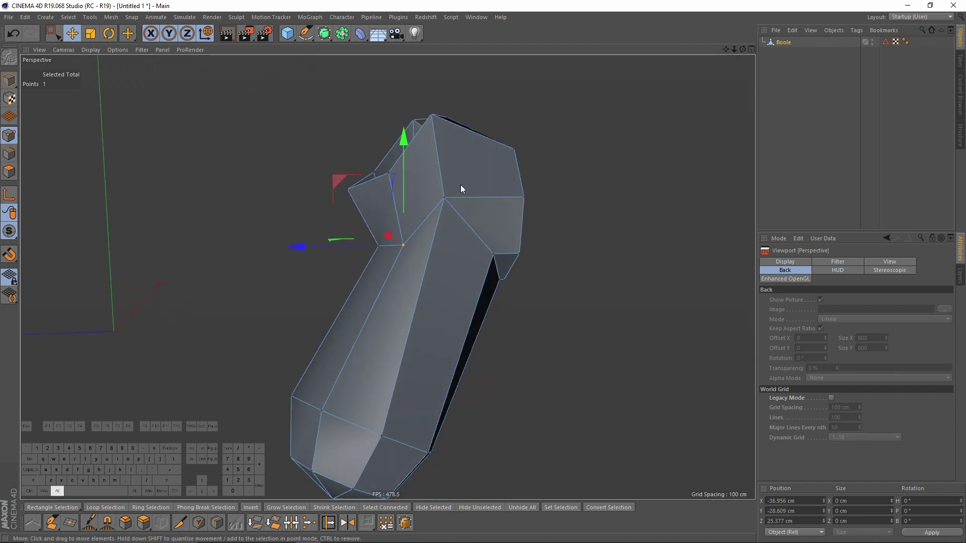
right_click(526, 250)
click(564, 364)
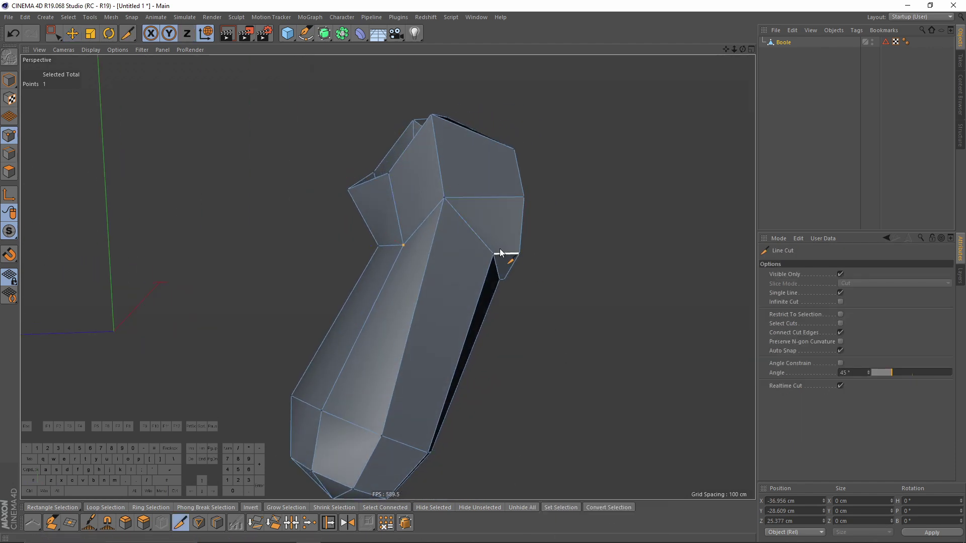
right_click(606, 213)
alt+click(440, 232)
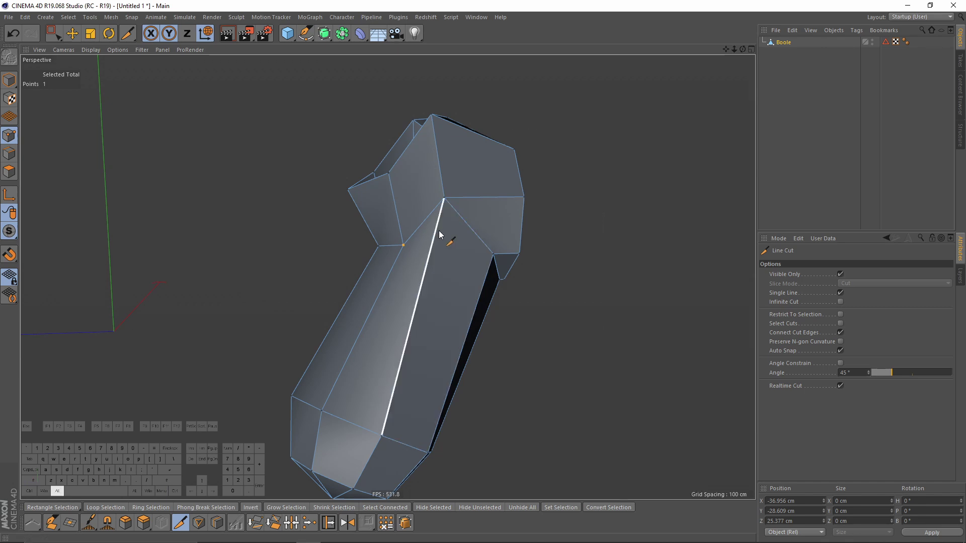
click(493, 255)
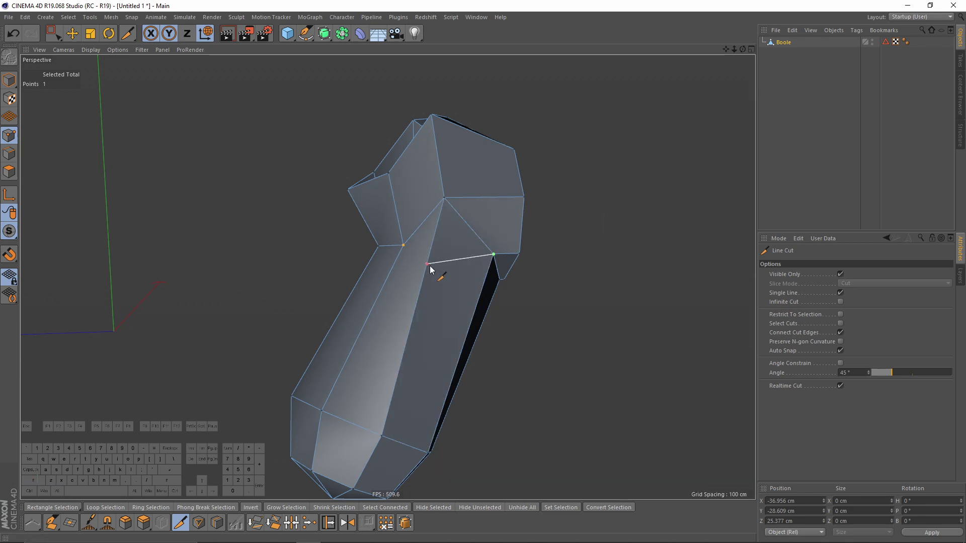
alt+drag(426, 264, 473, 268)
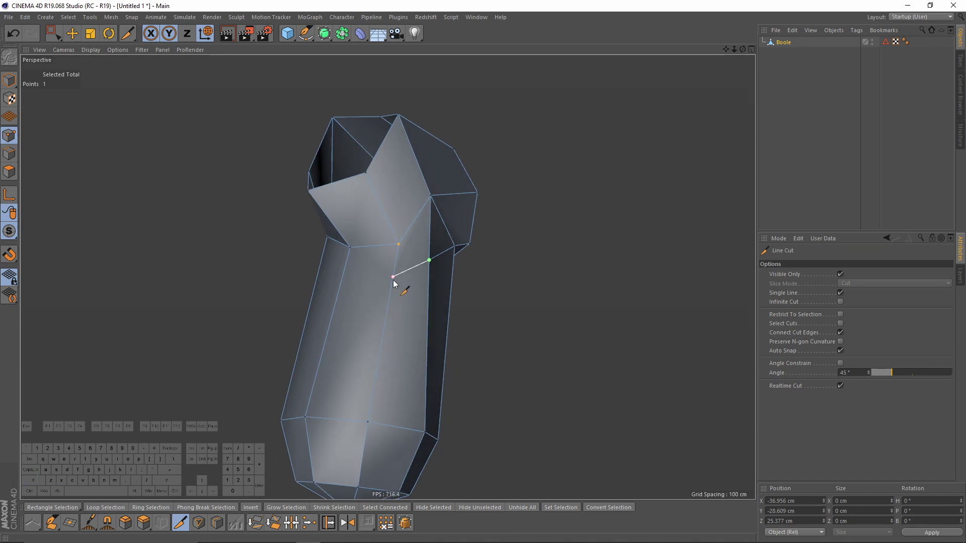
alt+drag(345, 280, 556, 274)
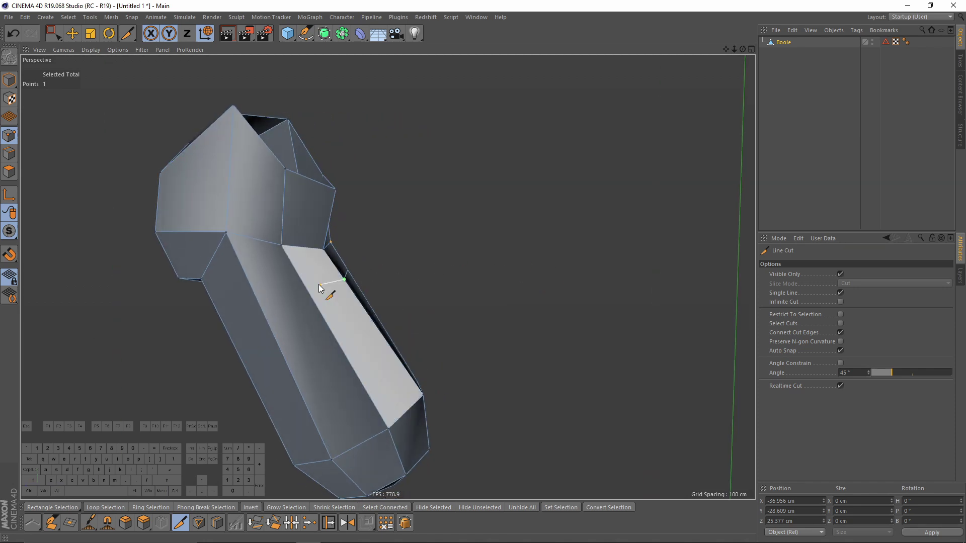
scroll(244, 274, up, 3)
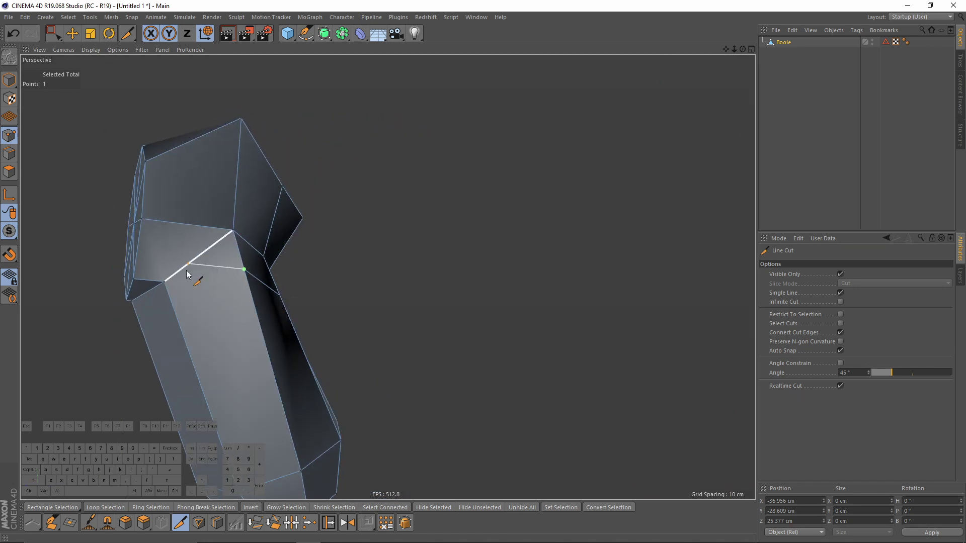
click(167, 282)
key(e)
Step: Line-cut a new edge run over the top and down the sides of the head, between its opening and back cap
alt+drag(186, 274, 191, 169)
key(k)
key(k)
scroll(180, 227, down, 3)
click(189, 151)
scroll(169, 125, up, 3)
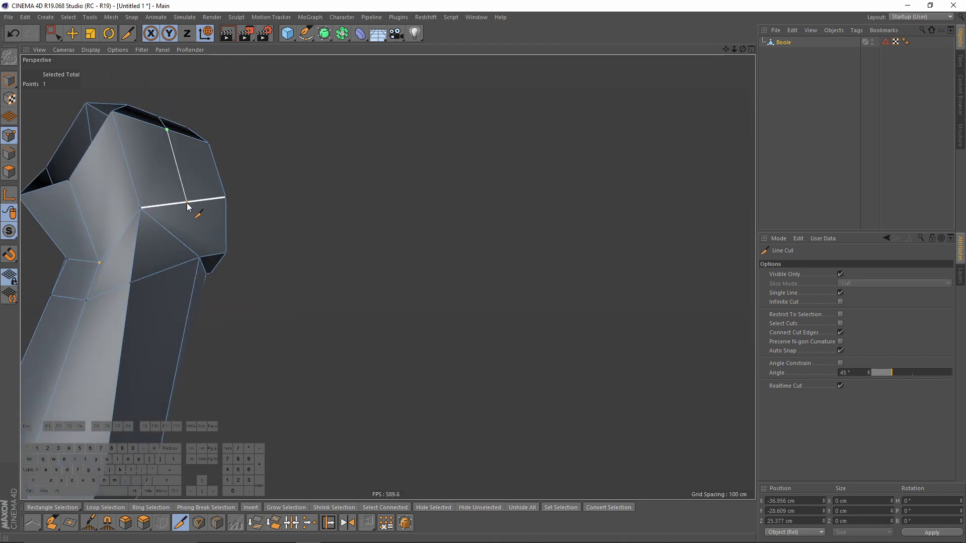
key(e)
Step: Select the diagonal edges where the head meets the grip and remove them
click(9, 153)
alt+drag(159, 227, 288, 220)
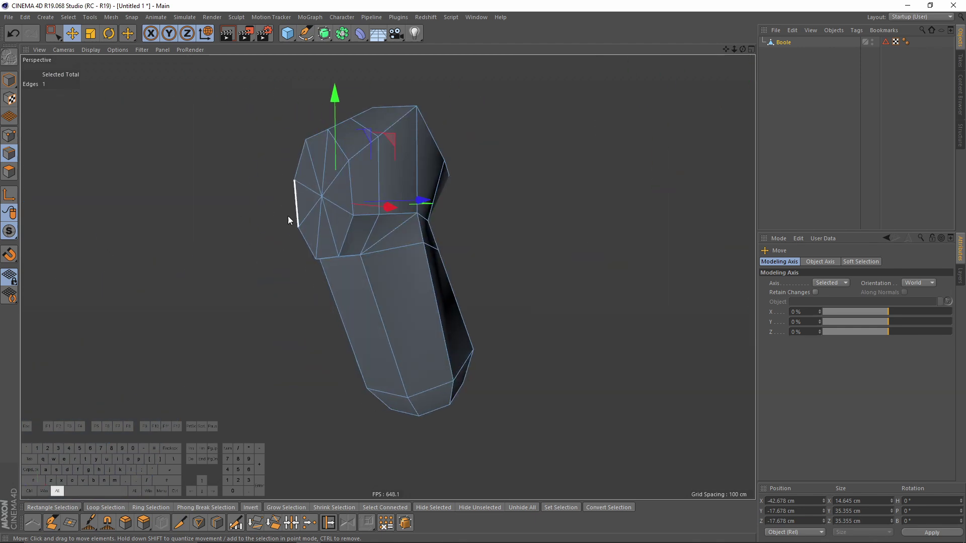
shift+click(391, 237)
right_click(508, 246)
click(535, 335)
Step: Select the two new edges across the top of the head and move them slightly down in the Left view
alt+drag(475, 269, 381, 215)
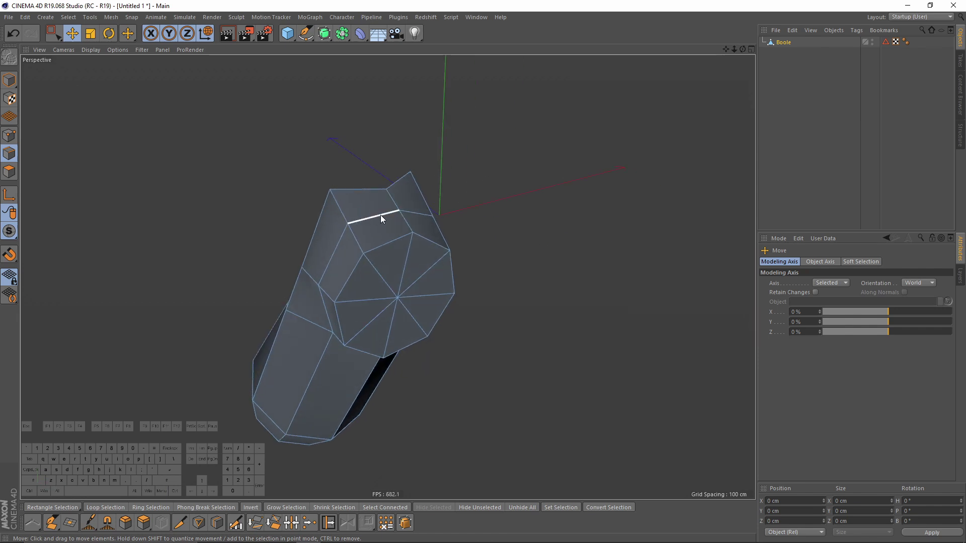
shift+click(421, 217)
middle_click(415, 273)
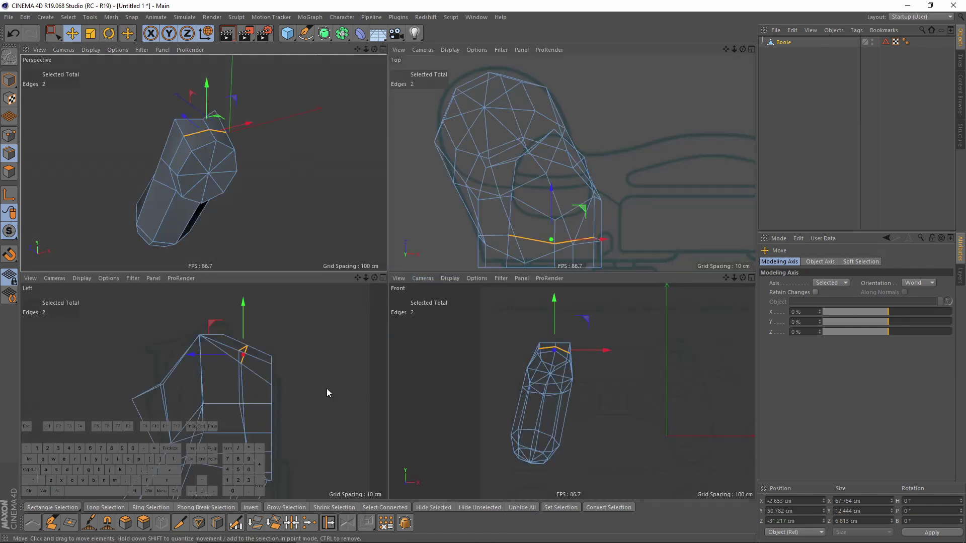
middle_click(268, 340)
alt+middle_drag(460, 174, 433, 220)
alt+scroll(432, 220, up, 1)
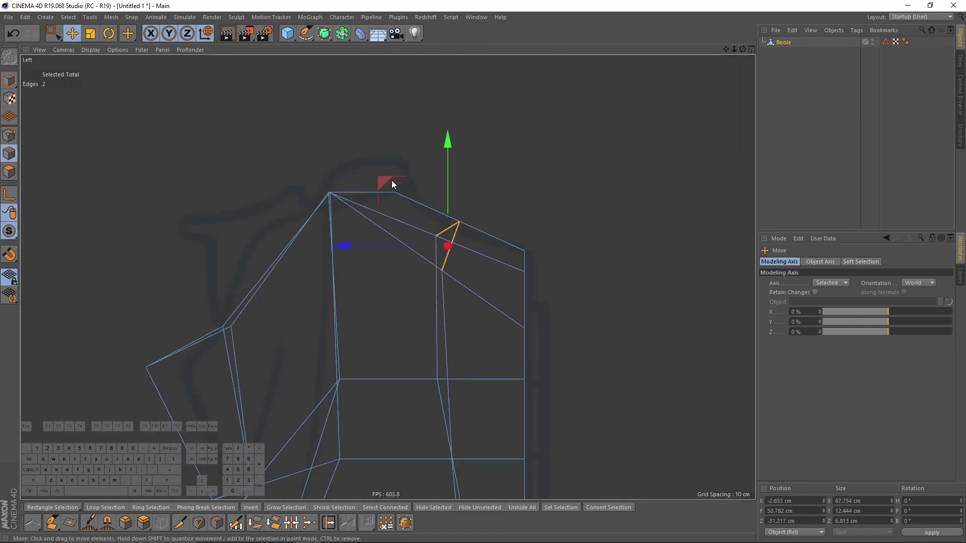
drag(393, 185, 395, 194)
middle_click(394, 195)
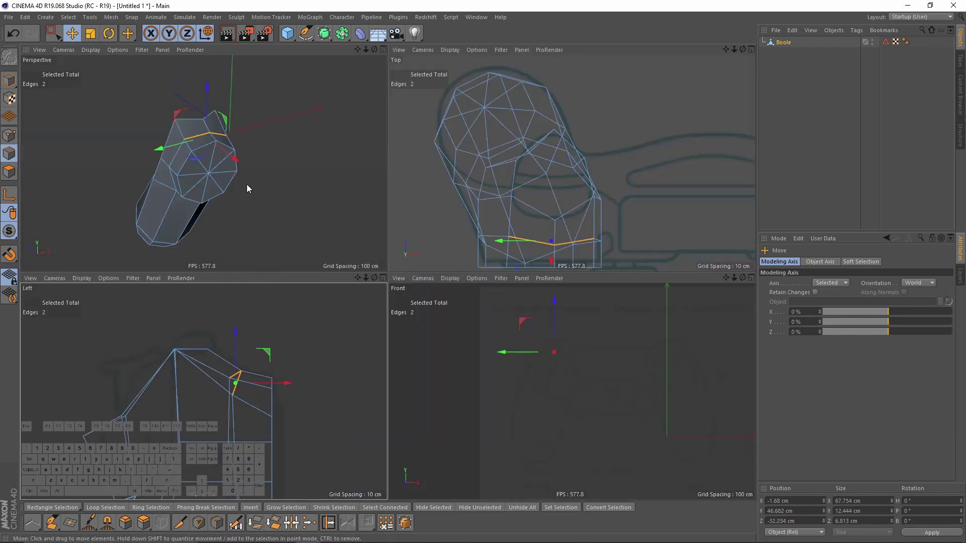
Step: Select the neck point beneath the side of the opening and raise it about 9.6 cm in the Left view
middle_click(247, 184)
alt+drag(326, 204, 434, 246)
click(9, 143)
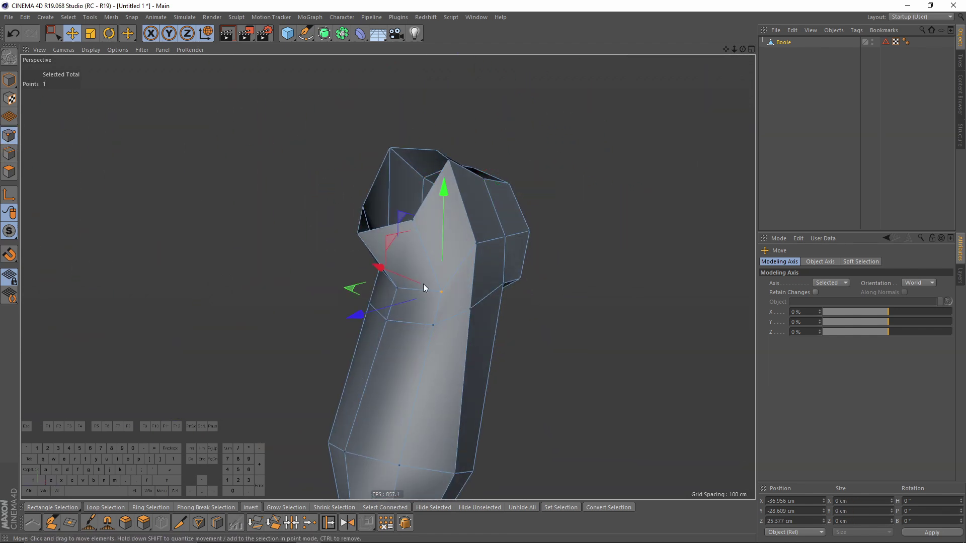
middle_click(455, 289)
alt+right_drag(182, 397, 201, 331)
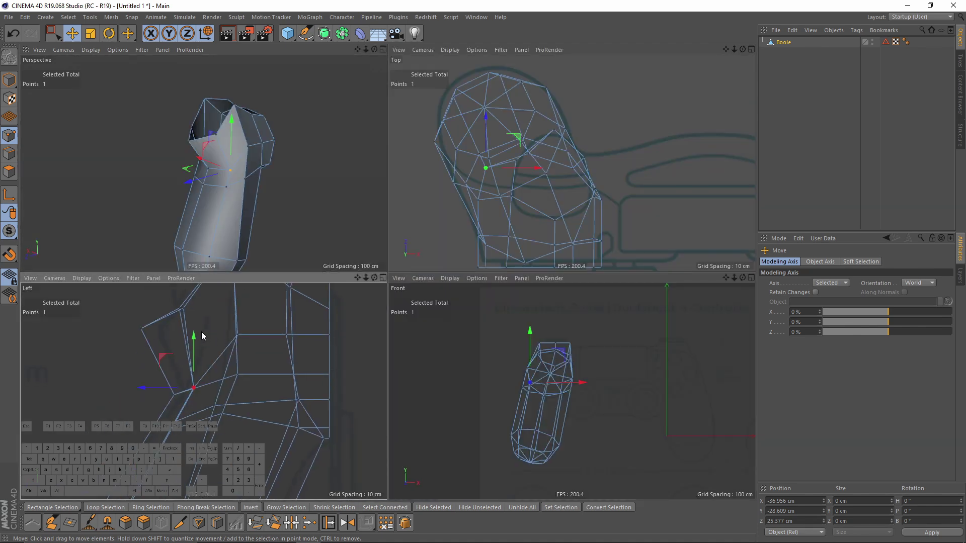
drag(193, 333, 193, 327)
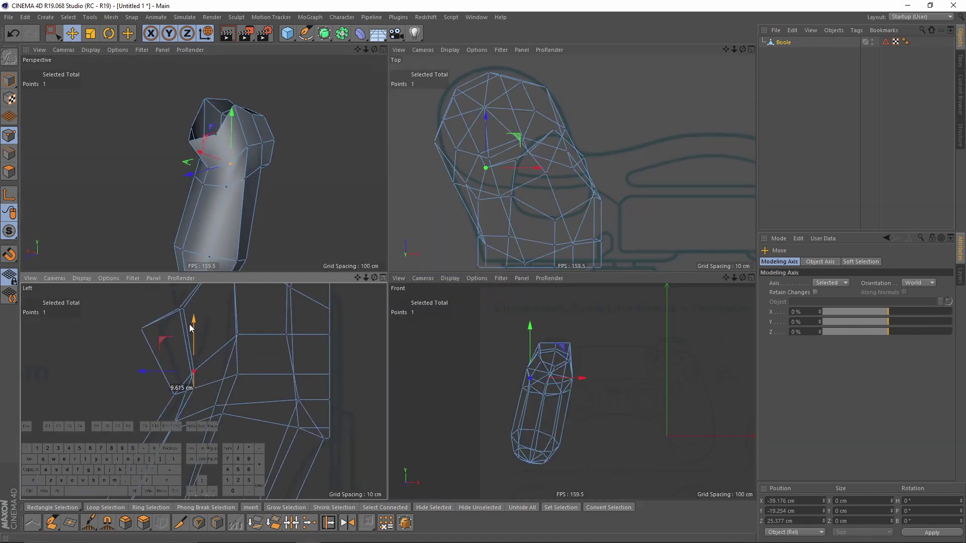
Step: Adjust the neighbouring points around the neck in the Perspective view to even out the new loop below the head
middle_click(258, 174)
alt+drag(396, 246, 478, 225)
drag(560, 273, 558, 273)
click(452, 315)
alt+drag(453, 313, 448, 227)
drag(342, 253, 252, 227)
alt+middle_drag(406, 203, 370, 216)
alt+right_drag(370, 216, 385, 220)
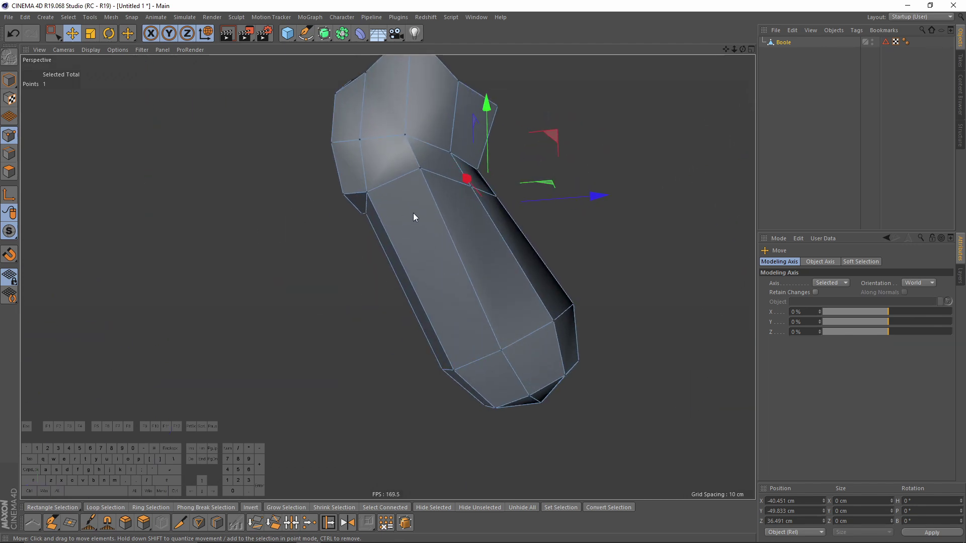
Step: Use the Slide tool on a neck point of the new loop to even out its spacing
key(m)
key(o)
alt+drag(422, 174, 524, 176)
Step: Select four alternate edges radiating from the centre point of the grip's tip and dissolve them
click(10, 153)
key(e)
alt+drag(384, 195, 418, 298)
click(417, 296)
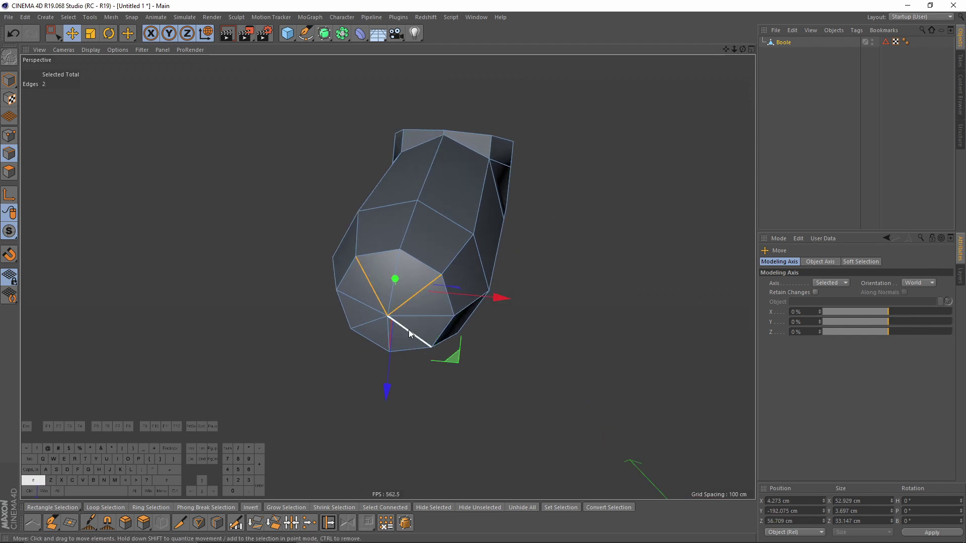
right_click(565, 390)
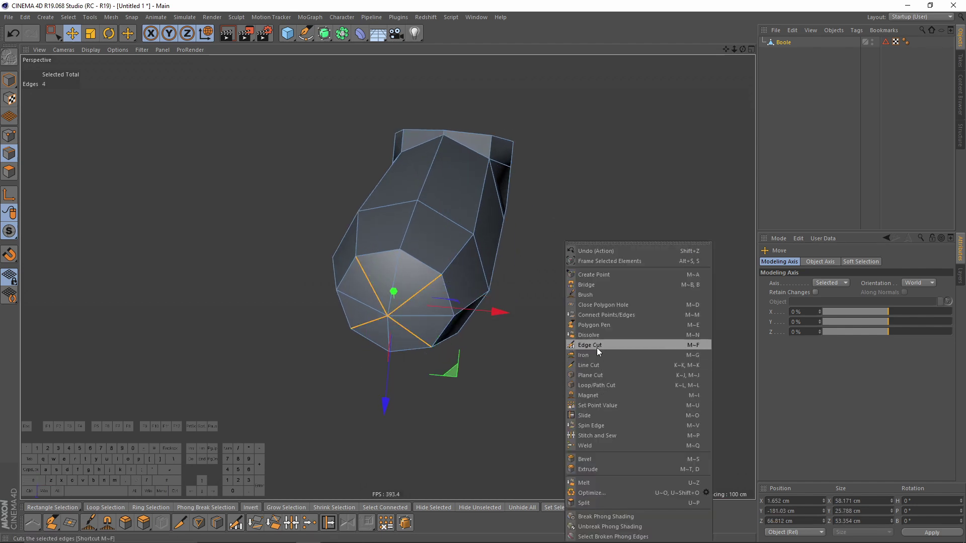
click(594, 337)
alt+drag(494, 316, 534, 266)
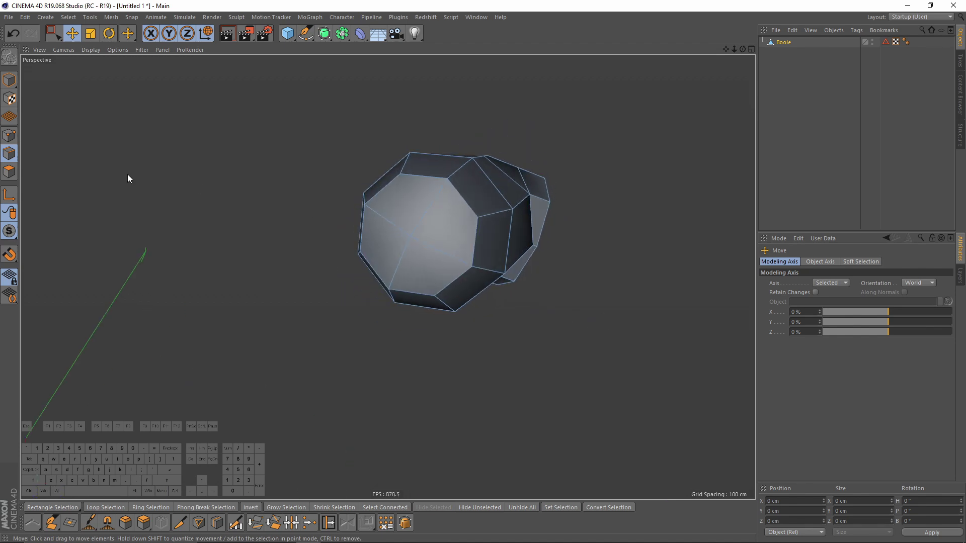
Step: Select the four polygons that cap the tip of the grip
alt+drag(475, 198, 504, 279)
click(412, 201)
shift+click(407, 248)
shift+click(373, 218)
shift+click(427, 228)
alt+drag(439, 199, 741, 97)
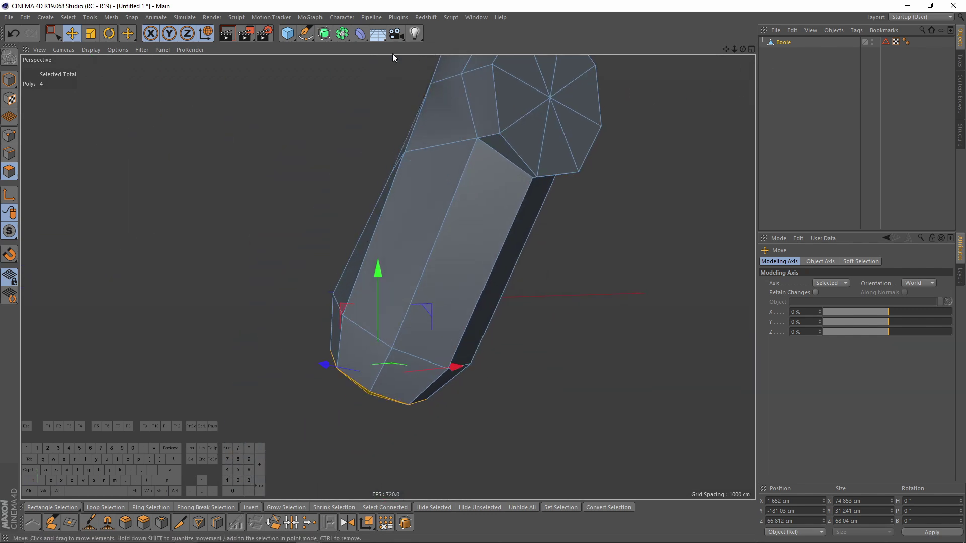
Step: Place the Boole mesh under a new Subdivision Surface
click(801, 40)
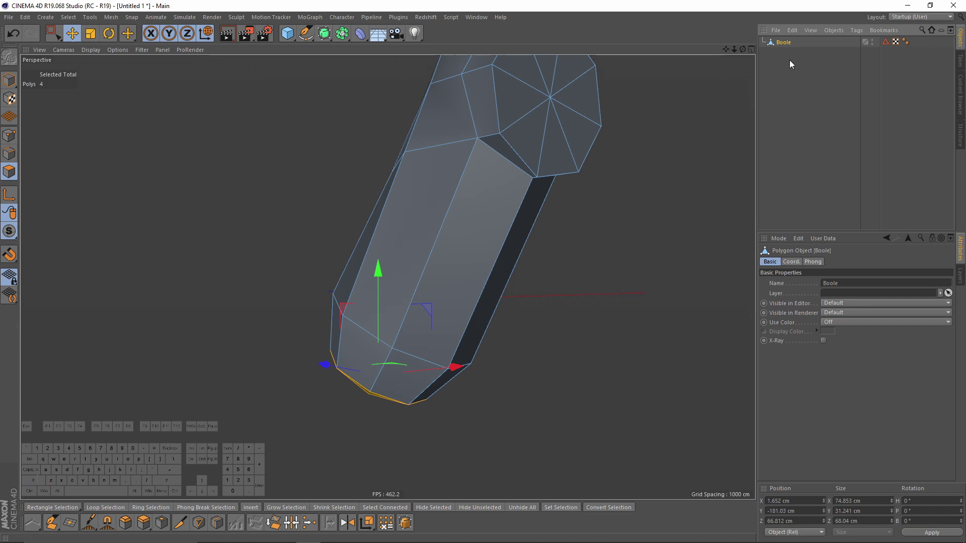
alt+click(324, 35)
alt+drag(494, 156, 697, 144)
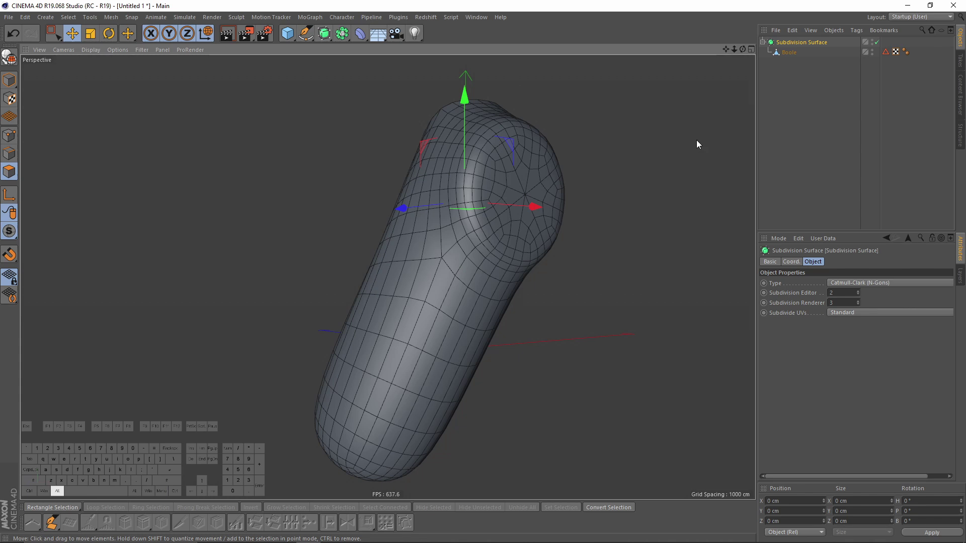
Step: Select the eight polygons of the round face on the Boole mesh and inset them slightly with Extrude Inner
click(798, 52)
click(55, 34)
click(87, 49)
click(524, 194)
scroll(591, 171, up, 5)
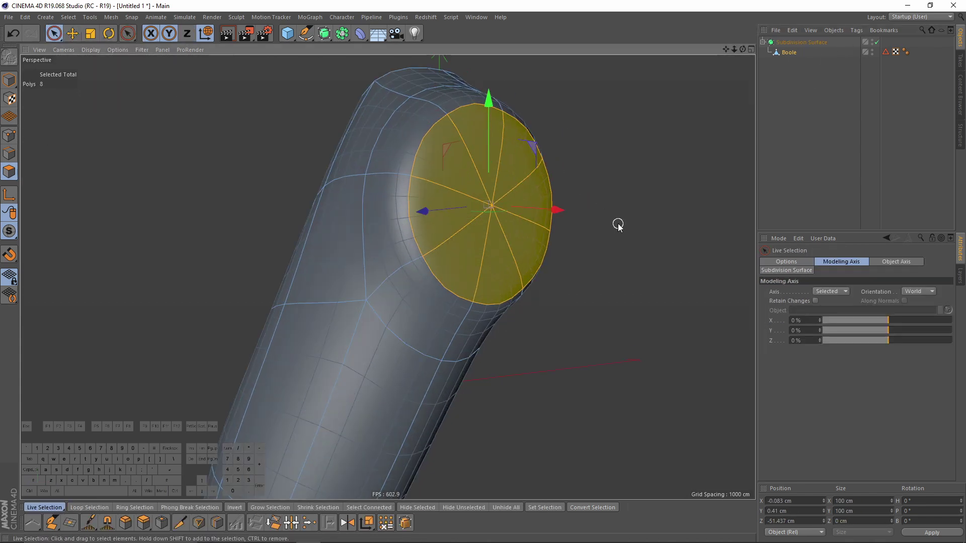
right_click(618, 225)
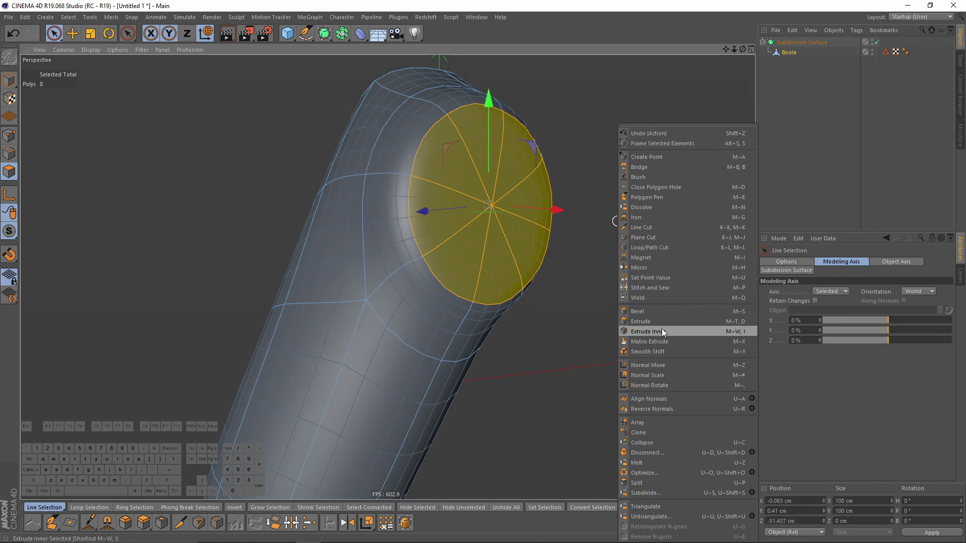
click(647, 331)
drag(624, 314, 604, 314)
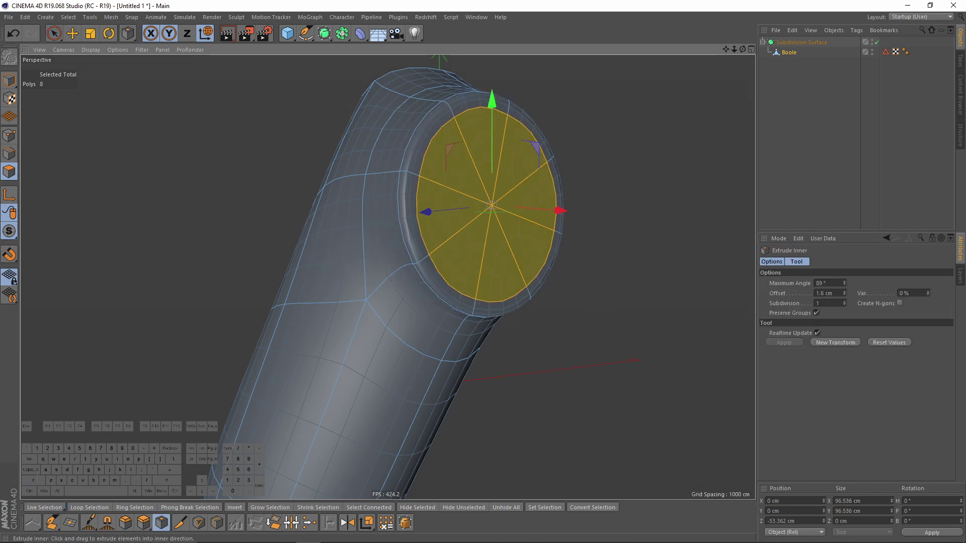
click(867, 142)
Step: Turn off the subdivision smoothing and cut two new edge loops around the grip, one low and one high, with Loop/Path Cut
alt+drag(523, 176, 588, 308)
scroll(466, 232, down, 5)
click(788, 54)
key(q)
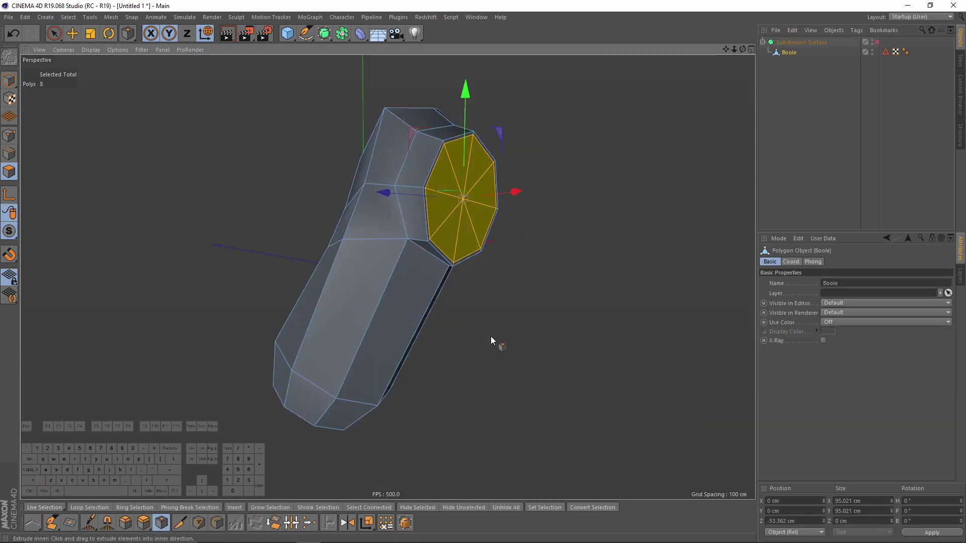
alt+drag(491, 336, 418, 233)
right_click(393, 309)
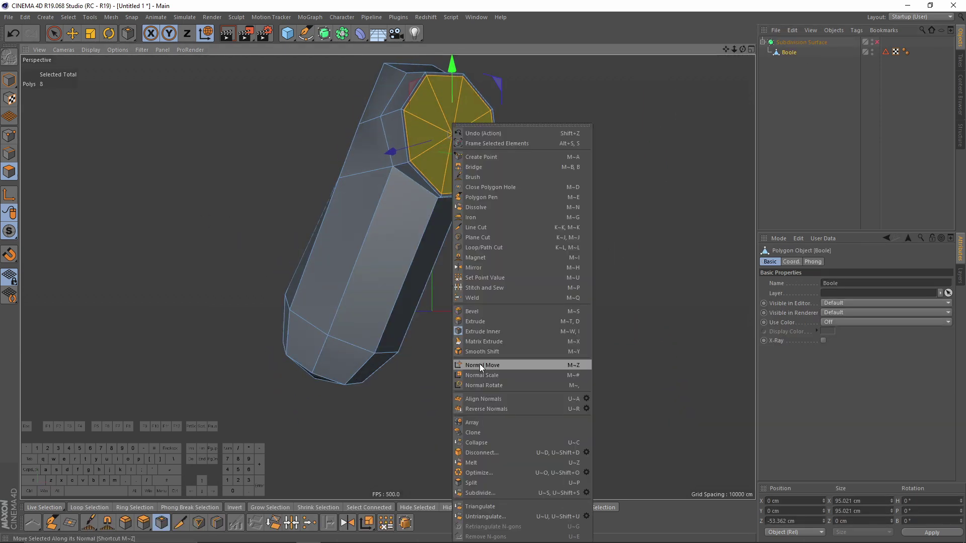
click(494, 247)
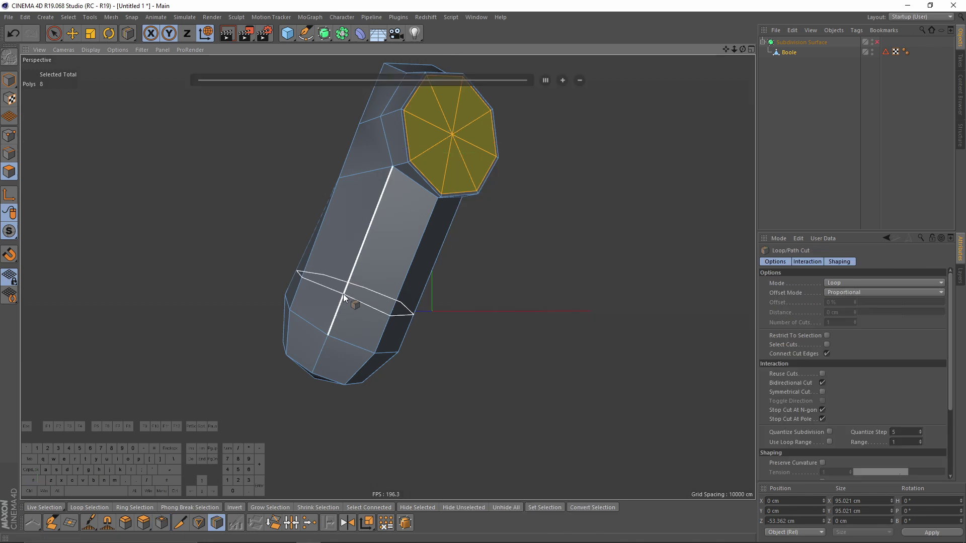
click(343, 291)
click(376, 206)
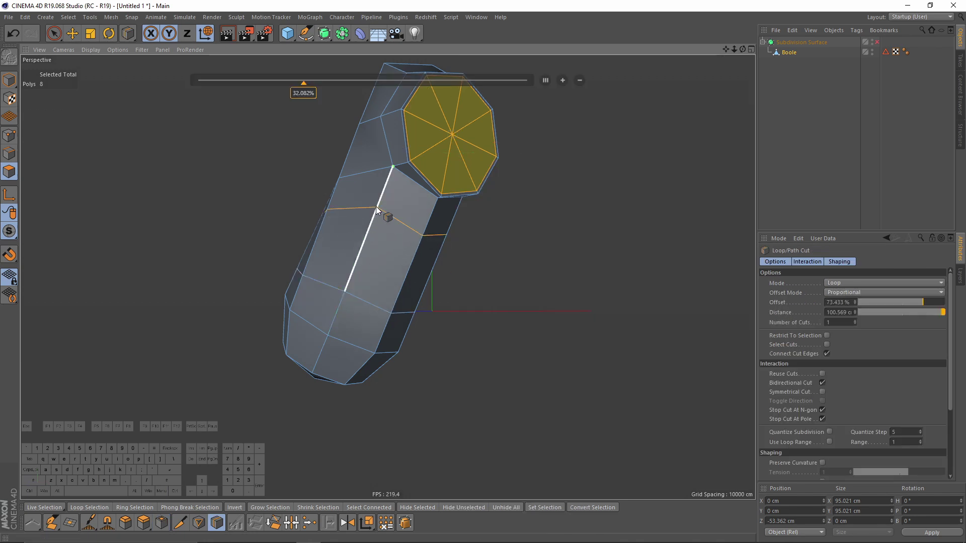
key(e)
Step: Select the lower new loop, turn smoothing on and widen the loop along X to about 117% in the Front view
click(10, 154)
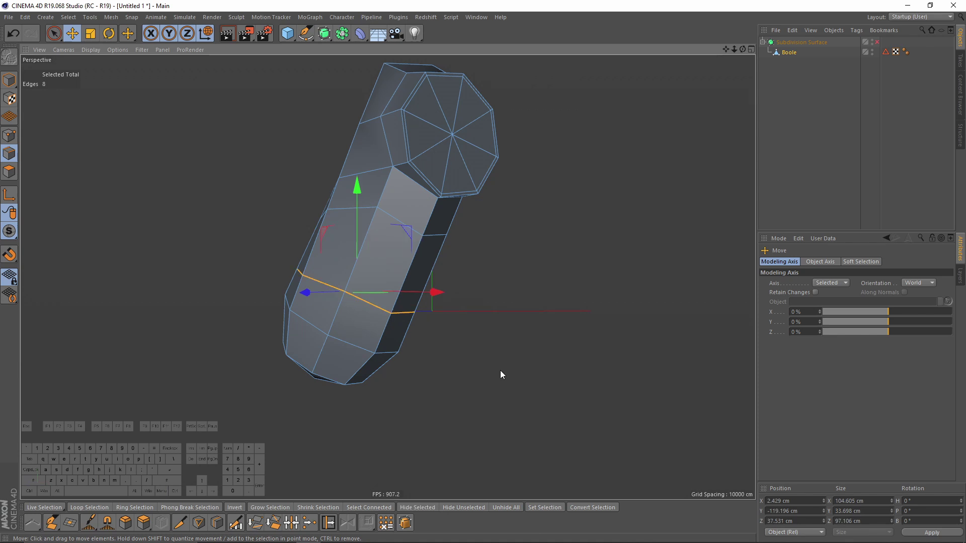
middle_click(500, 375)
middle_click(571, 388)
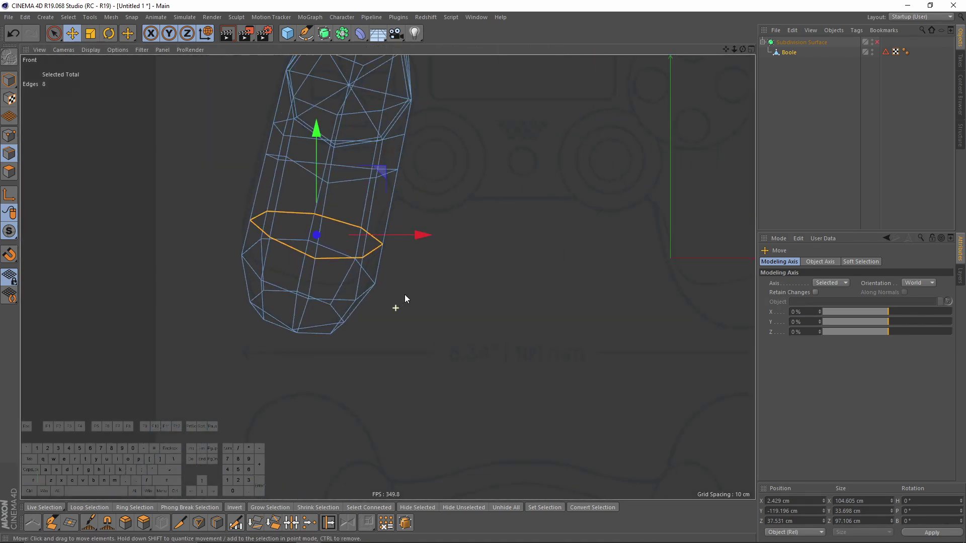
key(q)
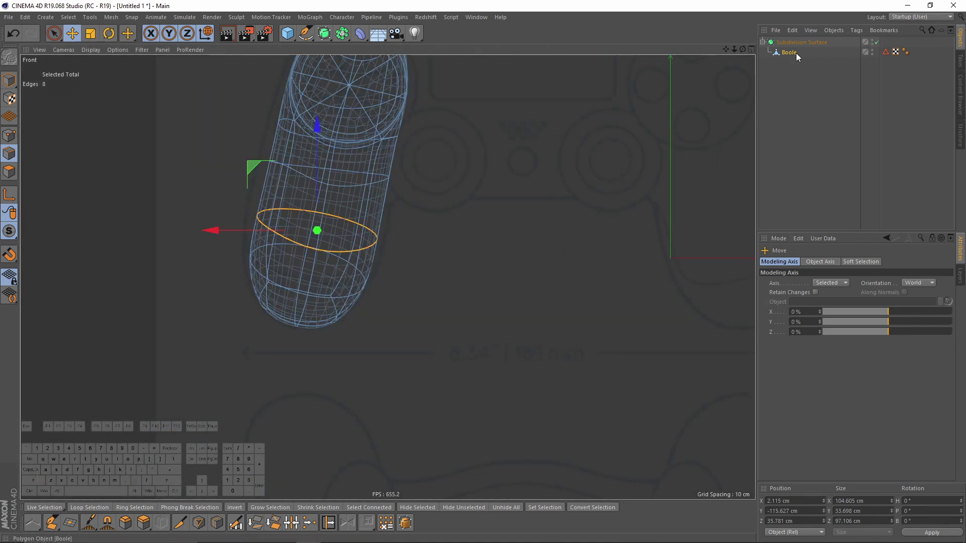
alt+middle_drag(503, 157, 599, 154)
alt+scroll(433, 225, up, 2)
alt+middle_drag(415, 226, 363, 255)
scroll(363, 255, up, 1)
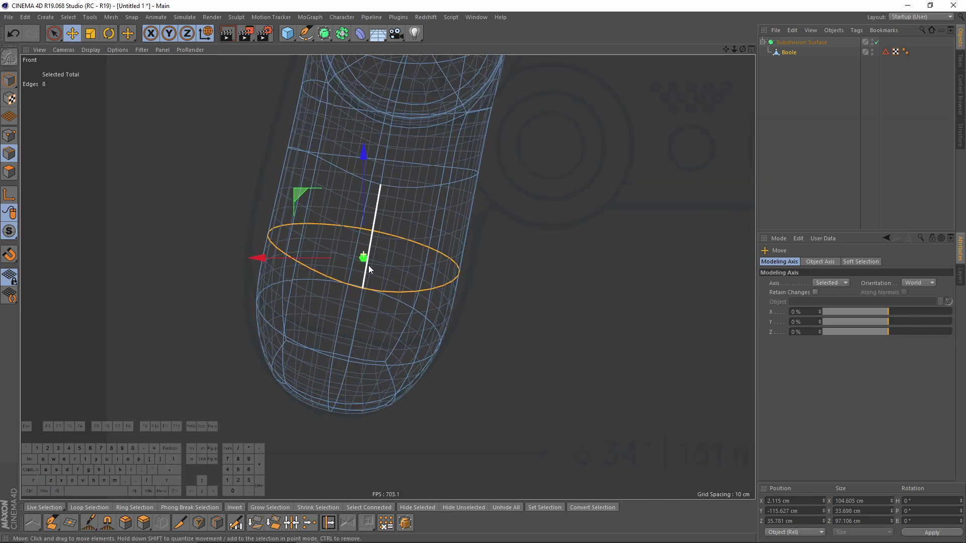
click(91, 35)
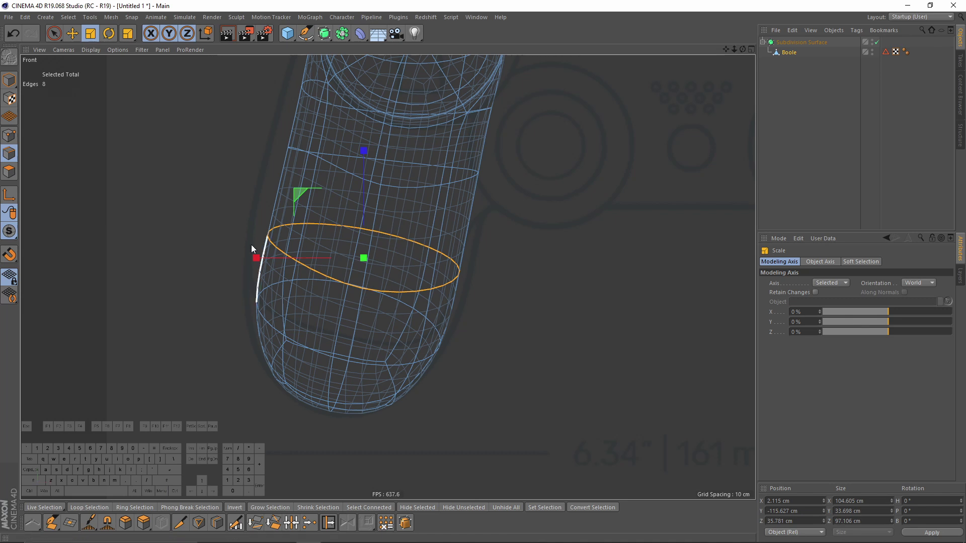
drag(262, 262, 243, 262)
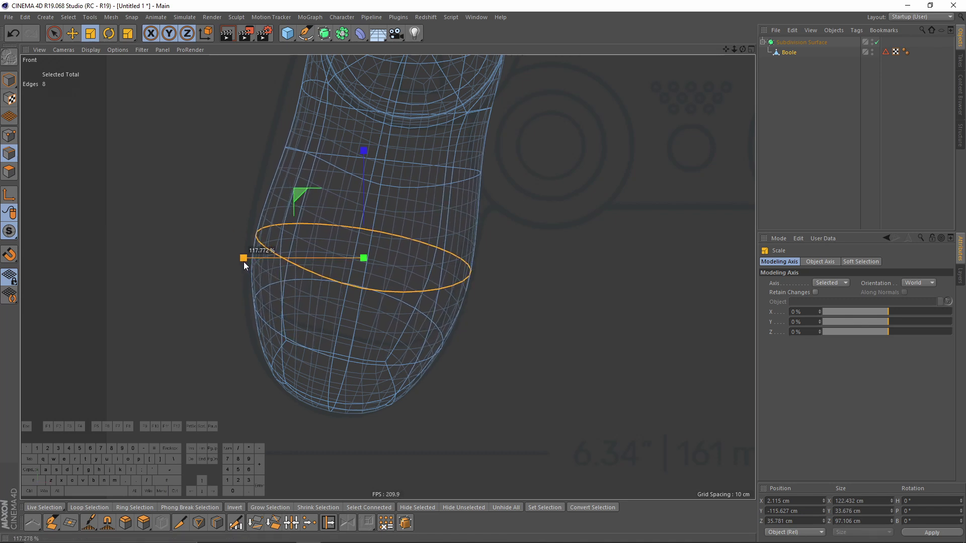
Step: Widen the loop nearest the tip and the upper new loop along X to follow the reference outline in the Front view
double_click(298, 340)
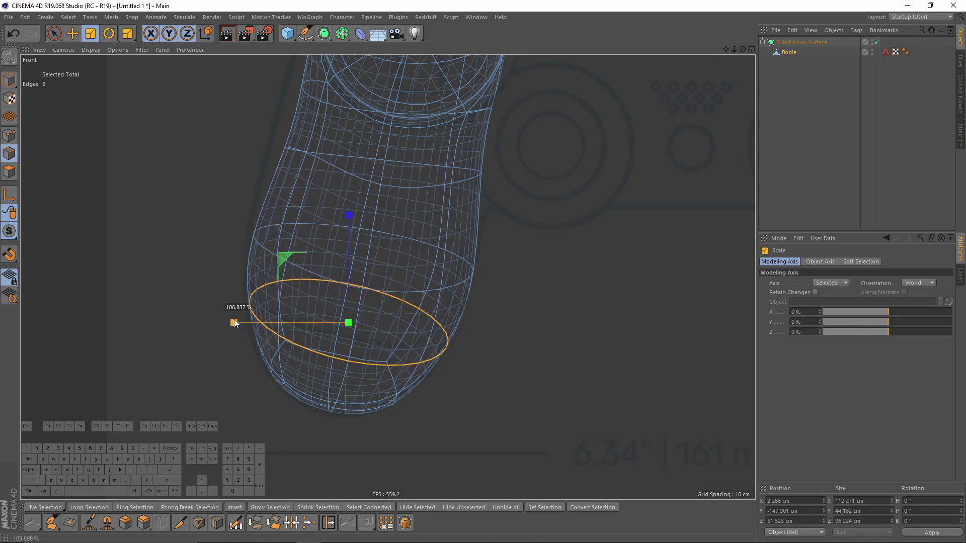
double_click(318, 158)
alt+middle_drag(318, 158, 333, 232)
mouse_move(265, 231)
mouse_down()
mouse_move(247, 235)
mouse_move(275, 234)
mouse_up()
key(e)
alt+middle_drag(325, 207, 326, 243)
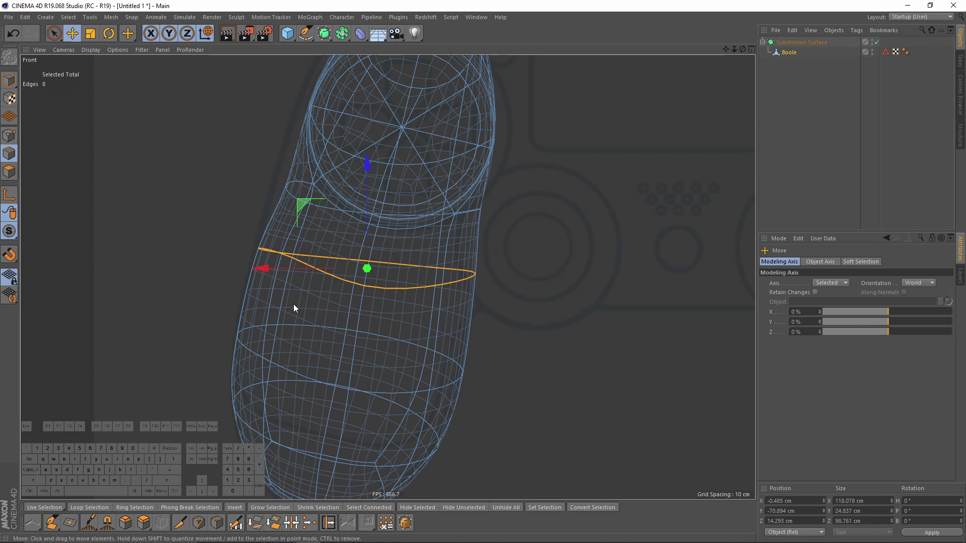
Step: Scale the three grip loops slightly wider along Z in the Left view to approach the reference outline
middle_click(294, 304)
middle_click(239, 418)
alt+middle_drag(238, 417, 285, 260)
alt+right_drag(393, 285, 403, 276)
alt+middle_drag(403, 276, 384, 258)
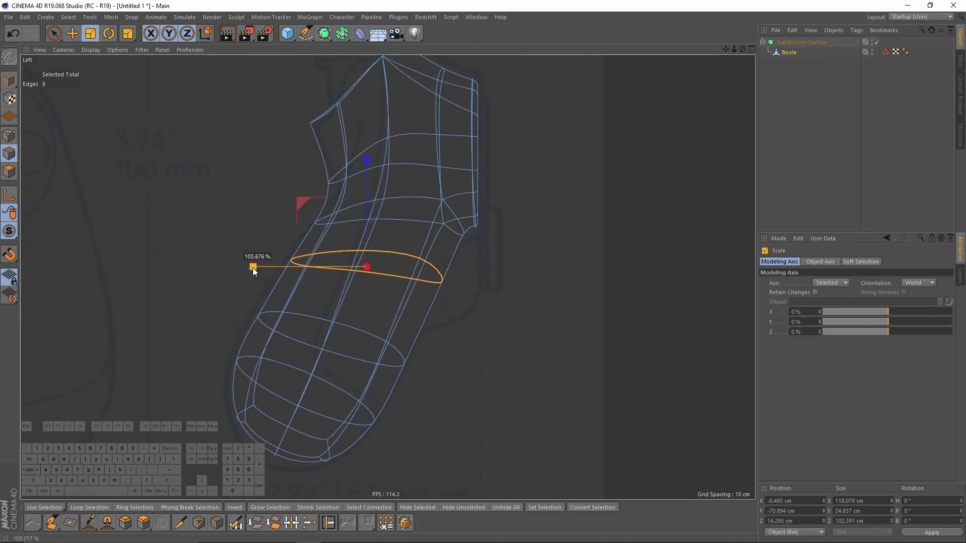
double_click(282, 335)
drag(439, 341, 448, 343)
double_click(274, 393)
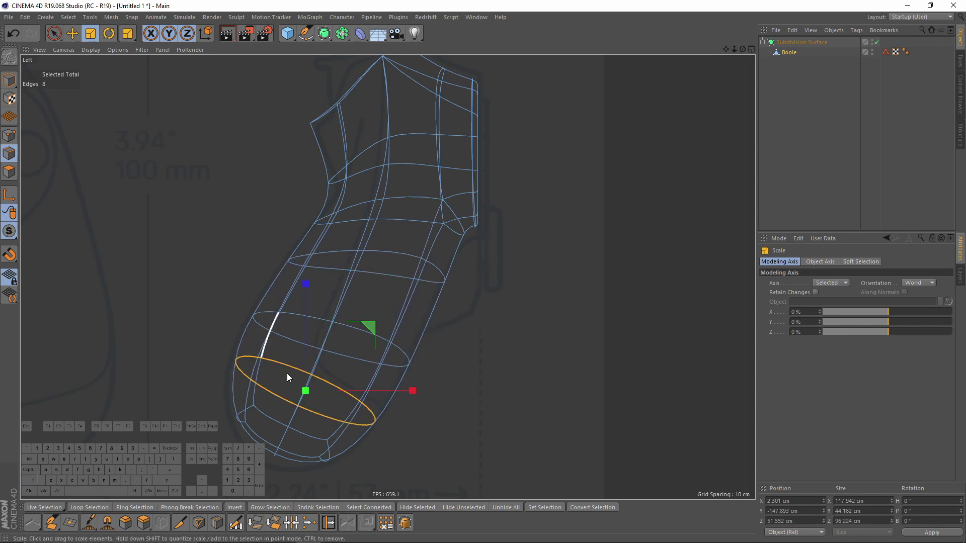
drag(409, 392, 411, 393)
alt+middle_drag(324, 400, 349, 327)
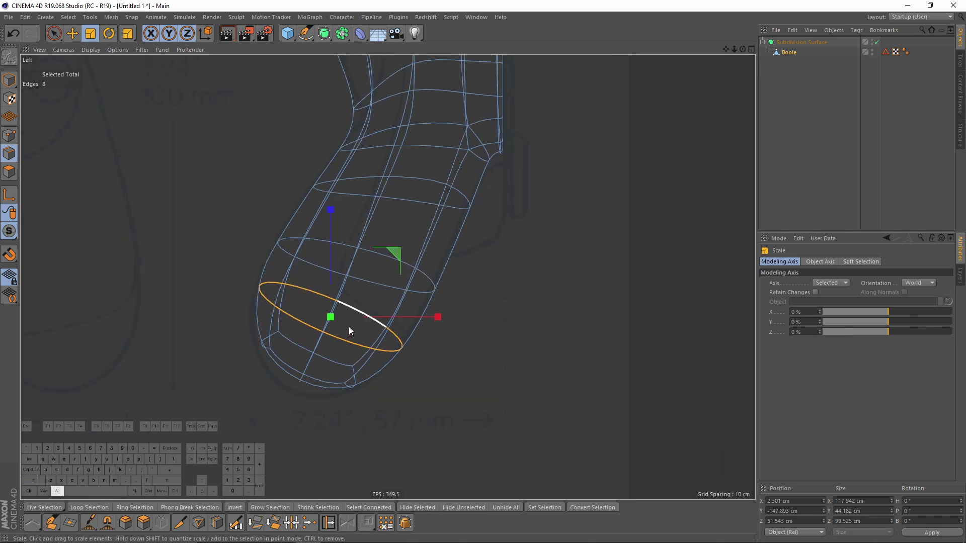
Step: Select the four polygons capping the grip's tip and compare them with the reference in the Left view
middle_click(287, 344)
middle_click(327, 257)
alt+drag(388, 278, 24, 174)
click(9, 172)
click(54, 34)
alt+drag(363, 256, 390, 255)
click(393, 280)
middle_click(378, 259)
middle_click(222, 407)
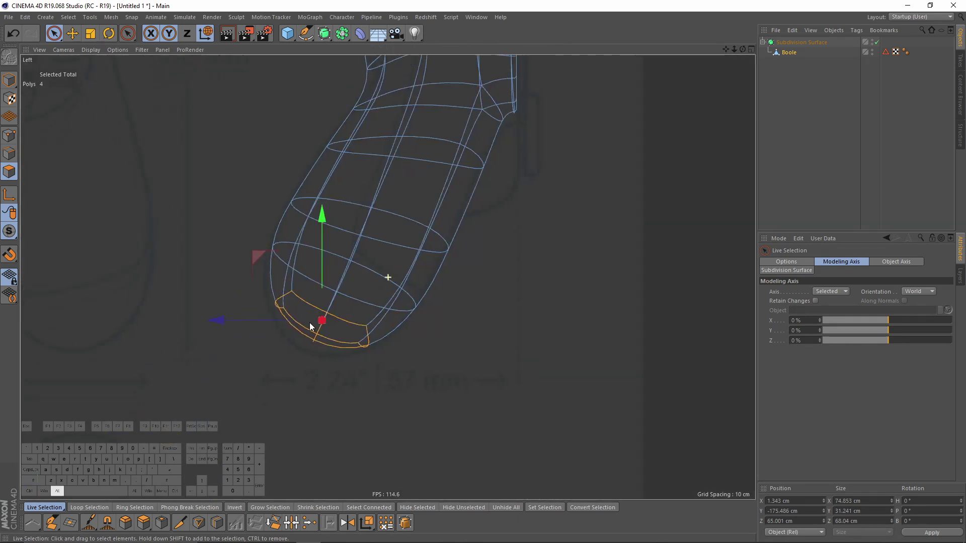
middle_click(257, 252)
middle_click(237, 222)
Step: Select the centre point of the grip's tip and pull it slightly down and outward in the Left view
click(9, 135)
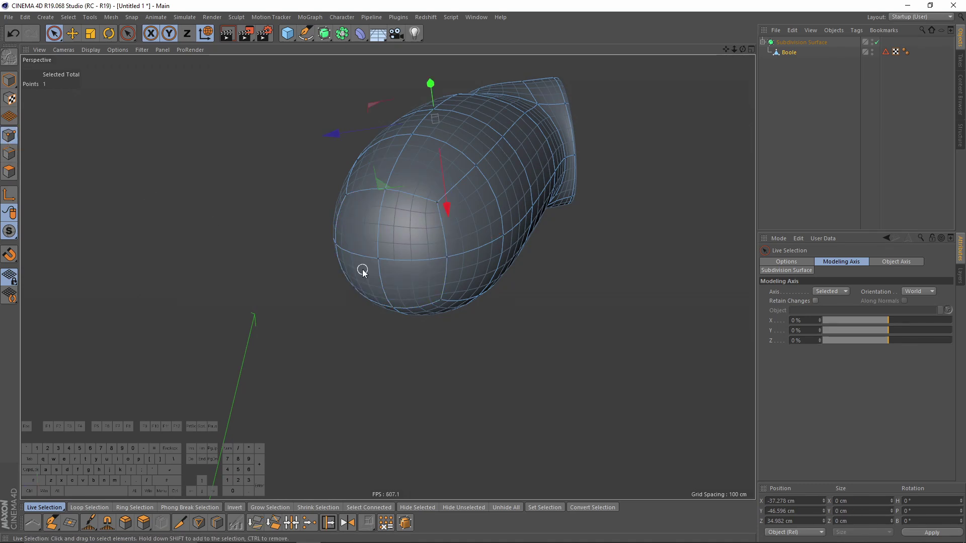
middle_click(411, 318)
middle_click(195, 373)
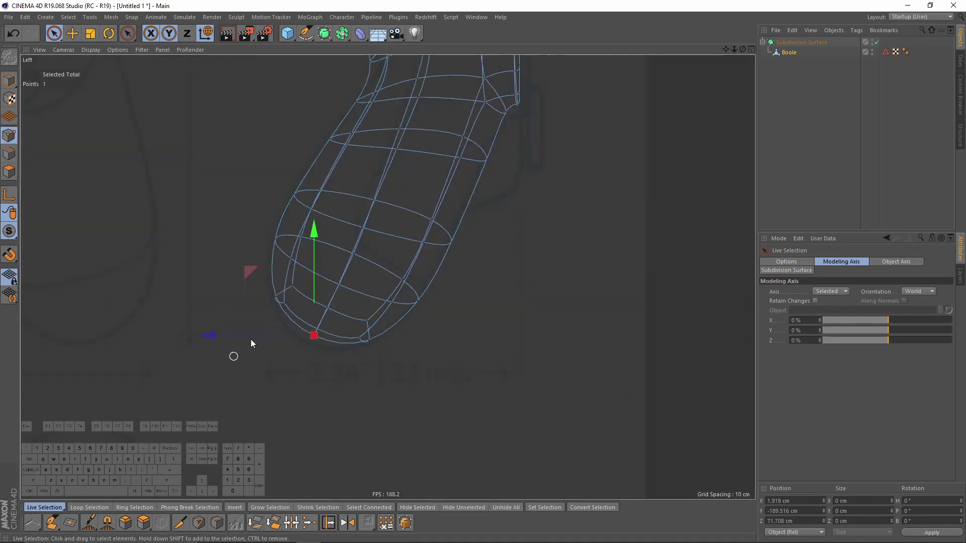
drag(251, 271, 245, 276)
middle_click(247, 277)
middle_click(300, 213)
alt+drag(341, 230, 483, 274)
middle_click(483, 273)
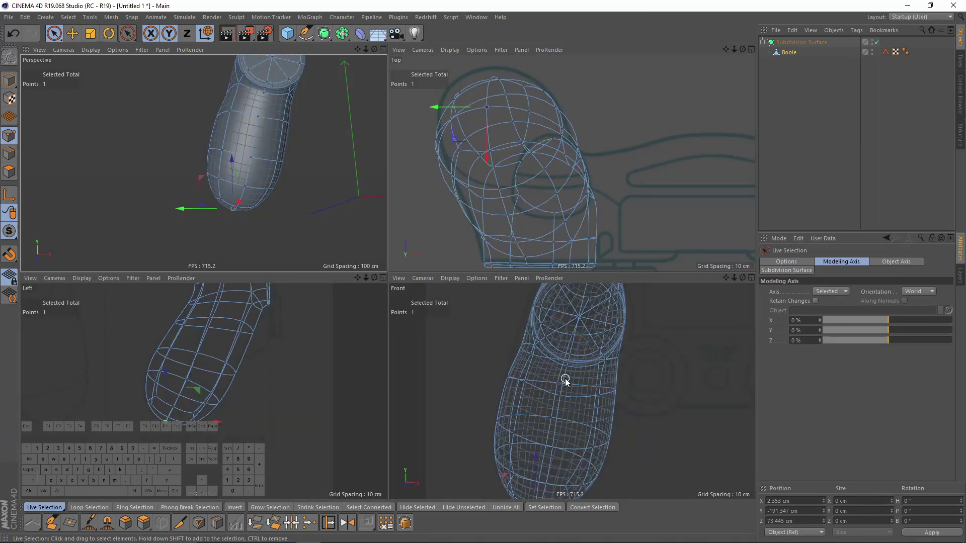
Step: Select the two outer side points beside the round head and move them outward to the reference outline in the Front view
middle_click(304, 179)
alt+drag(303, 179, 457, 304)
key(q)
alt+drag(446, 217, 431, 218)
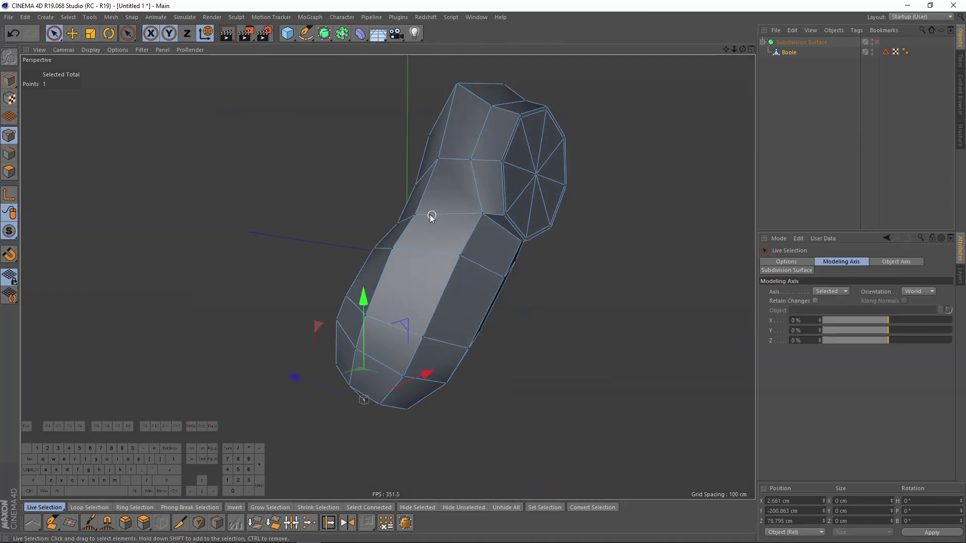
alt+drag(458, 160, 435, 180)
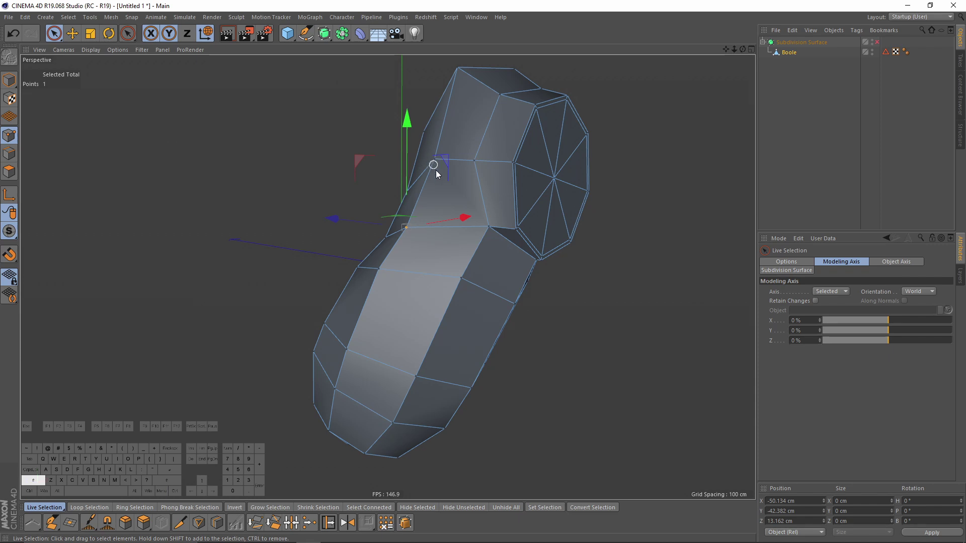
middle_click(483, 258)
key(q)
middle_click(563, 334)
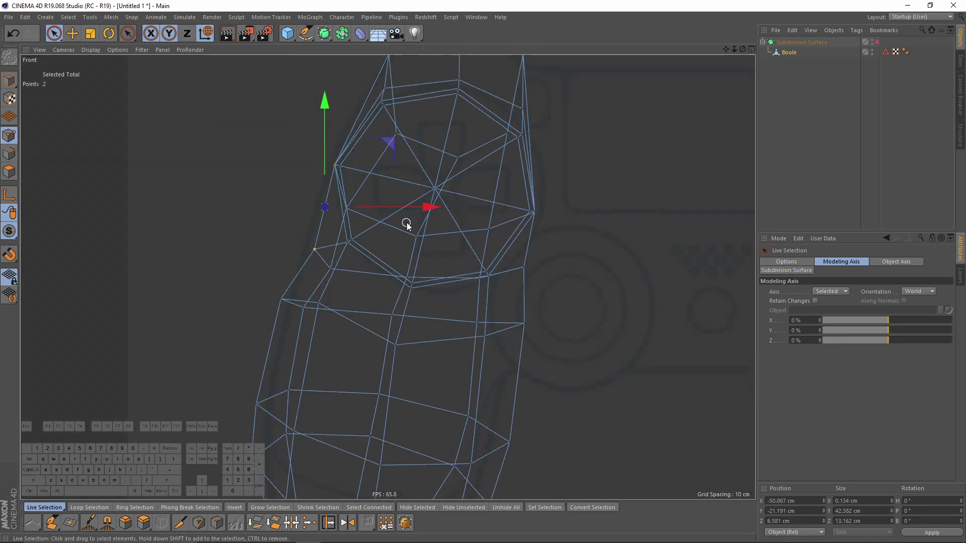
mouse_move(261, 210)
mouse_down()
mouse_move(239, 209)
mouse_move(247, 208)
mouse_up()
Step: Select the lower of the two outer points and move it further outward to about X -55 cm
click(301, 249)
drag(259, 249, 255, 247)
middle_drag(352, 163, 345, 244)
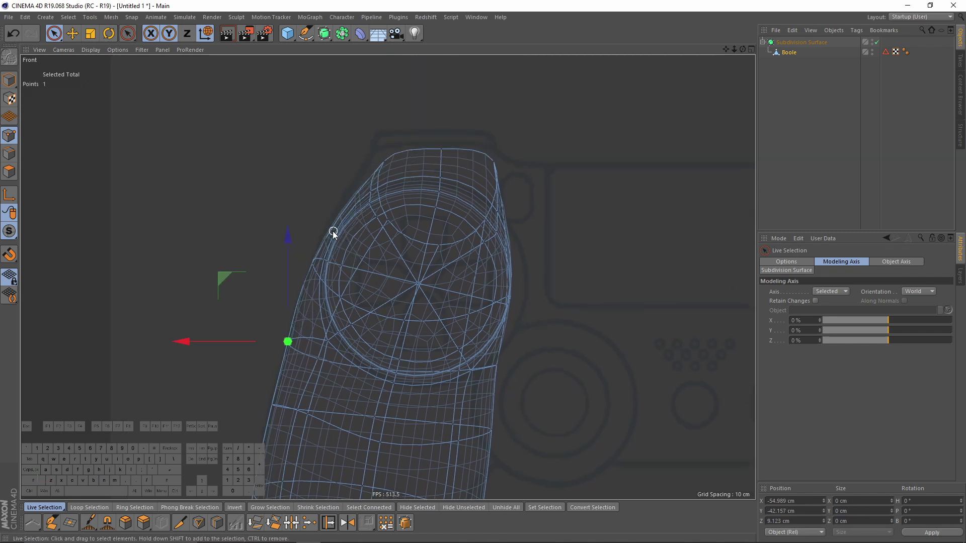
Step: Undo the last action and select the two adjoining points below the notch of the opening on the grip's outer side
middle_click(334, 231)
middle_click(276, 134)
click(835, 152)
alt+drag(483, 216, 531, 270)
key(ctrl+z)
alt+drag(452, 230, 393, 201)
alt+drag(406, 245, 385, 146)
shift+click(406, 261)
alt+drag(386, 145, 465, 214)
alt+drag(447, 259, 405, 227)
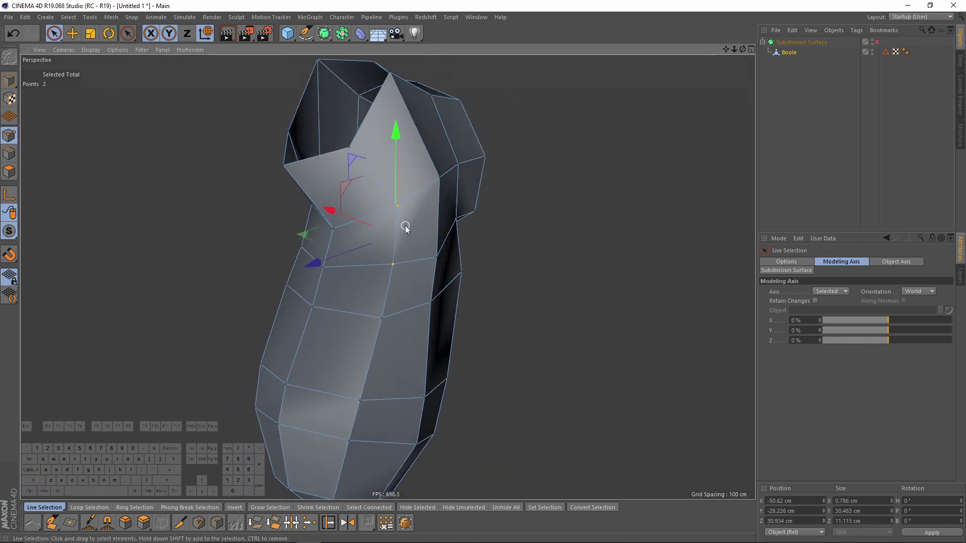
Step: Adjust the two selected side points to about Z 33.7 cm, undoing unwanted changes, trying the Slide tool and checking the smoothed surface
key(q)
alt+drag(585, 186, 335, 290)
key(ctrl+z)
key(ctrl+z)
key(m)
key(o)
key(q)
click(823, 144)
alt+drag(533, 256, 583, 286)
key(ctrl+z)
key(q)
alt+drag(549, 245, 445, 278)
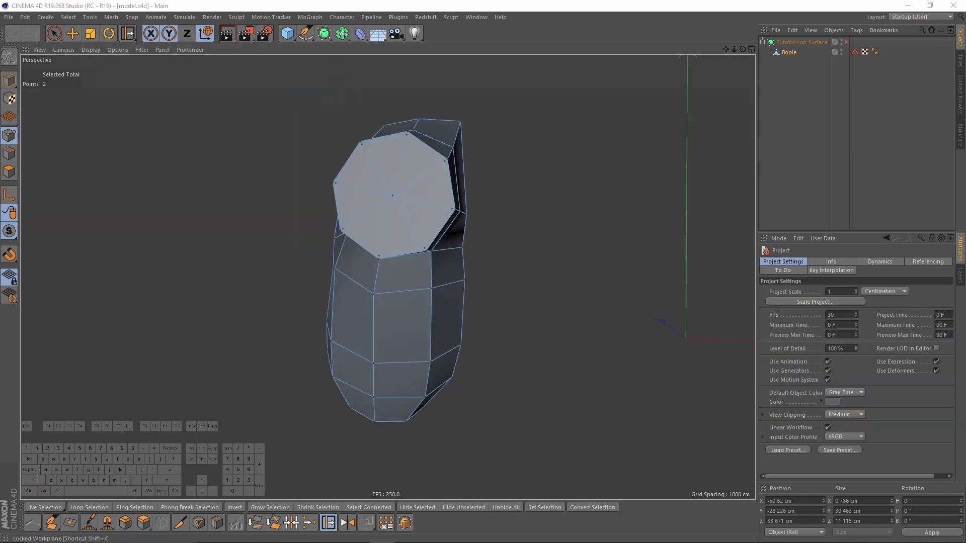
Step: Add a cube and place it over the middle of the controller body in the Front view
click(288, 34)
key(e)
middle_click(620, 331)
middle_click(560, 367)
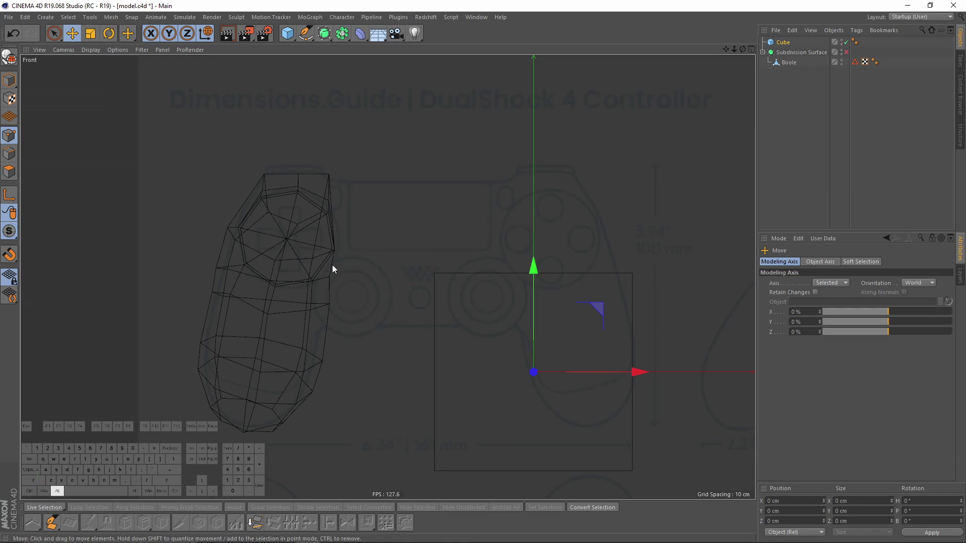
drag(596, 313, 465, 219)
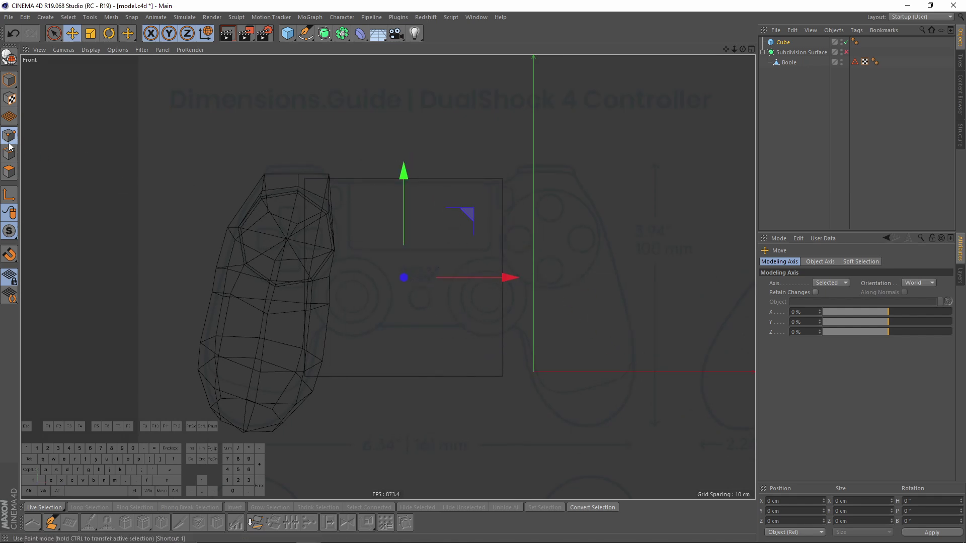
Step: Make the cube editable and fit its upper, lower and inner side points to the body outline, the inner side at the controller's centre
key(c)
drag(54, 33, 86, 63)
drag(547, 422, 547, 422)
scroll(428, 362, up, 3)
drag(396, 294, 388, 225)
alt+middle_drag(349, 137, 338, 220)
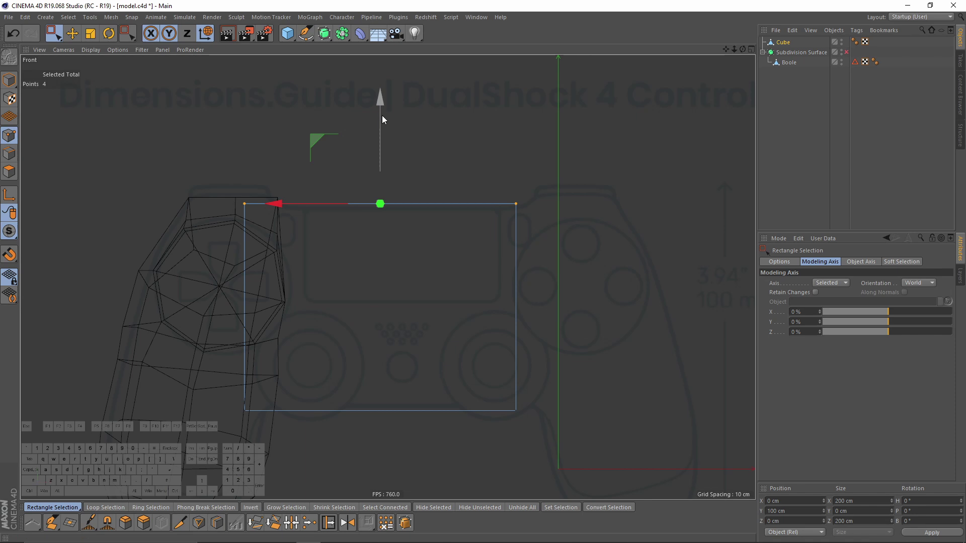
drag(432, 164, 581, 498)
drag(421, 308, 333, 308)
Step: Select the cube's front face and move it forward to about Z -321 cm, level with the grip
key(F5)
key(F1)
click(9, 176)
key(e)
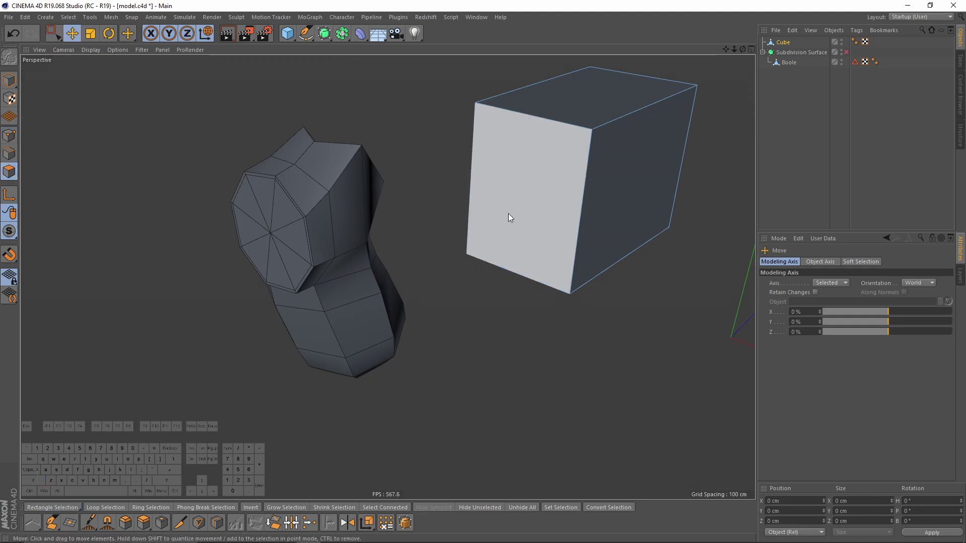
click(506, 196)
alt+middle_drag(505, 196, 582, 156)
drag(583, 156, 417, 223)
alt+drag(361, 200, 328, 206)
alt+right_drag(327, 207, 380, 196)
Step: Select the cube's back face and move it forward to about Z -245 cm, thinning the block to the grip's depth
alt+drag(379, 196, 407, 159)
alt+middle_drag(351, 310, 391, 224)
alt+drag(394, 183, 409, 142)
alt+right_drag(409, 142, 279, 280)
alt+drag(279, 281, 346, 264)
click(346, 263)
click(429, 291)
drag(530, 332, 326, 221)
alt+drag(326, 222, 400, 232)
Step: Add a horizontal loop cut around the lower part of the block, undoing and redoing its placement once
middle_click(514, 364)
right_click(413, 330)
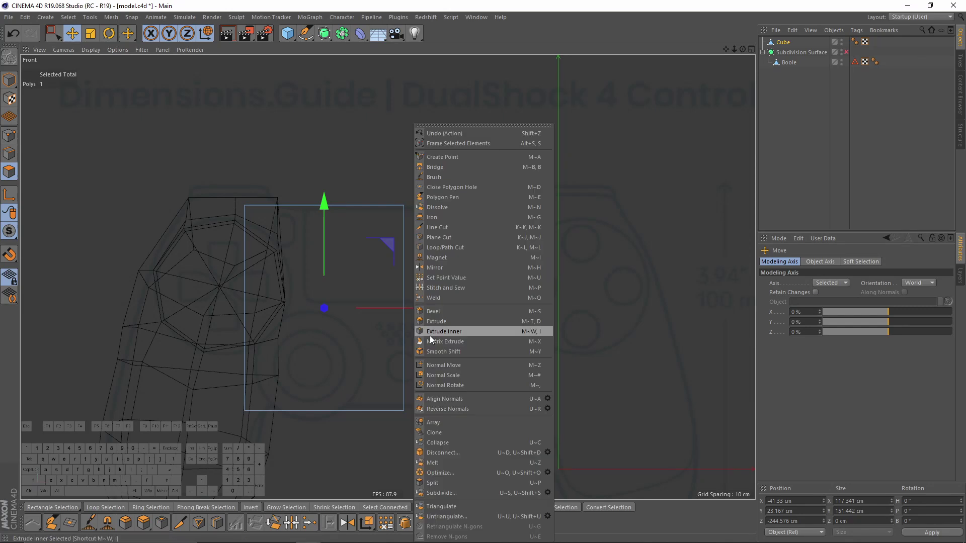
click(447, 248)
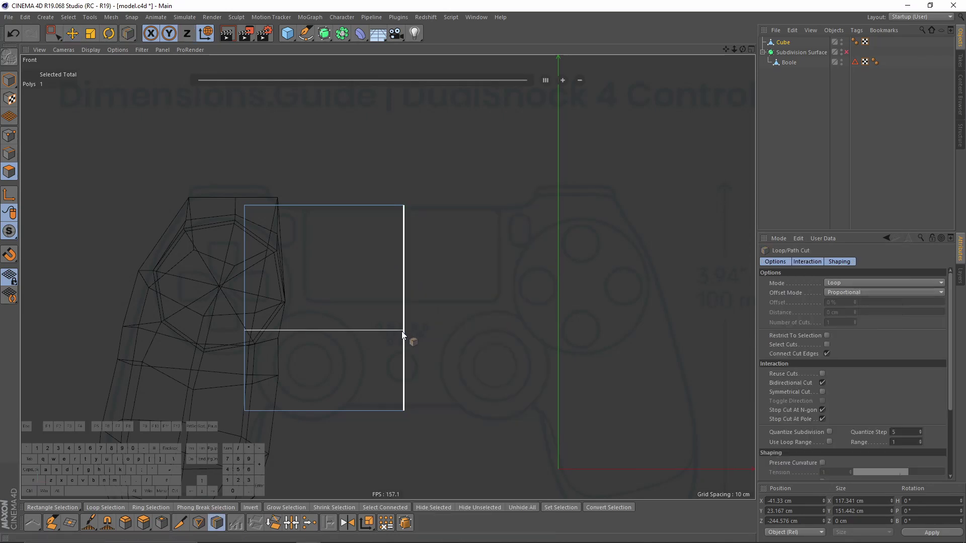
click(403, 334)
key(ctrl+z)
click(400, 338)
middle_click(243, 222)
middle_click(243, 221)
Step: Select the block's lower front edge and move it back to about Z -285 cm to slope the lower front
click(9, 154)
key(e)
click(439, 246)
alt+drag(440, 246, 318, 213)
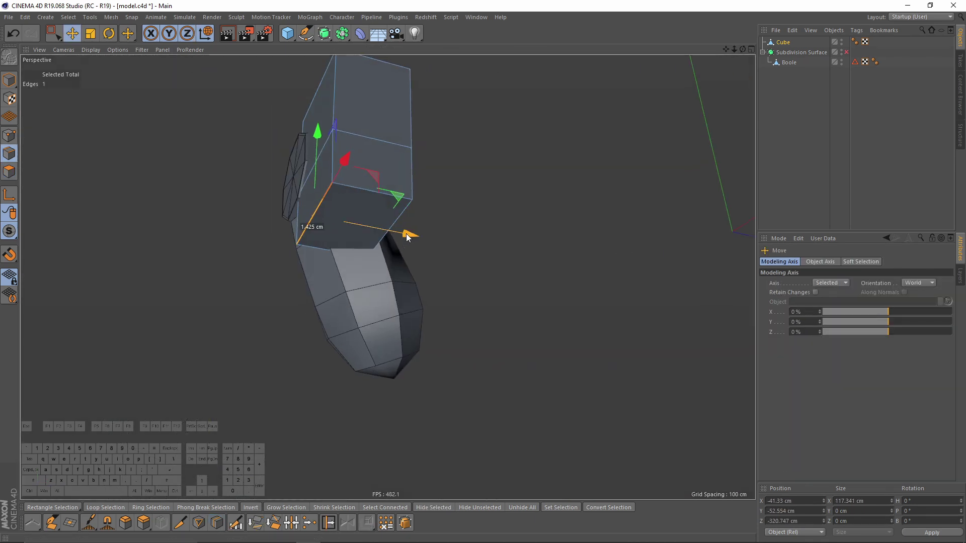
drag(440, 233, 439, 233)
alt+right_drag(401, 234, 303, 191)
alt+middle_drag(303, 191, 411, 181)
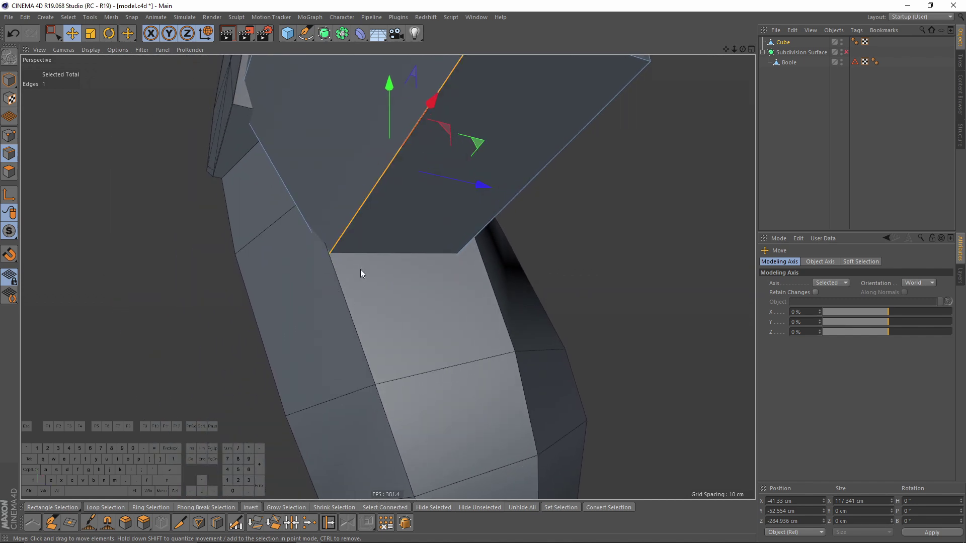
Step: Select the block's upper back edge and lower it to about Y 56.5 cm
alt+drag(360, 270, 416, 201)
alt+right_drag(355, 333, 338, 312)
alt+drag(339, 313, 353, 369)
alt+middle_drag(336, 225, 389, 283)
alt+drag(389, 282, 386, 248)
click(392, 281)
drag(391, 129, 549, 269)
Step: Select the three back points at the block's inner end in the Top view and move them back to about Z -213 cm
middle_click(544, 259)
middle_click(578, 236)
alt+middle_drag(584, 234, 455, 173)
alt+right_drag(454, 174, 260, 151)
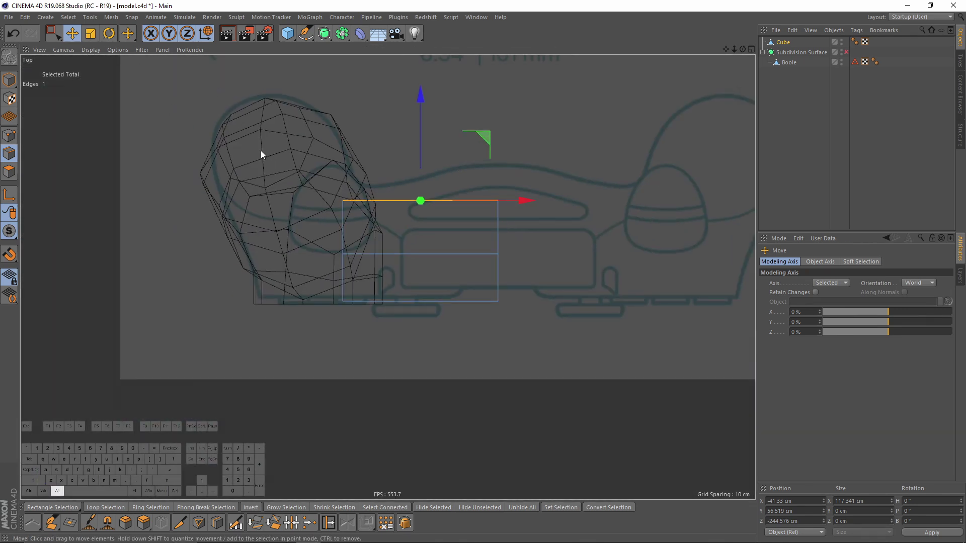
click(10, 139)
key(space)
drag(455, 180, 515, 211)
double_click(497, 149)
drag(497, 152, 502, 104)
Step: Add horizontal loop cuts around the block, one below and the others above the existing cut
middle_click(423, 138)
middle_click(285, 193)
alt+drag(393, 190, 527, 204)
right_click(535, 225)
click(574, 358)
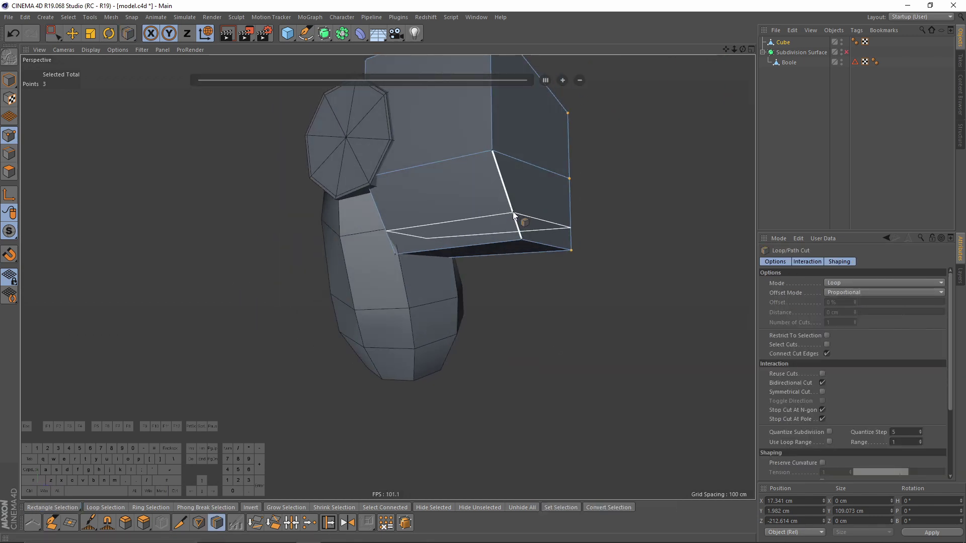
click(376, 231)
alt+drag(376, 231, 398, 259)
click(490, 240)
alt+drag(490, 239, 482, 259)
Step: Add two vertical loop cuts running lengthwise through the block's depth, the first at about 60.7%
alt+drag(512, 189, 521, 170)
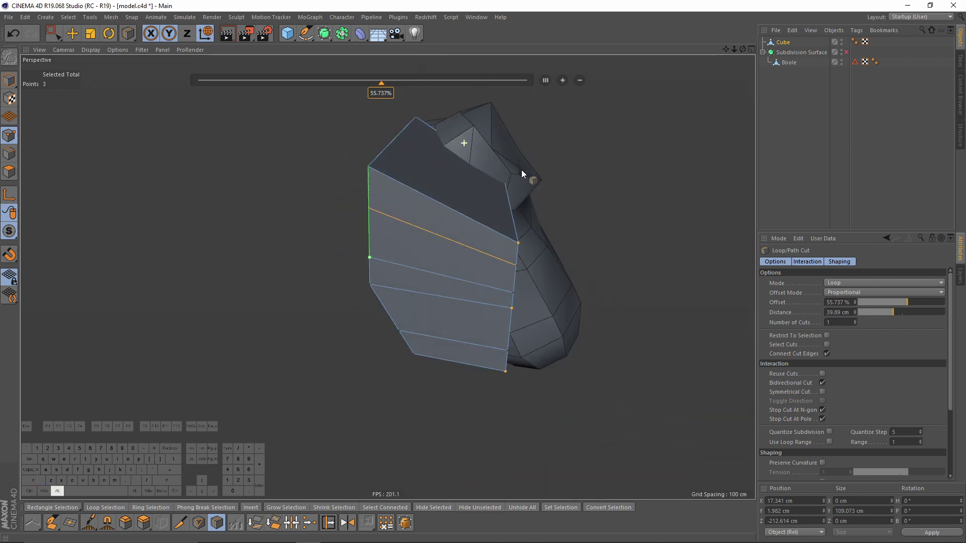
click(459, 224)
alt+drag(461, 228, 492, 288)
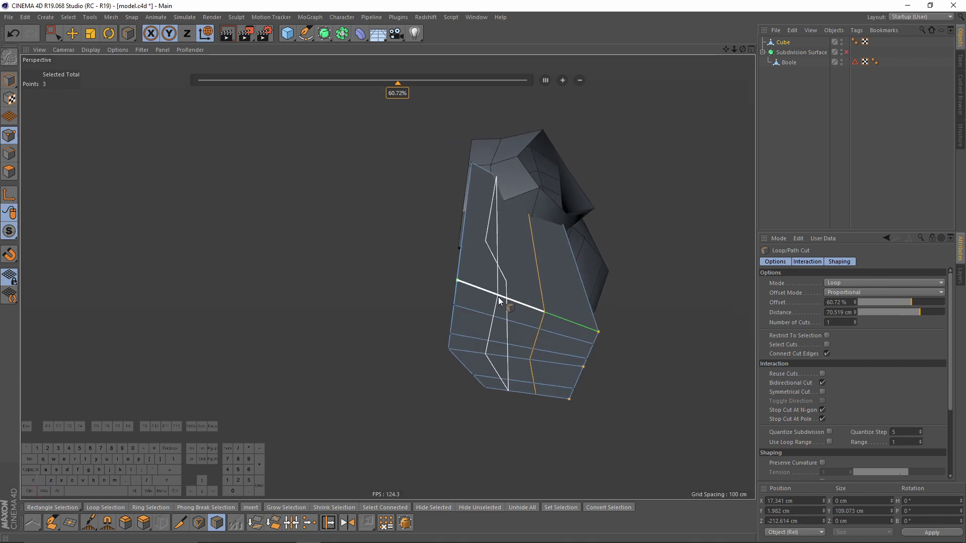
click(498, 296)
alt+drag(512, 337, 376, 205)
Step: Add a Boole generator and place the grip mesh and the cube inside it as operands A and B
key(e)
click(360, 197)
drag(458, 186, 358, 7)
drag(324, 34, 532, 48)
drag(789, 73, 790, 43)
ctrl+click(786, 63)
click(791, 42)
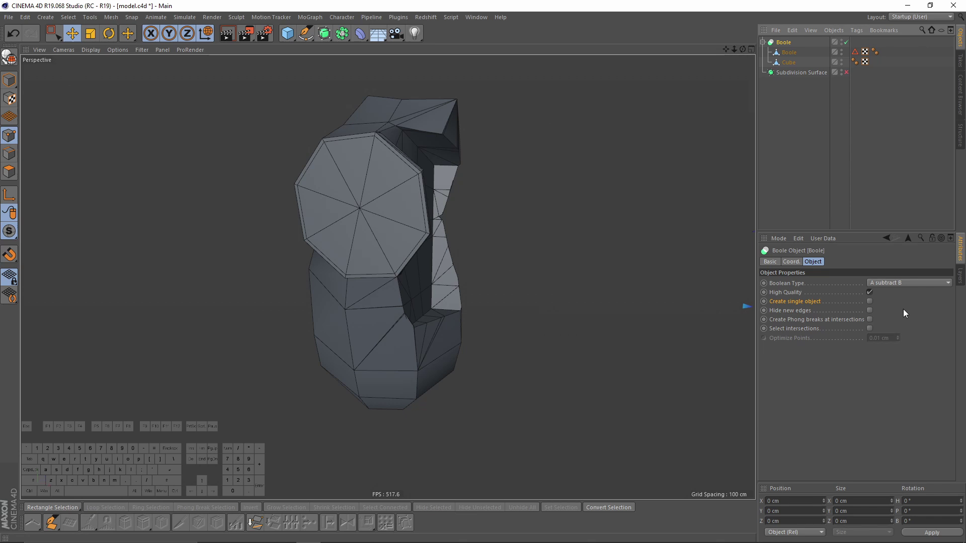
Step: Set the Boole to A union B and enable Create single object and Hide new edges
click(904, 282)
click(895, 297)
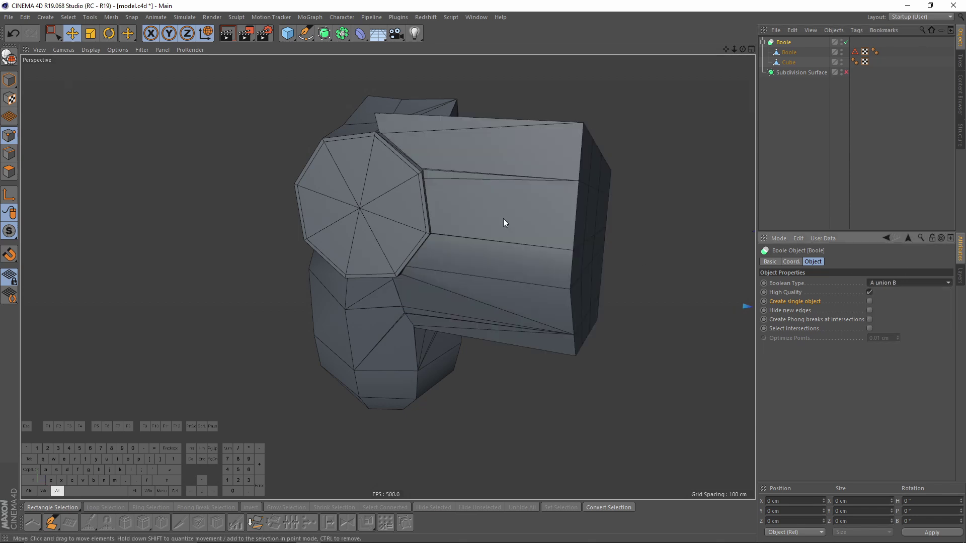
click(870, 301)
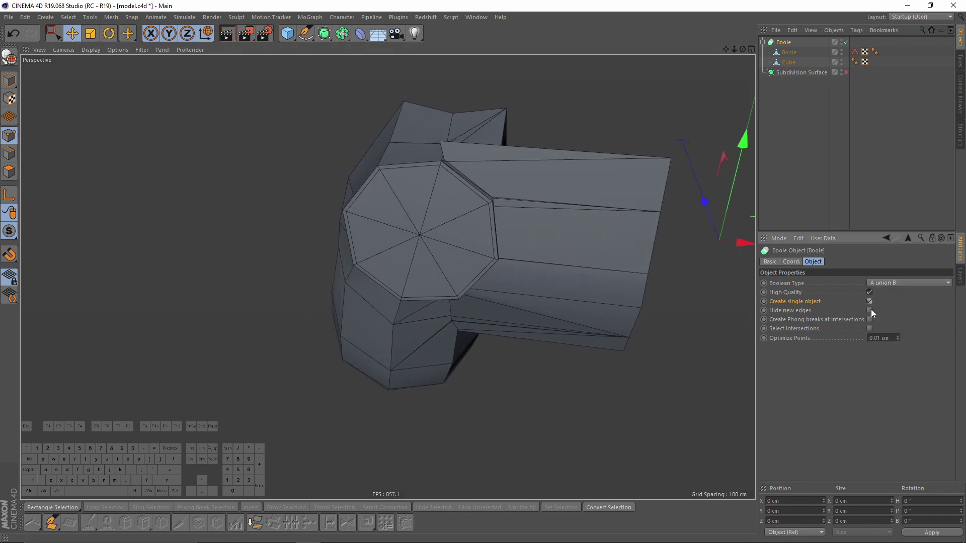
click(870, 311)
alt+drag(699, 283, 709, 108)
Step: Convert the Boole to an editable mesh, take the merged mesh out of its group and delete the empty group
click(774, 40)
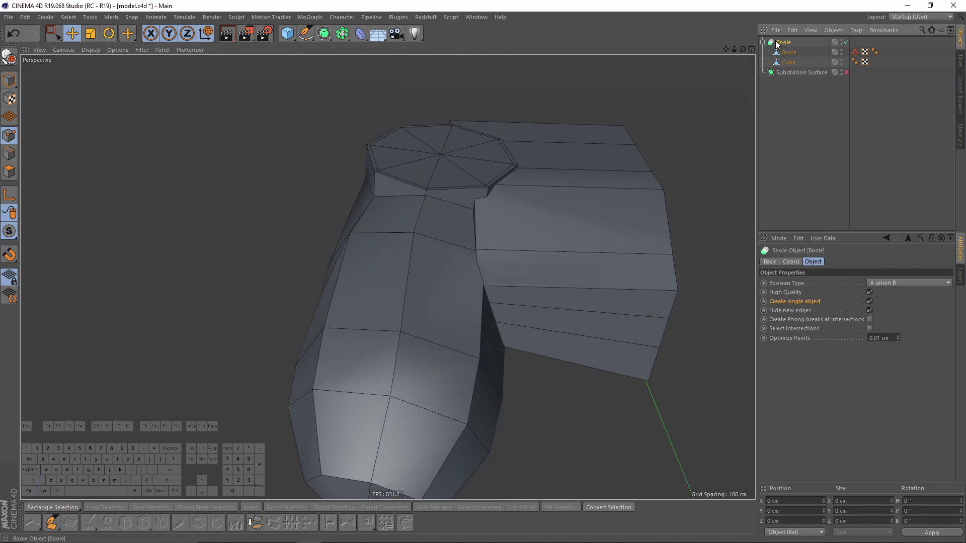
key(c)
click(763, 42)
drag(783, 53, 790, 58)
click(785, 42)
key(Delete)
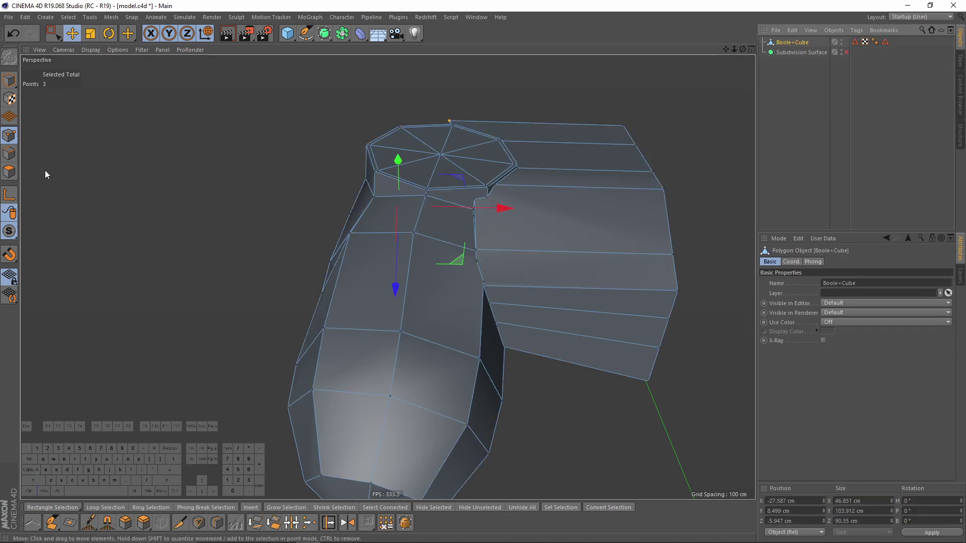
Step: Select the five close-lying points on the front seam between grip and block and weld them together
scroll(518, 271, up, 6)
key(0)
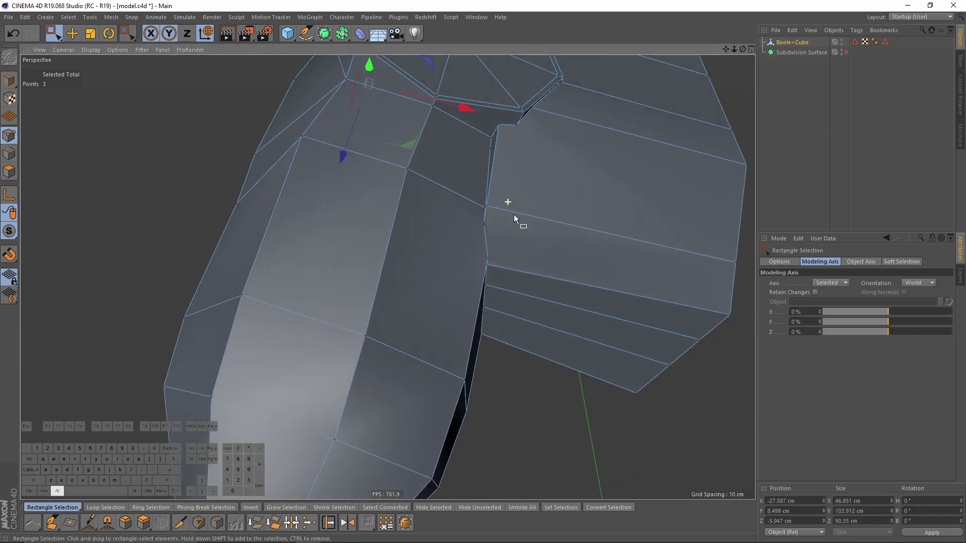
scroll(514, 215, up, 4)
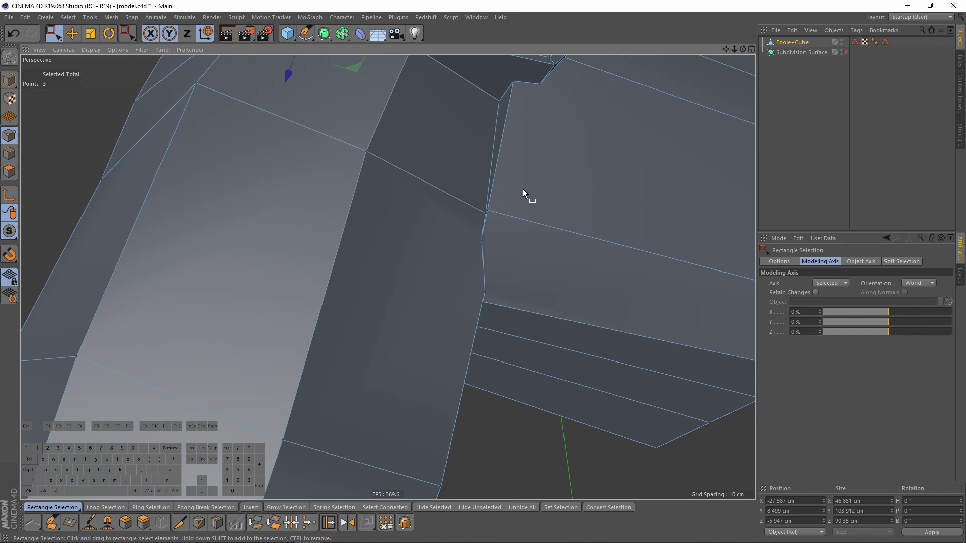
key(9)
alt+drag(493, 217, 504, 216)
alt+right_drag(505, 215, 549, 209)
middle_drag(509, 216, 521, 217)
mouse_move(521, 216)
alt+mouse_down()
mouse_move(487, 198)
mouse_move(467, 255)
alt+mouse_up()
right_click(599, 256)
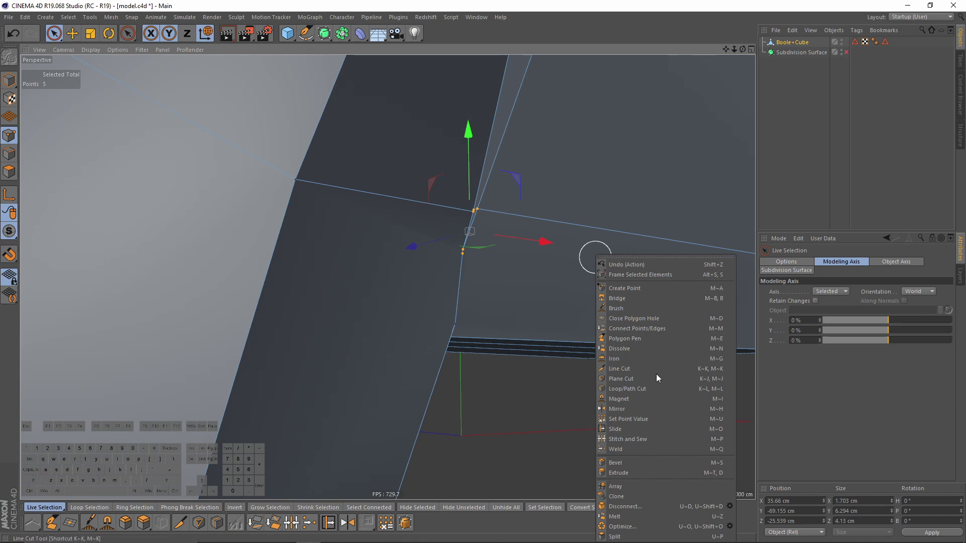
click(634, 446)
click(498, 211)
Step: Weld the stray points at the lower end of the front seam onto the corner point
alt+drag(479, 233, 473, 289)
click(455, 298)
alt+drag(503, 330, 476, 327)
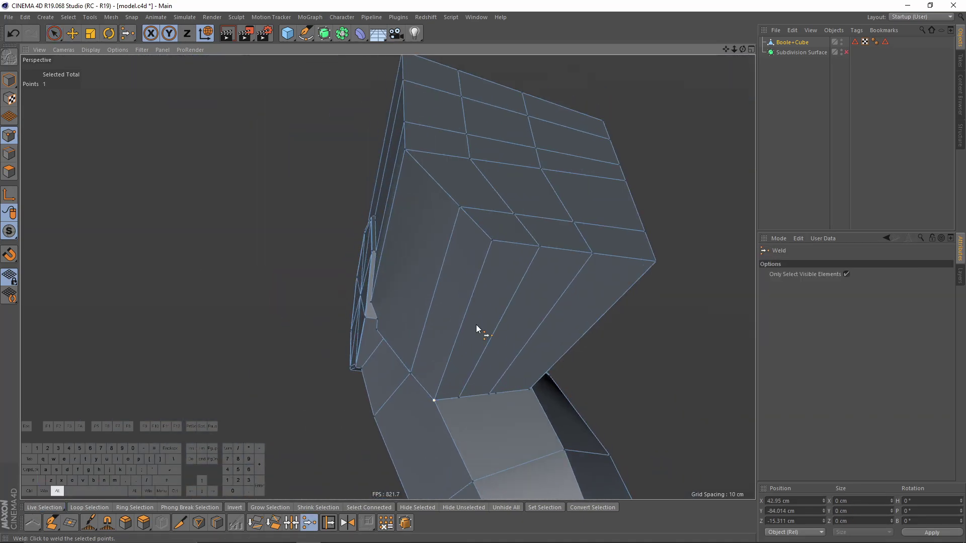
Step: Select all polygons of the block's inner end cap and delete them to leave that end open
click(11, 173)
click(54, 35)
mouse_move(434, 146)
alt+mouse_down()
mouse_move(485, 190)
mouse_move(492, 229)
mouse_move(608, 308)
alt+mouse_up()
key(Delete)
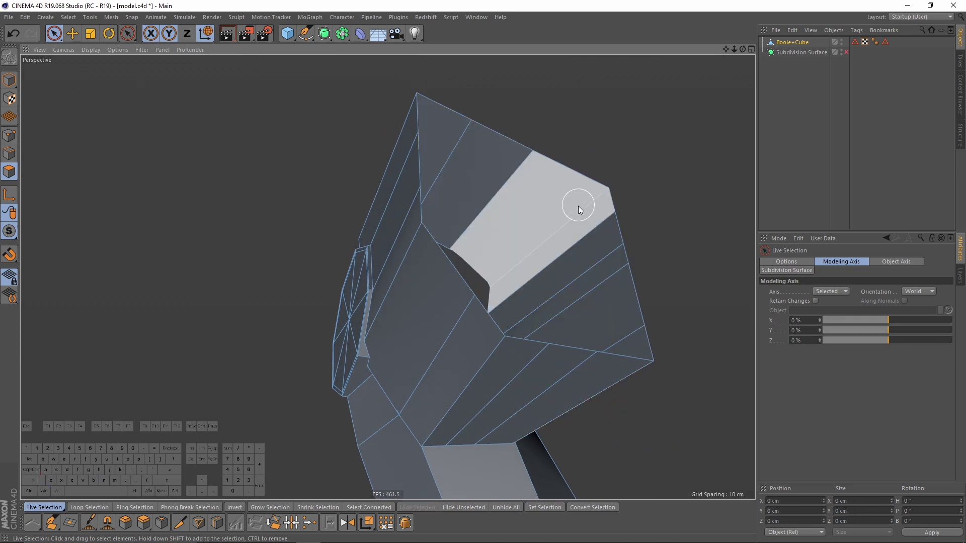
Step: Weld the neighbouring points along the seam between grip and block, undoing one unwanted weld
click(9, 136)
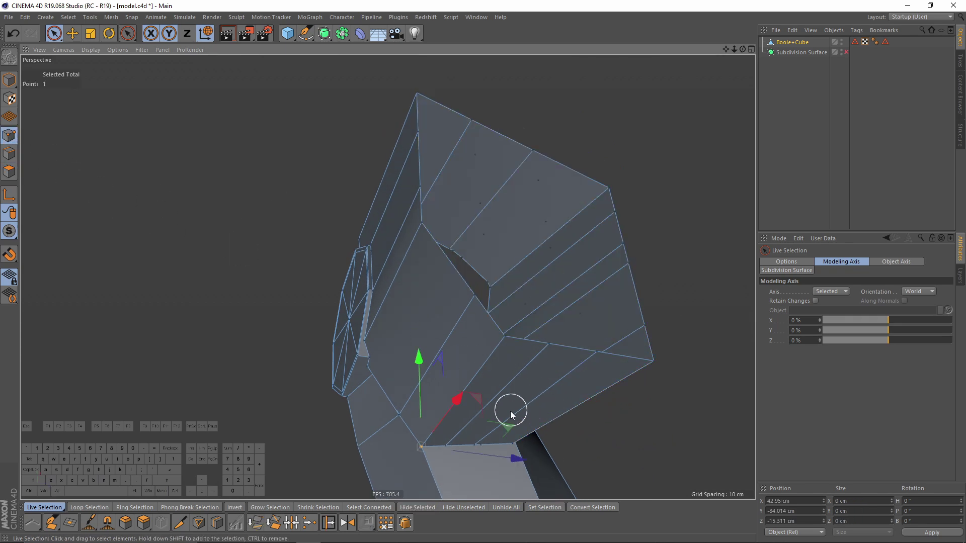
alt+drag(511, 410, 475, 320)
mouse_move(432, 346)
alt+mouse_down()
mouse_move(528, 248)
mouse_move(401, 339)
mouse_move(448, 355)
mouse_move(366, 271)
mouse_move(342, 280)
mouse_move(395, 276)
mouse_move(485, 374)
mouse_move(507, 315)
mouse_move(533, 321)
mouse_move(272, 260)
mouse_move(298, 268)
mouse_move(459, 184)
mouse_move(440, 204)
mouse_move(568, 330)
mouse_move(390, 267)
mouse_move(518, 215)
mouse_move(477, 241)
mouse_move(393, 238)
mouse_move(439, 248)
alt+mouse_up()
key(m)
key(q)
key(space)
key(space)
click(507, 315)
key(space)
key(ctrl+z)
key(m)
key(q)
click(440, 204)
Step: Use Line Cut to add an edge from the seam point above the round head down to the head's rim
key(m)
key(o)
key(m)
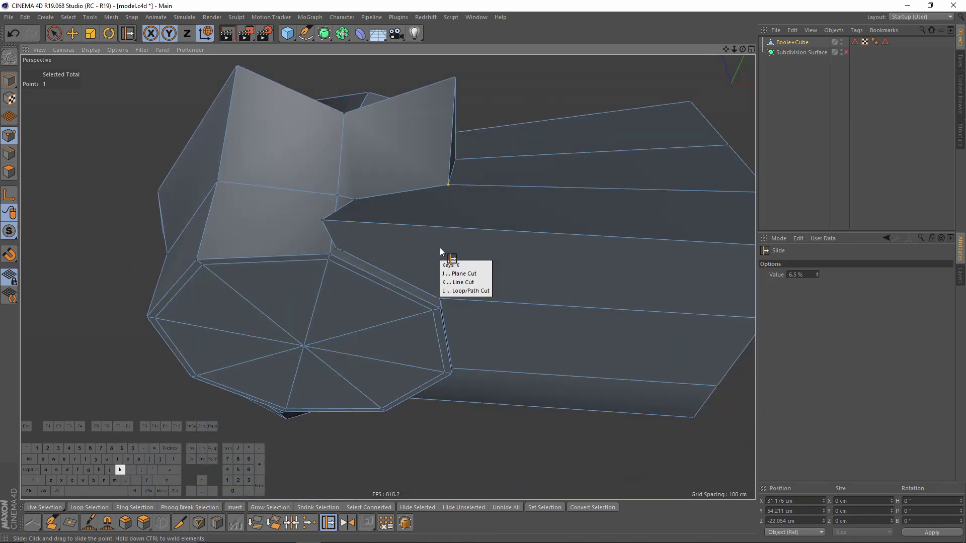
key(k)
click(448, 185)
click(439, 298)
alt+drag(440, 297, 422, 226)
Step: Slide a seam point above the round head onto its neighbouring point and weld it there
key(m)
key(o)
alt+drag(452, 194, 44, 249)
alt+right_drag(290, 282, 326, 271)
ctrl+drag(307, 280, 375, 225)
Step: Select the three close-lying points at the junction above the round head and weld them at the grip's edge corner
key(0)
alt+right_drag(363, 235, 376, 241)
shift+drag(351, 209, 364, 225)
right_click(441, 297)
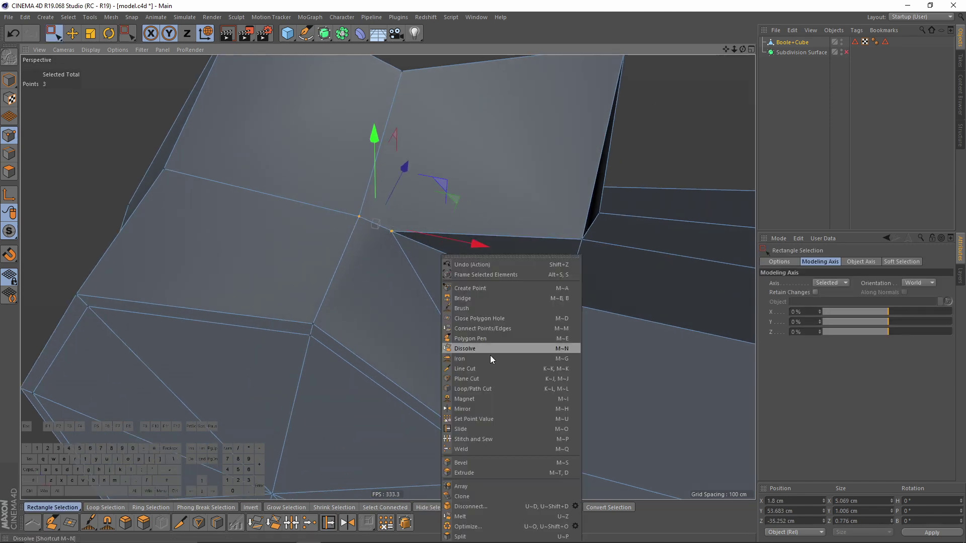
click(475, 440)
right_click(443, 442)
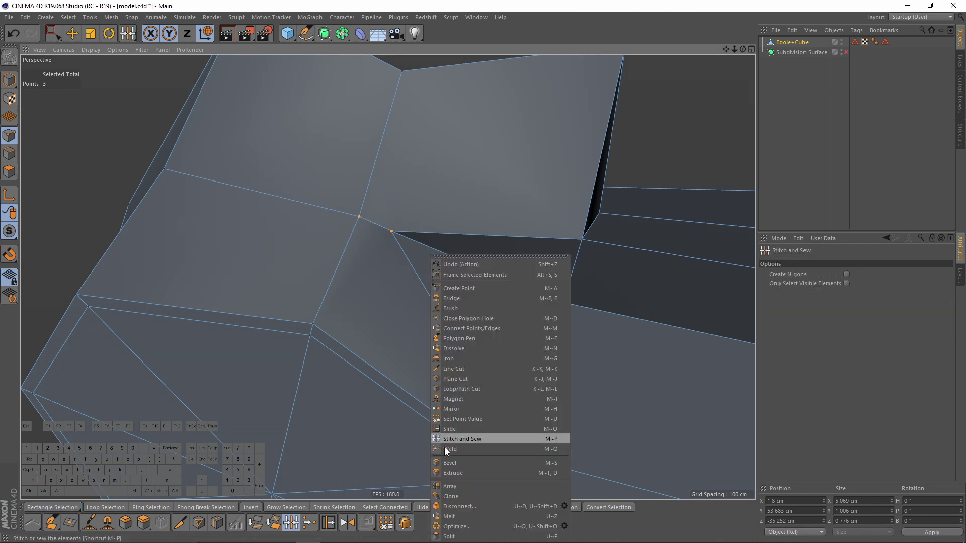
click(445, 448)
click(360, 216)
Step: Slide a point on the rear seam between grip and block down to its neighbour and weld it
alt+drag(359, 216, 208, 182)
alt+right_drag(209, 182, 174, 176)
alt+drag(174, 176, 360, 327)
key(m)
key(o)
ctrl+drag(230, 239, 228, 291)
alt+drag(412, 246, 404, 286)
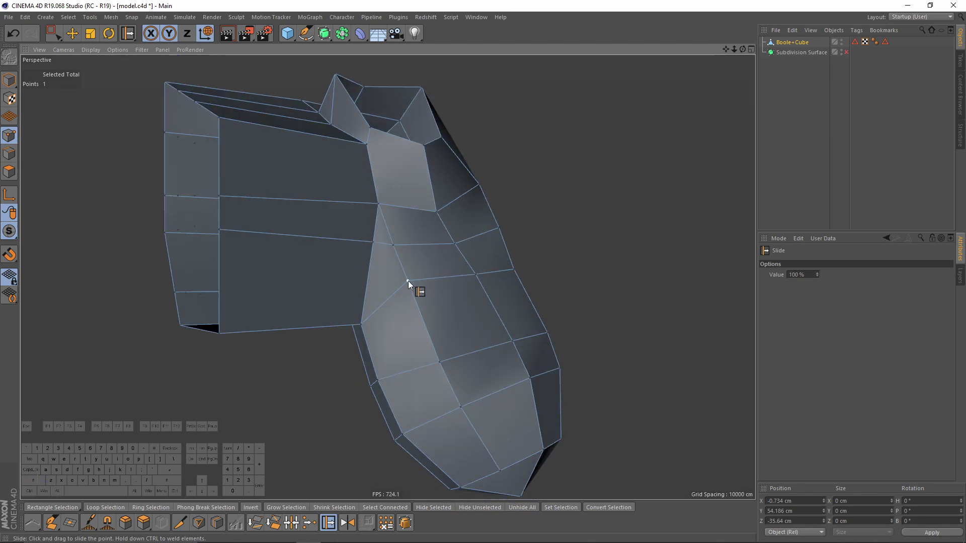
Step: Select the three close-lying points at the junction below the round head and weld them at the block's seam point
key(s)
key(space)
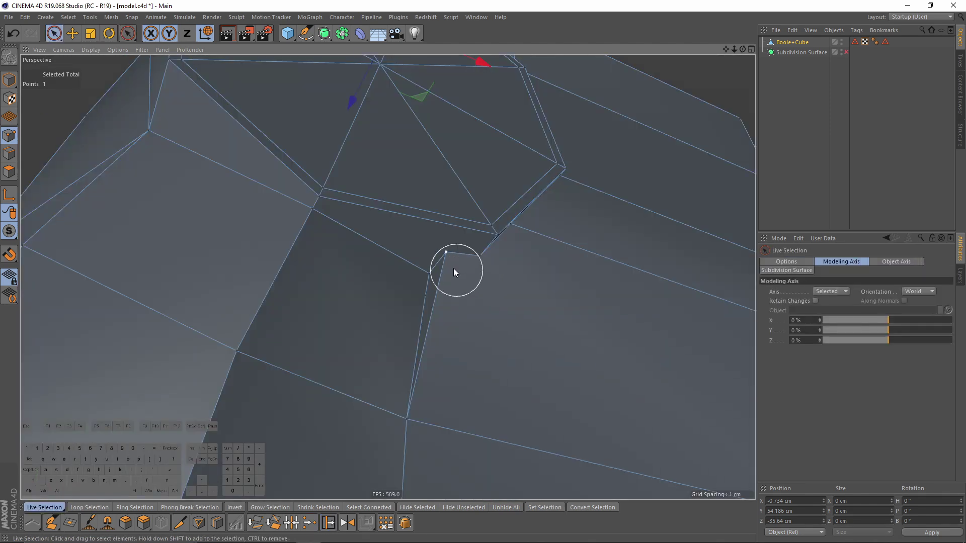
click(426, 270)
alt+drag(426, 270, 455, 299)
key(m)
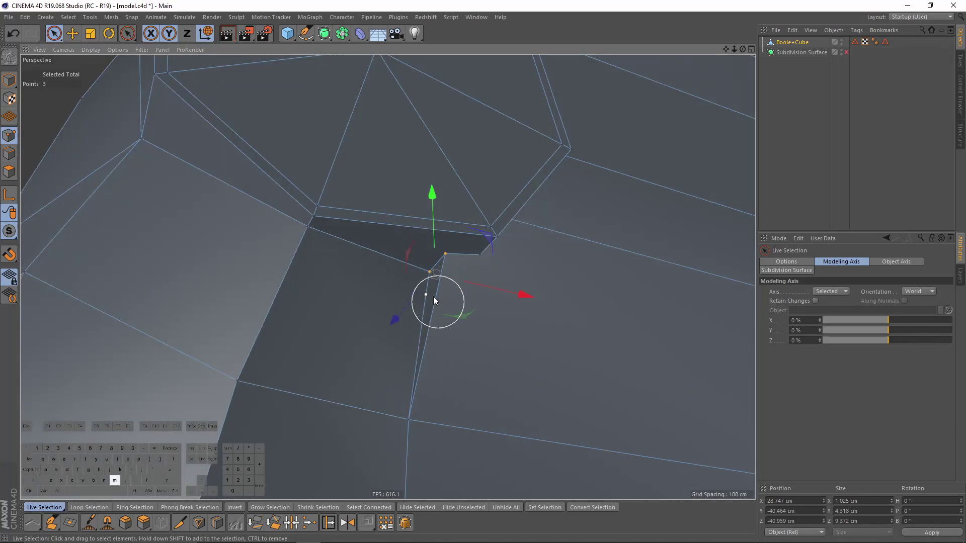
key(z)
click(443, 254)
Step: Use Line Cut to add an edge from the grip's corner point below the round head up to the head's rim
scroll(397, 276, down, 5)
alt+drag(396, 275, 385, 294)
key(space)
alt+drag(455, 253, 351, 262)
key(m)
key(q)
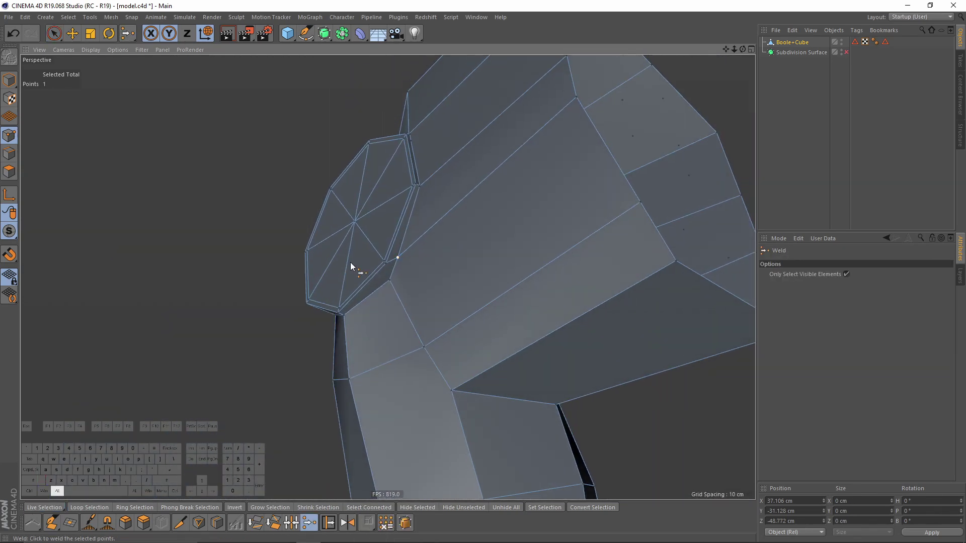
scroll(398, 266, up, 5)
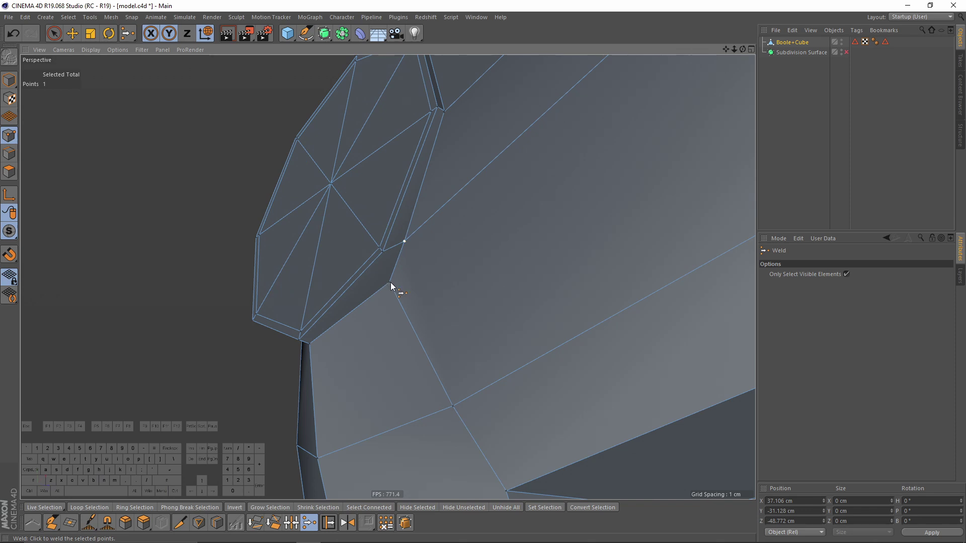
key(m)
key(k)
scroll(394, 291, down, 3)
click(393, 283)
click(401, 246)
Step: Move the selected seam point below the round head slightly sideways and up, to about X 37.85 cm, Y -30.95 cm
key(e)
alt+drag(418, 251, 290, 349)
alt+drag(351, 372, 393, 316)
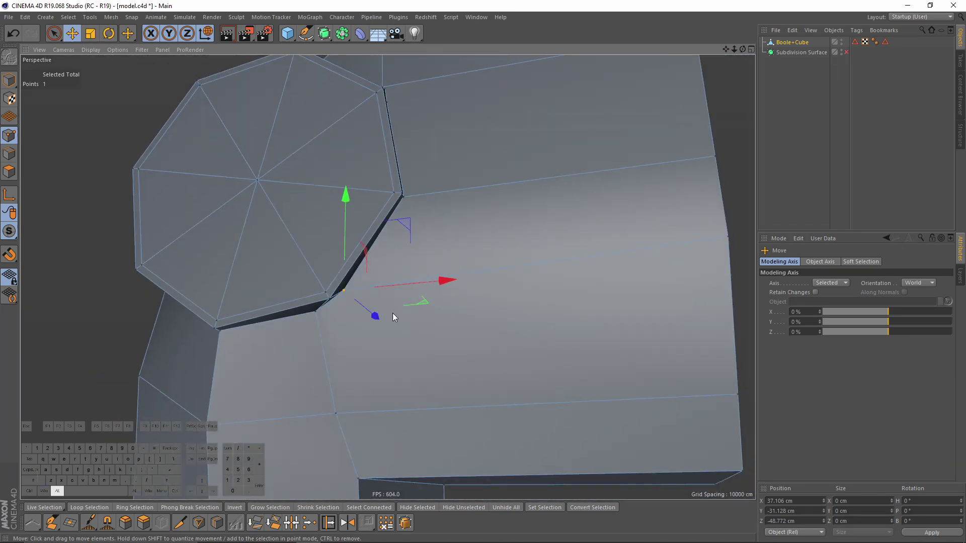
drag(418, 285, 371, 288)
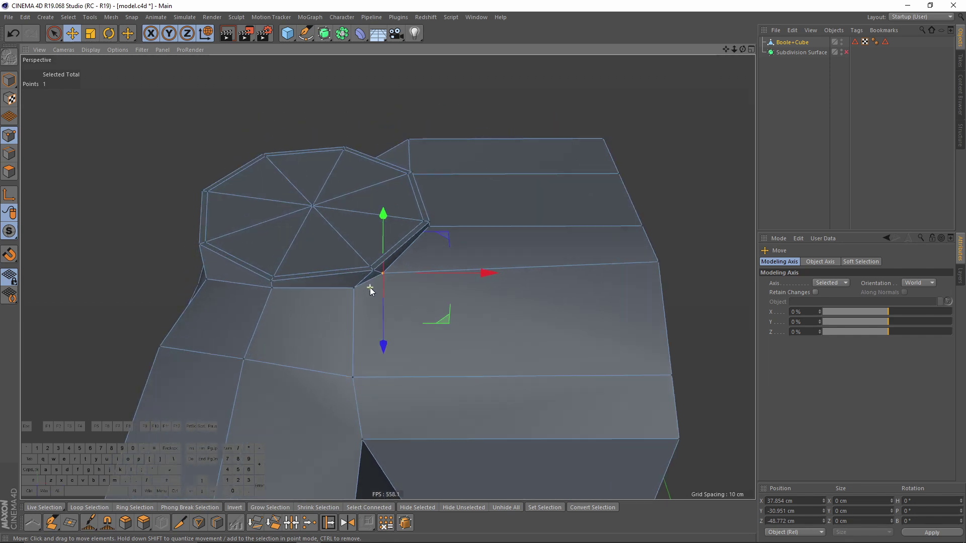
Step: Slide the grip's corner point onto the neighbouring seam point to weld them, and slide the joined point about 8.2% down its edge
scroll(372, 294, up, 3)
key(m)
key(o)
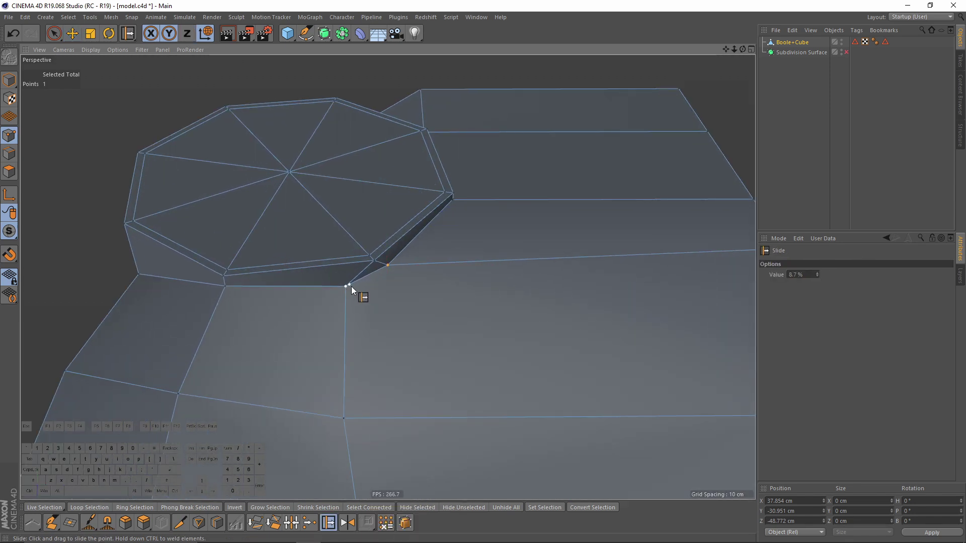
ctrl+drag(376, 279, 387, 274)
alt+middle_drag(386, 318, 388, 273)
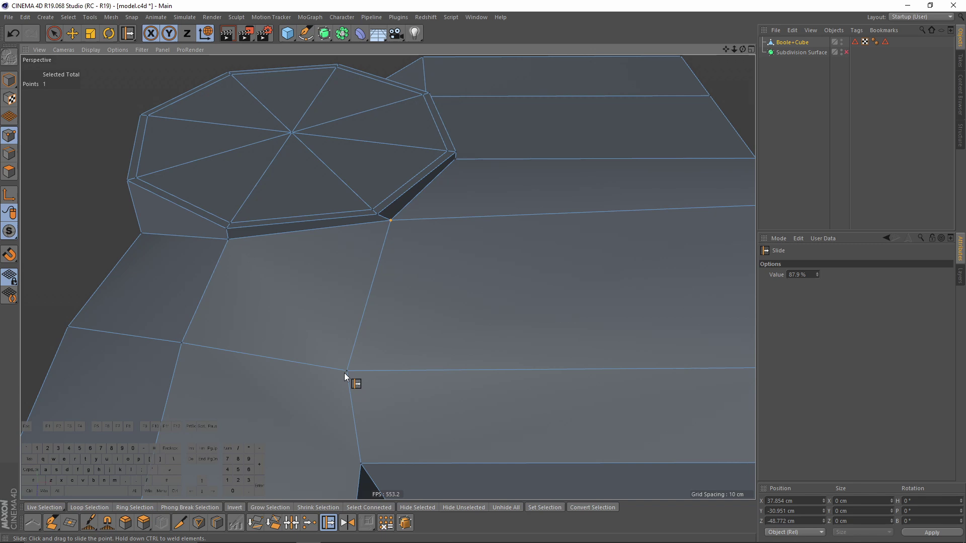
alt+drag(406, 344, 373, 232)
alt+drag(374, 232, 430, 300)
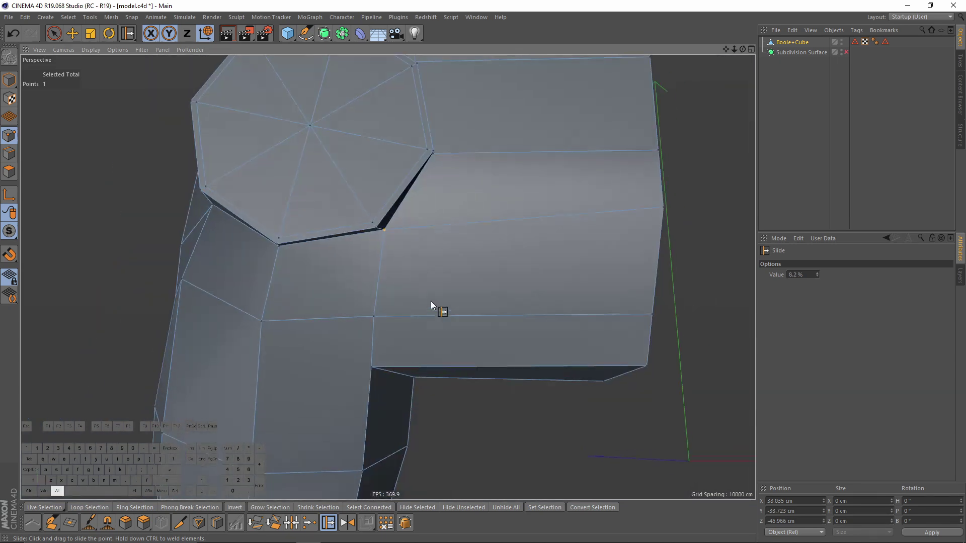
Step: Slide the point where the block's upper edge meets the round head's rim onto its neighbour and weld it there
alt+middle_drag(431, 301, 391, 365)
alt+right_drag(392, 365, 377, 322)
alt+drag(377, 322, 350, 212)
alt+right_drag(351, 212, 349, 243)
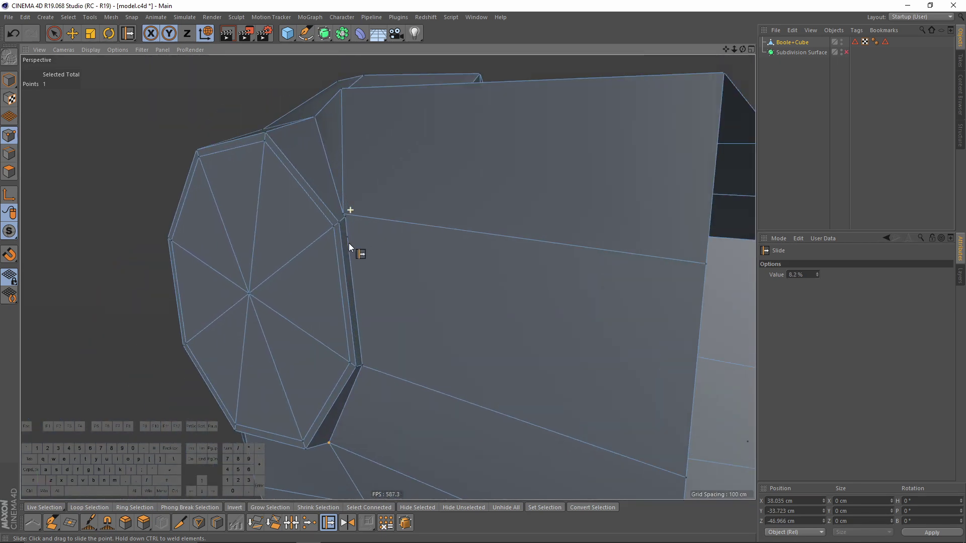
scroll(349, 240, up, 5)
ctrl+drag(342, 211, 394, 225)
alt+right_drag(394, 225, 368, 261)
alt+drag(369, 261, 371, 332)
alt+drag(413, 272, 282, 236)
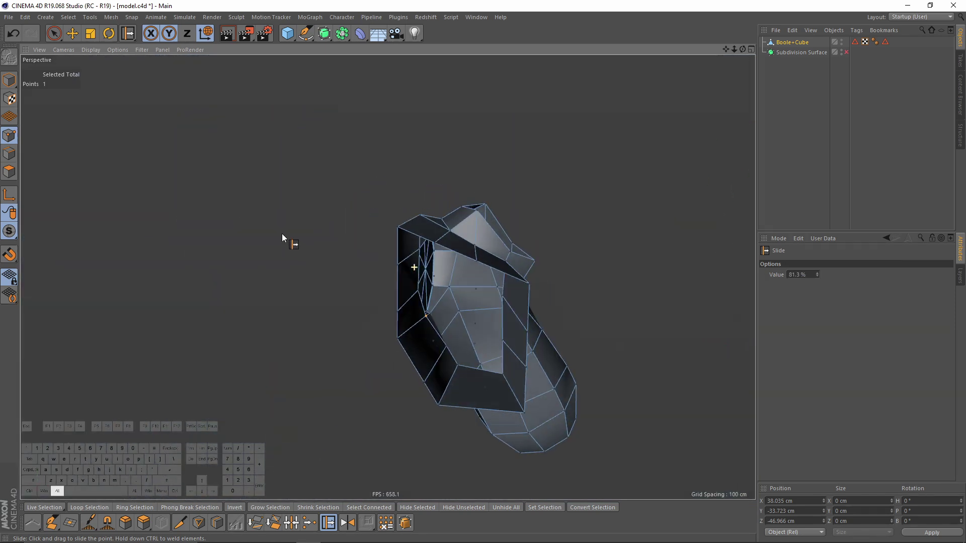
Step: Move the block's lower rear edge up and inward, to about X 104.17 cm, Y -58.13 cm, Z 21.17 cm
key(ctrl+a)
alt+drag(512, 328, 41, 147)
alt+drag(513, 216, 468, 216)
click(441, 243)
alt+drag(433, 261, 463, 265)
key(e)
click(9, 153)
alt+drag(398, 262, 351, 252)
middle_click(429, 354)
alt+middle_drag(548, 432, 536, 393)
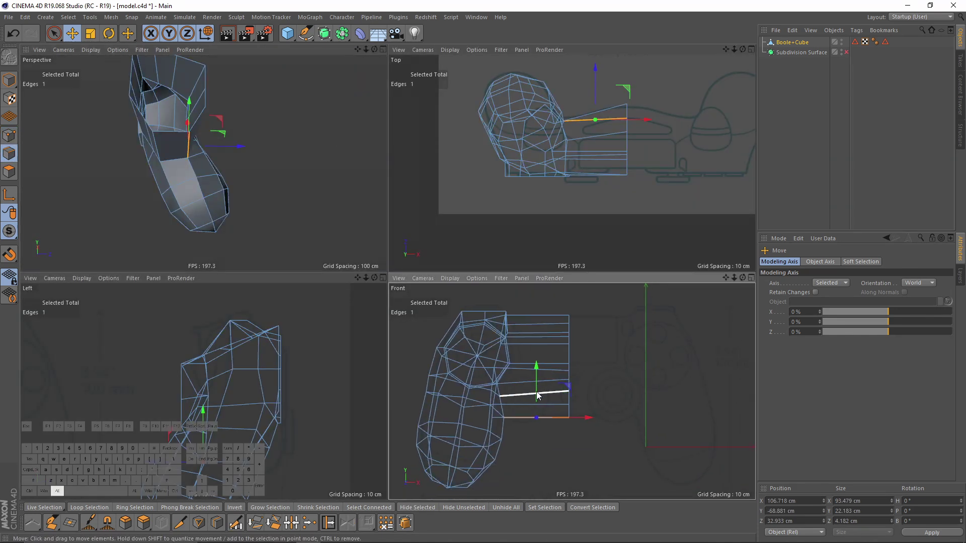
scroll(186, 129, up, 2)
alt+drag(196, 98, 168, 136)
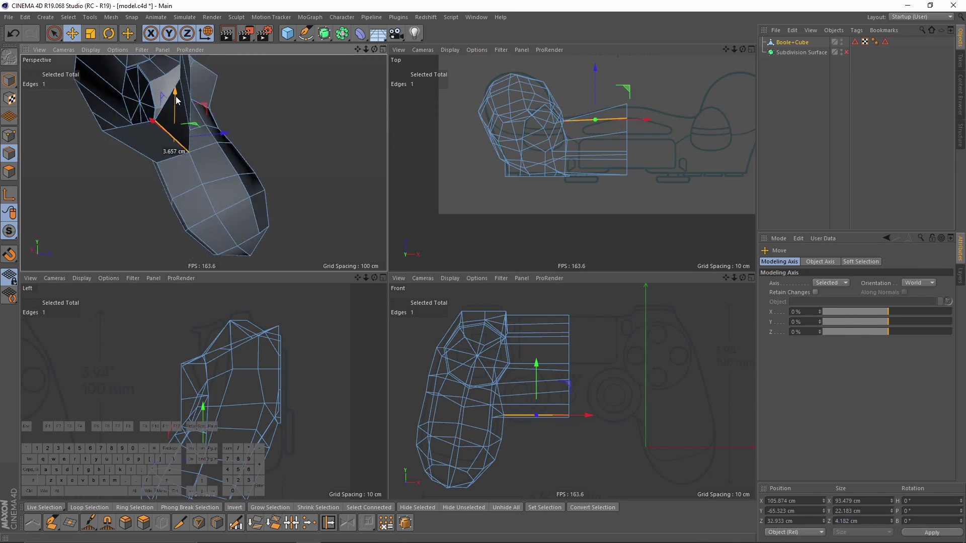
alt+drag(175, 92, 211, 166)
middle_click(211, 166)
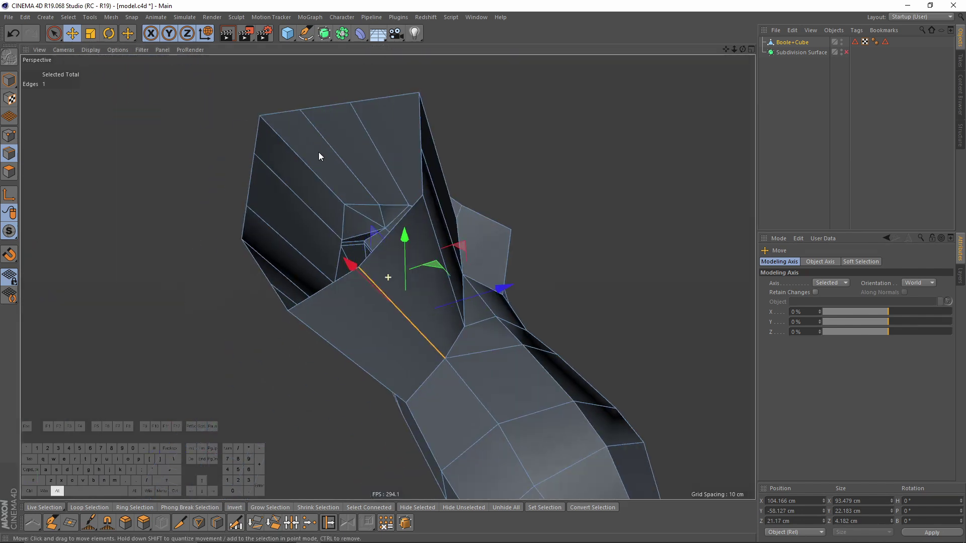
Step: Slide the points along the rear border of the block's open end to even out their spacing
key(m)
key(o)
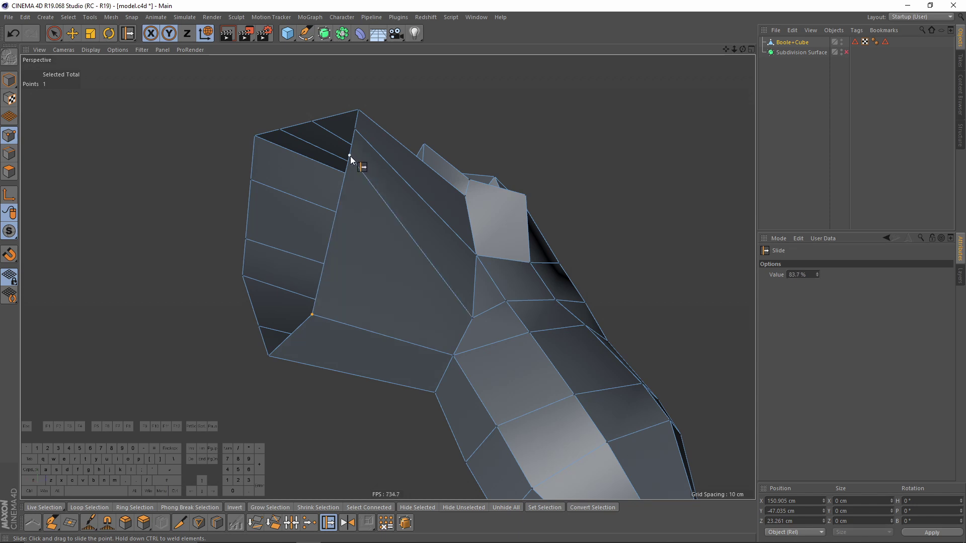
drag(346, 190, 347, 189)
alt+drag(347, 188, 403, 220)
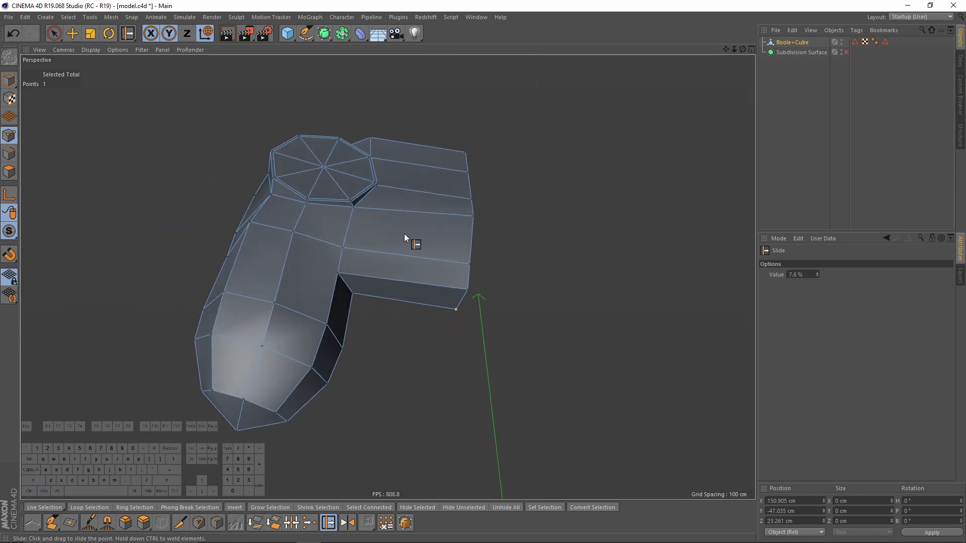
Step: Add a loop cut around the centre block close to the grip, at about 83.1% offset
key(k)
key(l)
alt+drag(372, 258, 422, 196)
click(360, 270)
Step: Use Line Cut to connect the interrupted loop across the block face beside the round head
right_click(422, 194)
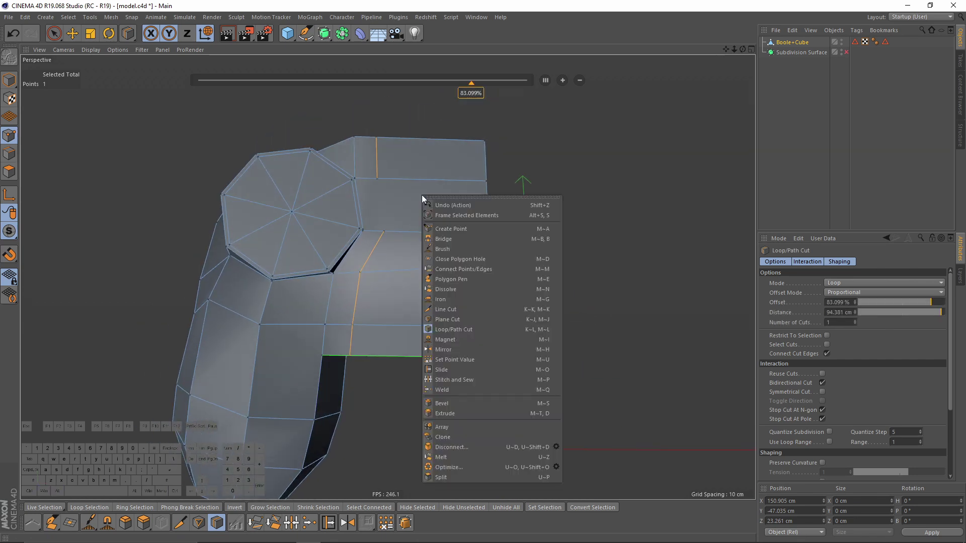
click(456, 319)
right_click(427, 241)
click(452, 355)
alt+drag(452, 355, 399, 246)
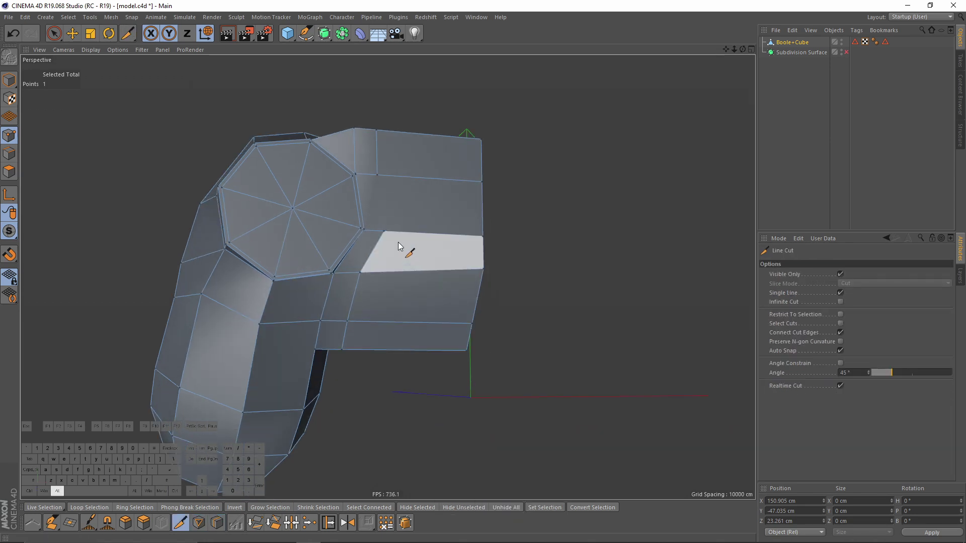
key(e)
alt+drag(378, 174, 358, 255)
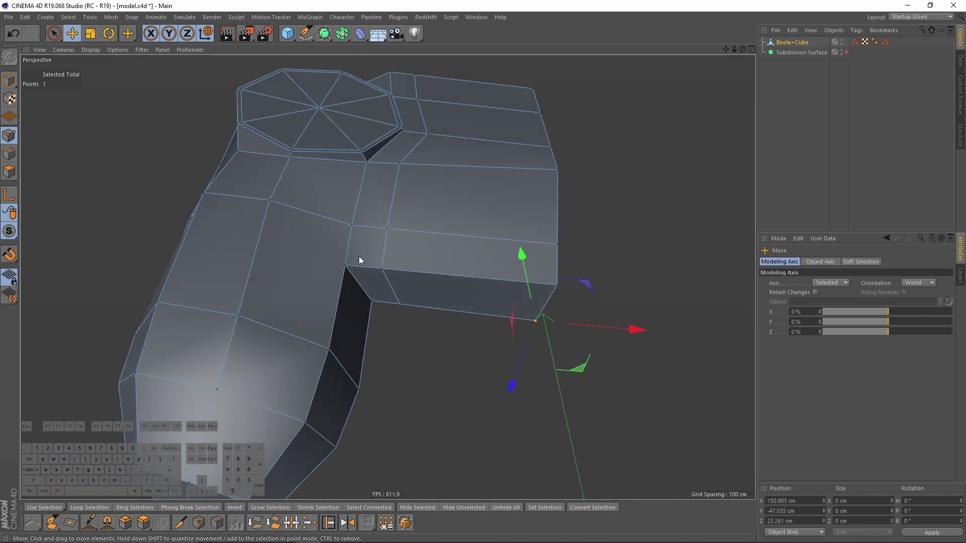
Step: Use Line Cut to start a new edge row across the grip's front at the inner corner between grip and block
scroll(346, 265, up, 2)
key(k)
key(k)
click(244, 240)
alt+drag(217, 234, 371, 282)
mouse_move(295, 250)
alt+mouse_down()
mouse_move(252, 233)
mouse_move(346, 262)
mouse_move(274, 262)
mouse_move(255, 283)
mouse_move(433, 258)
mouse_move(458, 243)
mouse_move(258, 260)
mouse_move(340, 291)
mouse_move(389, 268)
mouse_move(403, 274)
mouse_move(362, 281)
mouse_move(442, 273)
mouse_move(318, 291)
mouse_move(425, 276)
mouse_move(351, 275)
mouse_move(383, 272)
mouse_move(305, 254)
alt+mouse_up()
click(317, 276)
click(222, 295)
alt+drag(187, 302, 335, 287)
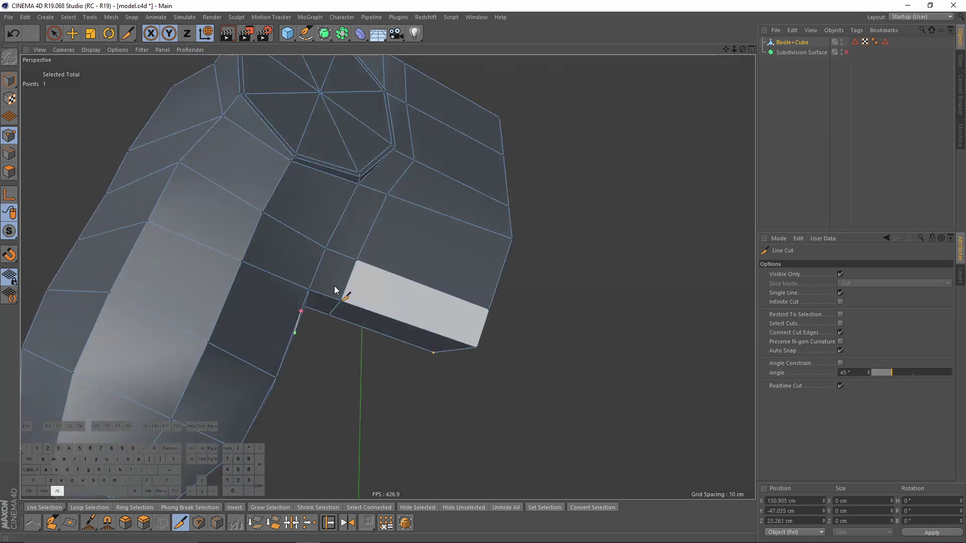
Step: Carry the edge row around the grip's outer side and rear towards the block's corner, and undo the surplus last cuts
click(236, 287)
alt+drag(235, 287, 298, 309)
alt+drag(210, 299, 273, 315)
click(257, 308)
alt+drag(139, 274, 216, 302)
alt+middle_drag(216, 302, 352, 319)
alt+drag(352, 319, 308, 339)
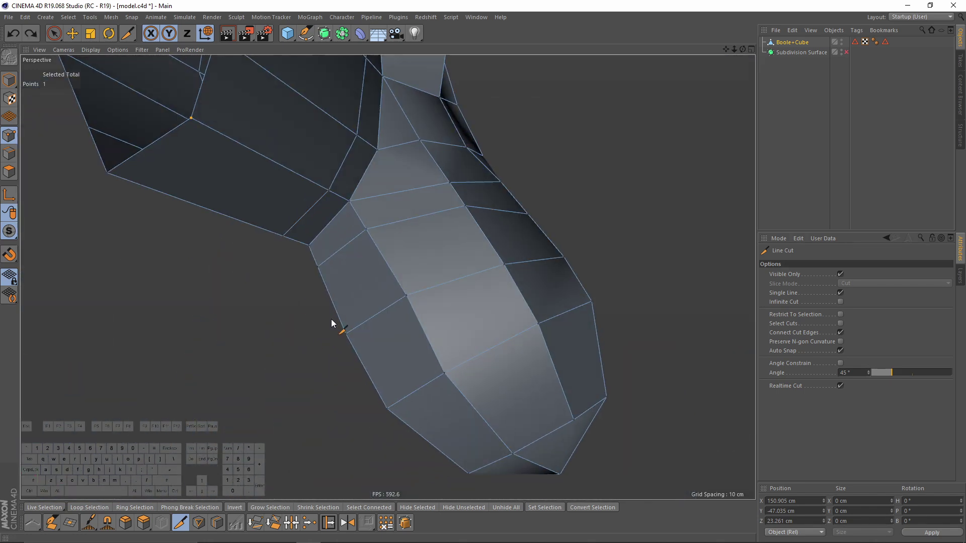
alt+drag(407, 263, 364, 304)
key(ctrl+z)
key(ctrl+z)
key(ctrl+z)
Step: Dissolve the old diagonal edge running from the block's lower rear corner to the grip, above the new edge row
key(m)
key(o)
click(9, 154)
key(e)
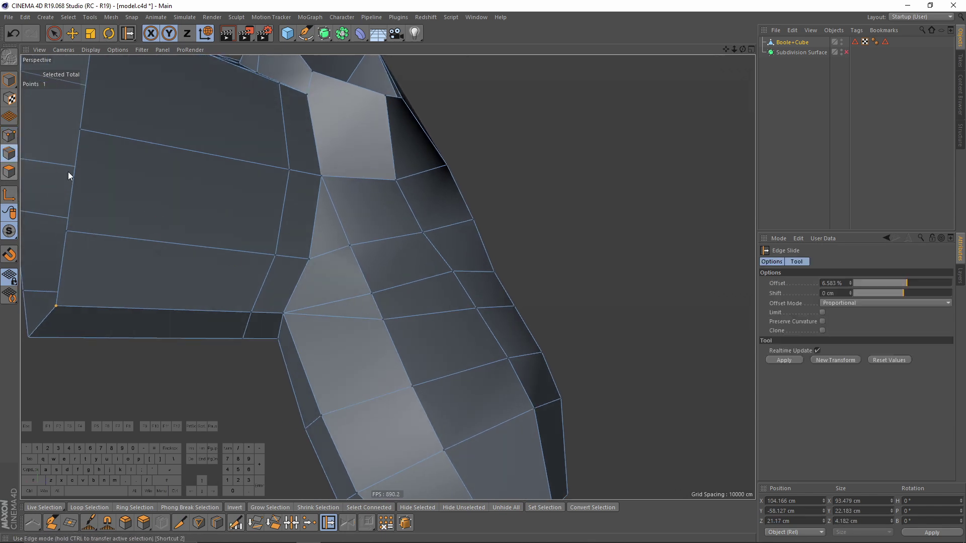
right_click(499, 306)
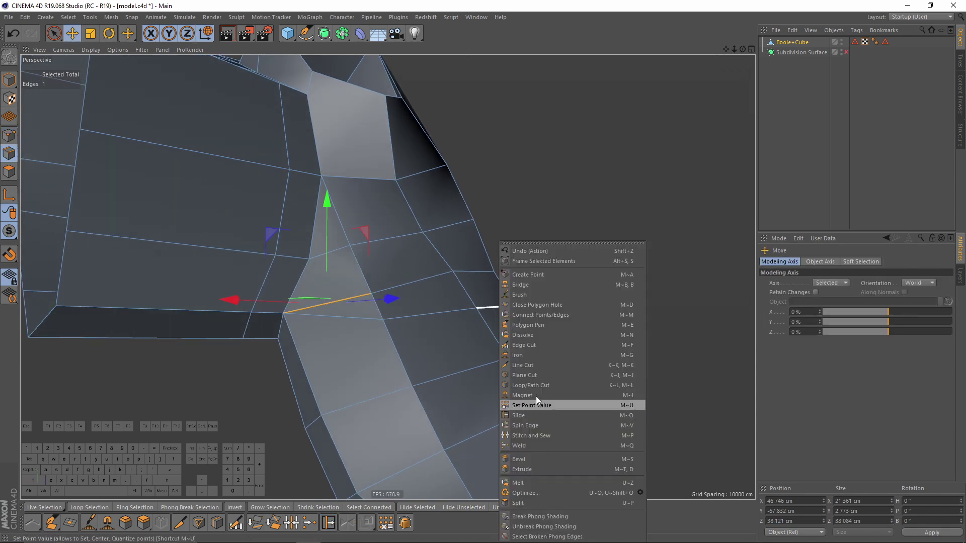
click(524, 334)
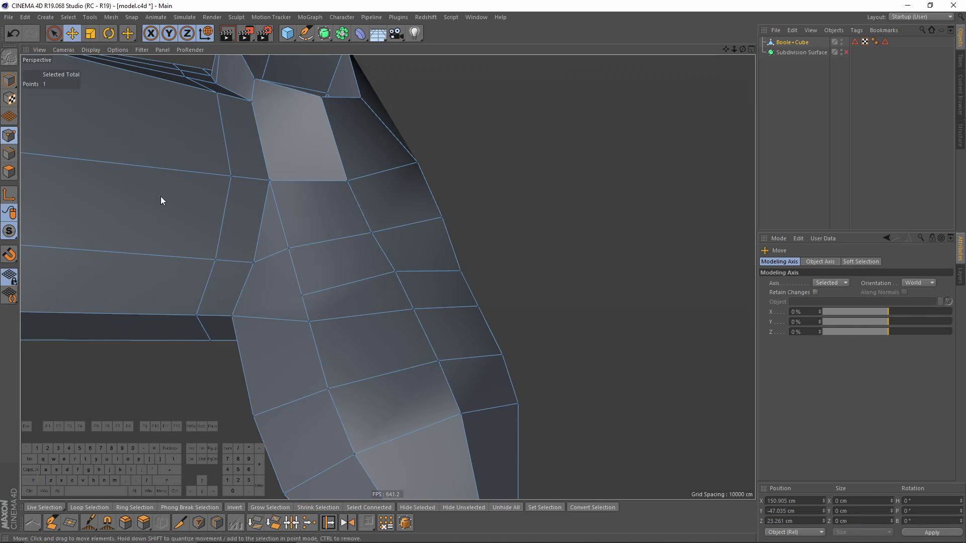
Step: Slide the freed point on the grip's rear up its edge and cut an edge from it to the adjacent block seam point
key(m)
key(o)
alt+drag(294, 277, 318, 288)
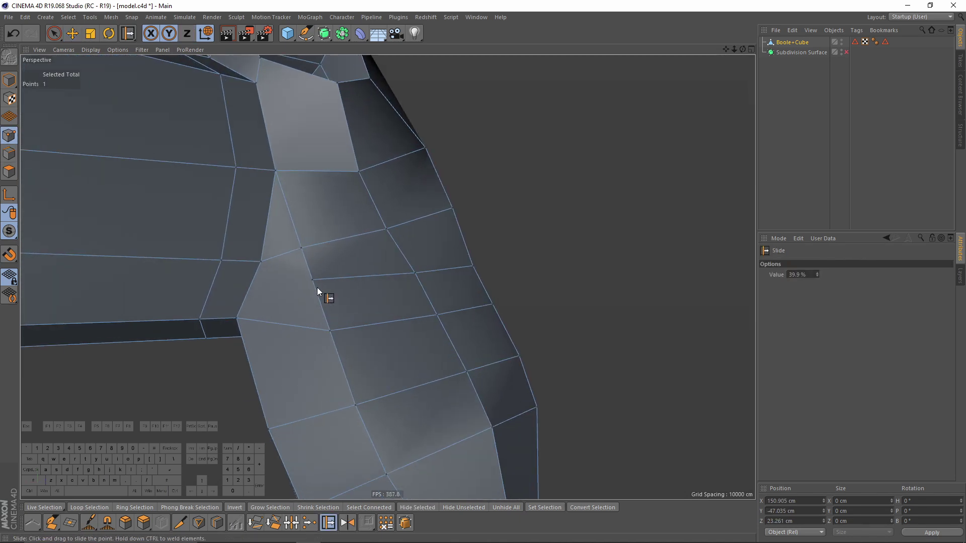
click(264, 261)
key(e)
alt+drag(326, 282, 302, 254)
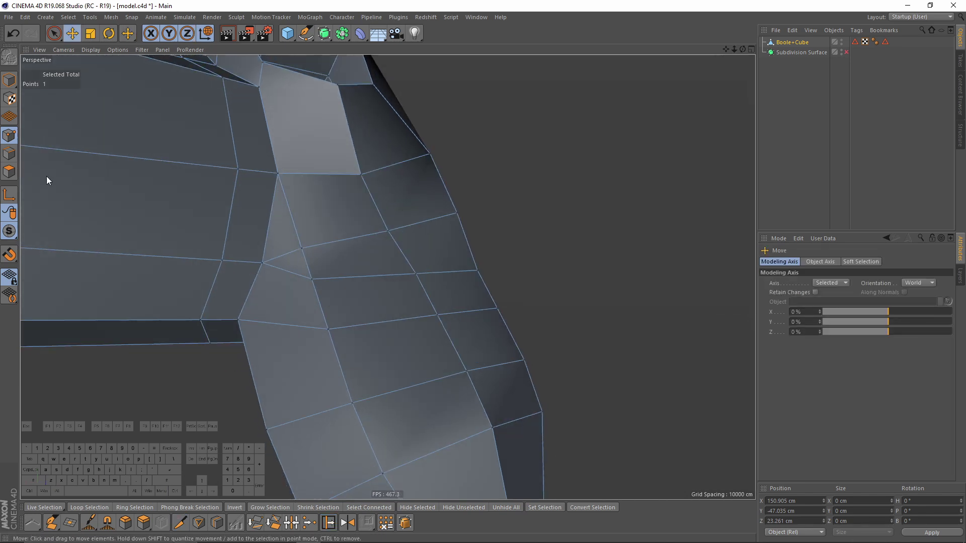
Step: Dissolve the edge above the new cut, between the block's seam point and the grip's rear
click(286, 258)
right_click(428, 316)
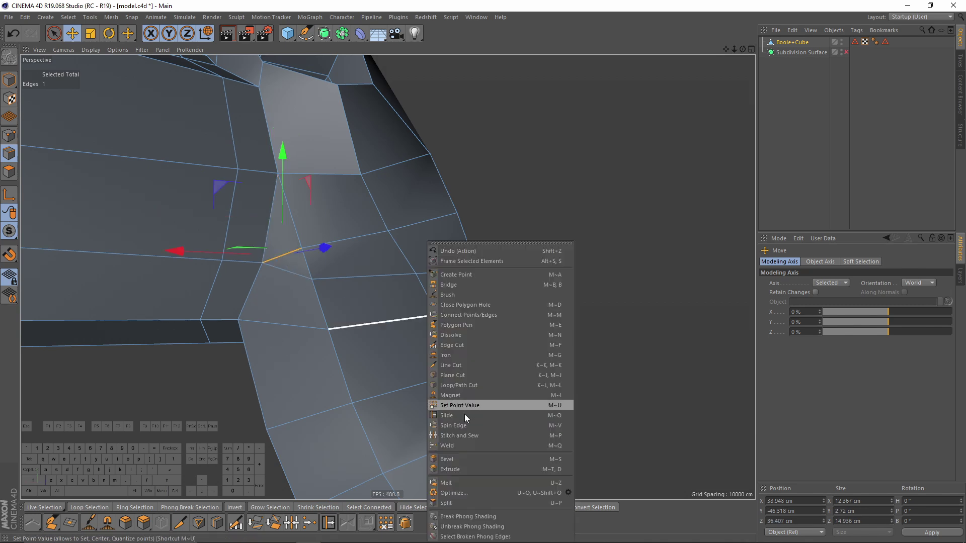
click(453, 336)
alt+right_drag(427, 306, 373, 300)
alt+drag(369, 297, 337, 312)
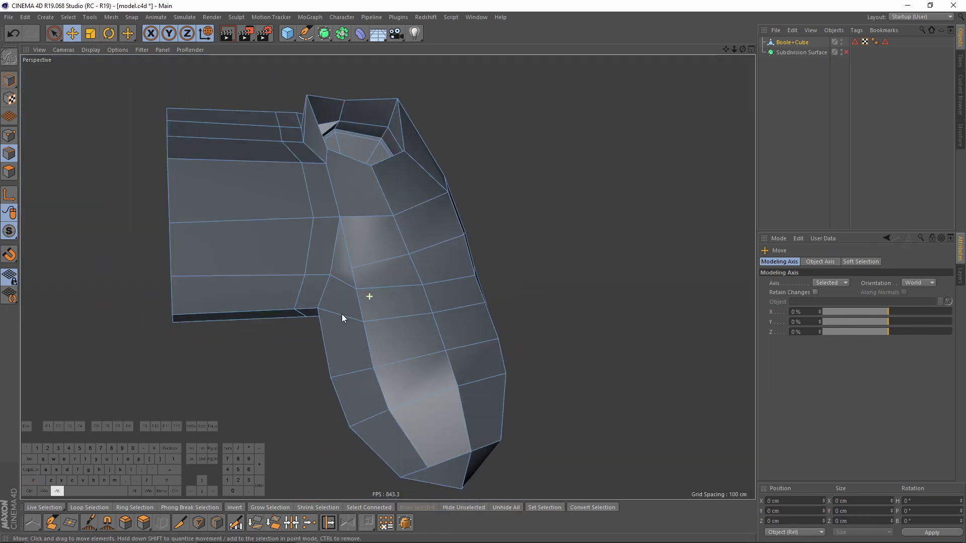
Step: Slide points on the grip's rear along their edges to even out the rows beside the block
key(m)
key(o)
drag(350, 266, 370, 260)
alt+drag(370, 260, 403, 282)
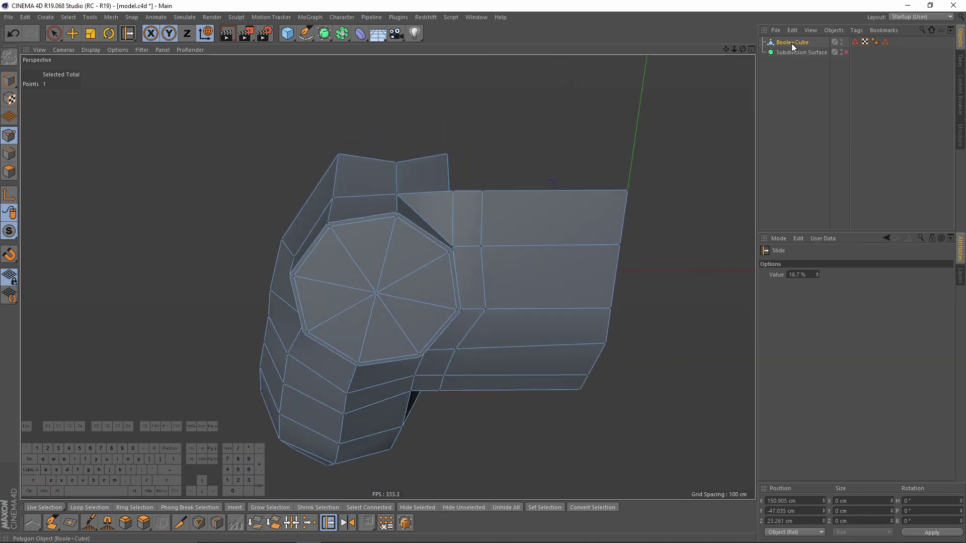
Step: Make Boole+Cube a child of the Subdivision Surface, enable the generator and select it
drag(792, 51, 792, 52)
click(846, 42)
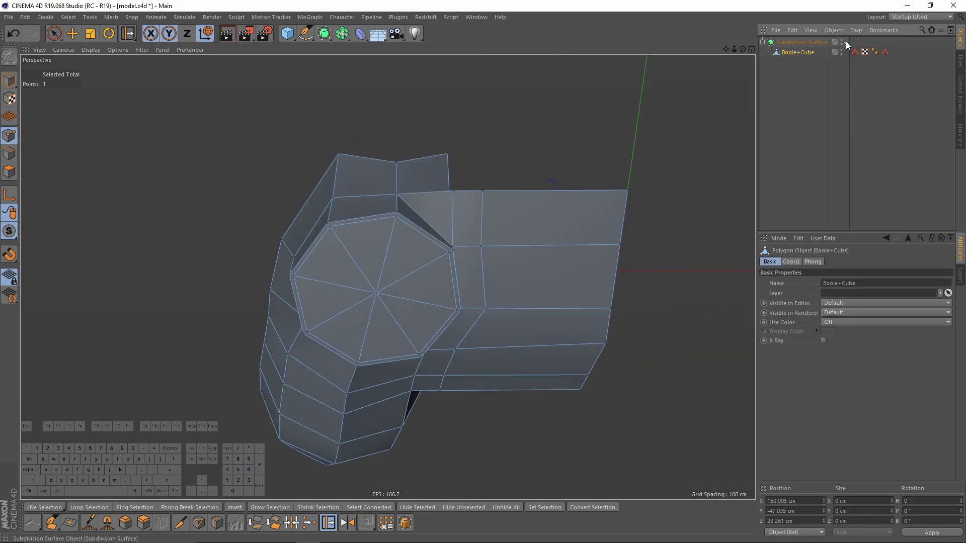
click(789, 43)
Step: Display the smoothed model in Gouraud shading without lines and examine the joint between grip, head and block
scroll(466, 335, up, 2)
key(n)
key(a)
alt+drag(479, 347, 487, 203)
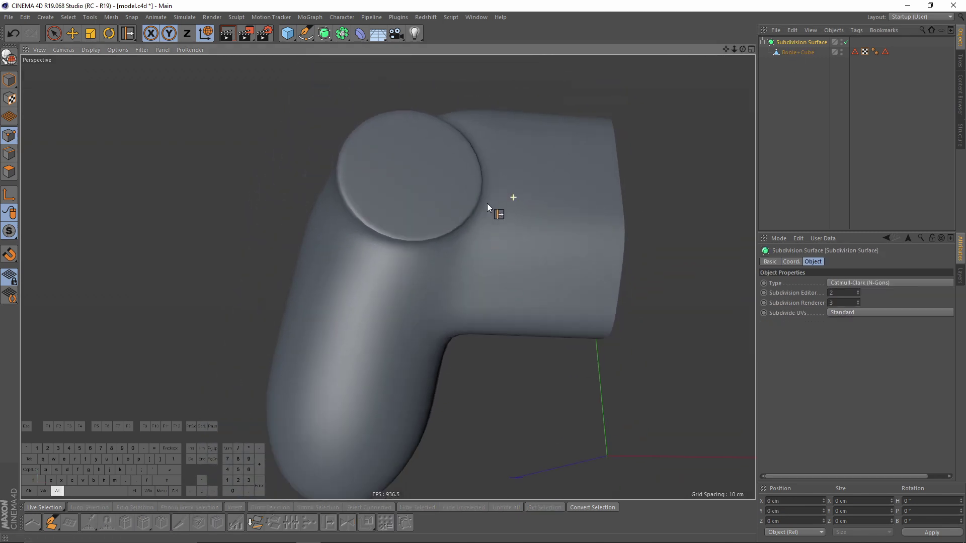
mouse_move(534, 265)
alt+mouse_down()
mouse_move(518, 268)
mouse_move(509, 233)
alt+mouse_up()
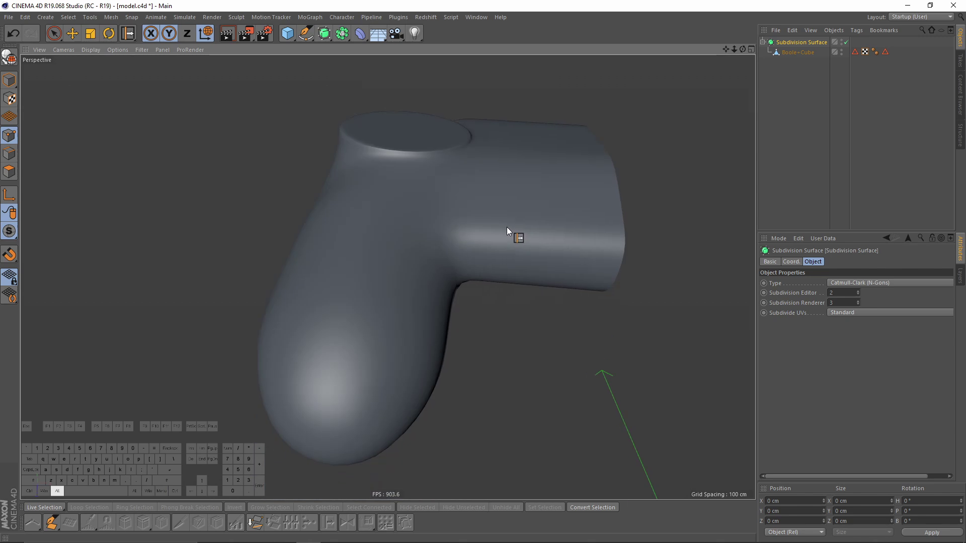
Step: Switch the display to Gouraud shading with lines and check the subdivided mesh around the round head
scroll(498, 251, up, 3)
key(n)
key(b)
scroll(492, 280, down, 3)
alt+drag(458, 313, 747, 292)
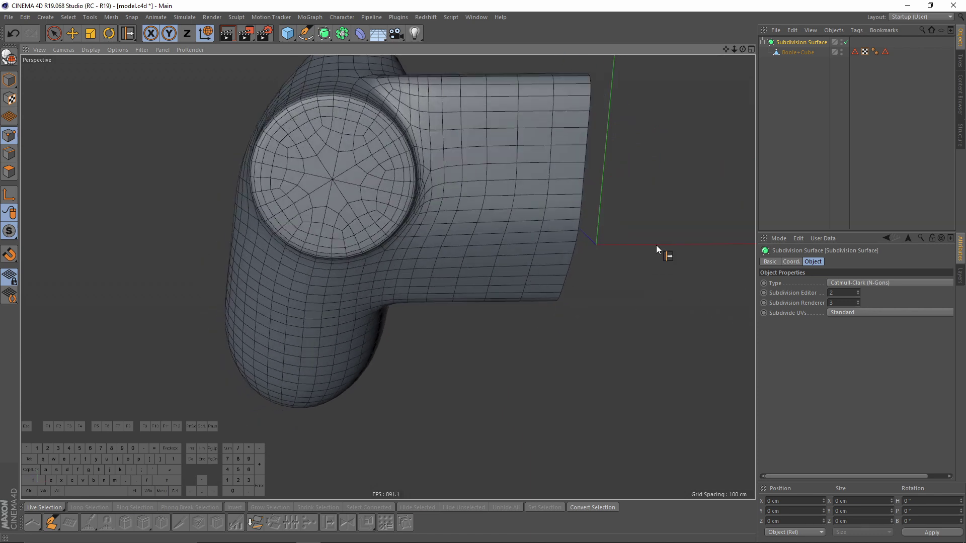
alt+drag(657, 245, 529, 239)
Step: Set both the editor and renderer subdivision levels of the Subdivision Surface to 1
click(838, 293)
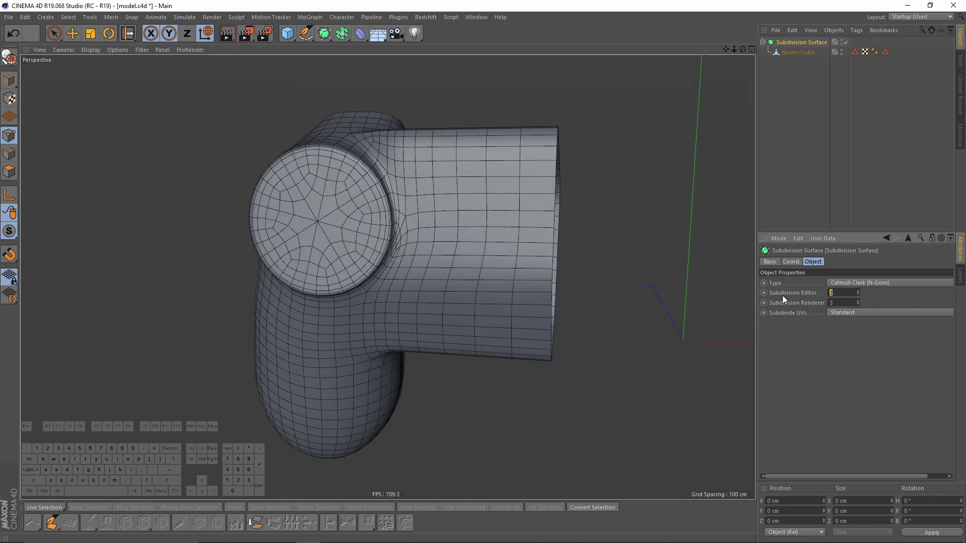
text(1)
click(849, 302)
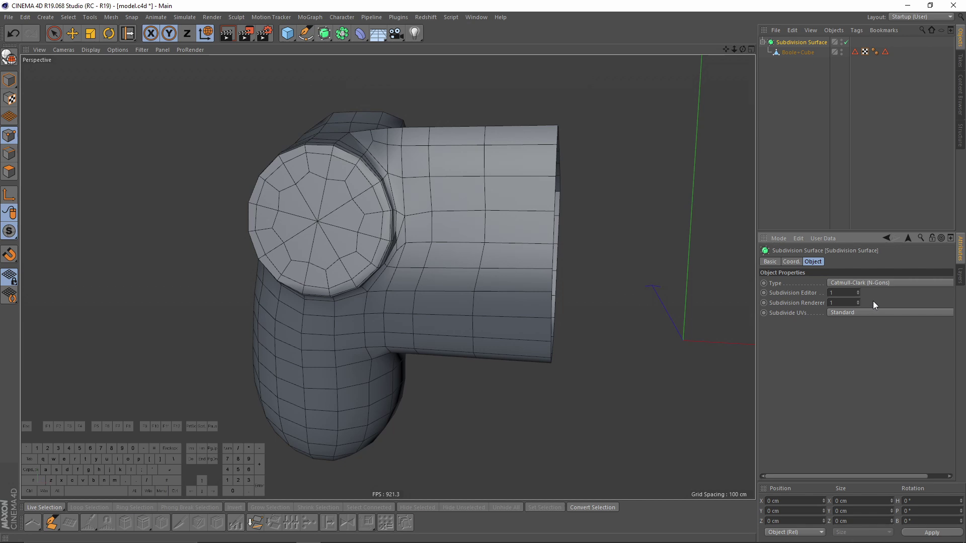
Step: Select the Boole+Cube mesh and compare its control cage with the subdivision smoothing off and on around the round head
alt+drag(451, 276, 503, 151)
click(798, 52)
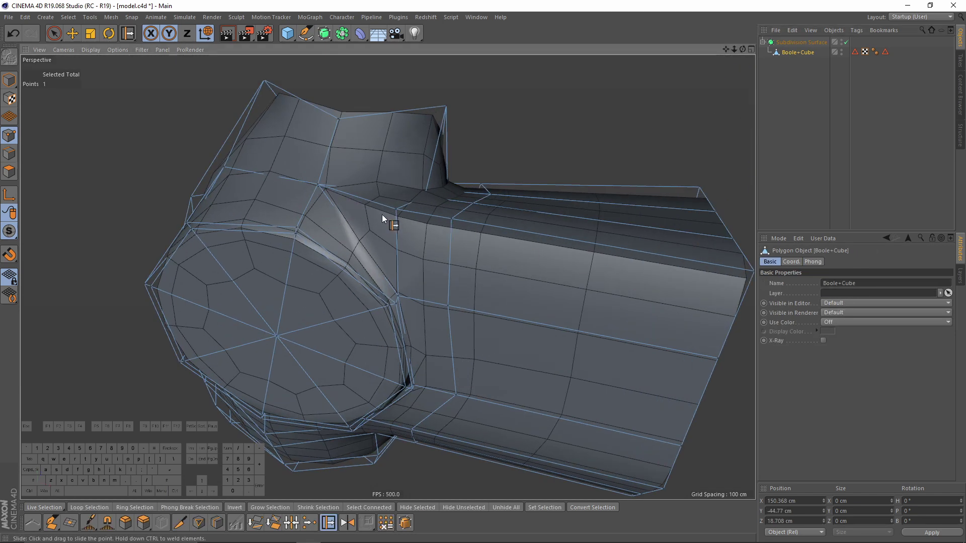
alt+drag(451, 226, 422, 177)
key(q)
alt+drag(388, 277, 445, 277)
key(q)
key(e)
key(q)
Step: In the front view, reposition a point on the grip's outer edge along the reference outline
key(F4)
alt+right_drag(322, 272, 318, 279)
key(space)
click(255, 302)
click(245, 348)
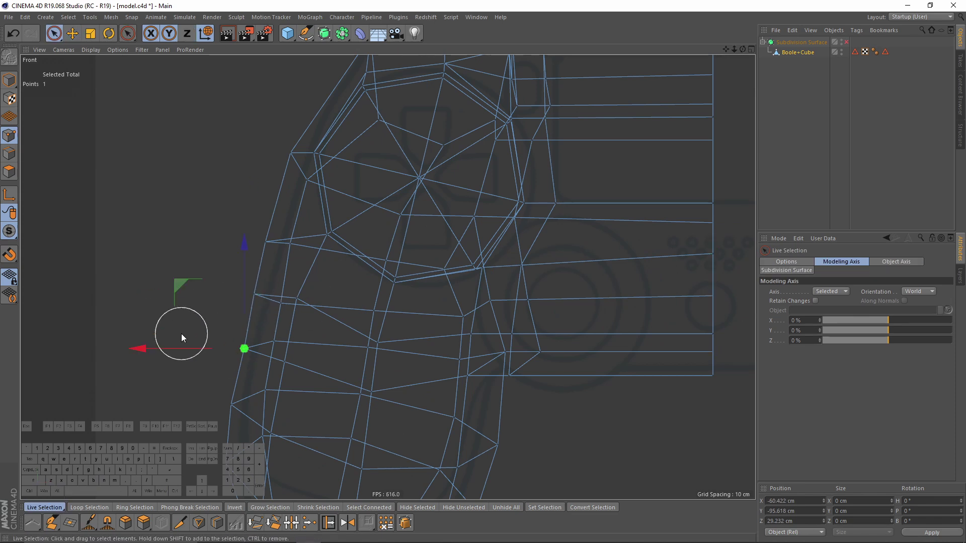
alt+right_drag(201, 340, 255, 239)
scroll(255, 240, up, 2)
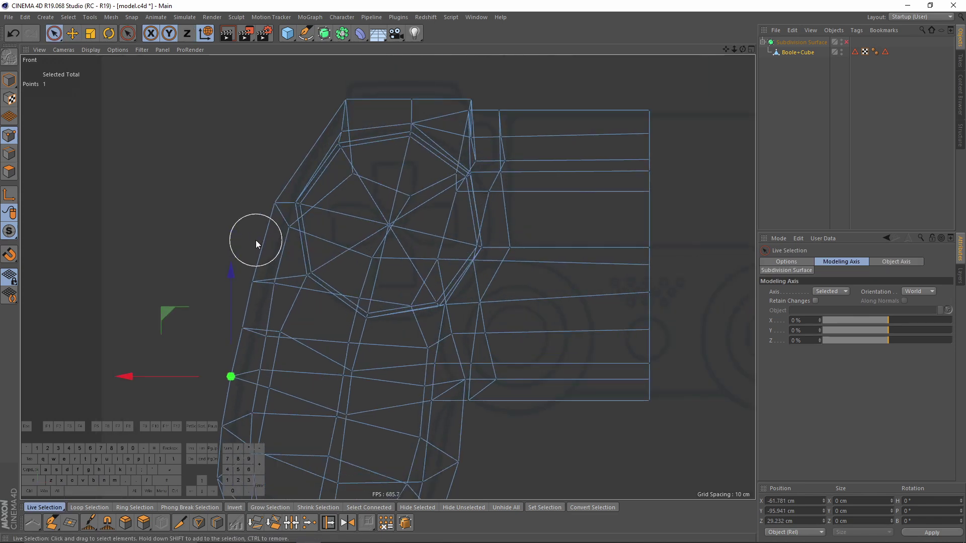
Step: Slide the points along the grip's outer edge to even out their spacing against the reference, then compare with the smoothed shape
key(m)
key(o)
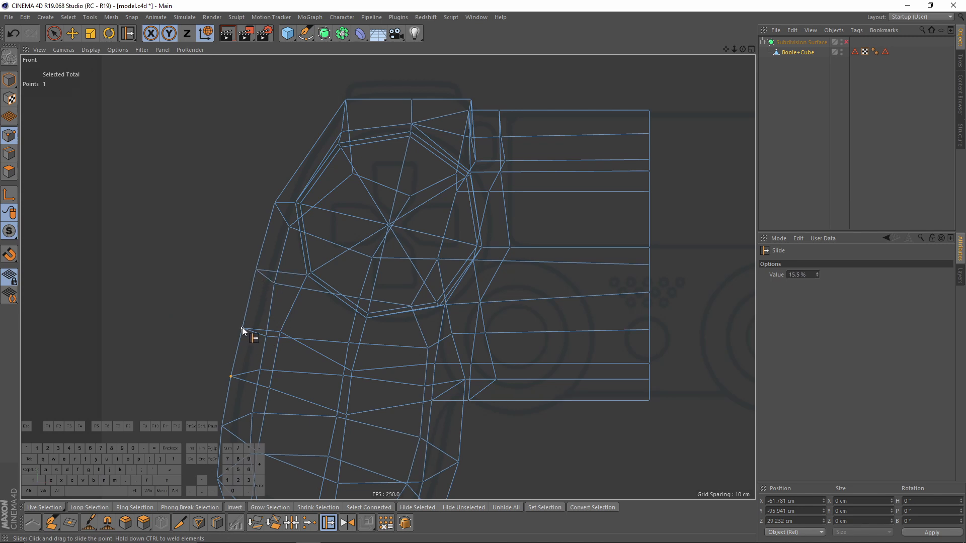
scroll(284, 307, down, 3)
middle_click(335, 339)
middle_click(243, 193)
middle_click(434, 346)
middle_click(561, 440)
key(q)
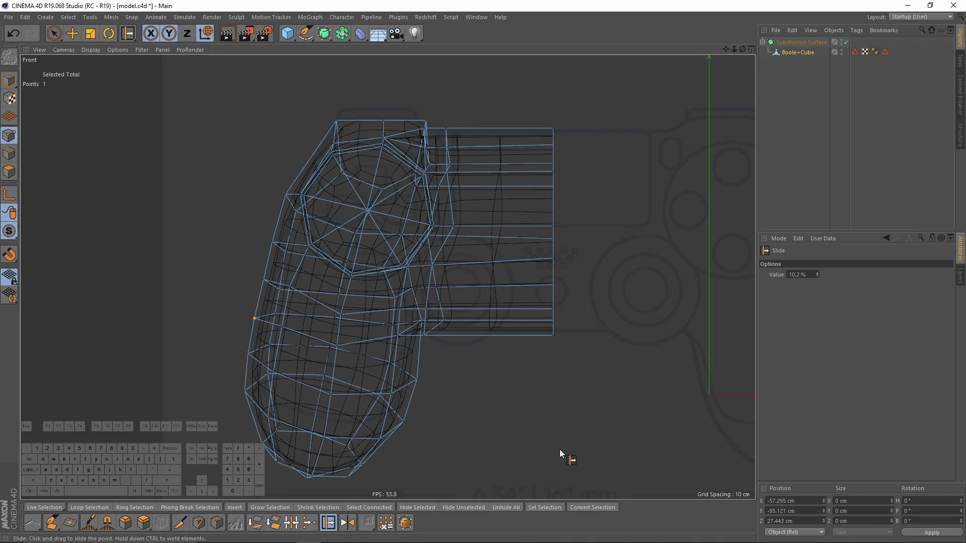
key(q)
Step: Select the Subdivision Surface in the perspective view and convert it into an editable polygon mesh
middle_click(560, 449)
middle_click(292, 228)
alt+drag(442, 315, 438, 373)
click(802, 42)
key(q)
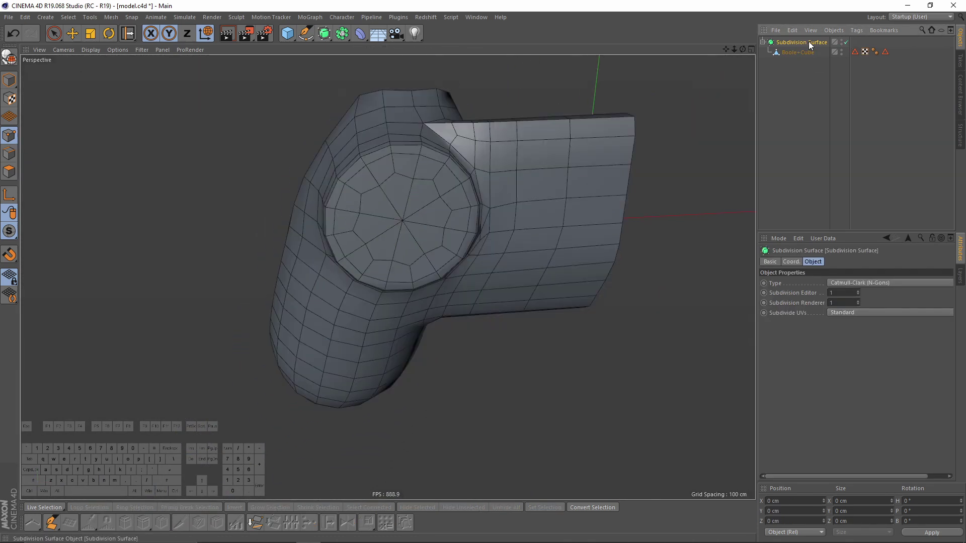
alt+drag(529, 226, 747, 103)
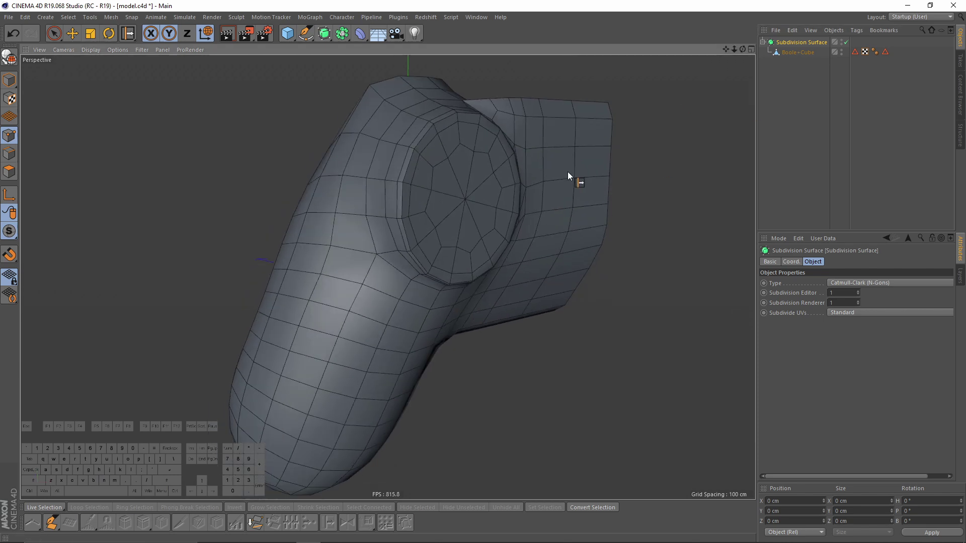
key(c)
alt+drag(498, 226, 595, 82)
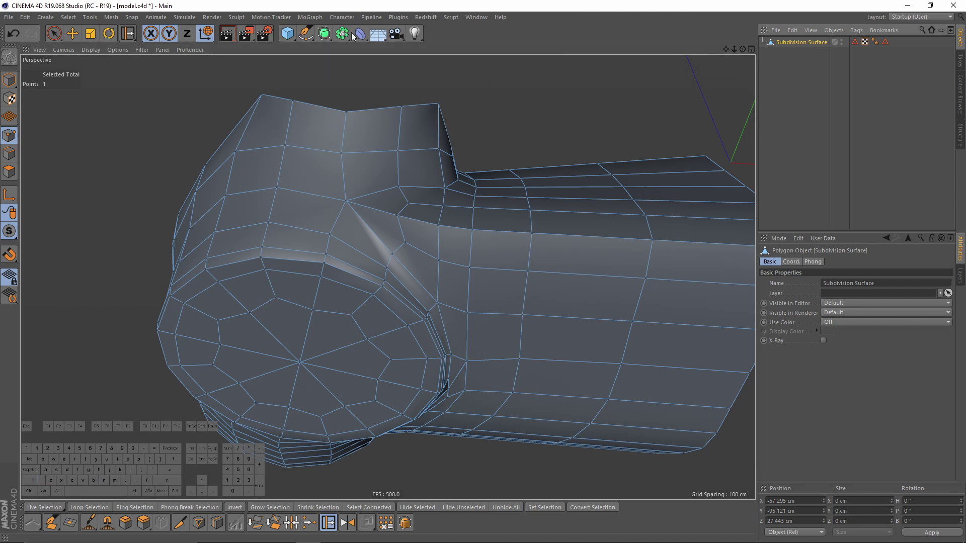
Step: Add a new Subdivision Surface as parent of the converted mesh, check the smoothed joint, and return to the unsmoothed mesh
alt+click(327, 36)
alt+drag(382, 137, 440, 269)
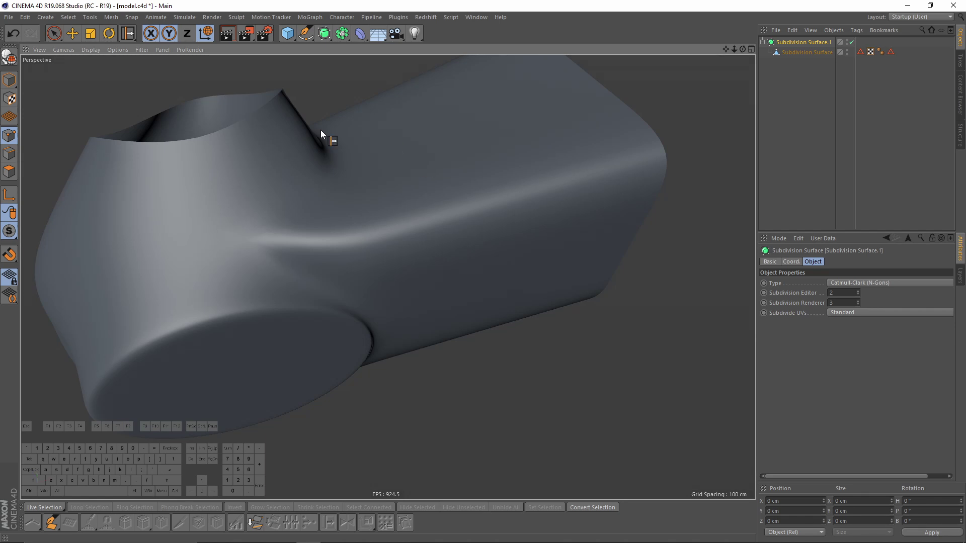
click(805, 53)
key(q)
alt+drag(272, 241, 290, 256)
Step: Select the six-edge line along the block's front upper corner, running to the grip, and dissolve it
click(9, 153)
key(e)
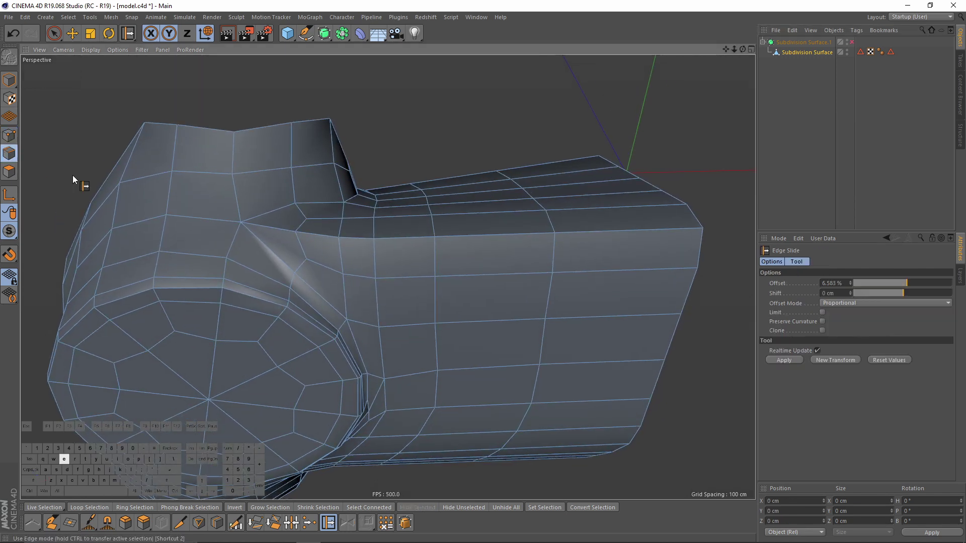
double_click(321, 236)
alt+drag(455, 265, 352, 258)
alt+drag(378, 326, 433, 296)
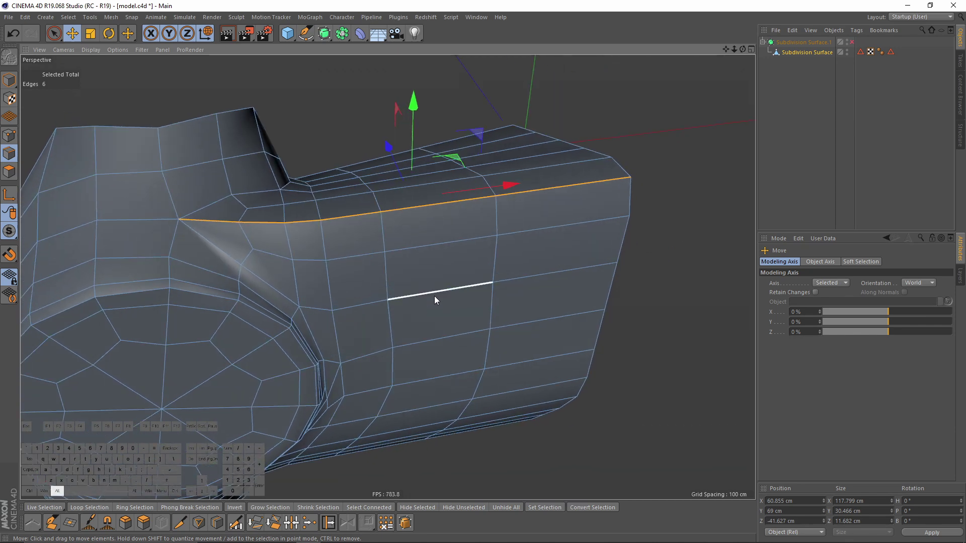
right_click(434, 296)
click(454, 335)
alt+drag(308, 216, 378, 228)
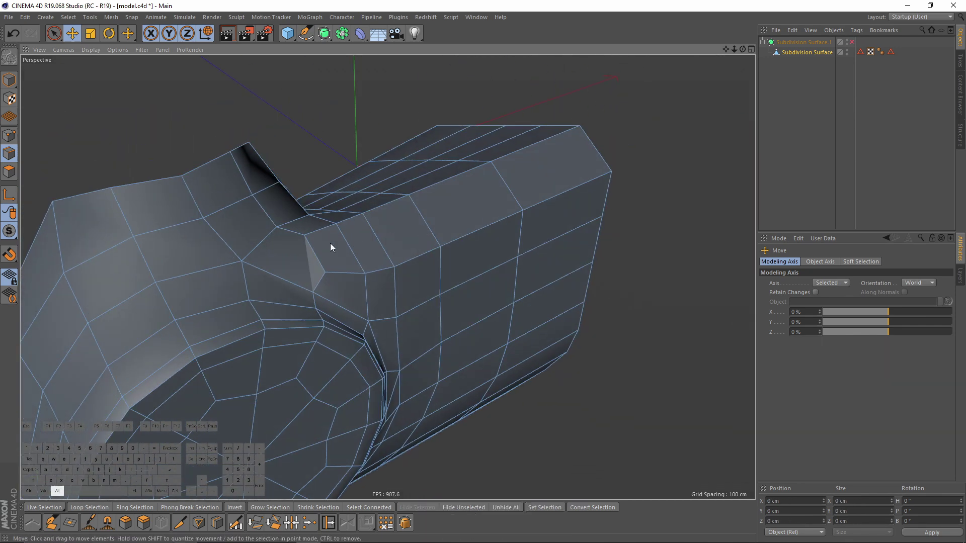
Step: Slide the point of the triangular facet between the round head and the block, and check the smoothed result
scroll(378, 236, up, 3)
click(9, 136)
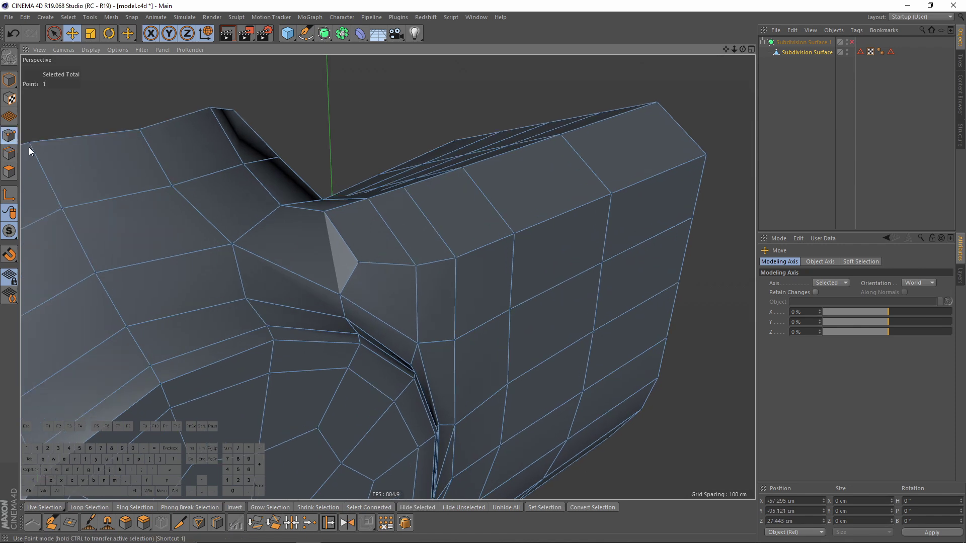
alt+drag(308, 240, 370, 295)
key(m)
key(o)
alt+drag(353, 261, 331, 248)
drag(338, 288, 468, 304)
key(q)
click(811, 160)
alt+drag(286, 253, 325, 217)
key(ctrl+z)
key(ctrl+z)
Step: Select the 16-edge loop around the round head's face and slide it outward toward the rim with an offset of about 59%
click(9, 154)
key(e)
click(289, 280)
double_click(310, 218)
key(m)
key(o)
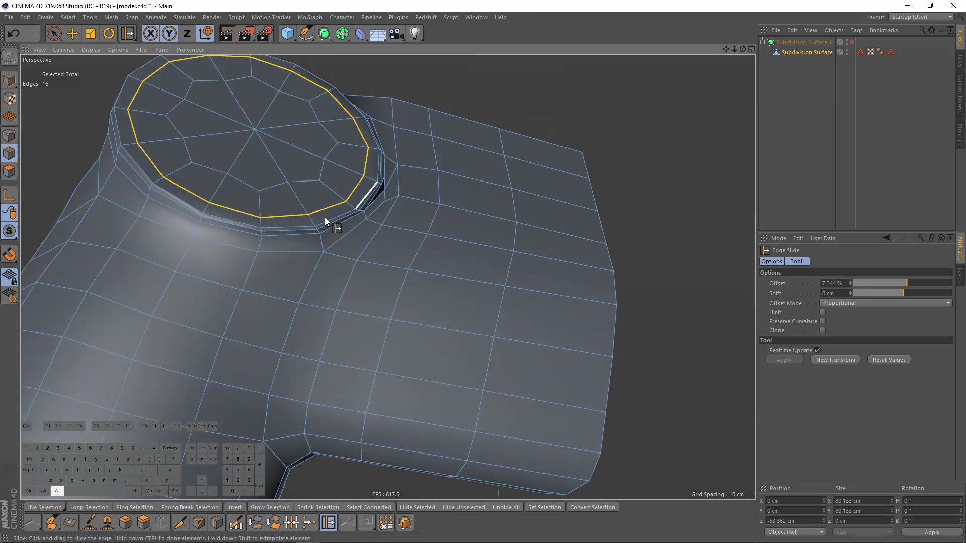
scroll(358, 168, up, 5)
alt+drag(384, 228, 332, 280)
alt+right_drag(332, 281, 357, 222)
drag(354, 208, 374, 237)
Step: Examine the smoothed rim, grip and block with the mesh deselected, and return to the unsmoothed mesh
key(q)
click(880, 185)
alt+drag(334, 280, 275, 301)
alt+right_drag(275, 300, 233, 330)
alt+drag(233, 330, 297, 294)
alt+right_drag(297, 294, 341, 268)
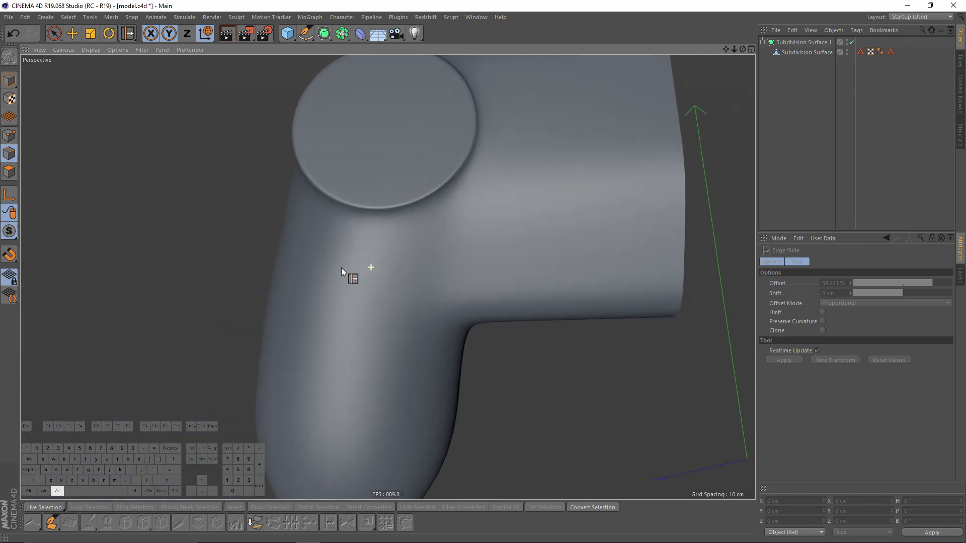
alt+drag(341, 267, 431, 300)
key(ctrl+z)
key(ctrl+z)
Step: Inspect the left thumbstick area of the reference in the front view and add a Cylinder primitive
middle_click(512, 342)
middle_click(512, 347)
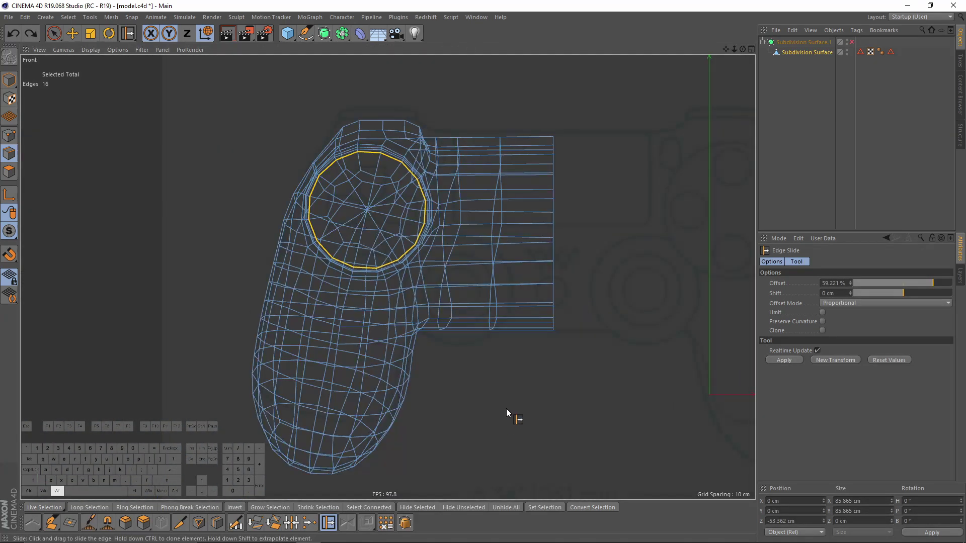
alt+middle_drag(506, 409, 463, 379)
alt+right_drag(463, 379, 435, 280)
alt+middle_drag(497, 288, 457, 313)
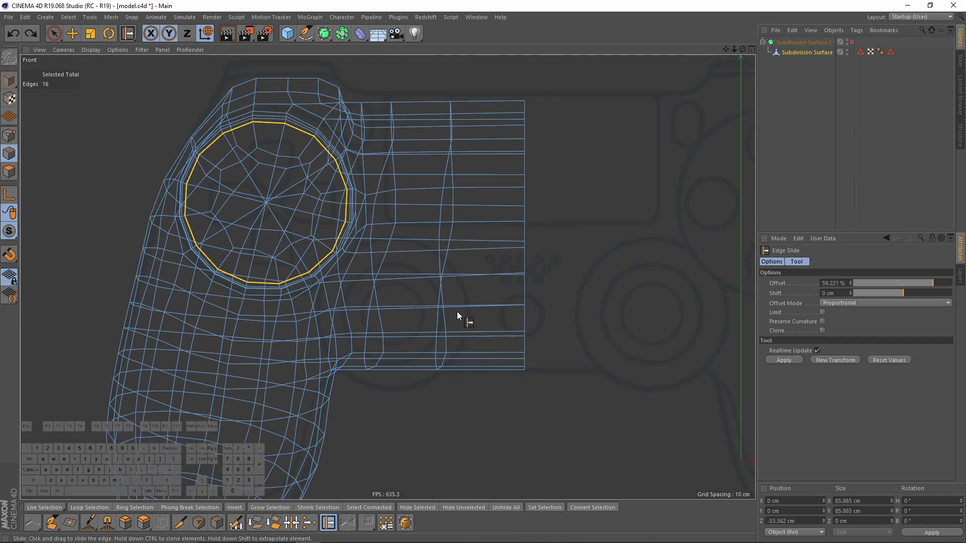
alt+right_drag(415, 396, 481, 291)
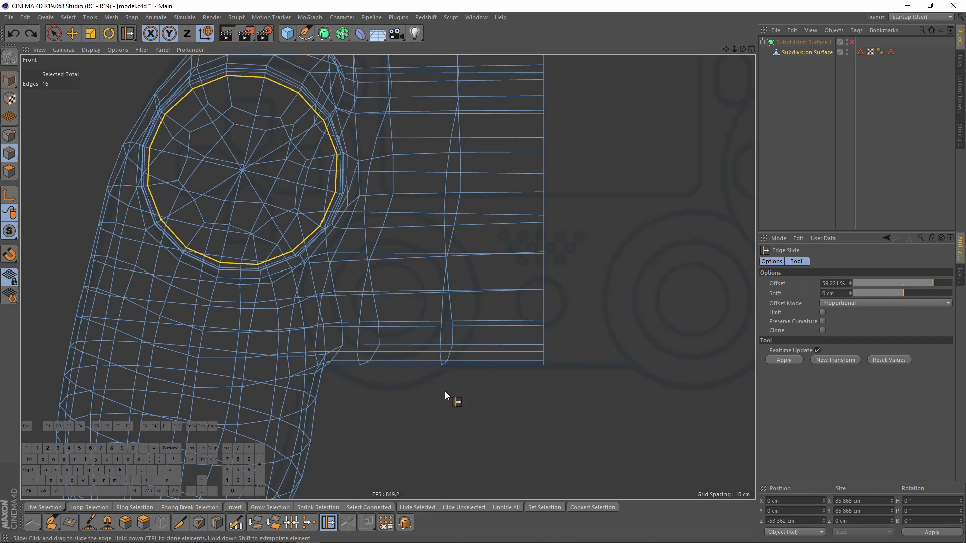
drag(288, 33, 494, 48)
alt+right_drag(441, 252, 457, 296)
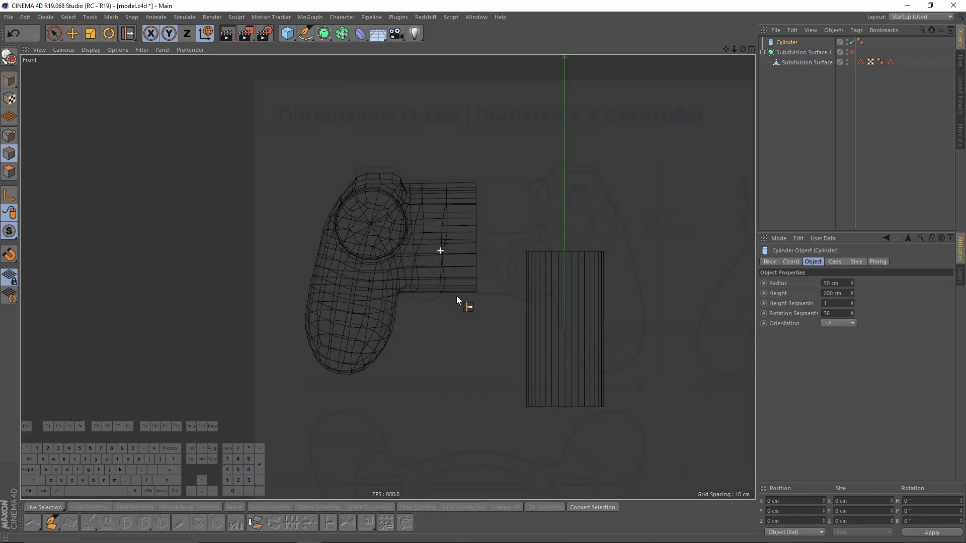
Step: Set the cylinder's rotation segments to 12 and its orientation to -Z
drag(838, 314, 786, 318)
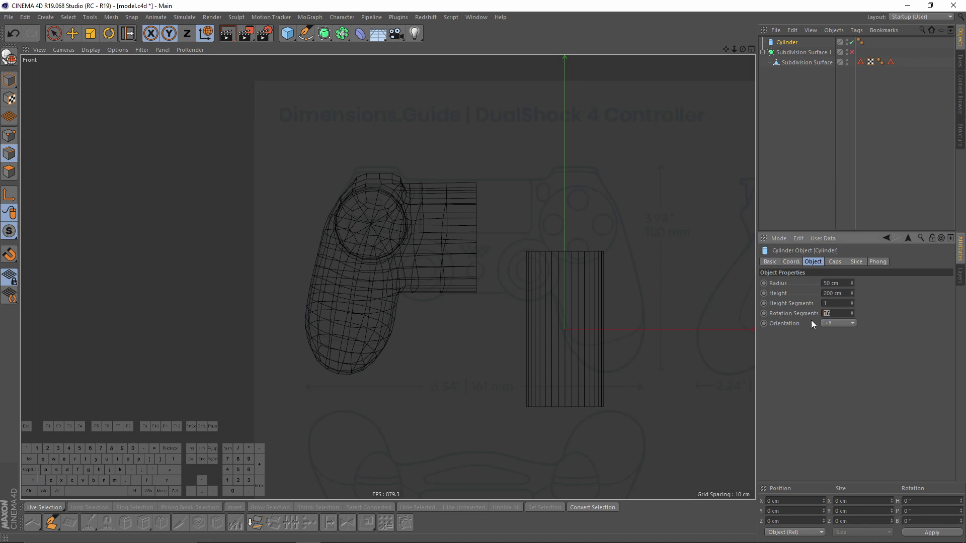
text(12)
key(Return)
scroll(834, 323, down, 2)
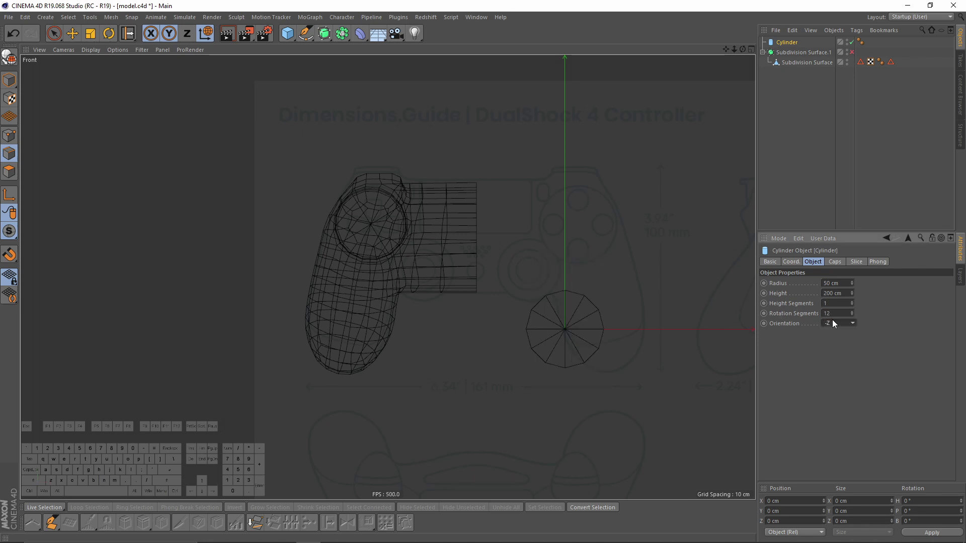
Step: Move the cylinder over the left thumbstick in the front view and scale it to fit the reference circle
key(e)
drag(626, 267, 479, 209)
alt+right_drag(421, 243, 487, 247)
drag(479, 249, 490, 246)
alt+right_drag(489, 255, 493, 271)
key(t)
drag(570, 370, 551, 374)
key(e)
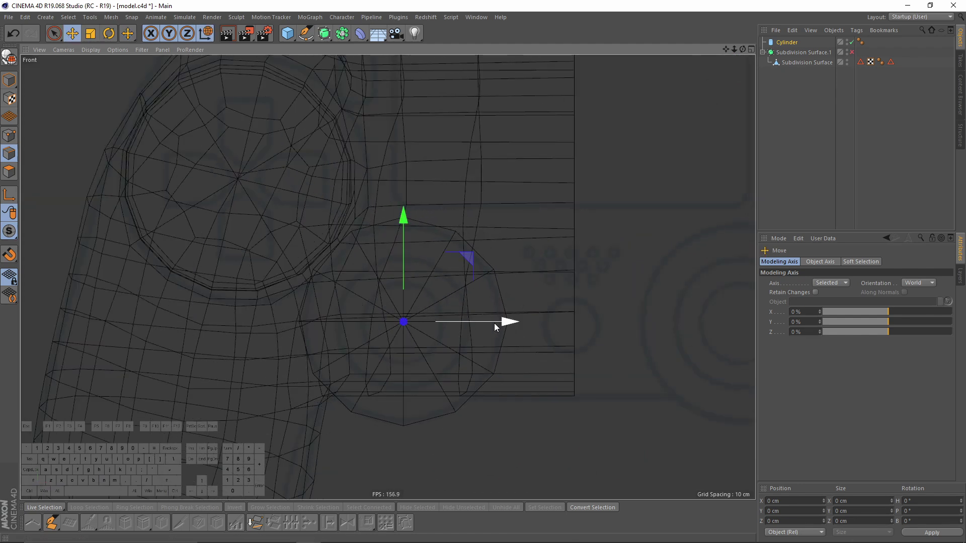
Step: In the perspective view, move the cylinder along its depth so it runs through the centre block
middle_click(496, 327)
middle_click(354, 276)
alt+drag(354, 277, 388, 291)
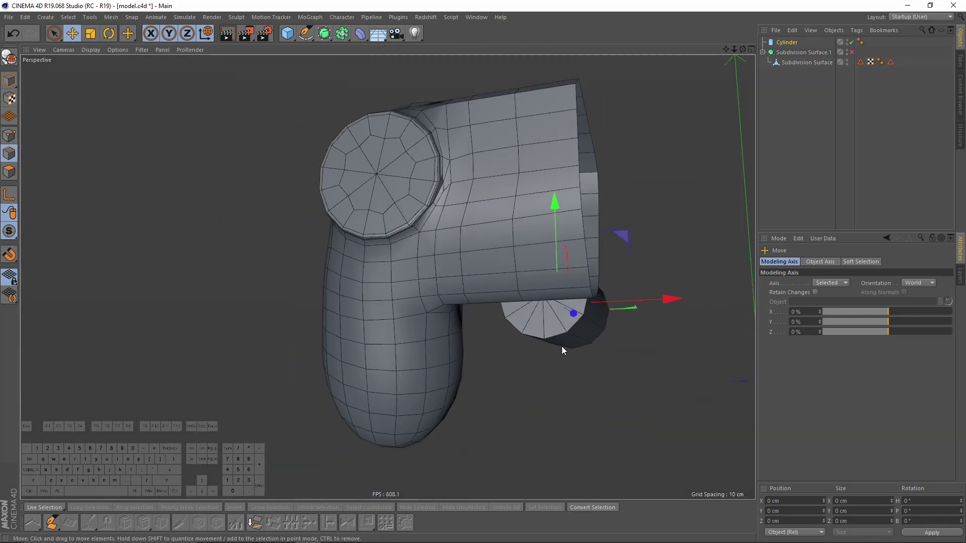
alt+drag(568, 316, 570, 316)
drag(664, 312, 409, 304)
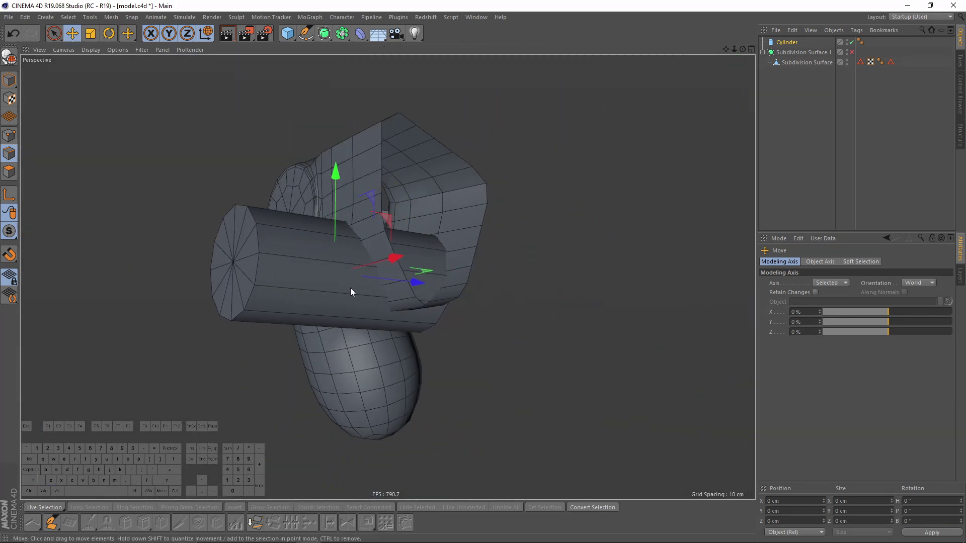
scroll(350, 288, up, 2)
Step: Shorten the cylinder to about 54 cm and set its depth so its front face protrudes from the block below the round head
click(9, 81)
alt+drag(205, 248, 355, 266)
drag(433, 319, 336, 304)
alt+drag(315, 273, 355, 329)
drag(319, 379, 314, 380)
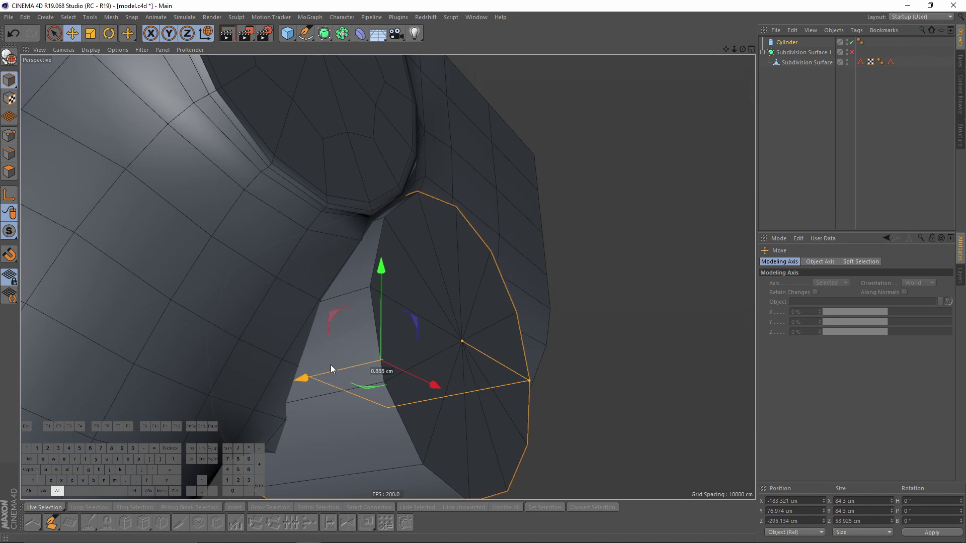
alt+drag(441, 282, 318, 389)
alt+scroll(437, 307, down, 4)
alt+drag(437, 307, 442, 262)
Step: Add a Boole object and make the Cylinder and the Subdivision Surface mesh its children
click(361, 33)
drag(343, 34, 531, 49)
drag(821, 72, 782, 43)
ctrl+click(788, 52)
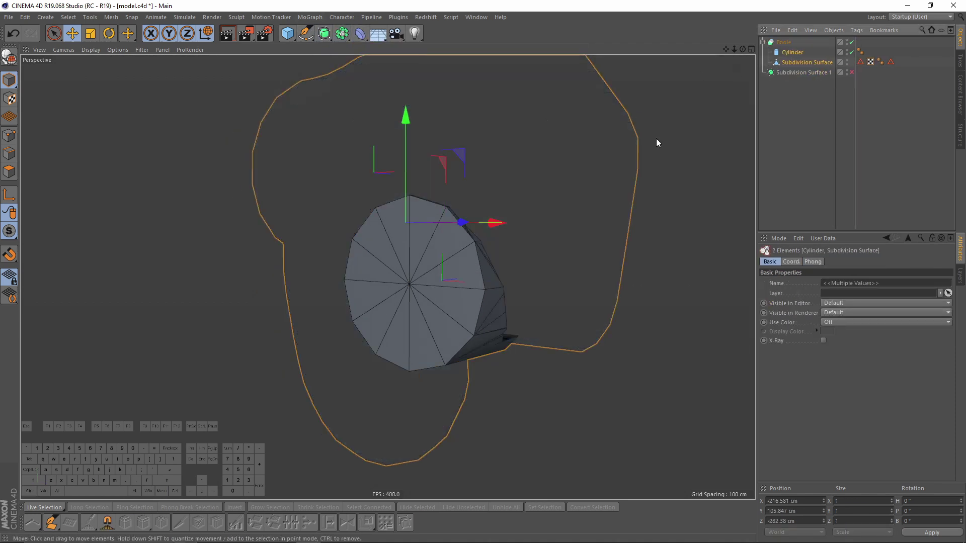
alt+drag(657, 138, 575, 144)
Step: Set the Boole to A union B with Hide new edges and Create single object enabled
click(783, 43)
click(909, 282)
click(883, 290)
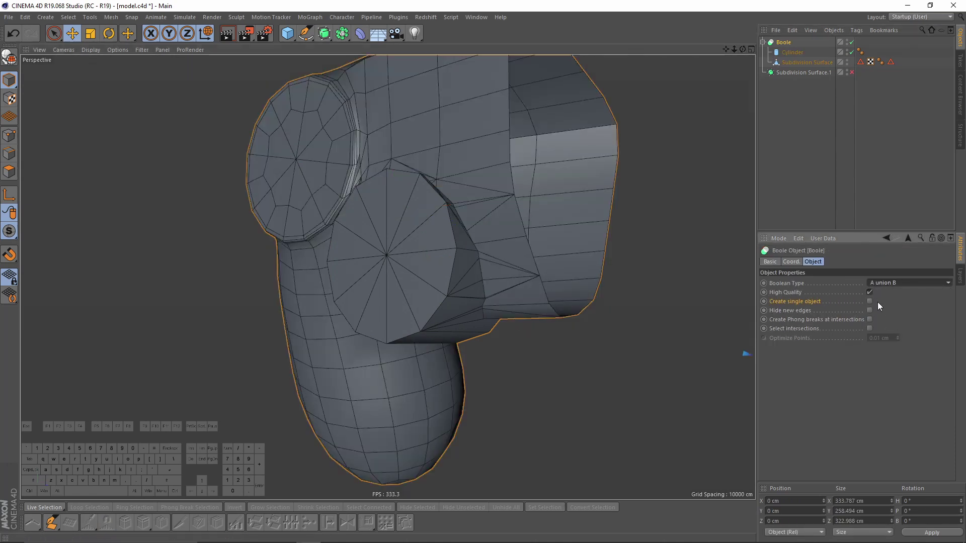
click(870, 309)
click(871, 301)
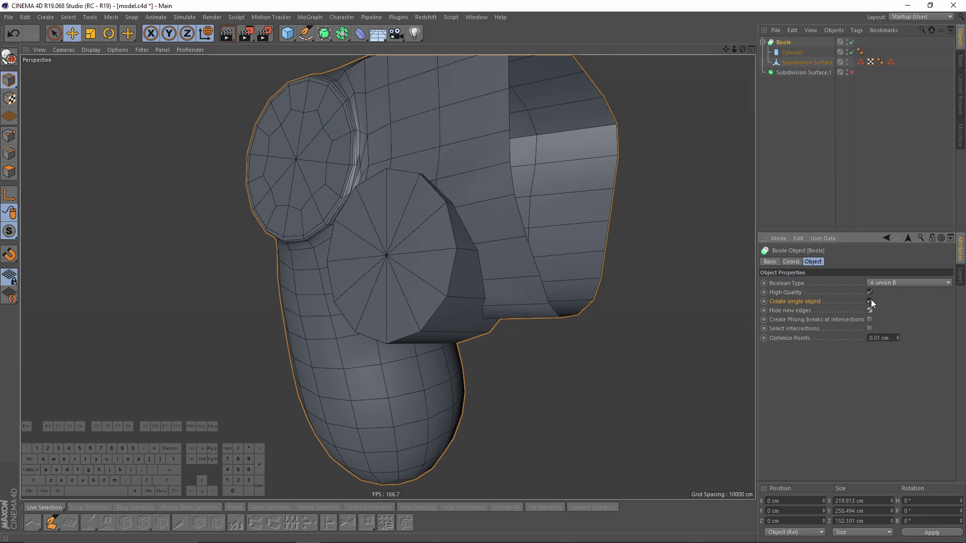
alt+drag(412, 254, 402, 225)
alt+drag(496, 244, 708, 127)
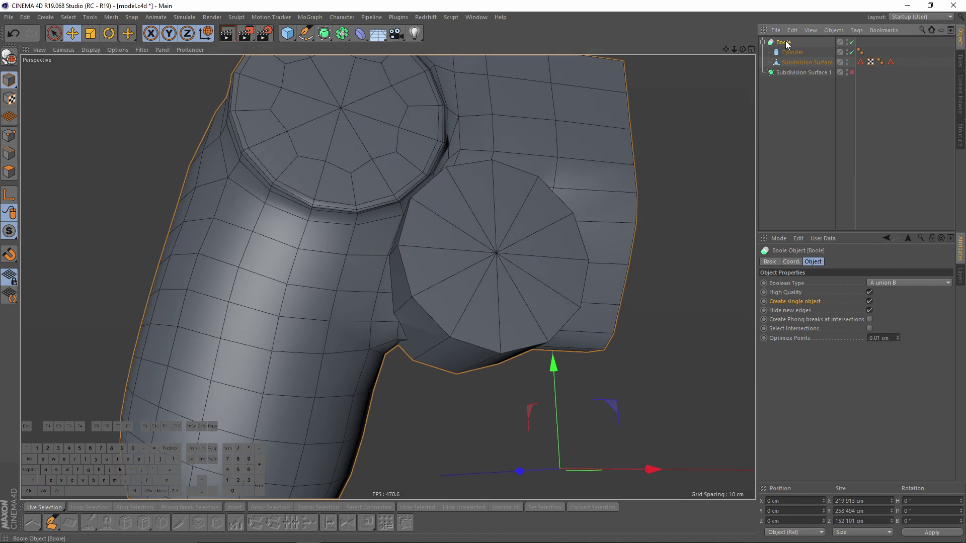
Step: Convert the Boole to editable, take the combined mesh out of its group, delete the empty Boole and select the mesh
key(c)
click(764, 42)
click(781, 53)
click(781, 43)
key(Delete)
click(787, 45)
Step: Merge the stray points at the uppermost corner of the cylinder's rim into the corner point
click(12, 137)
alt+right_drag(388, 276, 466, 275)
alt+drag(468, 283, 477, 243)
alt+right_drag(459, 238, 520, 230)
alt+drag(519, 233, 574, 276)
key(9)
scroll(451, 229, up, 5)
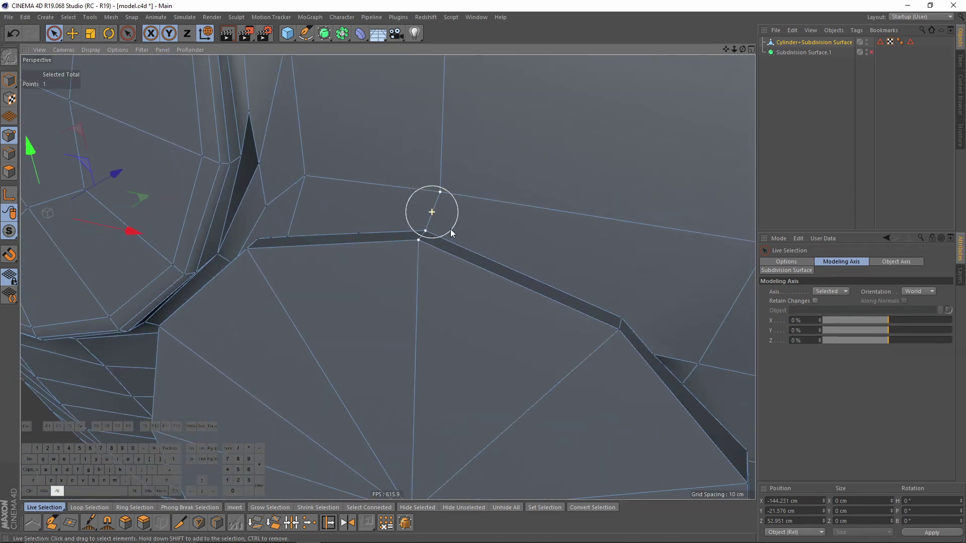
key(e)
key(0)
click(413, 229)
alt+drag(440, 244, 454, 228)
click(475, 244)
Step: Select the six points along the cylinder rim nearest the round head and weld them at the rim corner
key(9)
scroll(454, 228, up, 4)
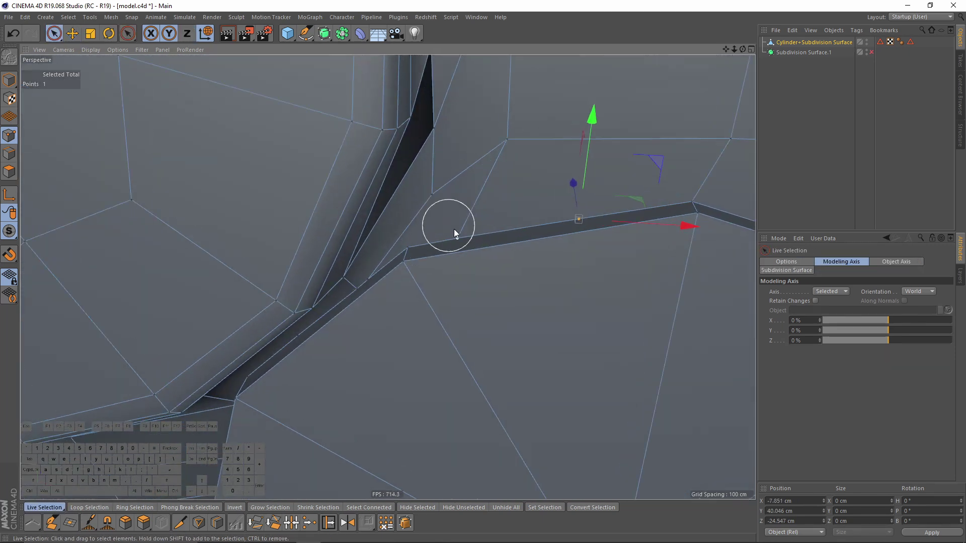
shift+click(450, 238)
scroll(448, 239, up, 1)
shift+click(415, 227)
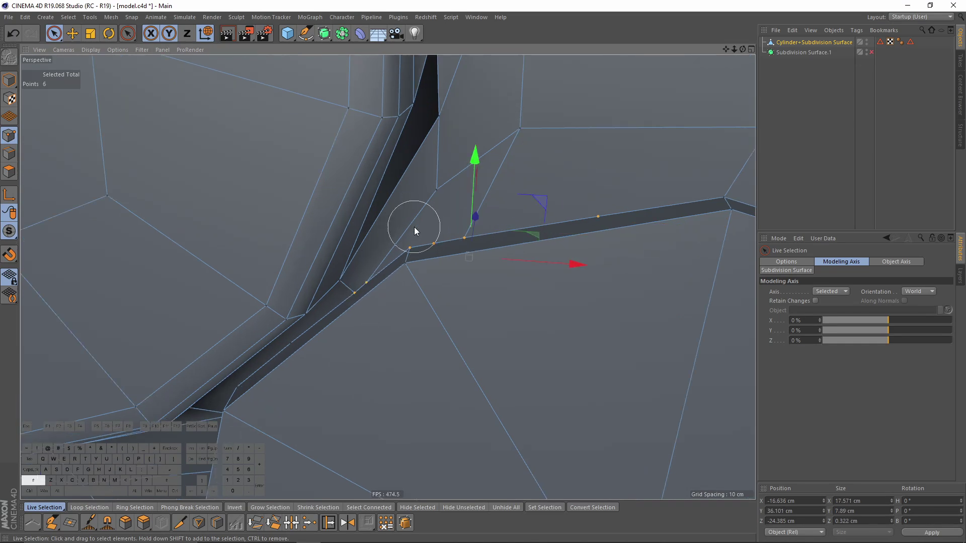
key(m)
key(q)
click(411, 243)
Step: Slide the block's points along the dark gap onto the round head's outer rim to close the gap
alt+drag(388, 276, 443, 267)
alt+right_drag(414, 250, 407, 251)
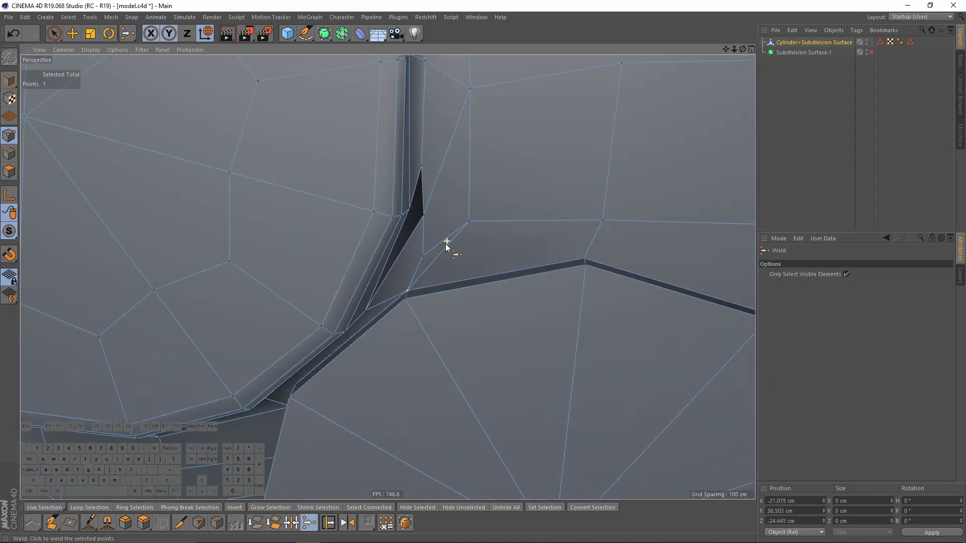
key(m)
key(o)
alt+drag(422, 253, 475, 185)
drag(430, 215, 419, 214)
alt+drag(388, 277, 418, 199)
Step: Delete the diagonal edge running from the round head's rim groove to the nearest corner on the block's surface
click(9, 154)
key(e)
click(441, 212)
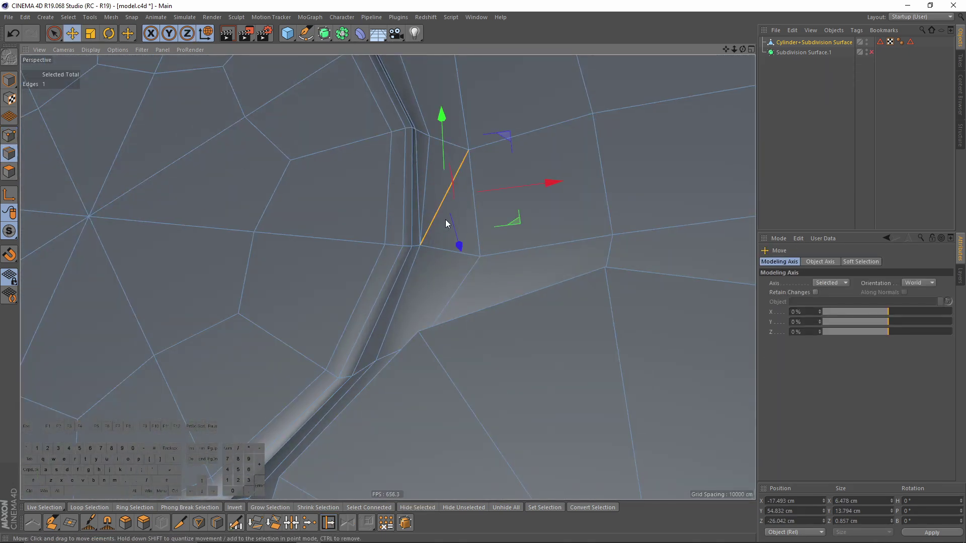
key(Delete)
Step: Weld the stray points along the narrow gap between the round head and the cylinder into the cylinder's rim points
scroll(456, 225, down, 5)
alt+drag(456, 227, 413, 339)
alt+drag(388, 276, 471, 257)
click(9, 135)
alt+drag(397, 219, 444, 227)
scroll(445, 228, up, 3)
key(9)
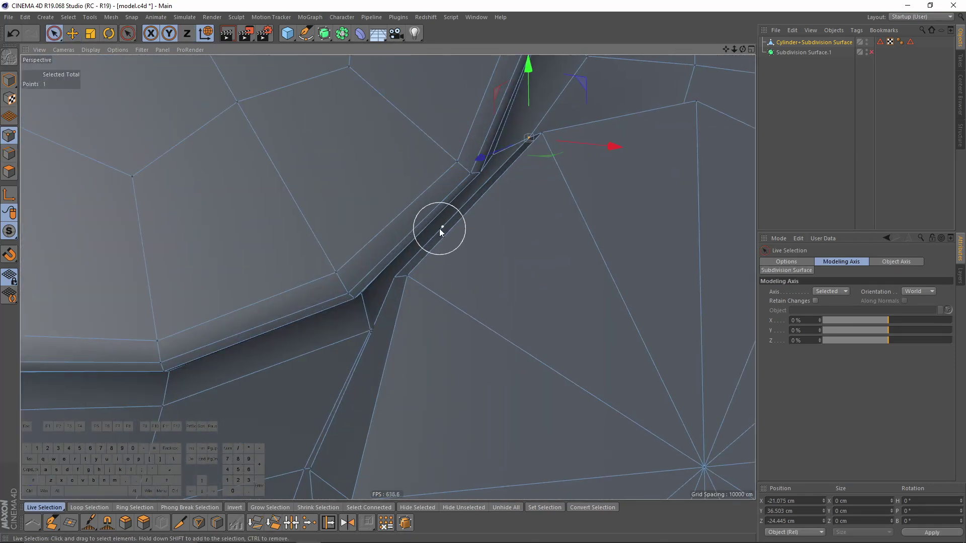
shift+click(377, 339)
alt+drag(391, 304, 441, 218)
key(m)
key(q)
click(395, 277)
key(9)
key(m)
key(q)
click(398, 305)
key(9)
Step: Weld the doubled points down the seam where the cylinder meets the grip
alt+drag(388, 276, 473, 269)
alt+drag(463, 327, 470, 334)
key(m)
key(q)
click(506, 248)
key(9)
alt+drag(503, 252, 476, 255)
key(m)
key(q)
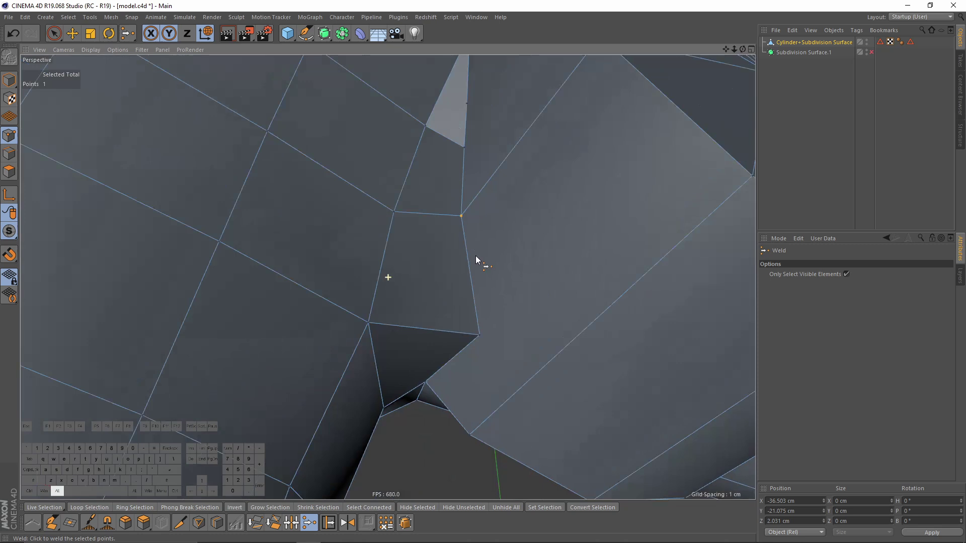
key(9)
key(m)
key(q)
Step: Select the remaining loose points along the cylinder's seam with the block and weld them to their neighbouring points
alt+drag(471, 308, 327, 274)
alt+drag(428, 291, 260, 268)
alt+drag(281, 309, 259, 272)
key(space)
key(space)
click(280, 337)
alt+drag(281, 334, 431, 267)
key(space)
key(space)
key(space)
key(space)
key(space)
shift+click(401, 332)
key(space)
click(416, 324)
Step: Slide the block's points along their edges beside the cylinder's outer side to even out the spacing
key(m)
key(o)
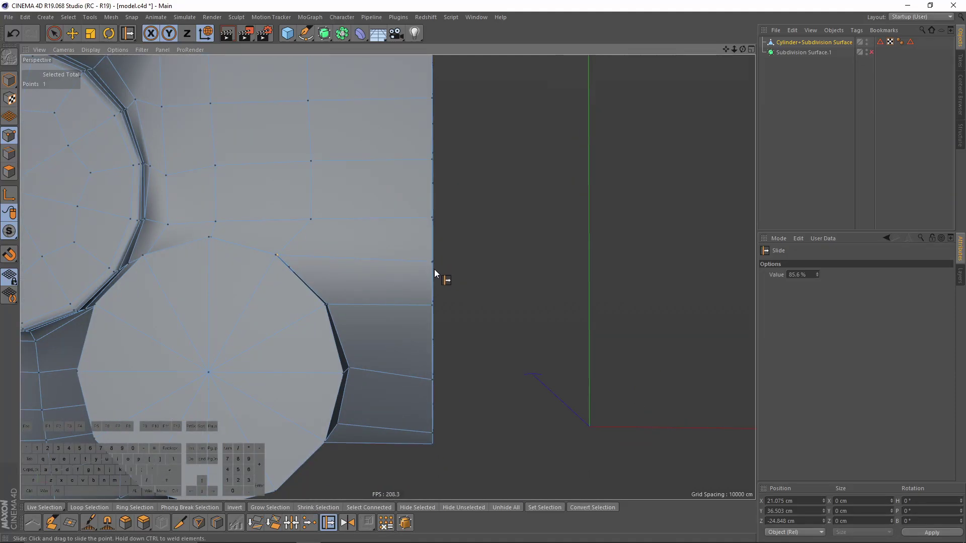
click(434, 264)
key(e)
middle_click(436, 271)
middle_click(352, 242)
alt+drag(364, 262, 320, 281)
scroll(421, 262, up, 2)
key(m)
key(o)
drag(425, 278, 332, 301)
Step: Select all points of the combined mesh and optimize them to merge duplicates
alt+drag(274, 256, 459, 362)
alt+drag(341, 293, 378, 199)
alt+drag(537, 203, 401, 210)
alt+right_drag(402, 209, 390, 282)
key(ctrl+a)
key(u)
key(o)
Step: Line-cut across the cylinder's side wall from the grip's seam point to the block's seam point on the opposite side
alt+drag(388, 277, 461, 298)
alt+right_drag(461, 297, 450, 255)
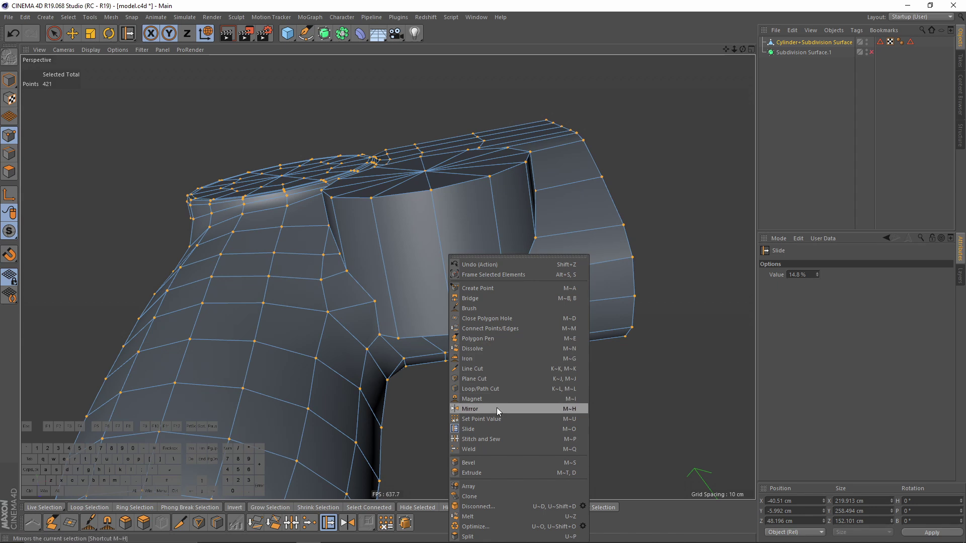
click(487, 369)
scroll(386, 308, up, 3)
click(370, 300)
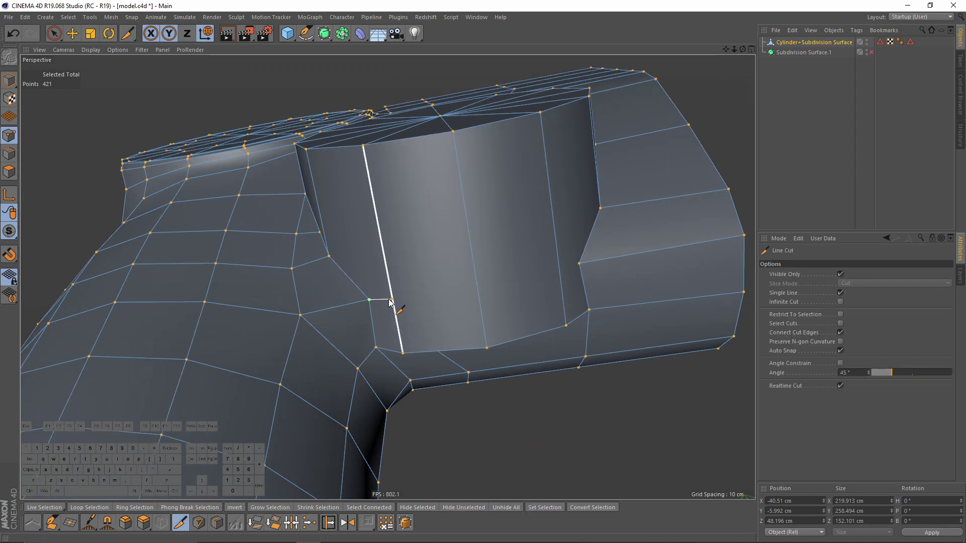
click(477, 285)
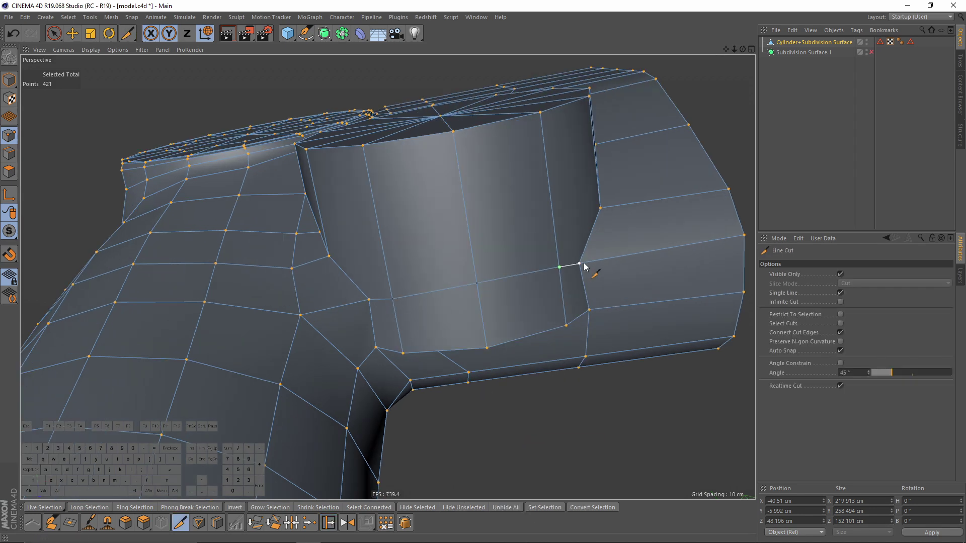
click(584, 263)
key(e)
Step: Slide and weld the points on the cylinder's underside onto the adjacent block points
alt+drag(580, 266, 344, 214)
alt+drag(381, 243, 348, 285)
key(m)
key(o)
ctrl+drag(315, 252, 408, 292)
ctrl+drag(491, 274, 483, 302)
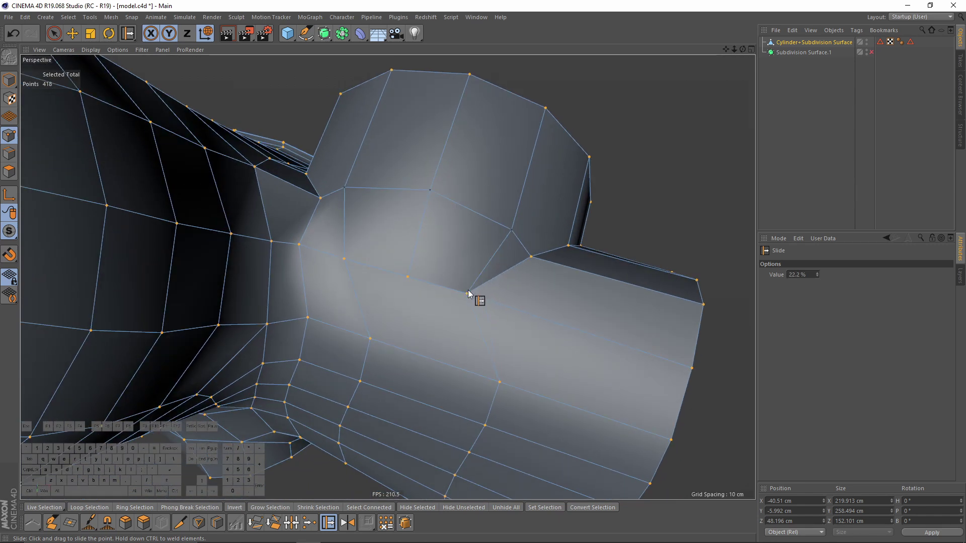
Step: Slide the point at the grip's lower junction with the cylinder along its edge
alt+drag(344, 258, 384, 276)
click(9, 153)
click(379, 263)
scroll(385, 270, down, 5)
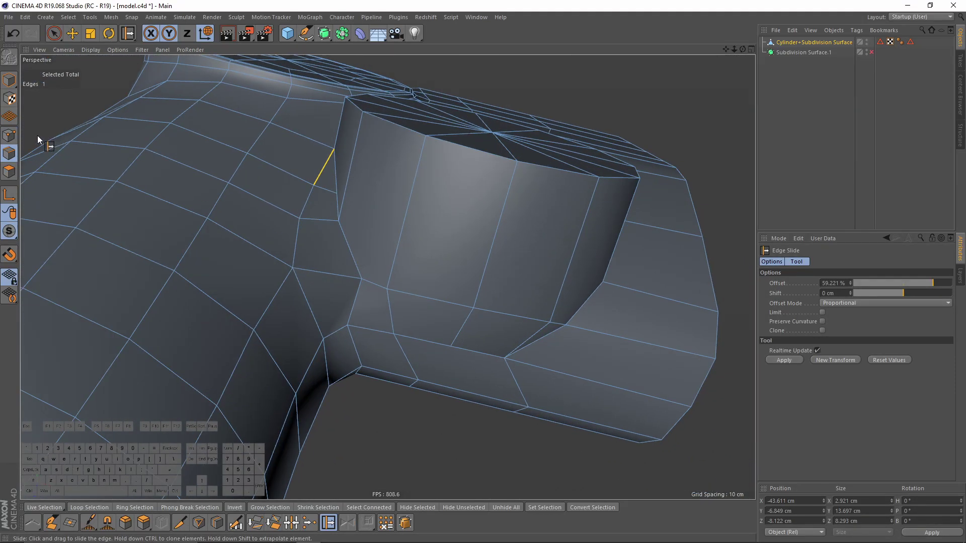
click(9, 135)
drag(351, 328, 306, 287)
Step: Line-cut up the grip alongside the cylinder's seam to the corner point beneath the round head's rim
alt+drag(307, 208, 318, 261)
key(k)
key(k)
click(323, 212)
alt+drag(329, 220, 338, 239)
click(332, 220)
alt+middle_drag(347, 220, 342, 302)
scroll(342, 303, up, 3)
scroll(348, 242, up, 4)
alt+drag(360, 242, 381, 222)
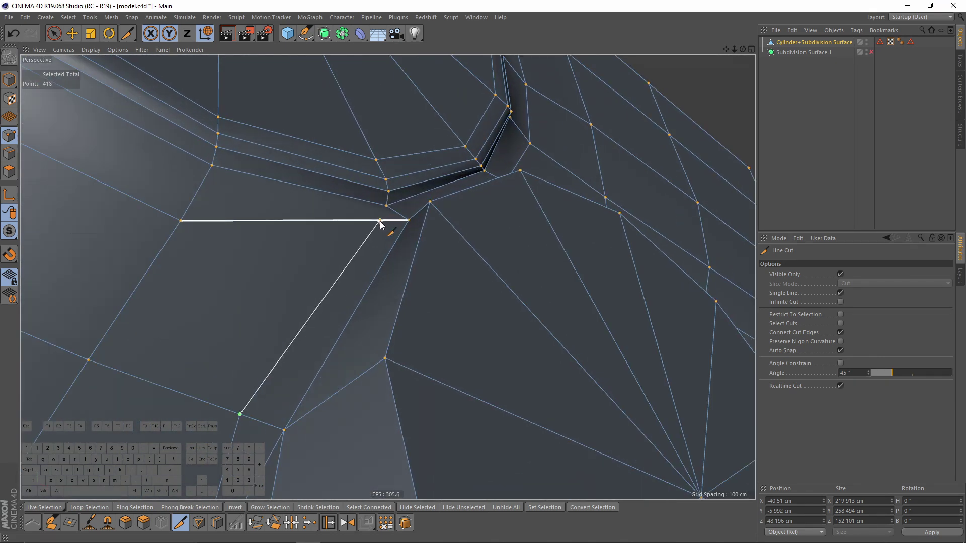
click(383, 208)
key(e)
Step: Select the two short diagonal edges on the grip beside the cylinder's seam and dissolve them
alt+right_drag(395, 244, 317, 232)
click(14, 156)
click(14, 156)
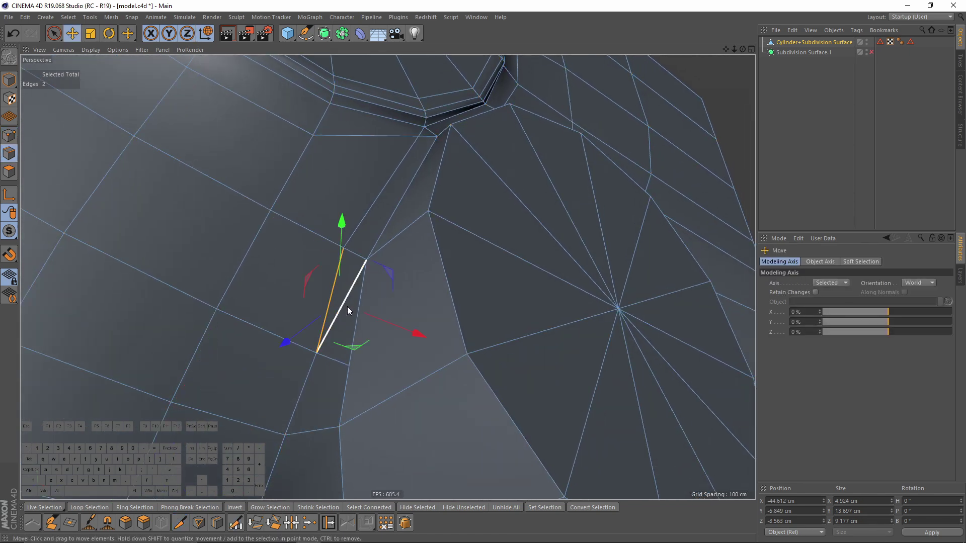
right_click(469, 382)
click(495, 336)
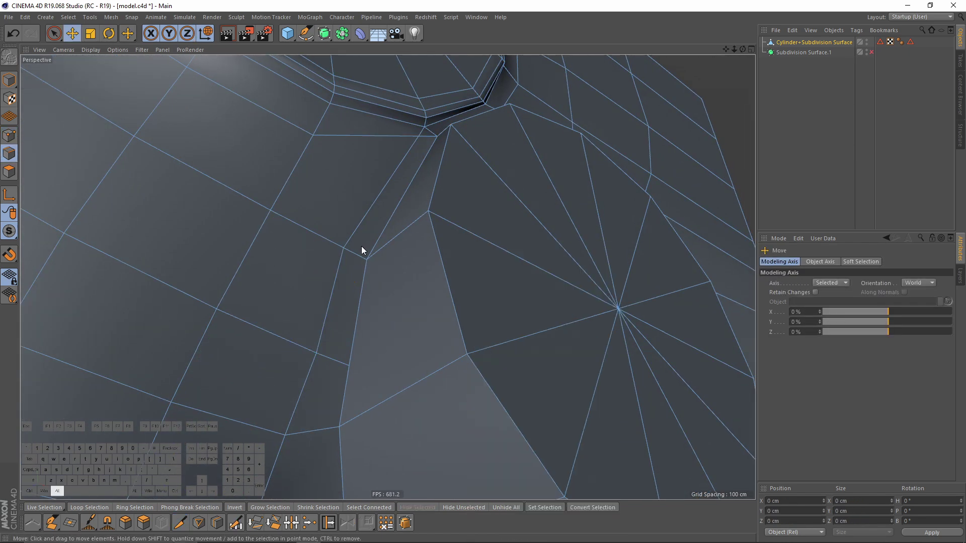
Step: Slide the grip's points along the cylinder's seam, welding the closely spaced ones together to clean up the edge flow
alt+right_drag(362, 246, 79, 165)
click(9, 135)
key(ctrl+a)
key(m)
key(o)
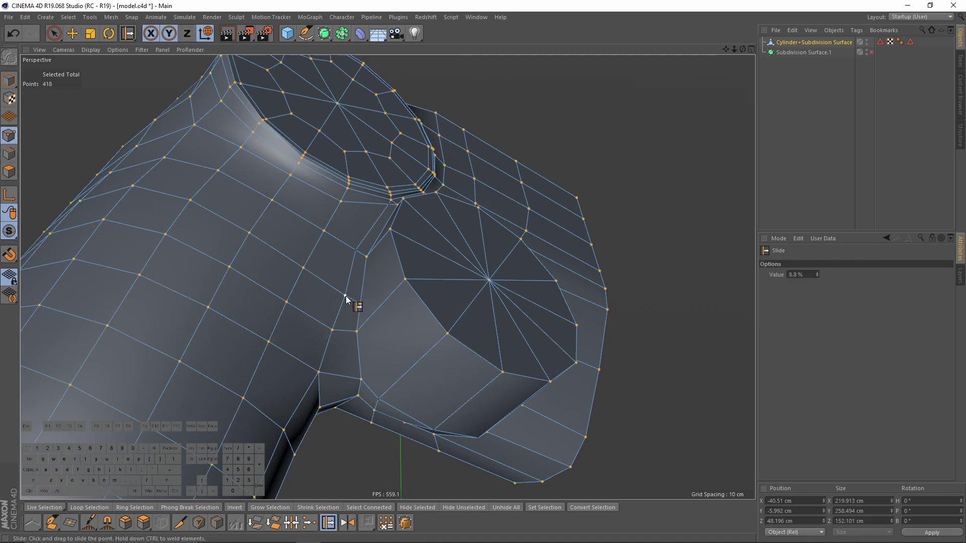
alt+drag(339, 349, 377, 326)
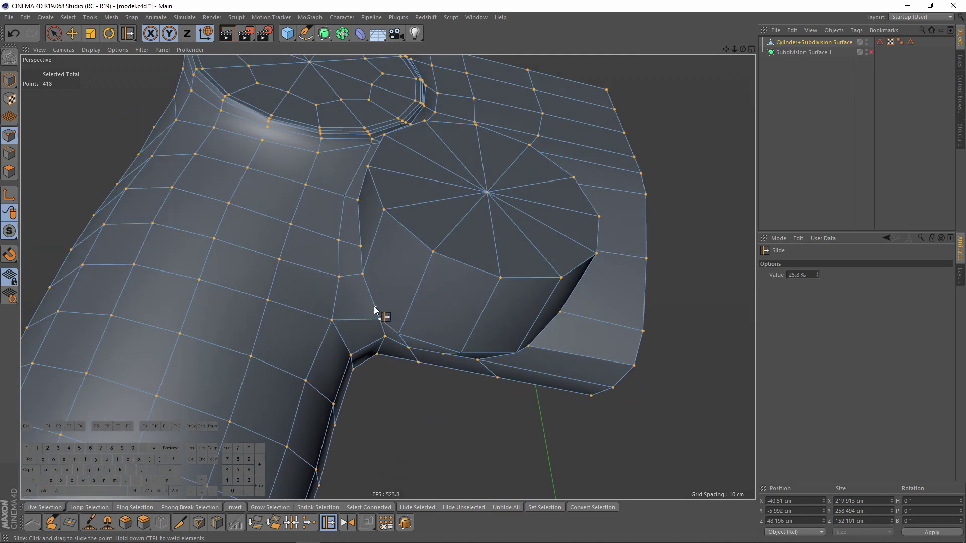
alt+drag(366, 297, 365, 276)
alt+drag(384, 348, 363, 286)
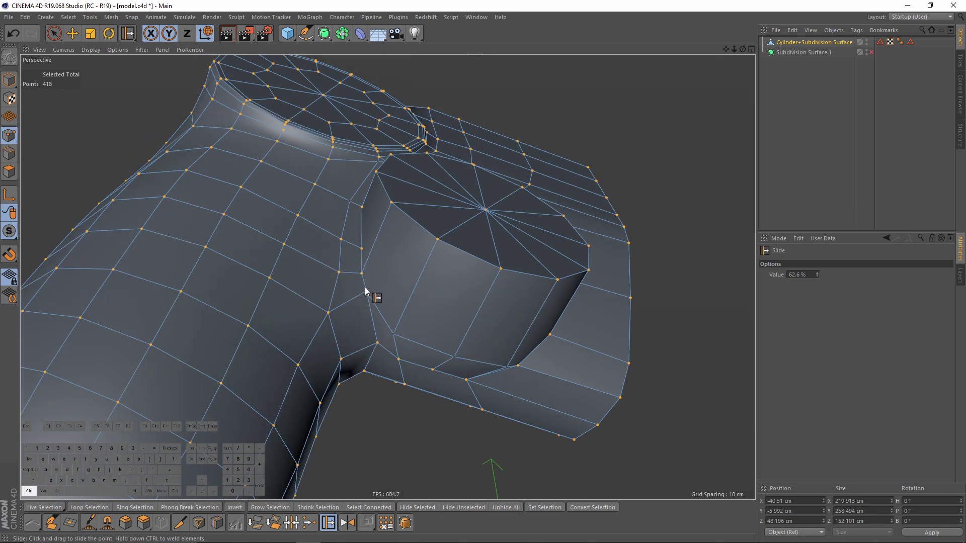
alt+drag(393, 352, 369, 290)
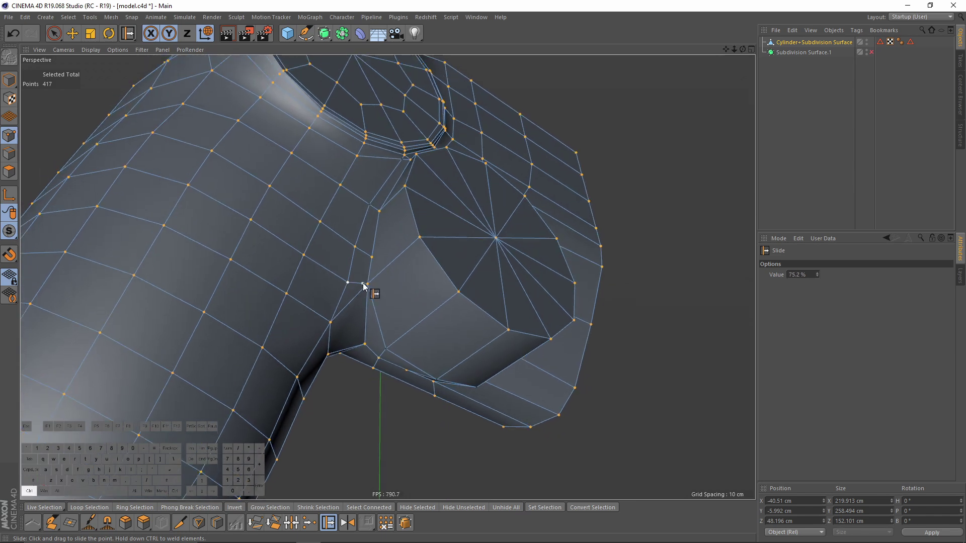
alt+drag(383, 252, 367, 267)
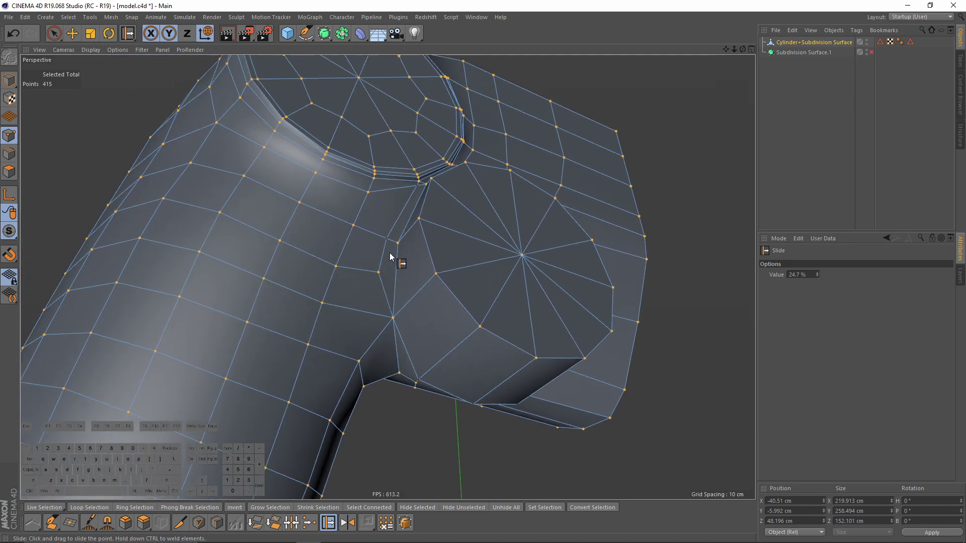
drag(371, 272, 363, 272)
Step: Undo the last slide and move the stray point below the round head's rim onto the neighbouring seam corner
alt+drag(382, 259, 425, 197)
scroll(390, 251, up, 2)
scroll(424, 198, up, 4)
scroll(428, 202, up, 1)
key(ctrl+z)
scroll(421, 202, up, 2)
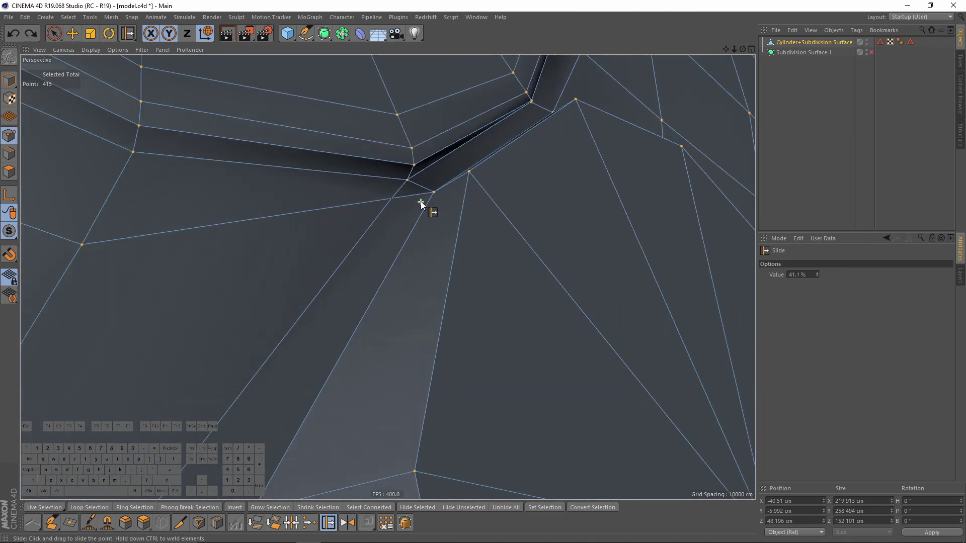
scroll(422, 202, up, 2)
drag(388, 201, 431, 195)
alt+right_drag(432, 194, 381, 227)
Step: Line-cut from the grip point beside the cylinder up to the short edge beneath the round head's rim
key(k)
key(k)
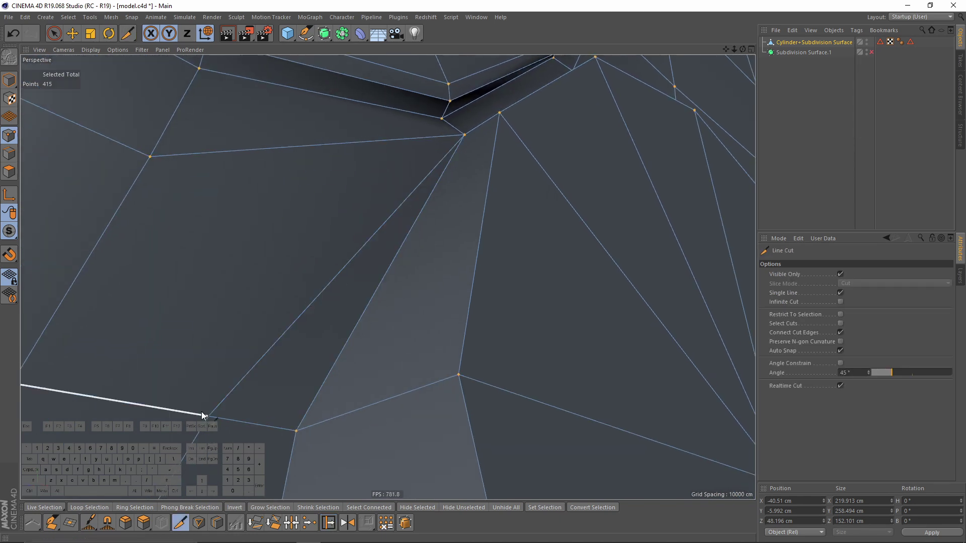
click(206, 414)
scroll(383, 191, up, 3)
click(480, 111)
scroll(438, 146, down, 3)
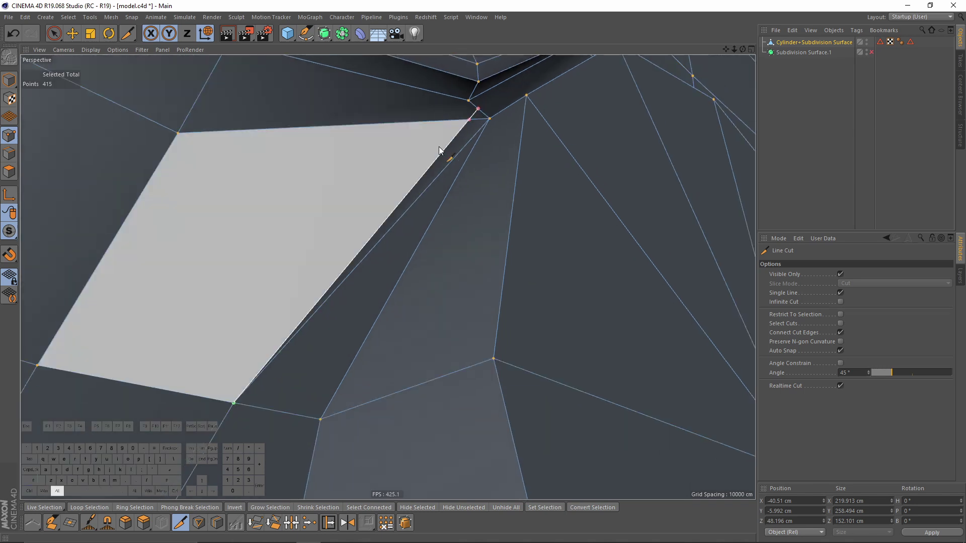
Step: Remove the old long edge running beside the new cut up to the seam corner
click(9, 154)
key(e)
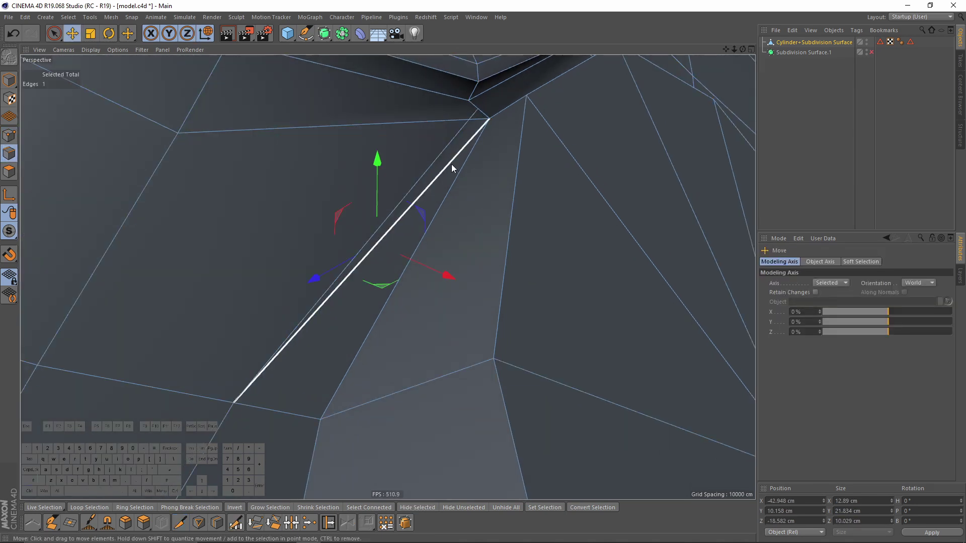
click(451, 164)
Step: Slide the leftover point near the seam corner along its edge onto the upper end of the new cut
click(9, 135)
key(m)
key(o)
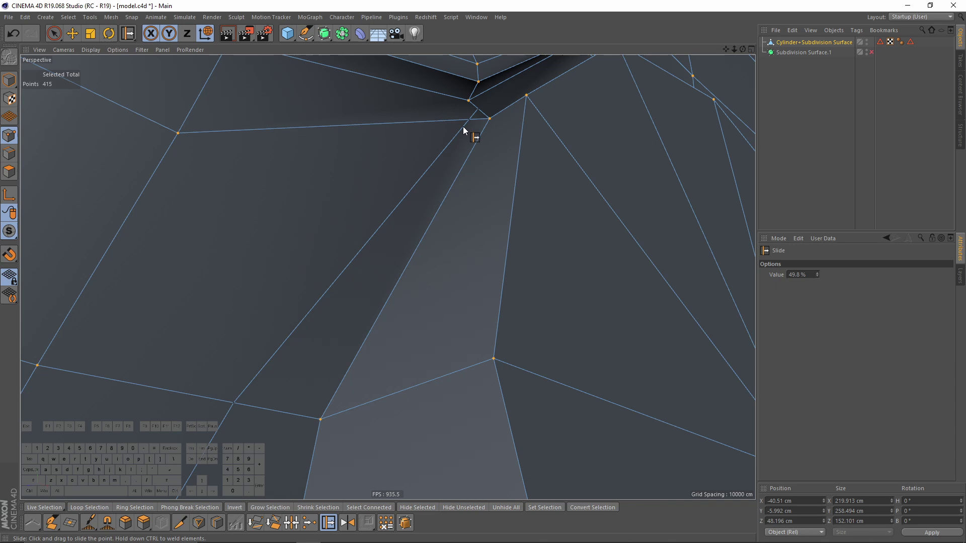
alt+drag(472, 117, 412, 257)
alt+right_drag(412, 253, 421, 253)
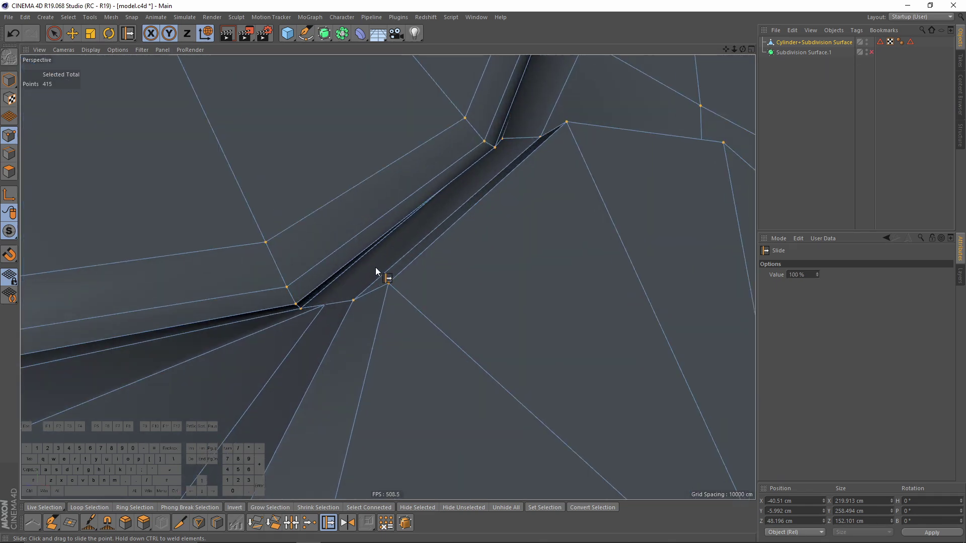
Step: Line-cut from the seam point beneath the round head along the narrow strip to its short end edge
key(k)
key(k)
click(325, 305)
alt+drag(532, 113, 540, 105)
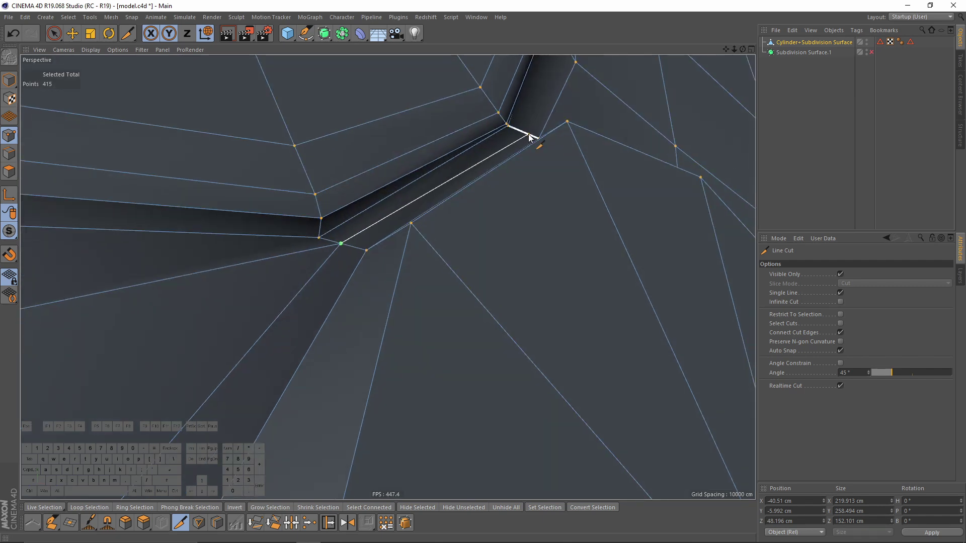
alt+right_drag(565, 129, 529, 146)
alt+drag(539, 147, 457, 189)
alt+drag(614, 226, 472, 161)
double_click(473, 219)
Step: Continue the line cuts along the narrow seam strip between the thumbstick cylinder and the grip
alt+drag(468, 352, 488, 343)
click(474, 337)
alt+drag(453, 373, 392, 395)
double_click(359, 385)
click(273, 400)
click(273, 401)
alt+drag(274, 403, 337, 375)
click(321, 362)
click(320, 360)
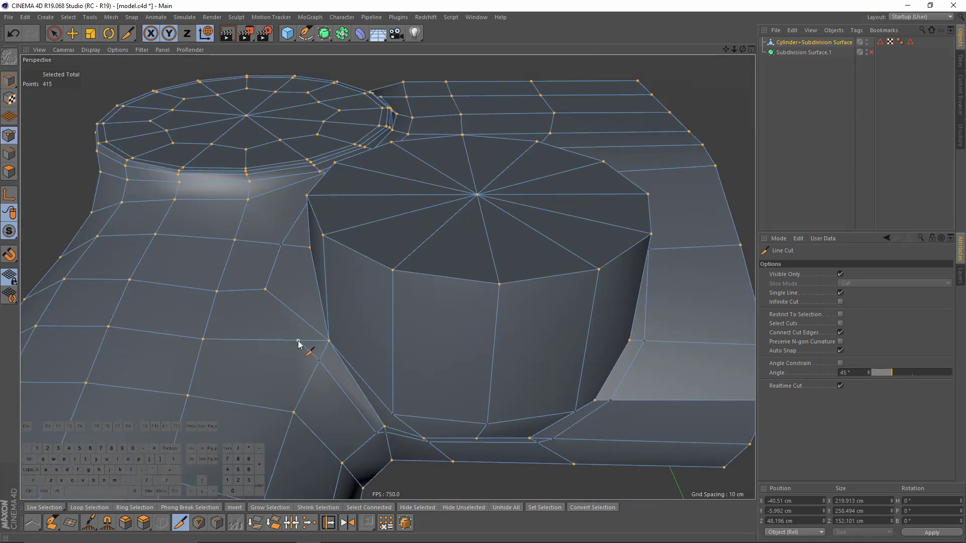
Step: Slide the seam points beside the thumbstick cylinder along their edges to clean up the junction with the grip
alt+drag(302, 346, 325, 337)
click(332, 254)
key(m)
key(o)
scroll(330, 255, up, 2)
alt+drag(388, 277, 330, 285)
scroll(381, 202, up, 4)
drag(394, 202, 393, 398)
scroll(472, 254, down, 3)
alt+drag(392, 398, 473, 304)
alt+drag(359, 349, 451, 337)
Step: Line-cut from the middle point of the cylinder's lower seam across the adjoining block face to the next horizontal edge
key(k)
key(k)
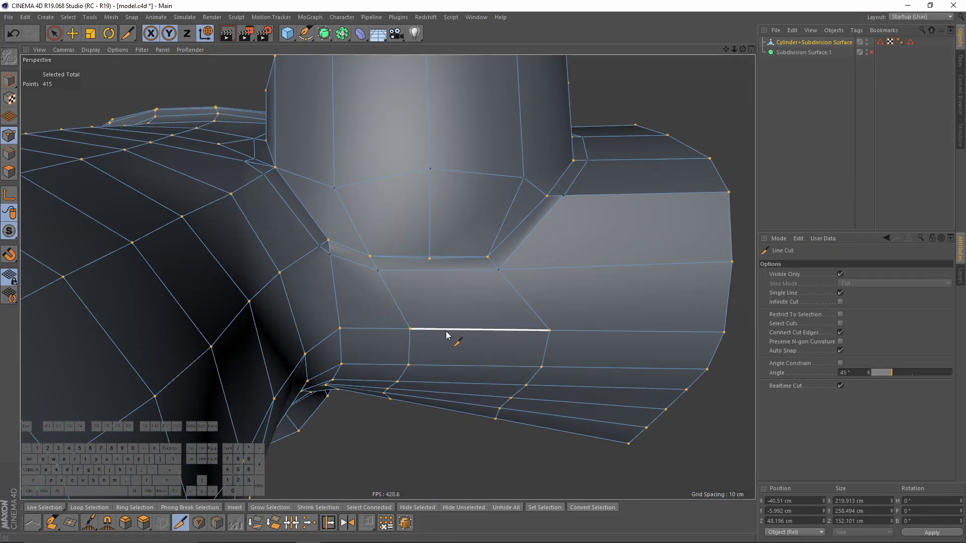
click(430, 260)
click(464, 331)
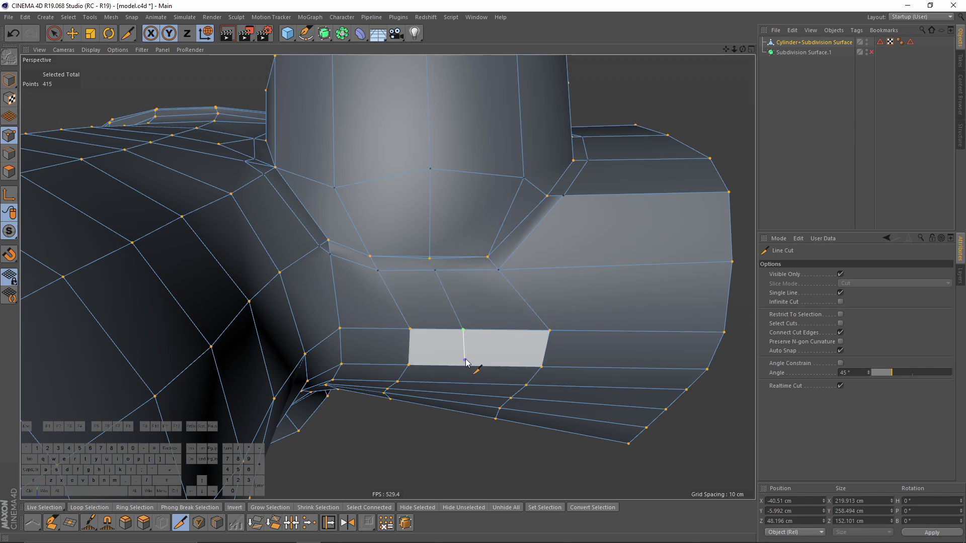
key(space)
scroll(446, 284, up, 5)
key(k)
key(k)
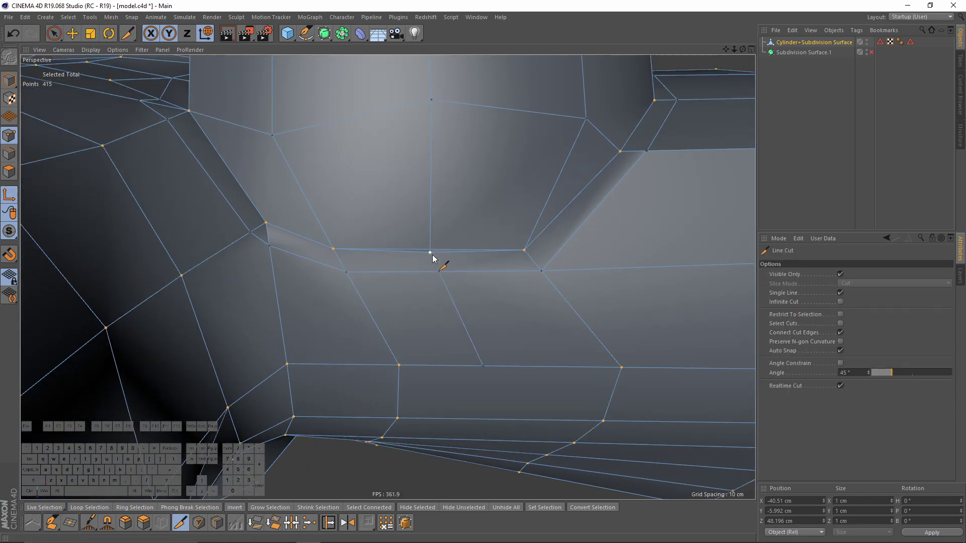
alt+drag(433, 254, 488, 242)
scroll(431, 240, up, 3)
key(space)
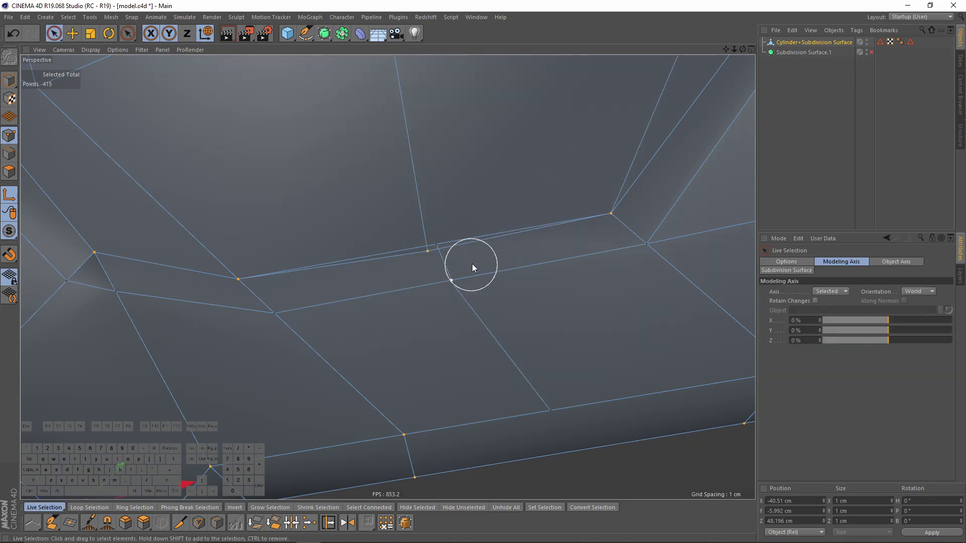
Step: Weld the stray cut point into the neighbouring middle point on the cylinder's lower seam
key(0)
drag(423, 239, 467, 278)
key(m)
key(q)
click(433, 249)
scroll(473, 255, down, 3)
scroll(466, 274, up, 2)
key(space)
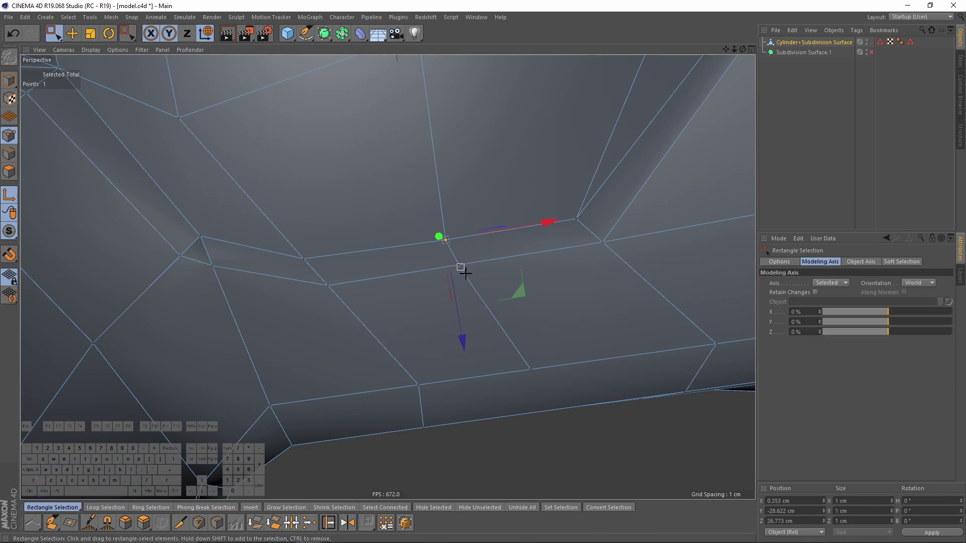
Step: Weld the three clustered points on the loop just below the cylinder's seam into one point
key(m)
key(alt)
key(m)
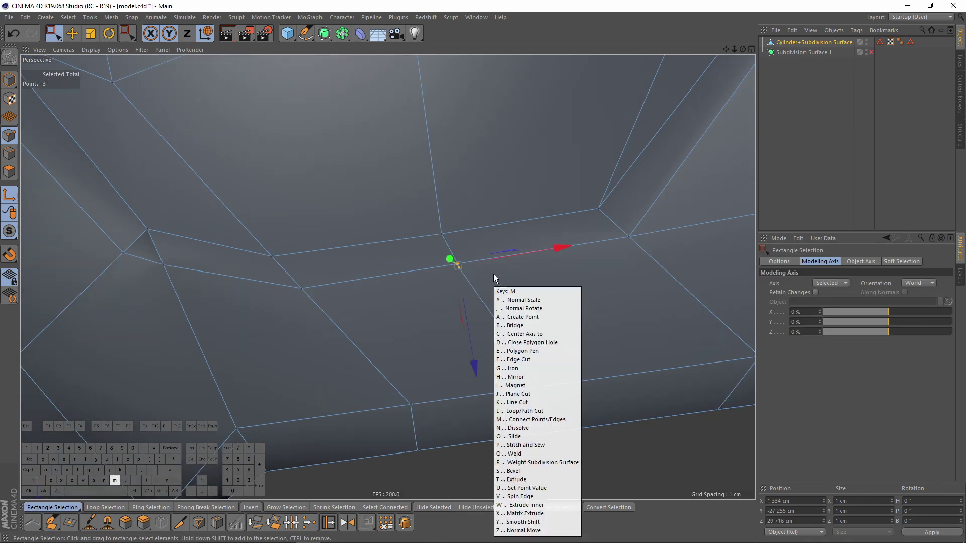
key(h)
key(n)
key(b)
key(space)
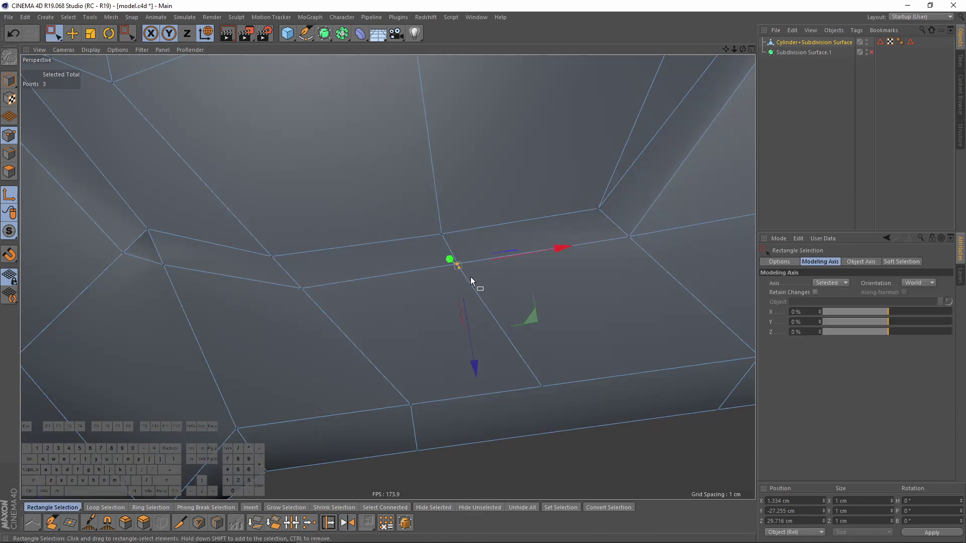
key(m)
key(q)
click(472, 262)
scroll(472, 262, down, 3)
Step: Slide the two grip points beside the cylinder's seam corner along their edges to tidy the narrow faces there
alt+drag(403, 253, 417, 321)
key(m)
key(o)
alt+right_drag(417, 321, 373, 249)
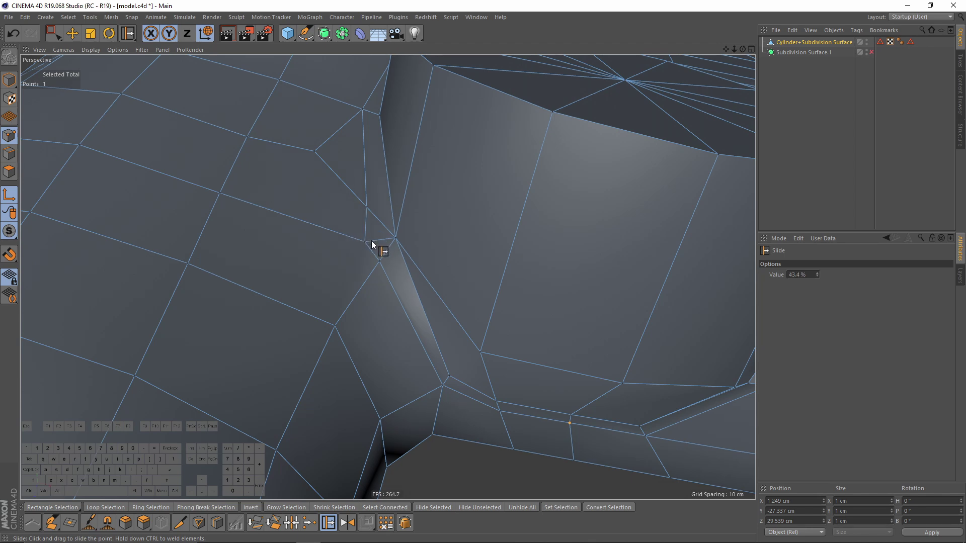
drag(370, 239, 366, 210)
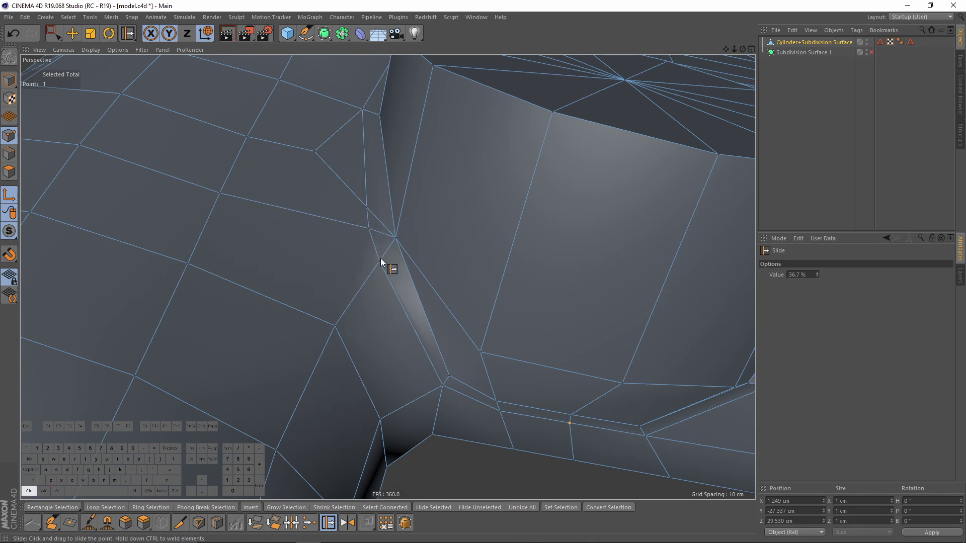
drag(379, 261, 478, 291)
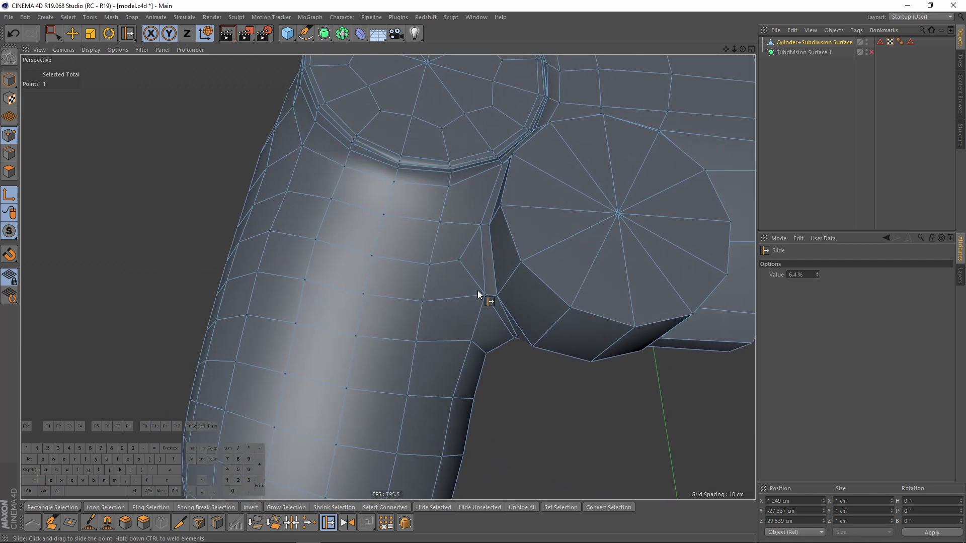
Step: Loop-select the crosswise 20-edge row running around the grip and block, dissolve it, and clear the selection
click(9, 153)
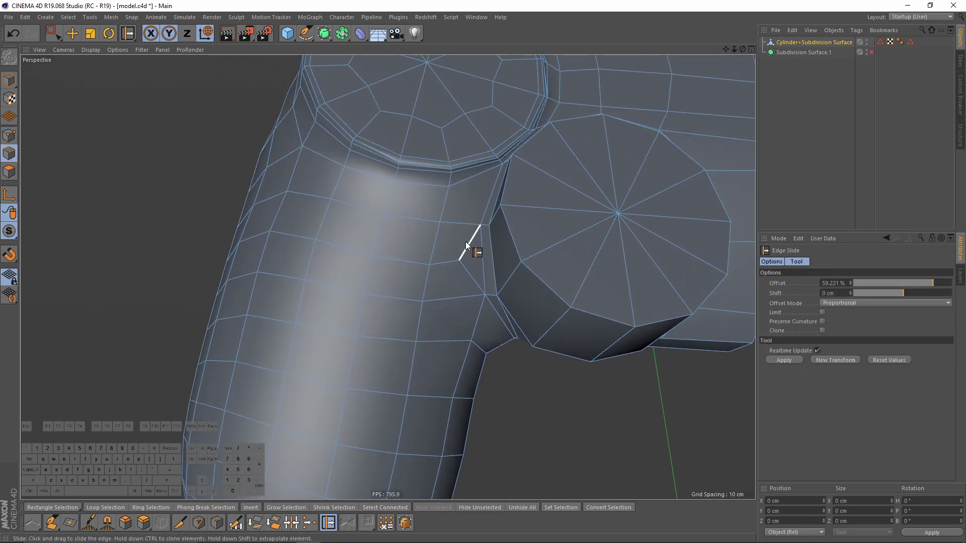
alt+drag(460, 306, 481, 316)
shift+double_click(457, 262)
alt+drag(456, 261, 307, 252)
right_click(540, 269)
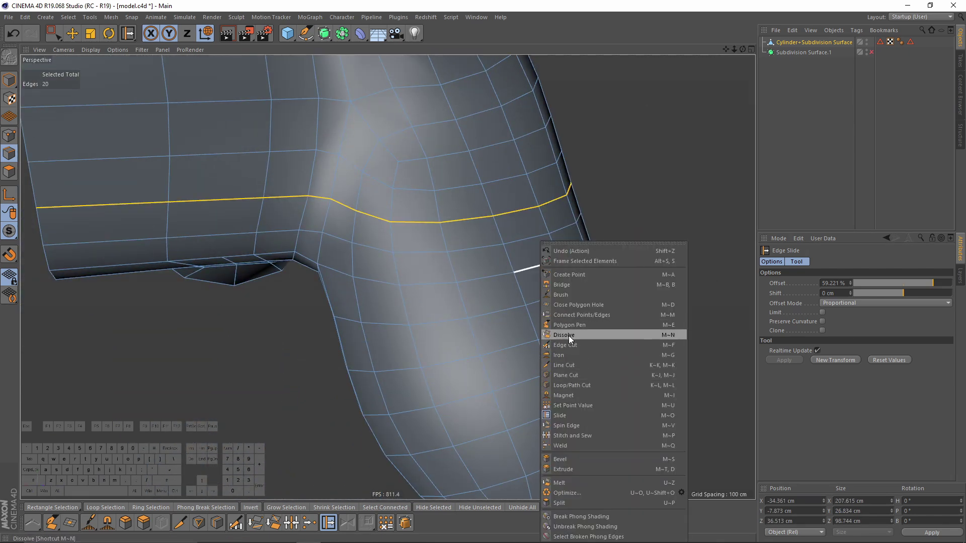
click(568, 336)
click(293, 153)
key(ctrl+shift+a)
Step: Select the crosswise edge row around the upper grip segment by segment and slide it slightly along the grip
alt+drag(557, 243, 436, 217)
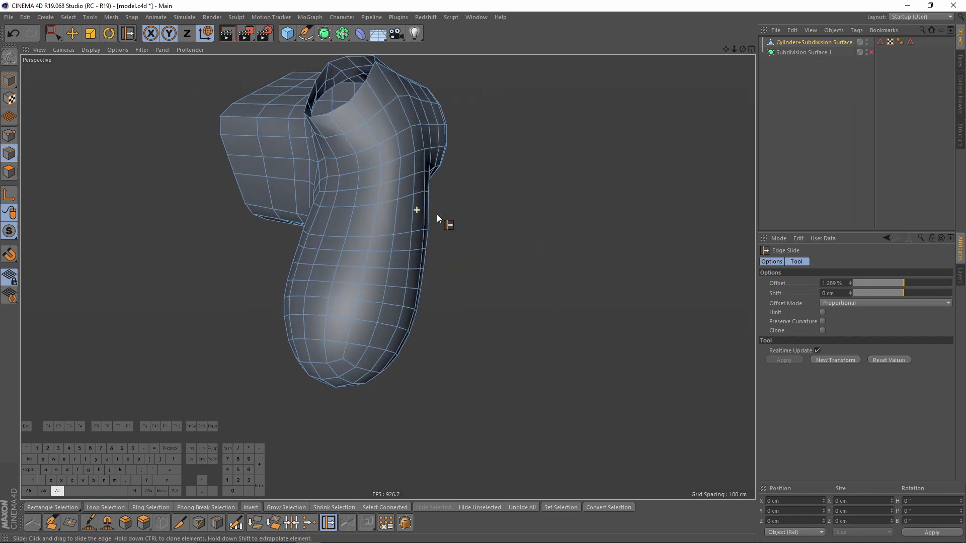
ctrl+shift+click(374, 206)
alt+drag(375, 206, 349, 203)
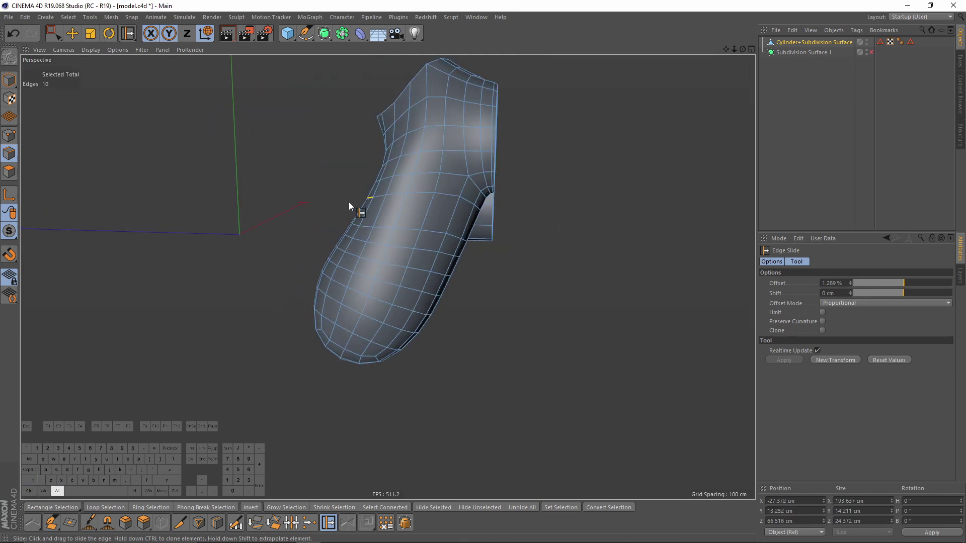
ctrl+shift+click(482, 200)
alt+drag(482, 199, 427, 188)
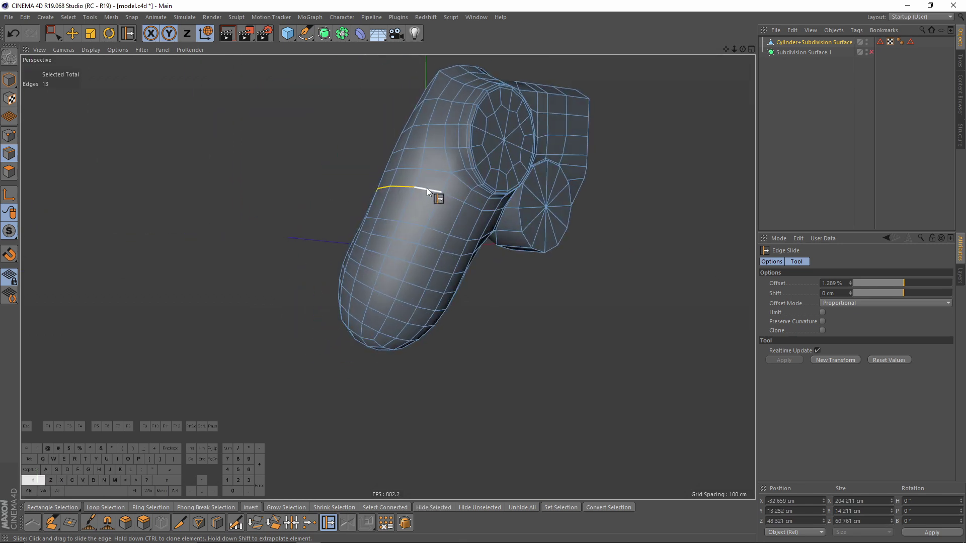
alt+drag(474, 215, 461, 185)
scroll(464, 208, up, 3)
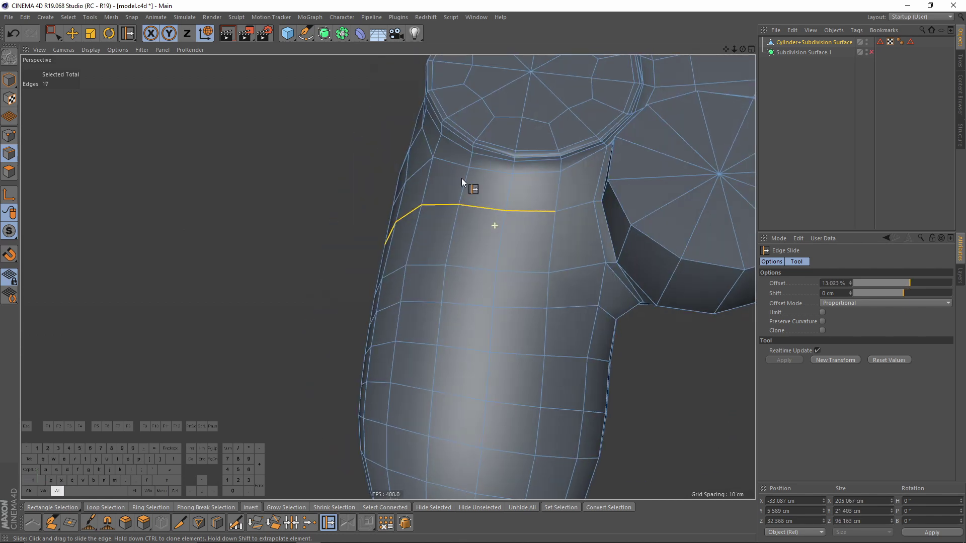
alt+drag(492, 267, 510, 274)
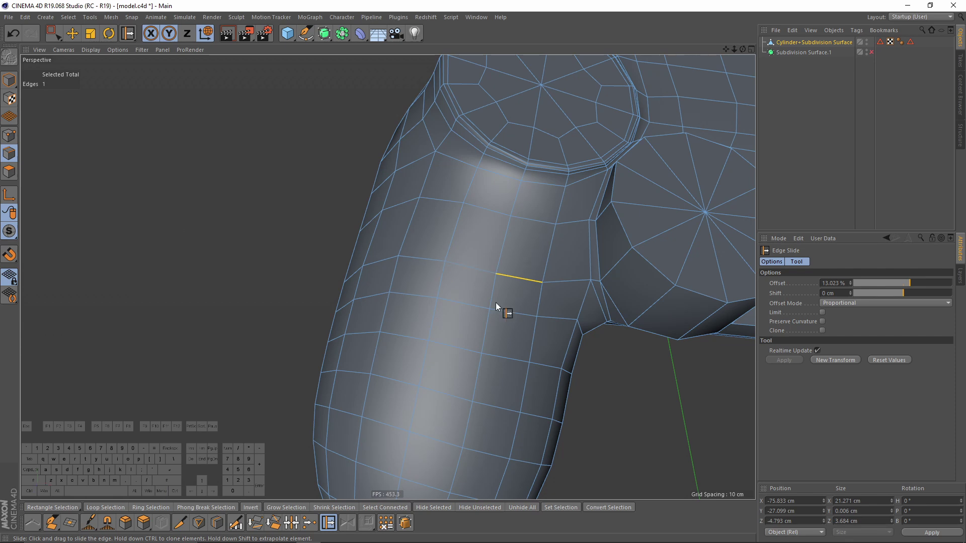
Step: Loop-select another crosswise edge row on the grip and slide it to even out the row spacing
alt+drag(396, 265, 439, 211)
alt+drag(363, 258, 286, 278)
double_click(388, 280)
drag(388, 279, 467, 289)
mouse_move(386, 297)
alt+mouse_down()
mouse_move(332, 280)
mouse_move(344, 263)
alt+mouse_up()
mouse_move(420, 300)
alt+mouse_down()
mouse_move(349, 258)
mouse_move(578, 270)
mouse_move(572, 248)
mouse_move(335, 169)
mouse_move(491, 255)
mouse_move(412, 309)
mouse_move(454, 261)
mouse_move(327, 285)
mouse_move(339, 355)
mouse_move(467, 312)
mouse_move(565, 322)
mouse_move(550, 306)
mouse_move(512, 366)
mouse_move(398, 252)
mouse_move(394, 306)
mouse_move(412, 298)
mouse_move(257, 243)
alt+mouse_up()
Step: Select the 12 cap polygons of the thumbstick cylinder and inset them with Extrude Inner, offset 11.7 cm
click(9, 172)
drag(55, 34, 77, 47)
mouse_move(458, 263)
alt+mouse_down()
mouse_move(490, 273)
mouse_move(414, 261)
alt+mouse_up()
scroll(537, 372, up, 2)
right_click(575, 328)
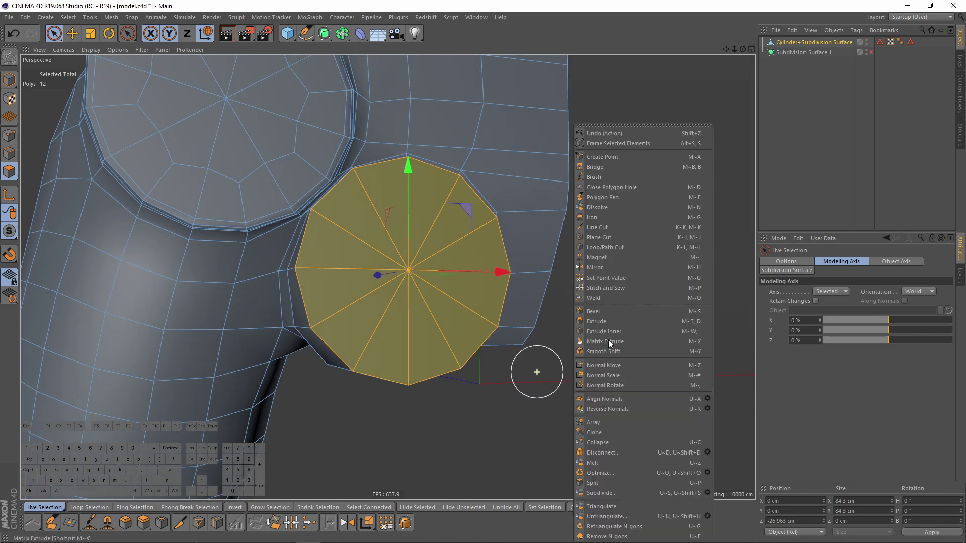
click(612, 332)
drag(612, 332, 649, 332)
Step: Check the inset cap against the reference drawing in an orthographic view and delete the inner cap polygons
middle_click(480, 407)
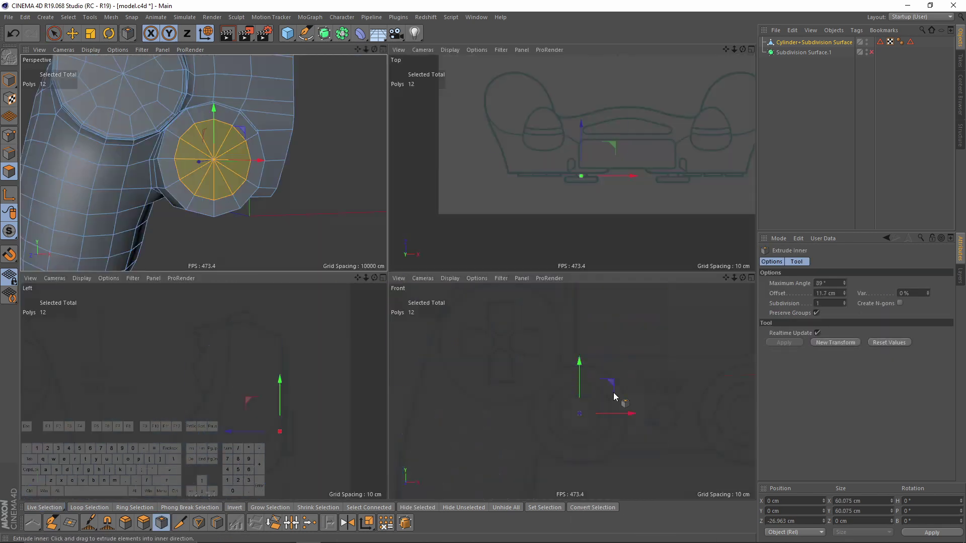
middle_click(480, 406)
scroll(593, 391, up, 2)
mouse_move(594, 391)
mouse_down()
mouse_move(634, 392)
mouse_move(595, 391)
mouse_up()
key(F1)
alt+drag(423, 230, 439, 266)
key(Delete)
Step: Select the slanted edge between the cylinder's side ring and its lower seam on the block side
alt+drag(394, 315, 451, 277)
scroll(428, 199, up, 3)
scroll(451, 277, up, 2)
key(k)
key(k)
alt+drag(511, 243, 460, 261)
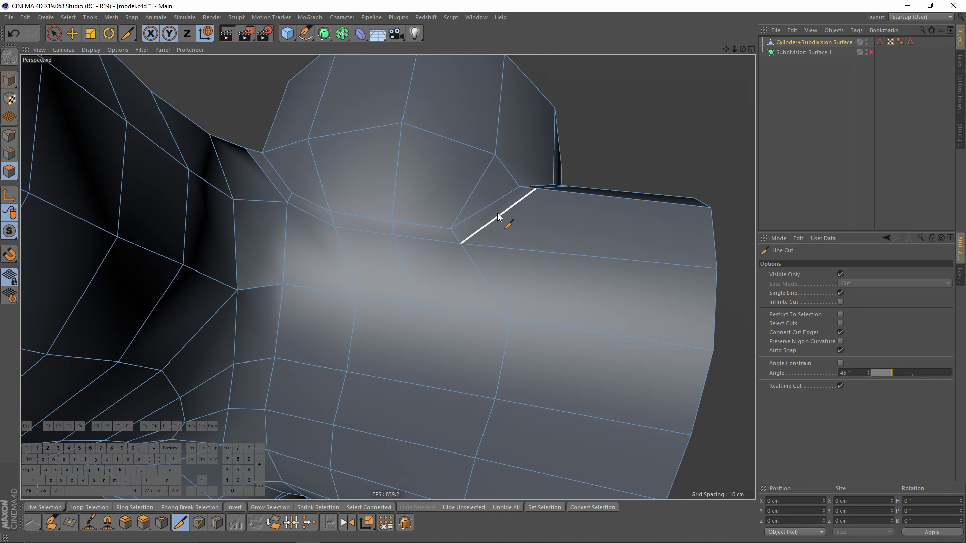
click(9, 153)
key(e)
alt+drag(182, 195, 487, 401)
click(401, 227)
Step: Line-cut from the cylinder's side ring point down through both seam edges to the next horizontal edge of the block
key(k)
key(k)
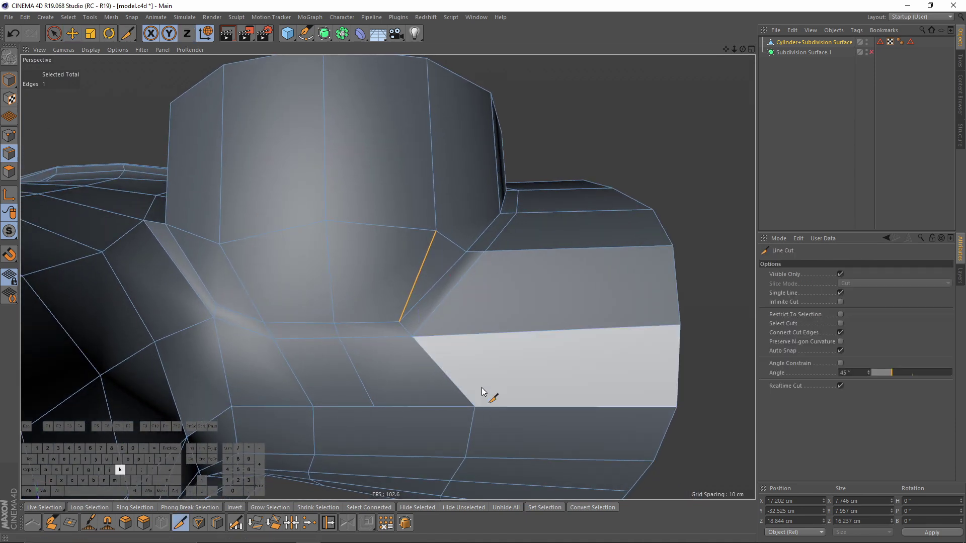
alt+drag(386, 346, 431, 243)
click(431, 238)
click(371, 322)
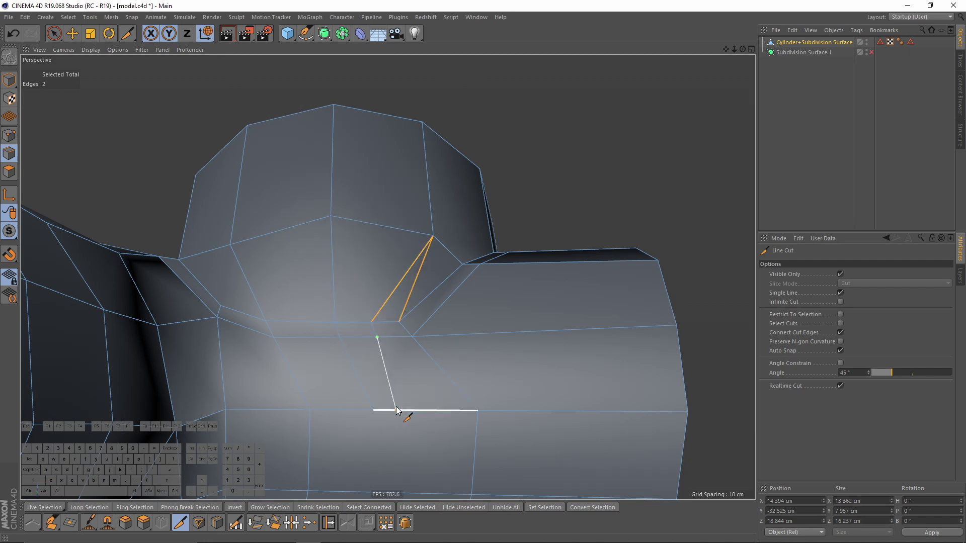
key(e)
Step: Slide the points on the cylinder's lower seam loops along their edges to even out the spacing
click(9, 136)
click(340, 338)
key(m)
key(o)
alt+drag(423, 332, 375, 347)
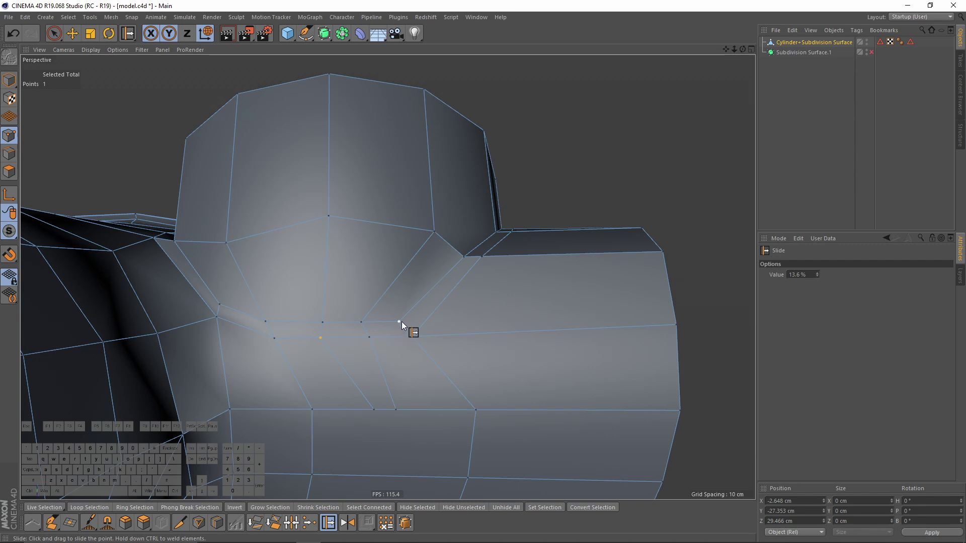
drag(412, 309, 331, 334)
alt+drag(331, 334, 236, 328)
alt+drag(251, 361, 281, 262)
Step: Select the three ring points on the cylinder's underside and move them slightly along the cylinder's axis
key(e)
click(282, 259)
alt+drag(272, 349, 346, 277)
shift+click(356, 255)
shift+click(428, 378)
alt+drag(429, 378, 372, 294)
drag(365, 236, 370, 254)
alt+drag(400, 285, 357, 248)
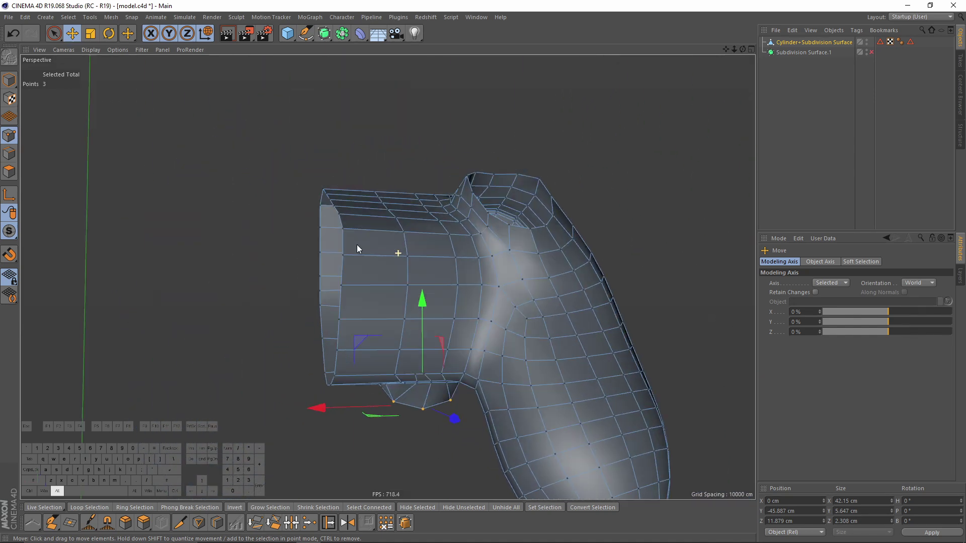
Step: Line-cut from the open cut end nearer the grip on the block's underside across the next two quad rows
scroll(436, 331, up, 8)
key(m)
key(o)
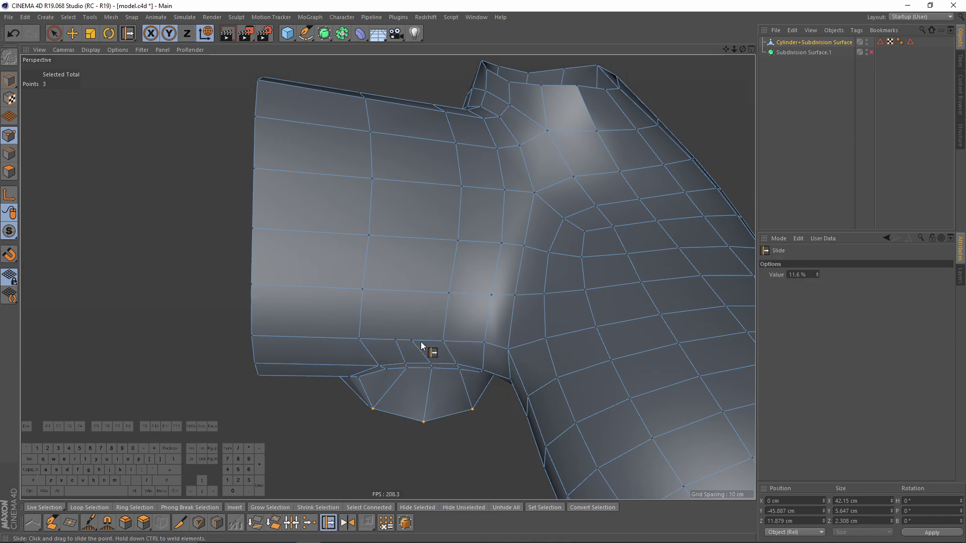
alt+drag(409, 340, 422, 358)
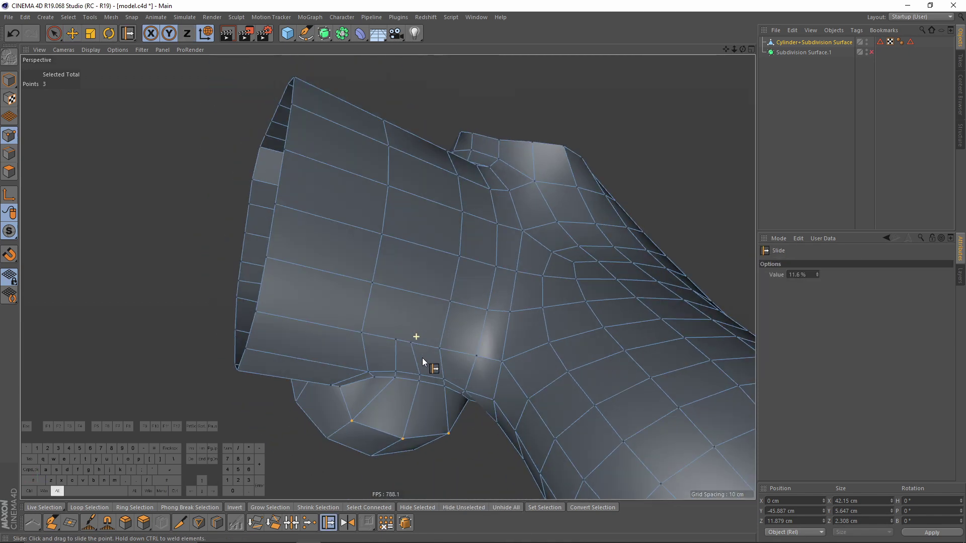
scroll(418, 351, up, 3)
key(m)
key(k)
click(409, 340)
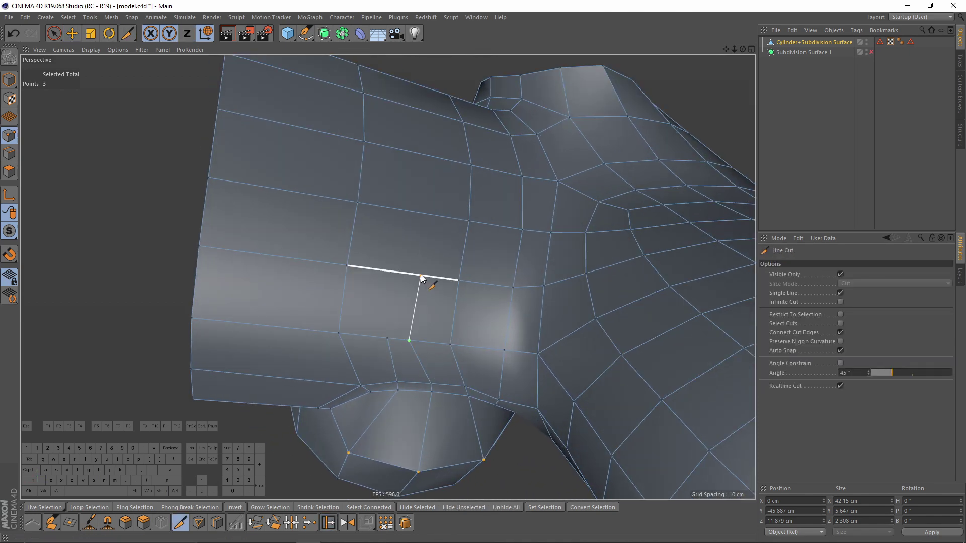
click(430, 214)
Step: Line-cut from the other open cut end on the block's underside across the same quad rows
click(387, 339)
click(382, 269)
scroll(401, 216, down, 3)
alt+drag(401, 216, 365, 329)
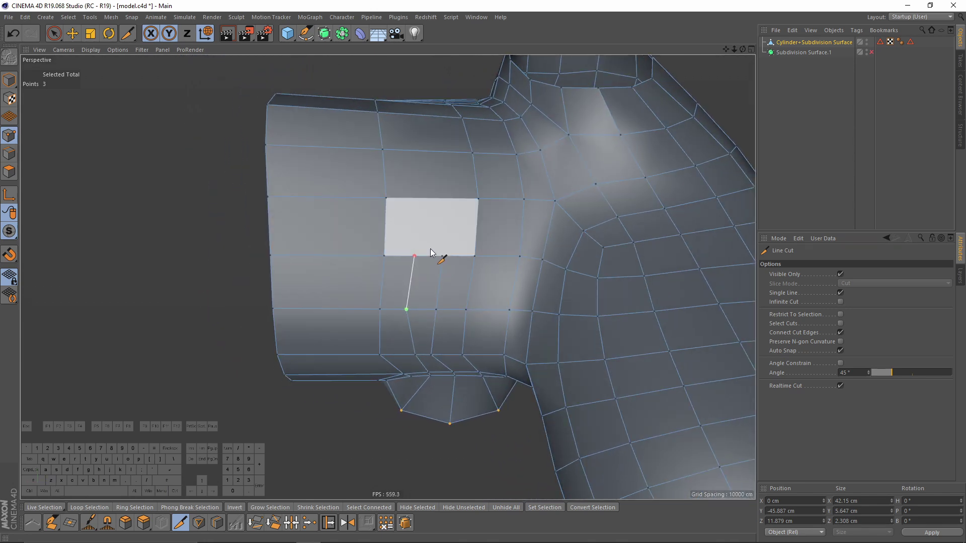
Step: Cut diagonally from the grip-side cut's upper end to the opposite quad corner and slide the neighbouring cut's end point down its edge
alt+drag(430, 248, 433, 290)
click(448, 271)
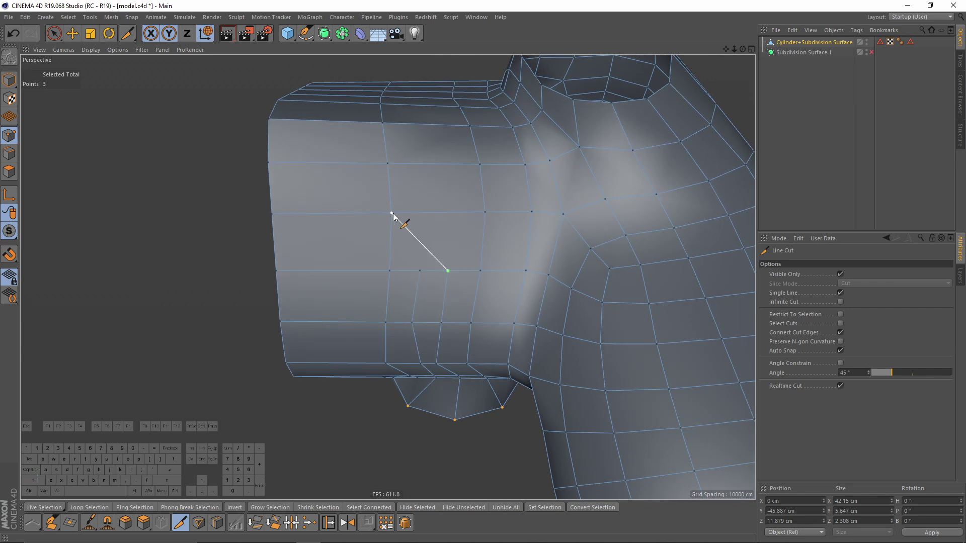
key(m)
key(o)
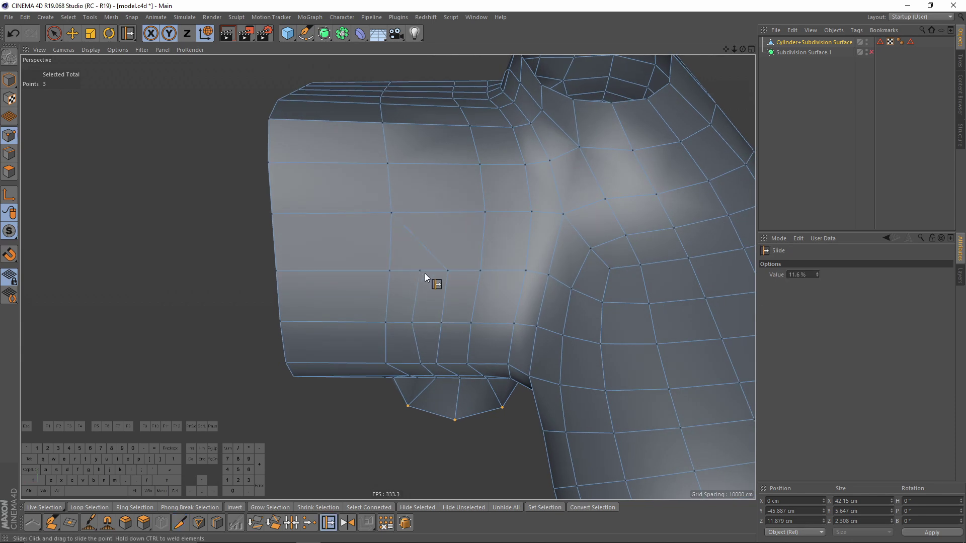
drag(421, 271, 442, 249)
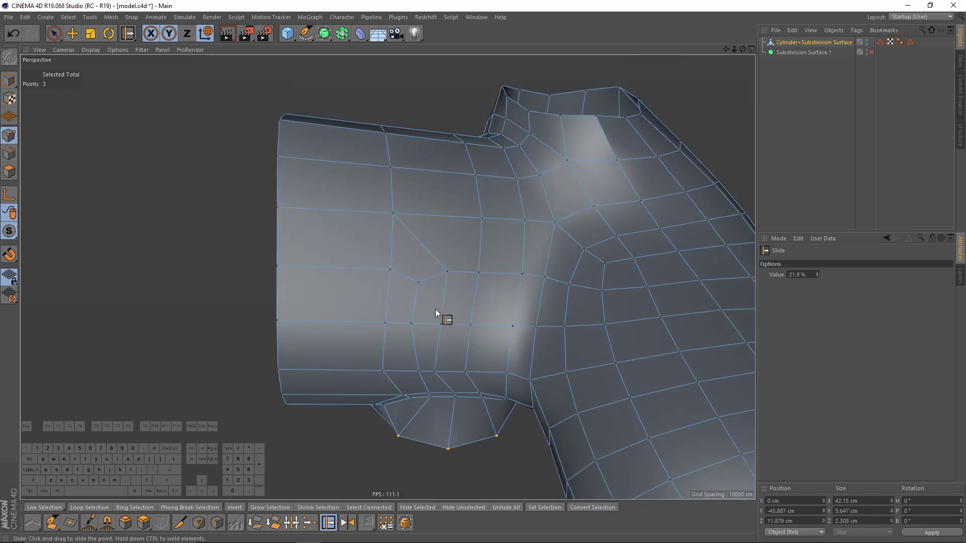
alt+drag(277, 267, 421, 334)
Step: Line-cut diagonally between two opposite quad corners where the cylinder's raised opening meets the block's upper corner
alt+drag(396, 371, 444, 305)
scroll(409, 283, up, 5)
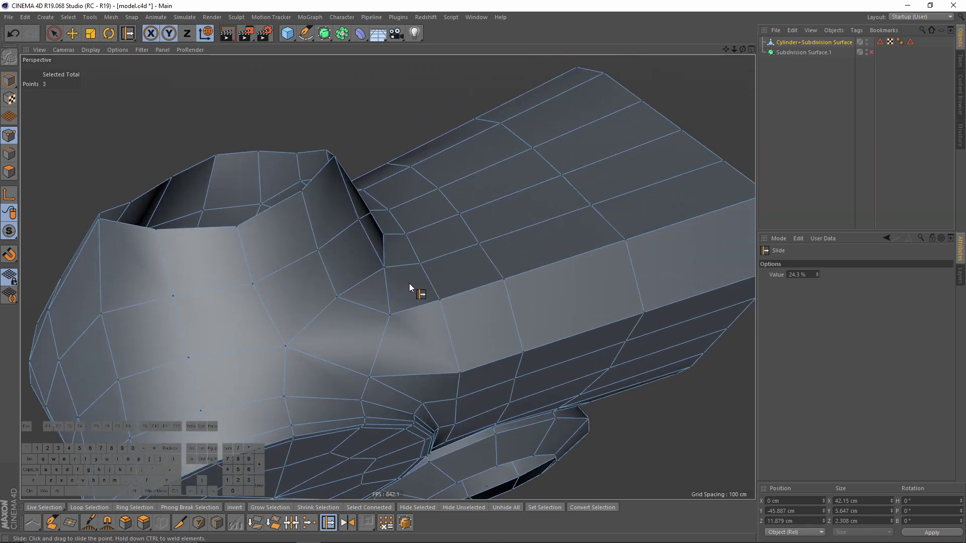
key(k)
key(k)
click(420, 264)
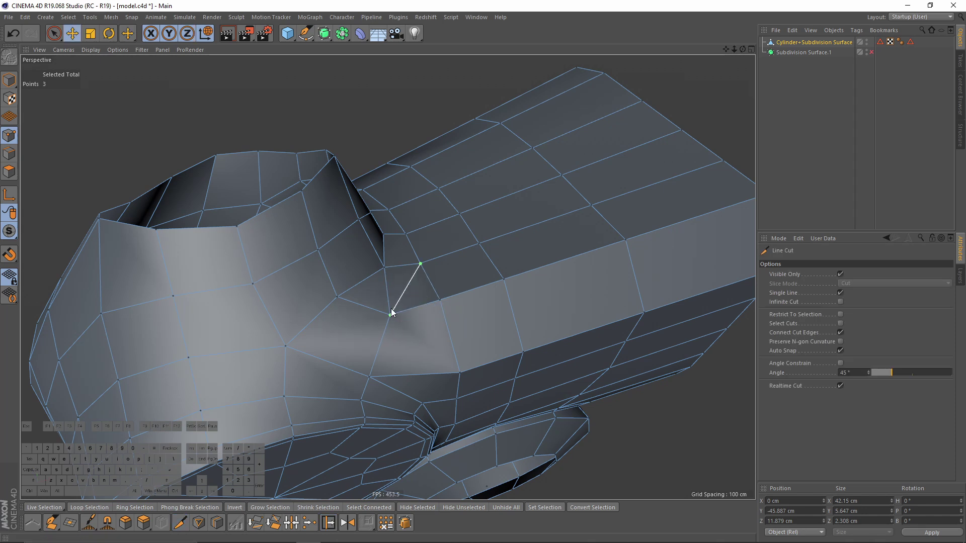
click(392, 313)
Step: Dissolve the short edge beside the new diagonal cut at the base of the raised opening
key(e)
click(394, 279)
right_click(495, 324)
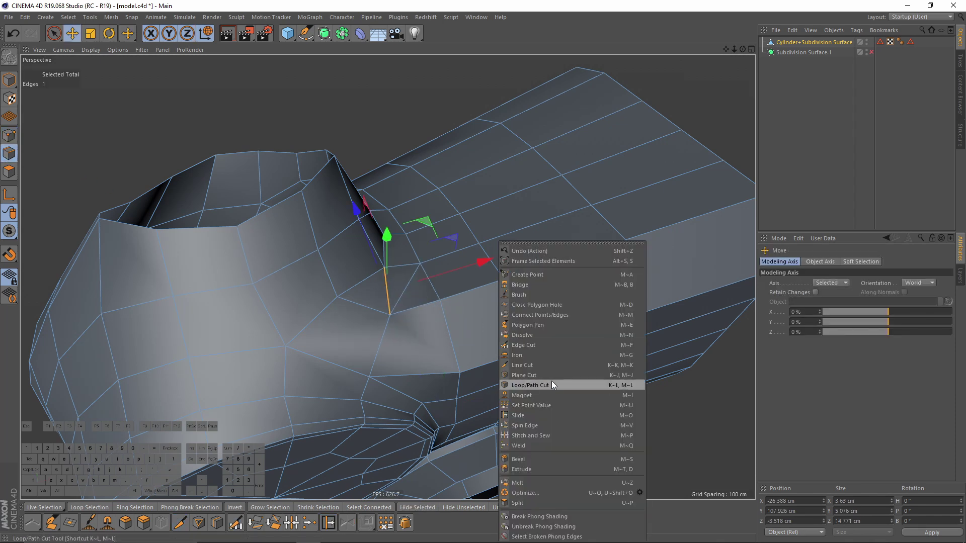
click(532, 334)
alt+drag(497, 299, 523, 277)
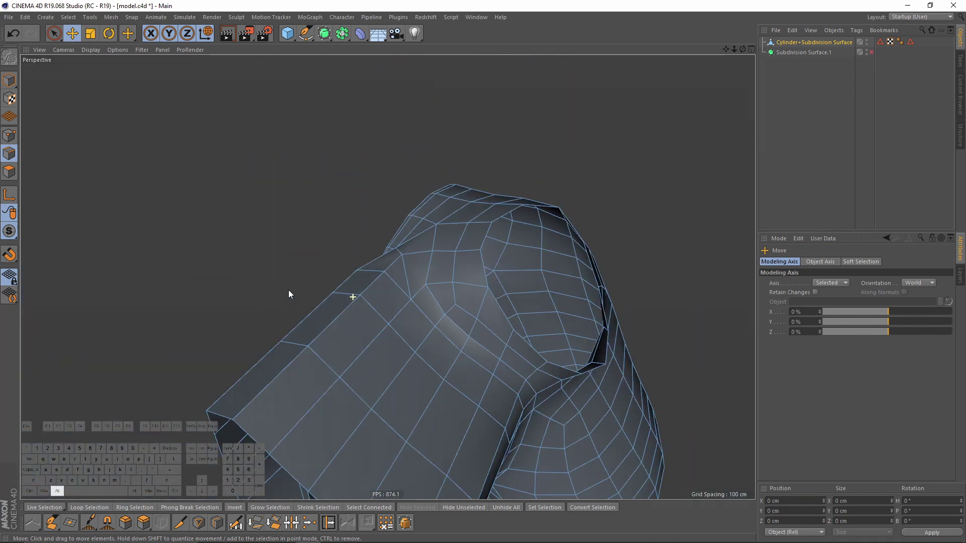
Step: Slide the points around the junction of the raised opening and the block along their edges to even out the quads
click(9, 135)
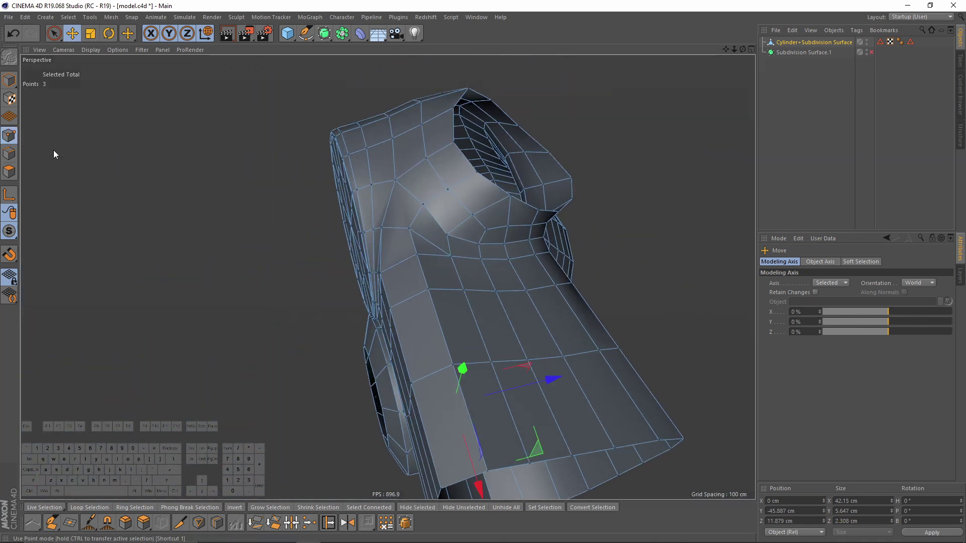
key(m)
key(o)
alt+drag(448, 234, 388, 209)
alt+drag(388, 210, 409, 216)
key(Return)
key(ctrl+z)
click(9, 136)
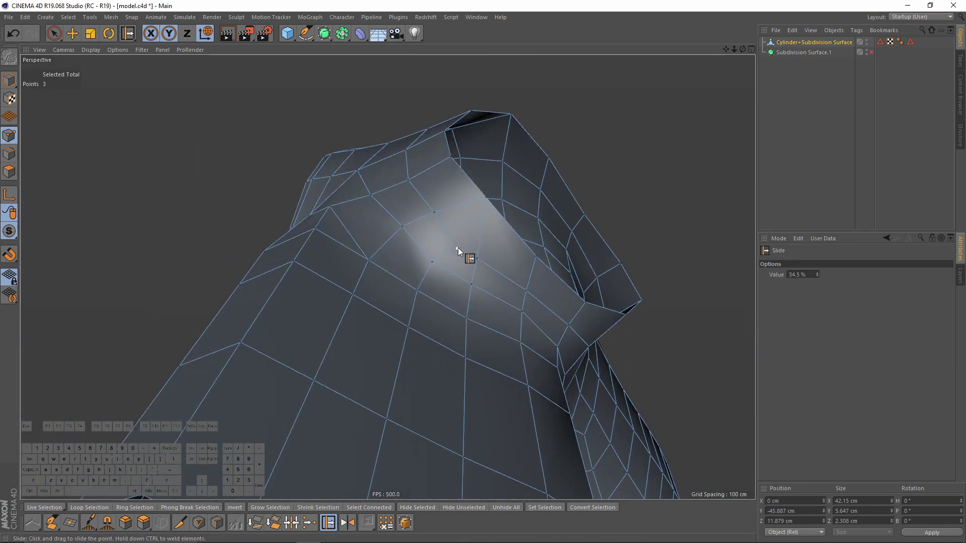
mouse_move(479, 250)
alt+mouse_down()
mouse_move(466, 253)
mouse_move(490, 263)
alt+mouse_up()
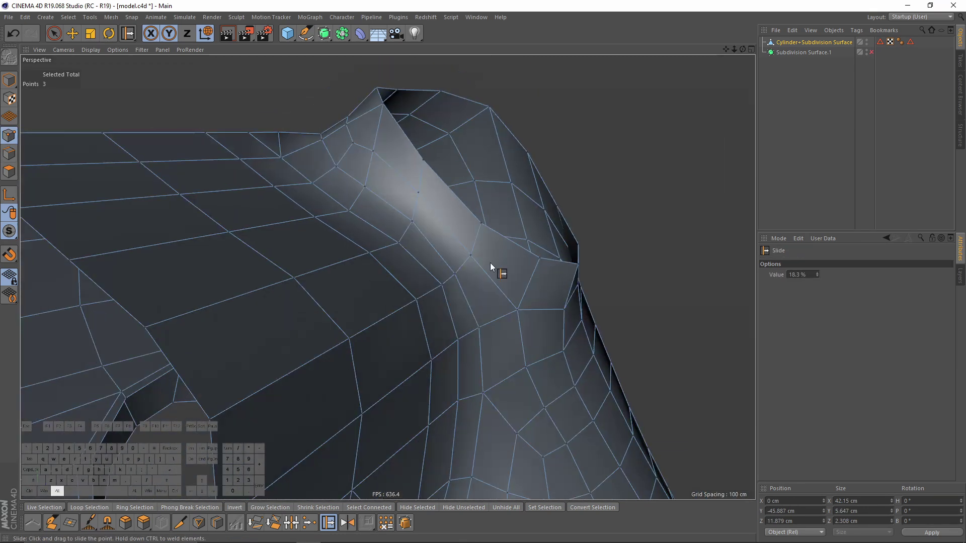
alt+drag(521, 310, 467, 325)
alt+drag(473, 373, 689, 158)
Step: Nest the Cylinder+Subdivision Surface mesh under Subdivision Surface.1 and enable the smoothing
drag(807, 42, 803, 52)
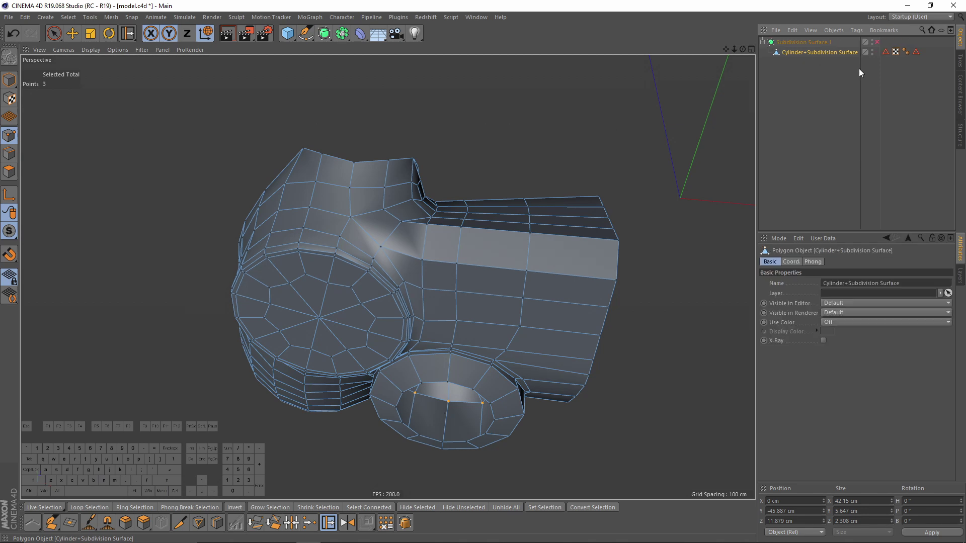
click(877, 42)
click(871, 104)
alt+drag(499, 334, 498, 237)
click(823, 56)
scroll(510, 313, up, 5)
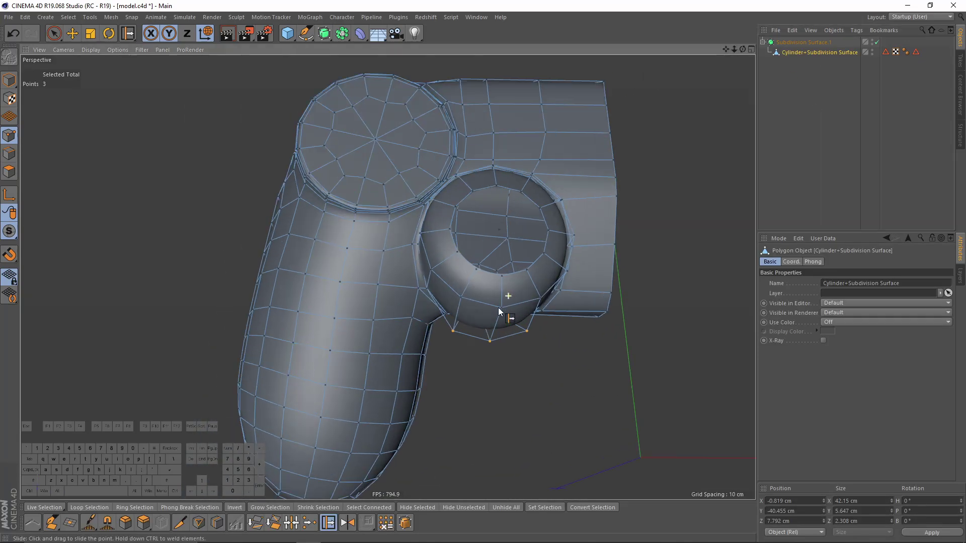
Step: Loop-cut an extra edge ring around the rounded rim of the thumbstick cylinder
key(k)
key(l)
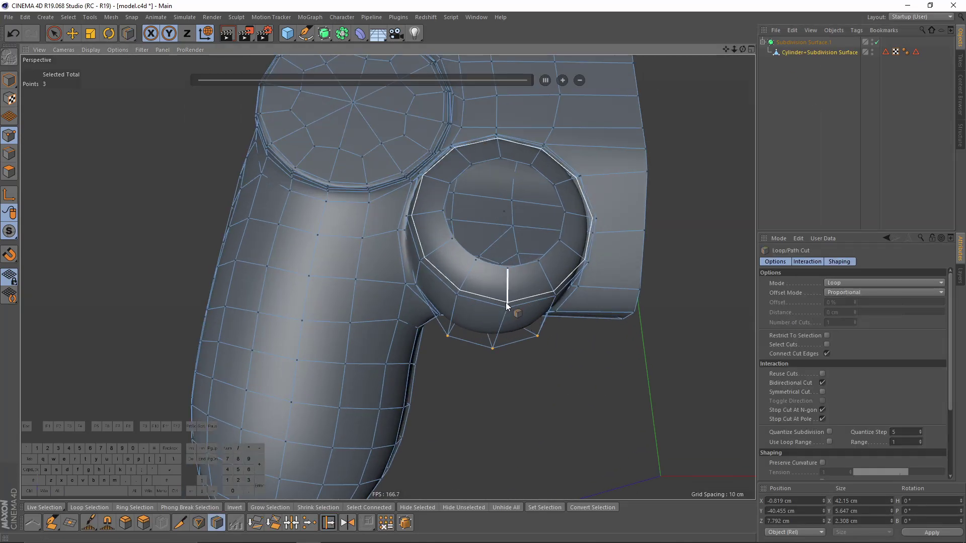
click(506, 303)
click(797, 199)
Step: Examine the grip and thumbstick surfaces from several sides, toggling the subdivision smoothing to compare
alt+right_drag(477, 302, 457, 306)
alt+drag(457, 307, 534, 236)
alt+middle_drag(490, 305, 459, 219)
alt+drag(459, 219, 448, 150)
alt+right_drag(448, 262, 481, 267)
alt+drag(446, 271, 448, 375)
alt+right_drag(449, 376, 435, 362)
alt+drag(434, 361, 606, 236)
click(805, 52)
key(q)
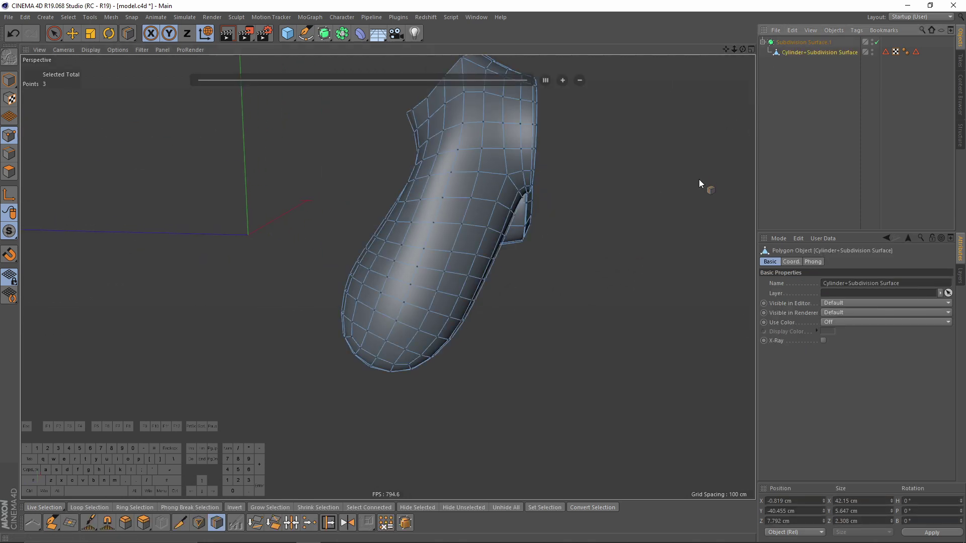
alt+drag(479, 210, 453, 191)
key(q)
click(839, 131)
alt+drag(634, 216, 626, 132)
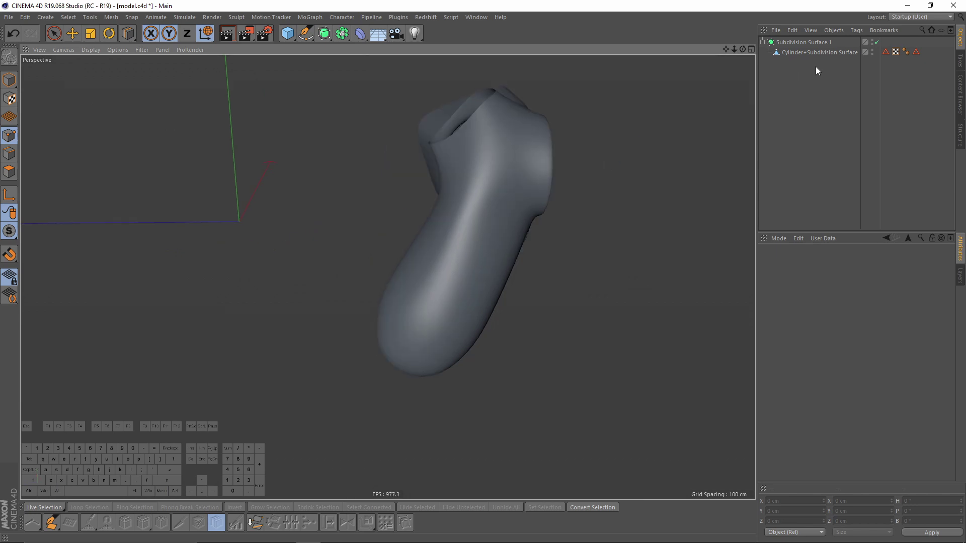
Step: Turn off the subdivision smoothing on the mesh and activate Live Selection for editing the grip's points
click(819, 53)
key(q)
scroll(495, 217, up, 3)
alt+drag(493, 216, 558, 144)
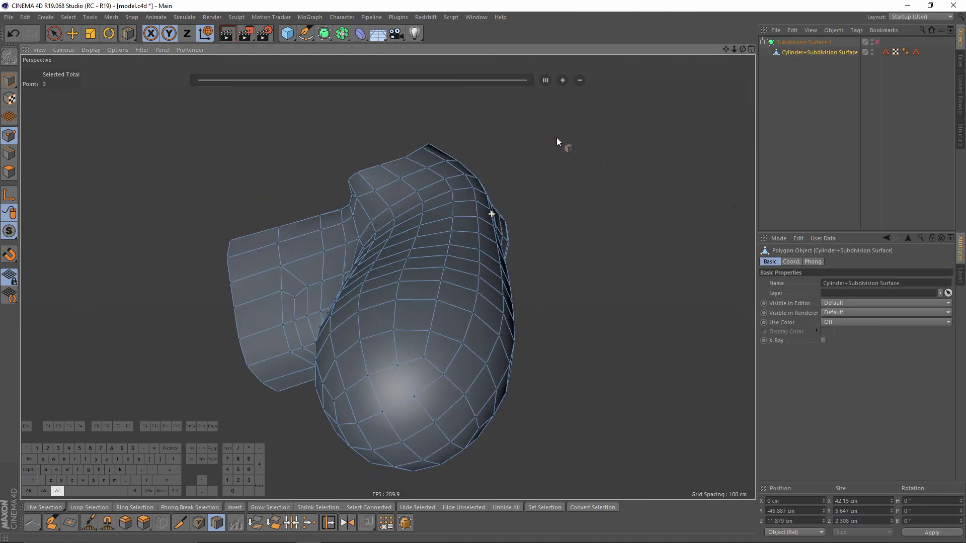
scroll(464, 215, up, 4)
key(e)
click(57, 33)
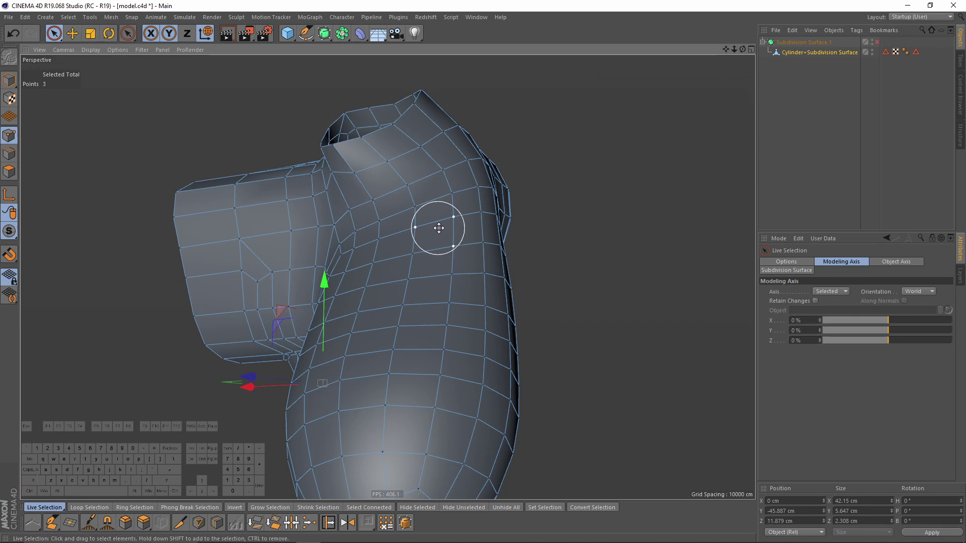
Step: Select three neighbouring points in one column of the upper grip's outer side and compare them with the Left view
middle_click(438, 228)
middle_click(274, 394)
alt+middle_drag(392, 336, 394, 301)
middle_click(393, 299)
middle_click(282, 174)
mouse_move(408, 209)
alt+mouse_down()
mouse_move(314, 211)
mouse_move(418, 252)
mouse_move(392, 282)
mouse_move(423, 182)
mouse_move(388, 312)
alt+mouse_up()
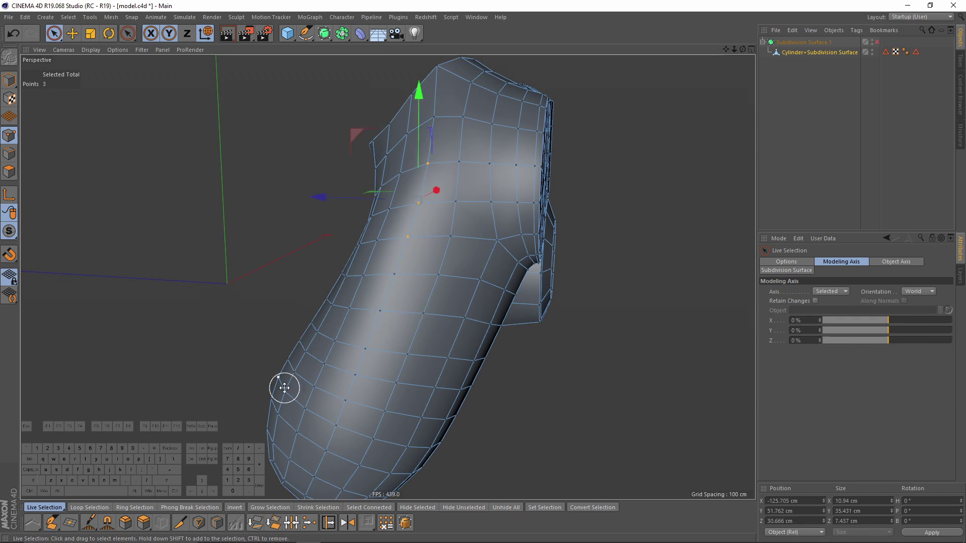
middle_click(282, 388)
middle_click(282, 389)
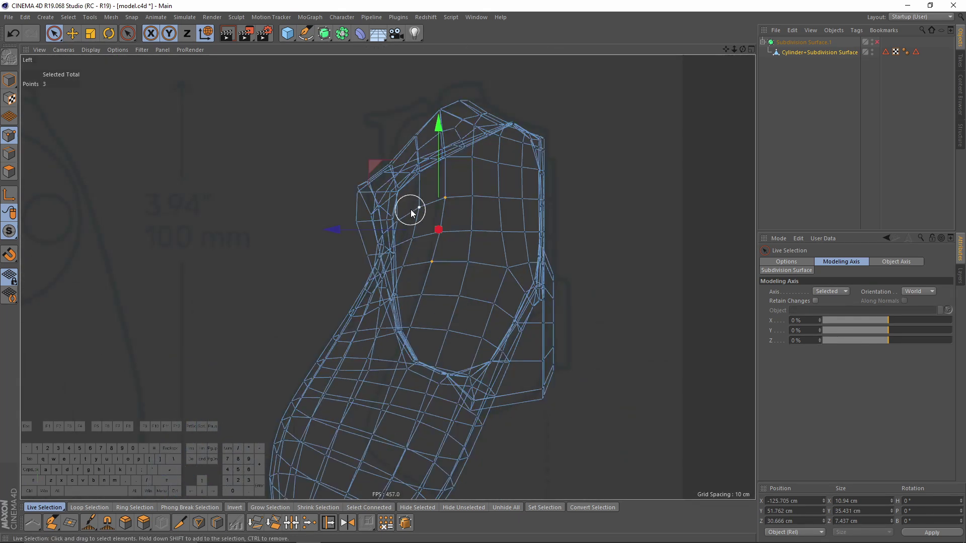
Step: Select two adjacent points on the upper grip's outer side and adjust their position to smooth the curvature
middle_click(411, 228)
middle_click(296, 145)
alt+drag(403, 177, 412, 140)
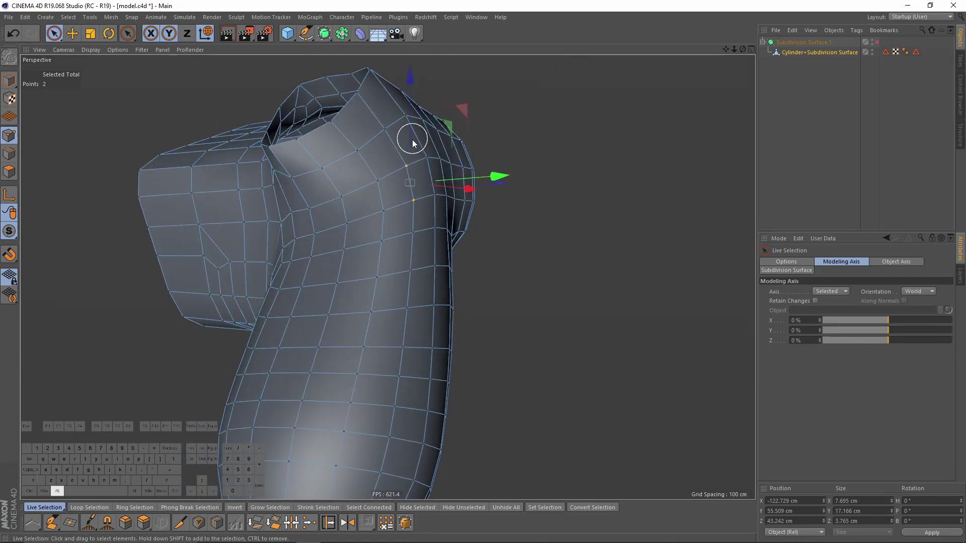
alt+drag(433, 226, 431, 166)
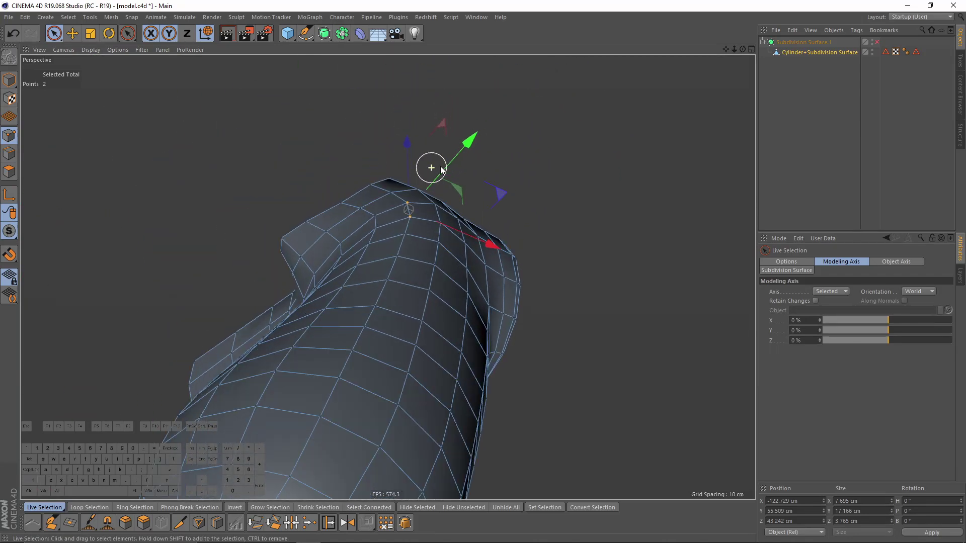
click(410, 216)
Step: Select single points farther down the grip's rear side and nudge them slightly outward along X
alt+drag(410, 216, 351, 278)
alt+drag(372, 267, 348, 255)
click(347, 257)
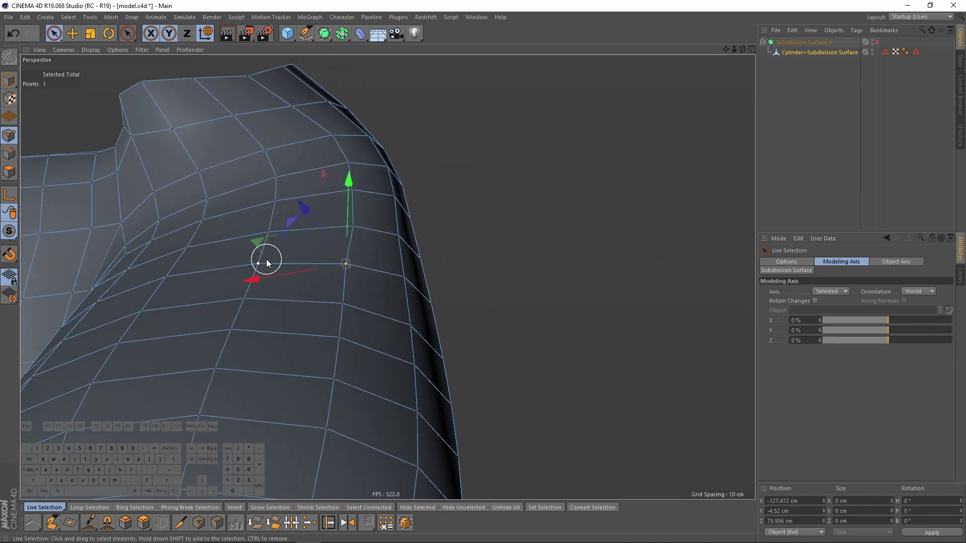
drag(260, 280, 262, 278)
alt+drag(262, 278, 364, 298)
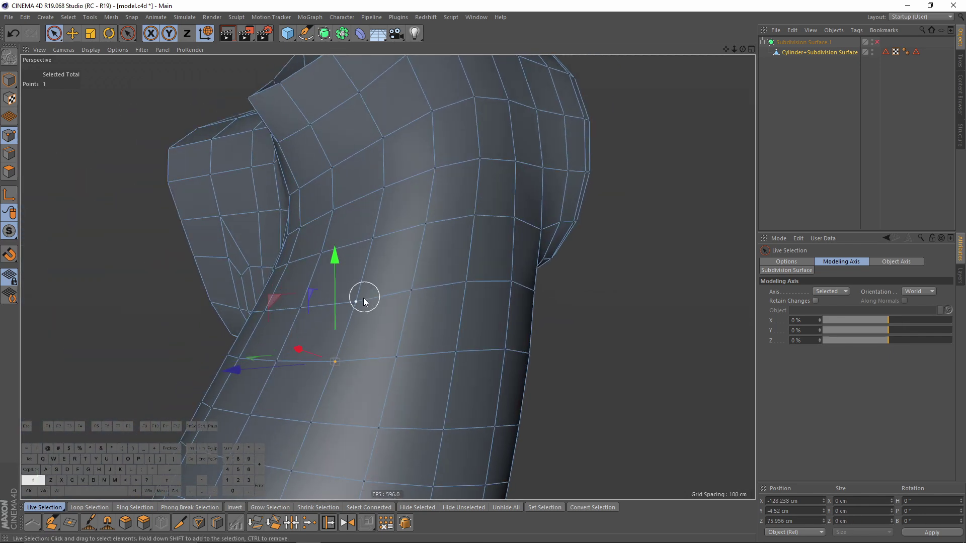
alt+drag(378, 229, 405, 241)
click(351, 248)
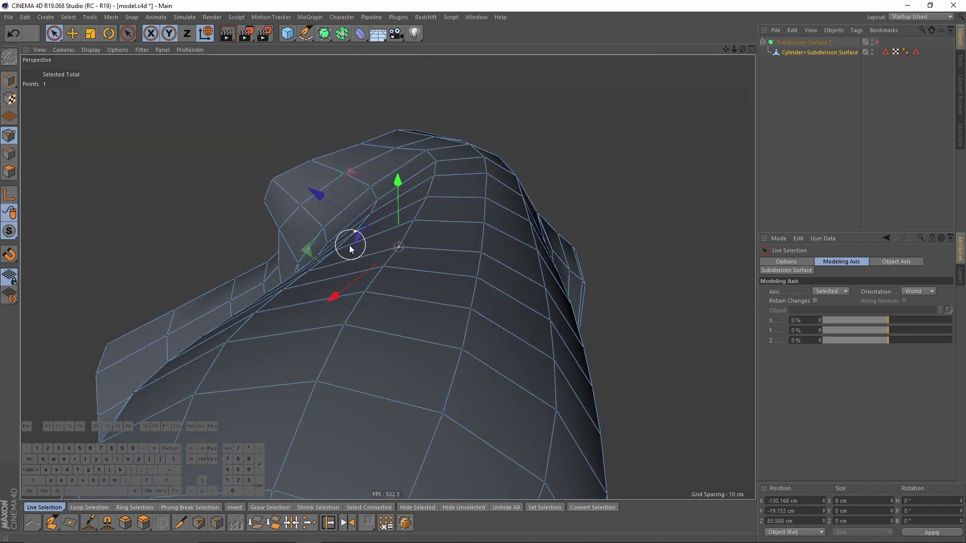
Step: Select all border edges around the raised opening above the grip
key(e)
alt+drag(328, 198, 449, 233)
click(9, 152)
double_click(362, 284)
alt+drag(369, 285, 450, 246)
middle_click(471, 241)
middle_click(274, 146)
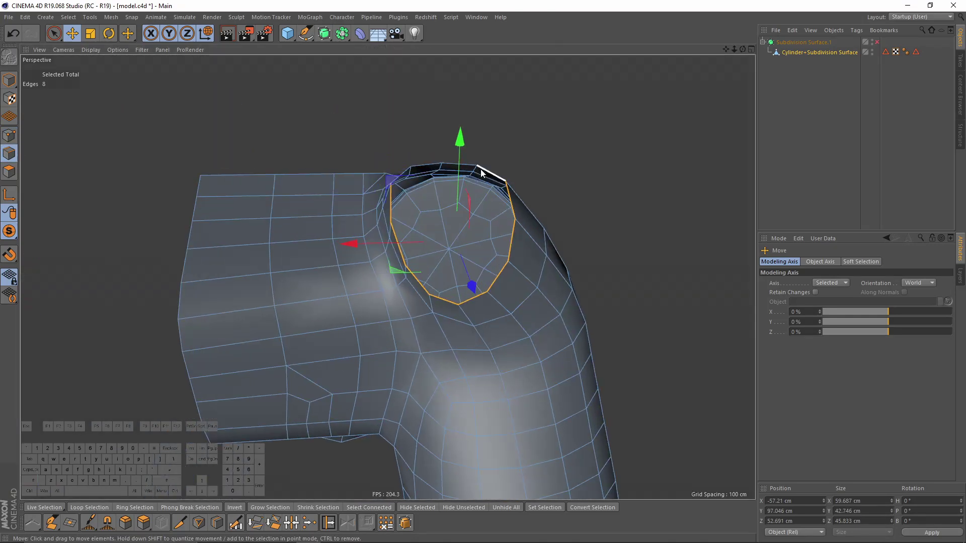
shift+double_click(435, 166)
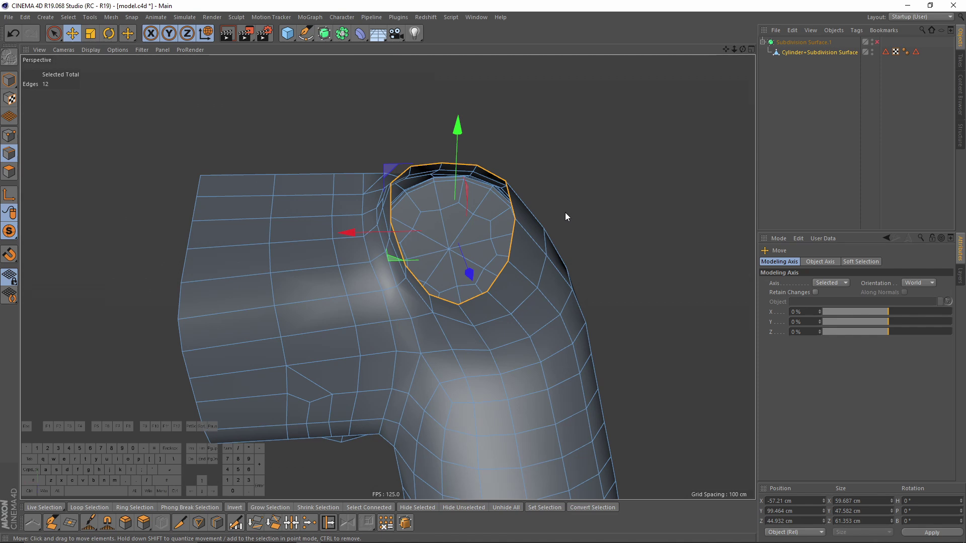
Step: Convert the opening's border edge selection to points and frame the outline over the reference in the Top view
middle_click(565, 212)
middle_click(551, 202)
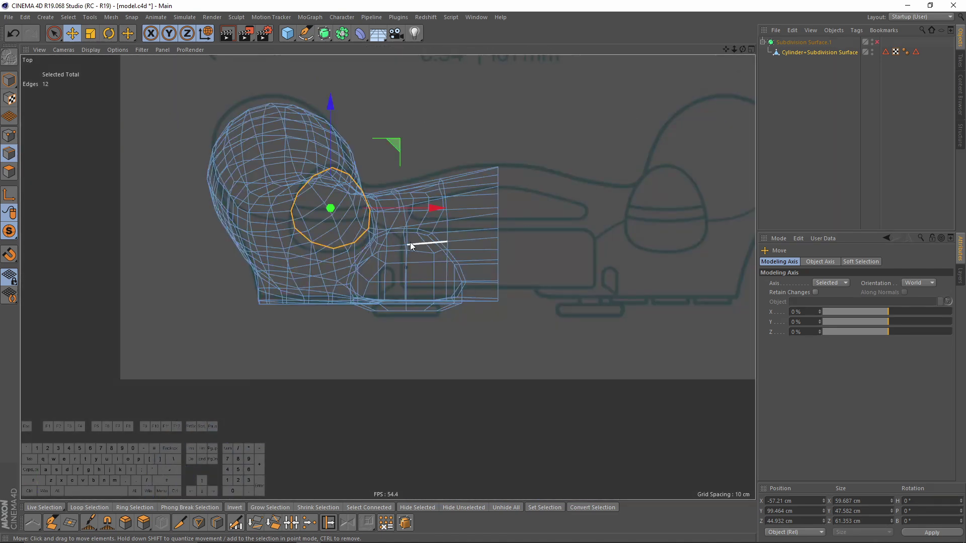
alt+right_drag(402, 240, 346, 158)
alt+middle_drag(325, 195, 335, 254)
alt+right_drag(329, 220, 324, 173)
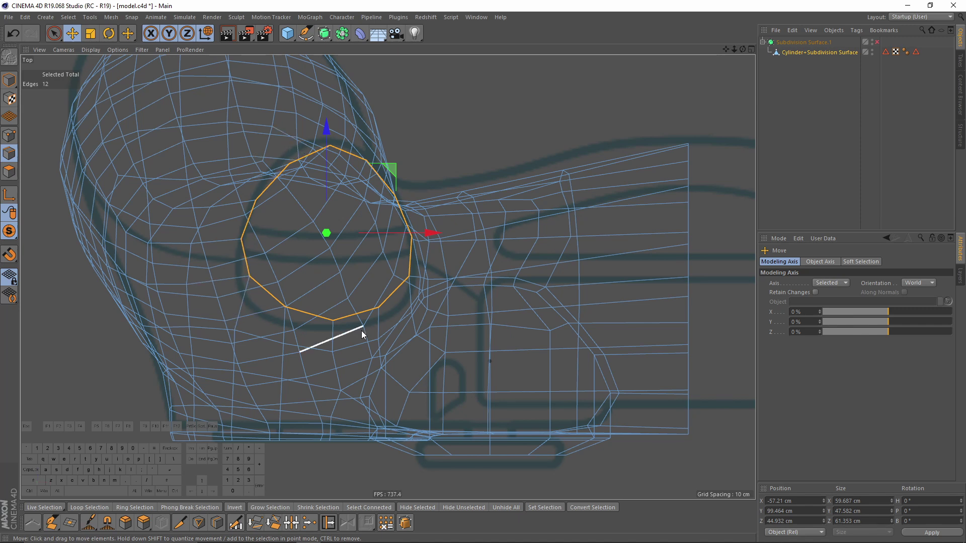
alt+right_drag(273, 202, 307, 198)
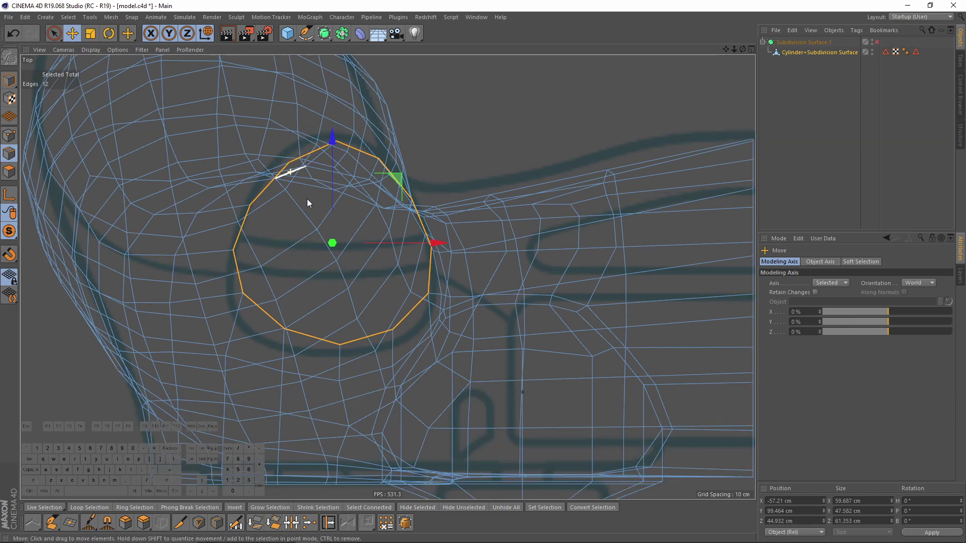
ctrl+click(9, 139)
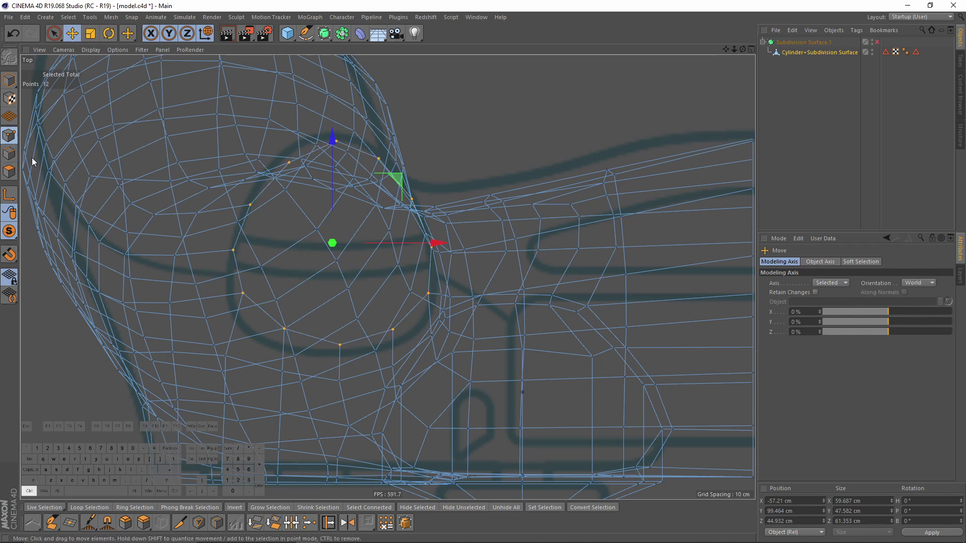
click(10, 153)
alt+middle_drag(48, 151, 119, 143)
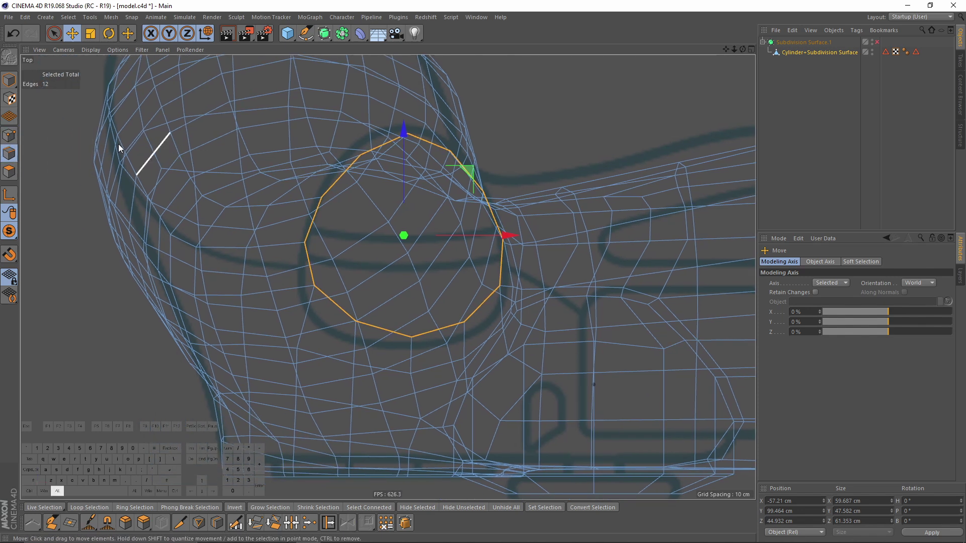
ctrl+click(9, 136)
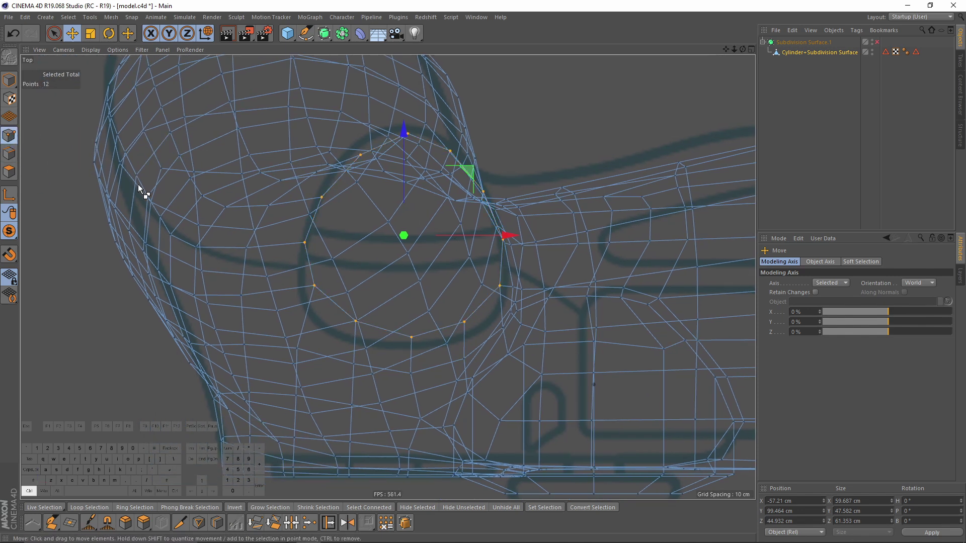
key(9)
scroll(316, 285, up, 1)
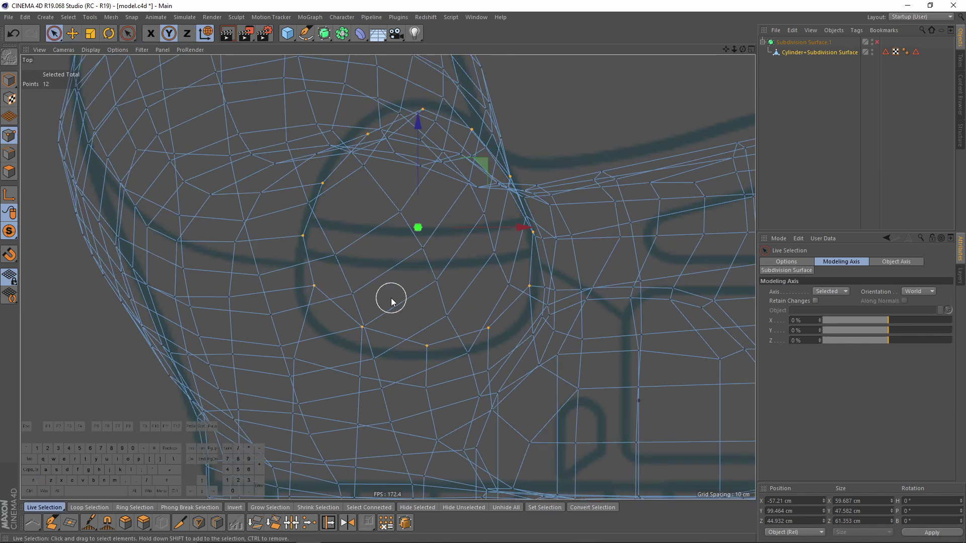
Step: Move two neighbouring border points on the opening's lower grip side onto the reference outline in the Top view
click(325, 282)
drag(382, 224, 368, 247)
scroll(355, 332, up, 2)
key(e)
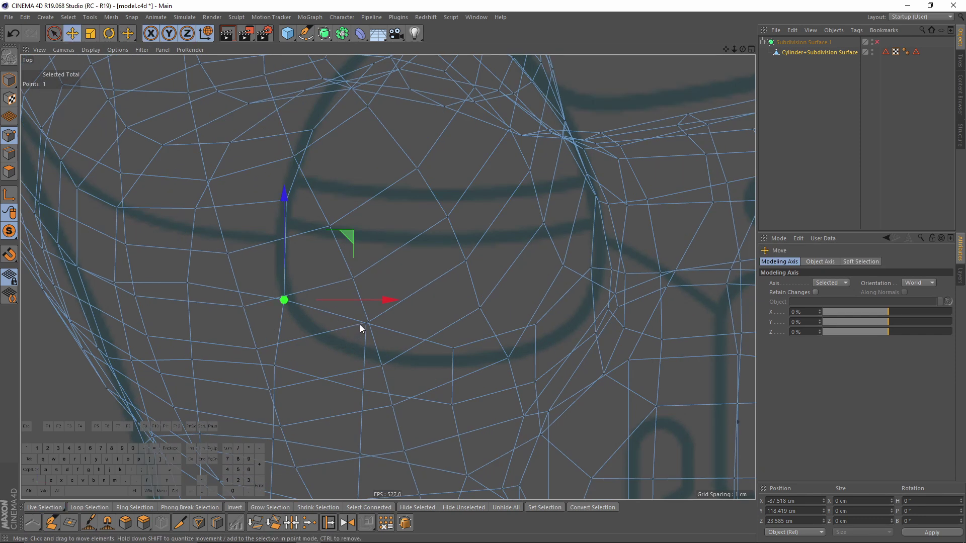
middle_click(327, 314)
middle_click(237, 162)
middle_click(484, 277)
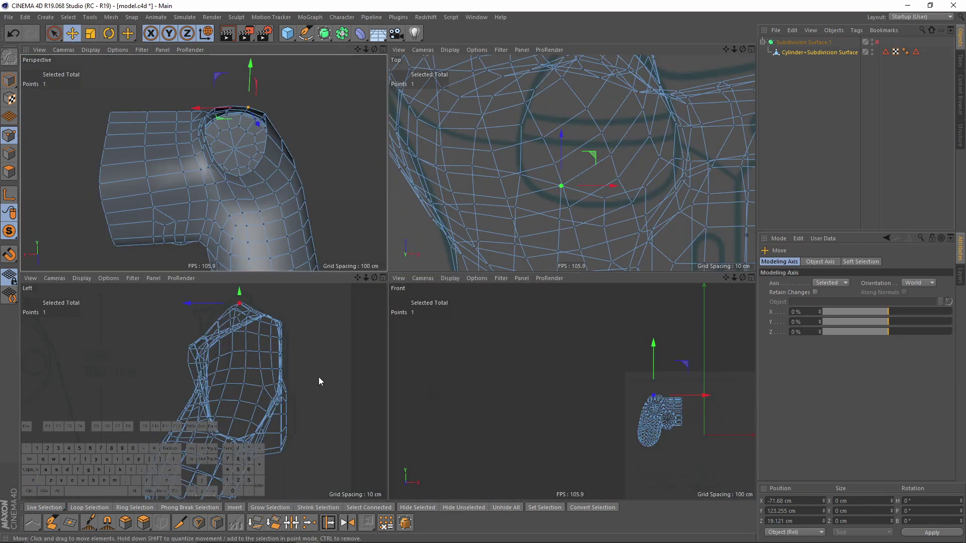
middle_click(501, 225)
drag(433, 258, 396, 282)
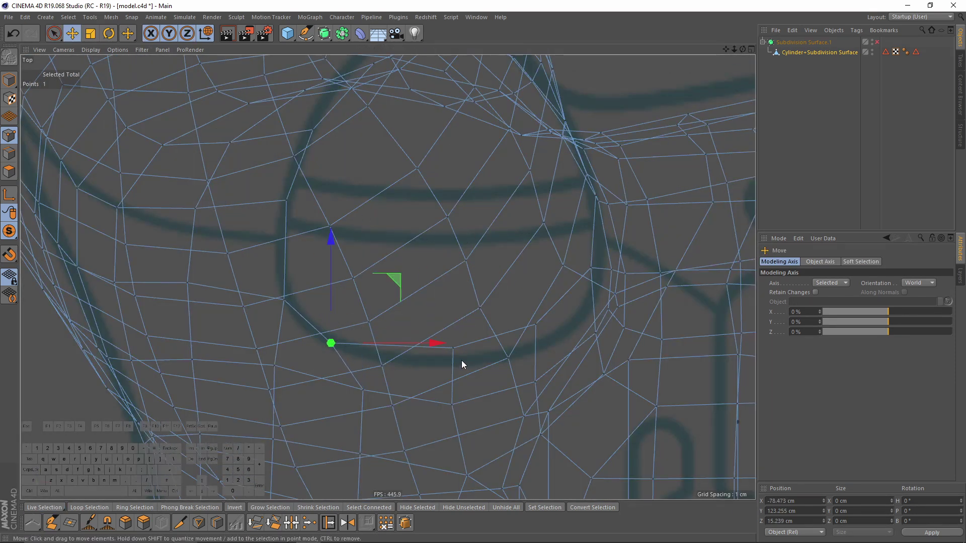
Step: Move the next two border points along the opening's lower curve onto the reference outline
drag(504, 288, 504, 304)
click(535, 326)
drag(599, 264, 654, 210)
click(11, 154)
alt+middle_drag(650, 226, 657, 339)
Step: Select the two border points at the opening's opposite end and move them outward along Z toward the reference outline
click(8, 138)
click(366, 137)
shift+click(511, 141)
key(F1)
alt+drag(300, 178, 421, 227)
drag(432, 180, 436, 182)
key(F5)
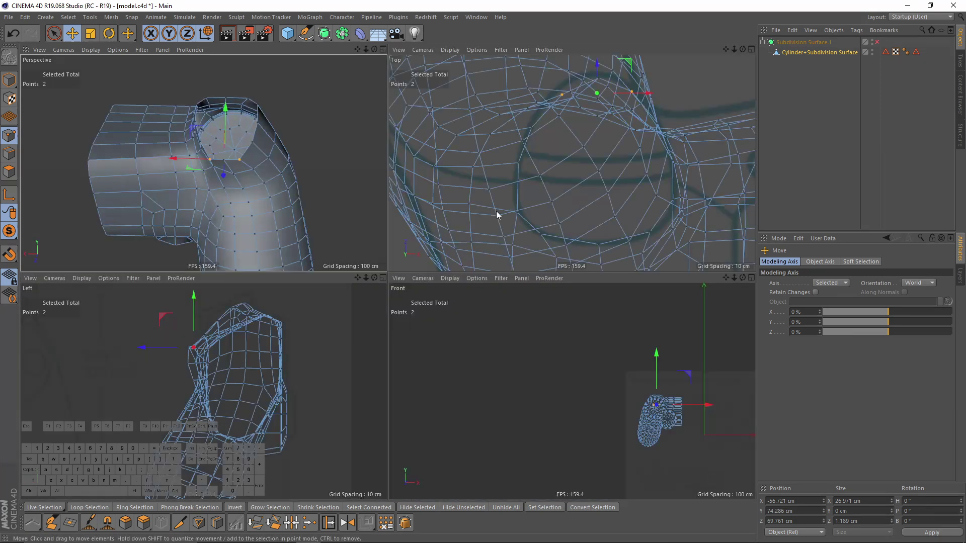
drag(597, 68, 599, 64)
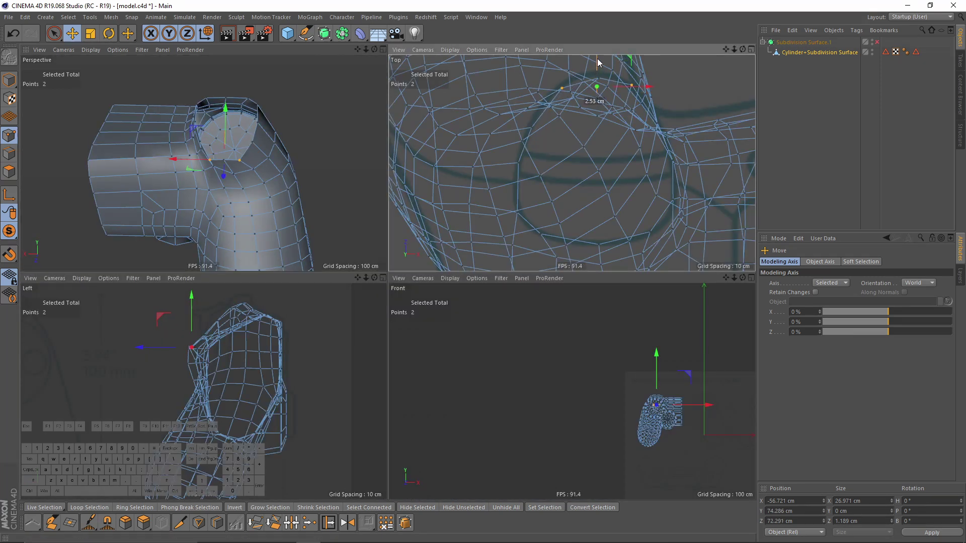
Step: Move the middle border point at the opening's end outward onto the reference outline and lower it slightly
click(224, 161)
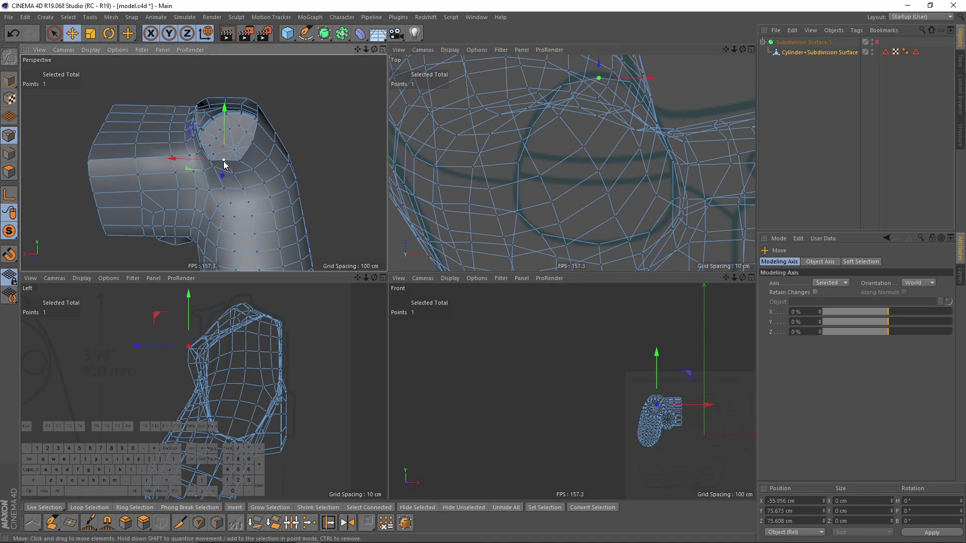
drag(599, 67, 598, 60)
middle_click(203, 197)
alt+drag(352, 237, 413, 251)
alt+drag(476, 272, 423, 304)
drag(433, 146, 442, 177)
alt+drag(654, 171, 155, 166)
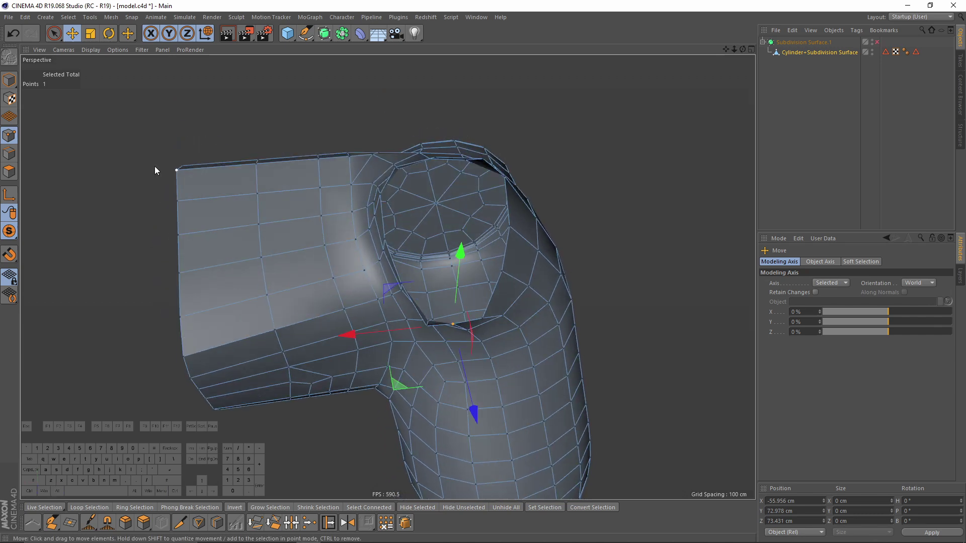
Step: Extrude the opening's 12 border edges inward by about 4.4 cm, followed by a second extrusion of about 18.7 cm down into the body
click(9, 154)
alt+drag(433, 232, 477, 203)
right_click(477, 204)
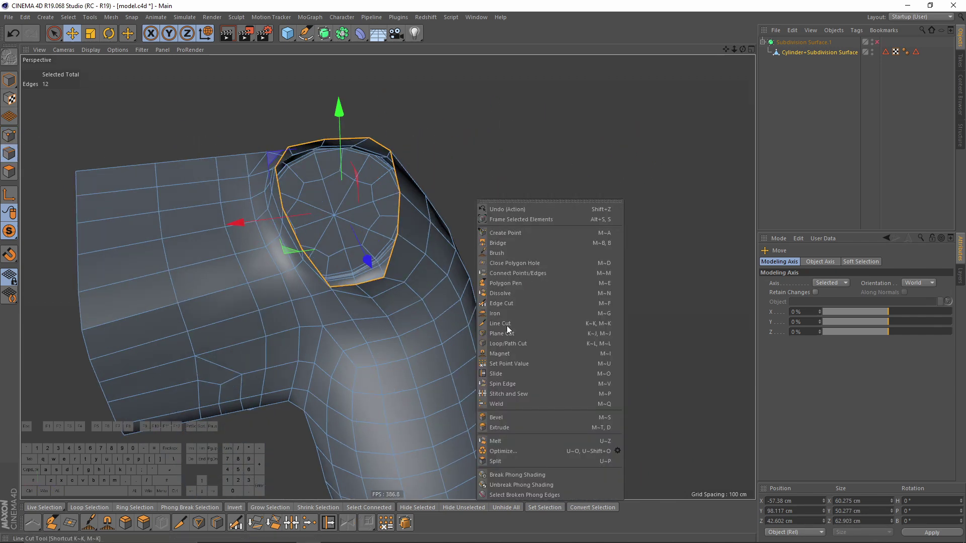
click(513, 427)
drag(504, 305, 531, 305)
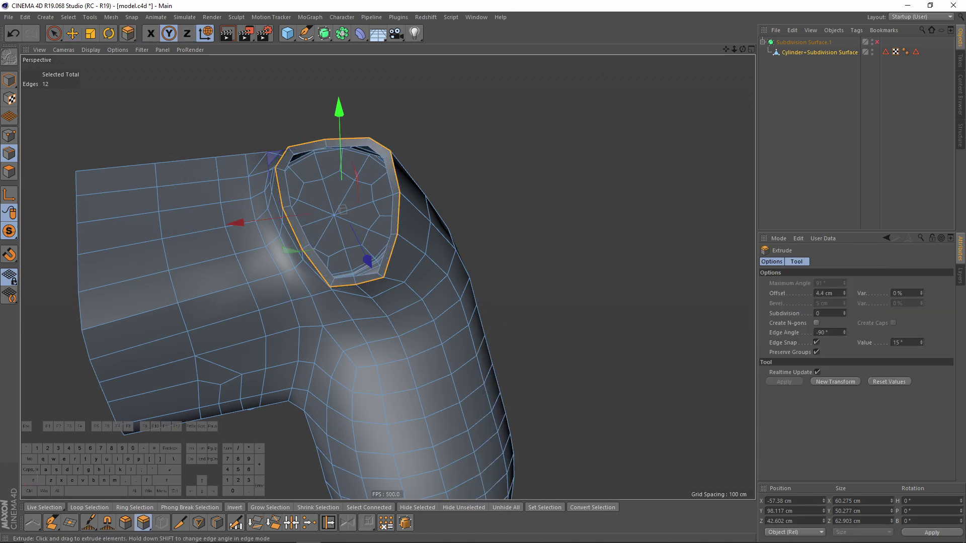
drag(388, 222, 286, 140)
scroll(388, 222, up, 2)
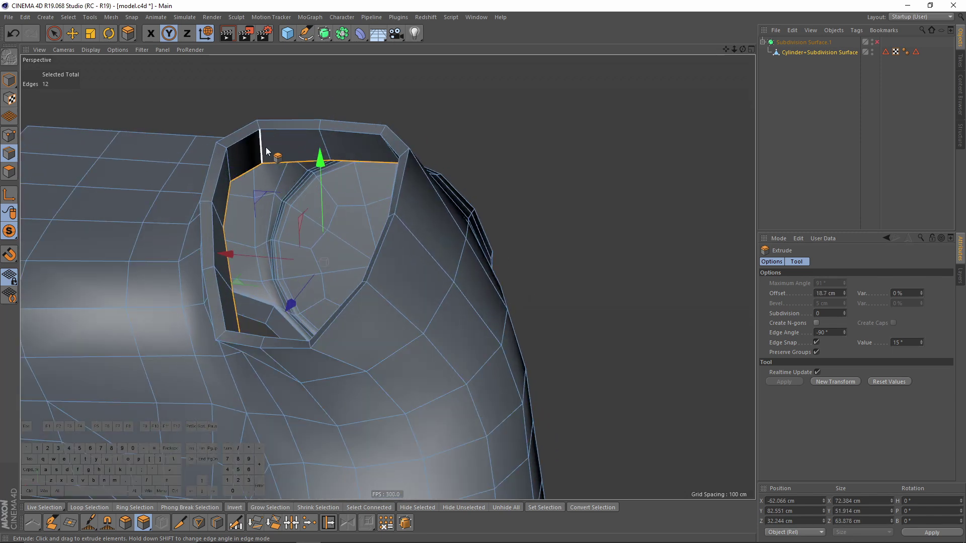
Step: Add a loop cut around the opening's inner wall close to the rim, at about 12.16 % offset
right_click(267, 147)
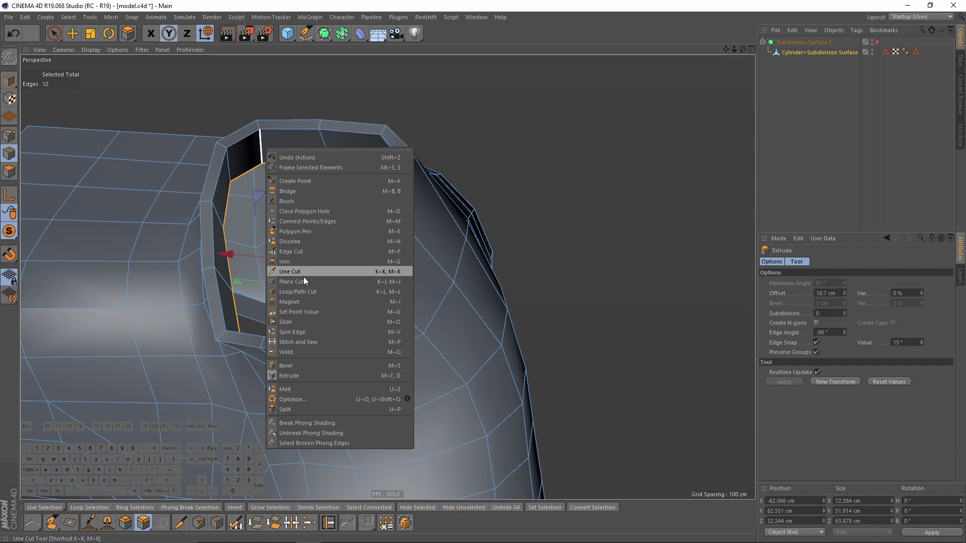
click(303, 281)
scroll(276, 196, up, 3)
right_click(328, 124)
click(367, 269)
click(341, 117)
scroll(346, 159, down, 5)
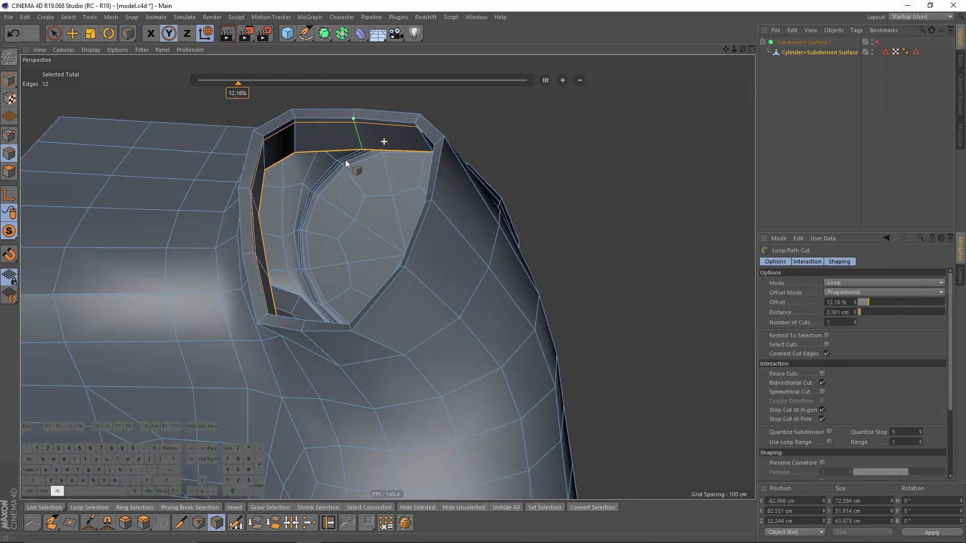
Step: Edge-slide the opening's outer rim loop by about -9.159 % and preview the model with subdivision turned on
alt+drag(345, 159, 430, 207)
key(e)
alt+drag(404, 135, 491, 193)
shift+click(429, 177)
alt+middle_drag(453, 151, 414, 194)
alt+right_drag(410, 153, 468, 236)
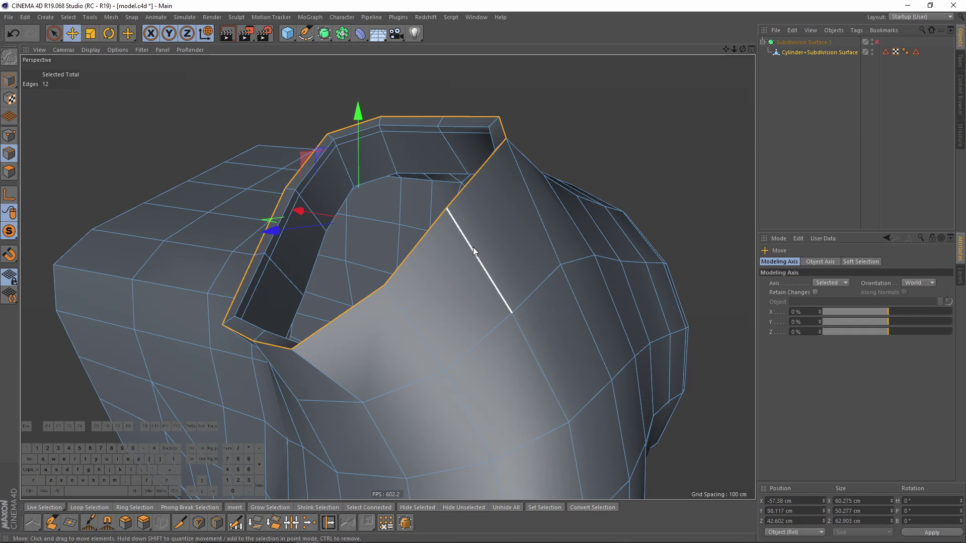
right_click(473, 245)
click(498, 416)
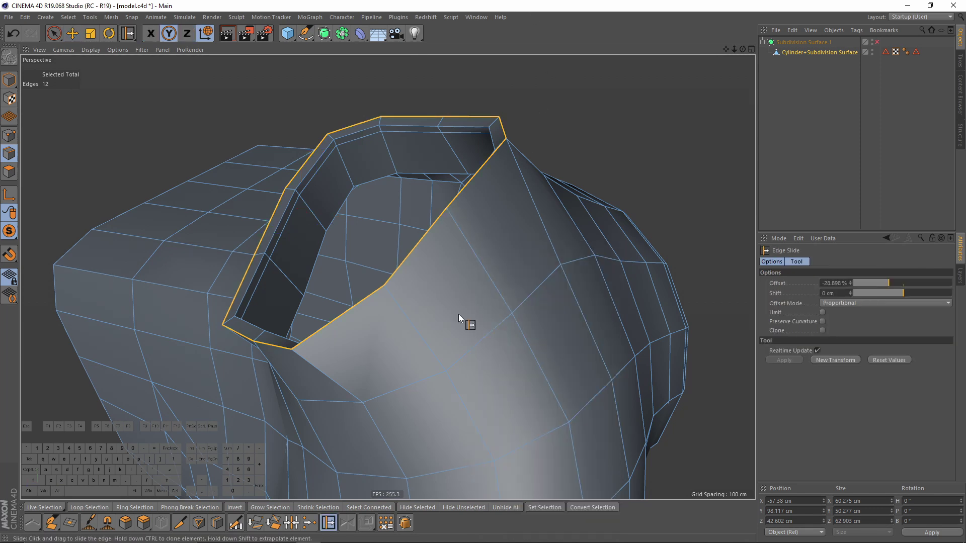
key(ctrl+z)
drag(281, 346, 288, 355)
key(q)
click(800, 103)
scroll(604, 186, down, 3)
alt+drag(471, 214, 494, 266)
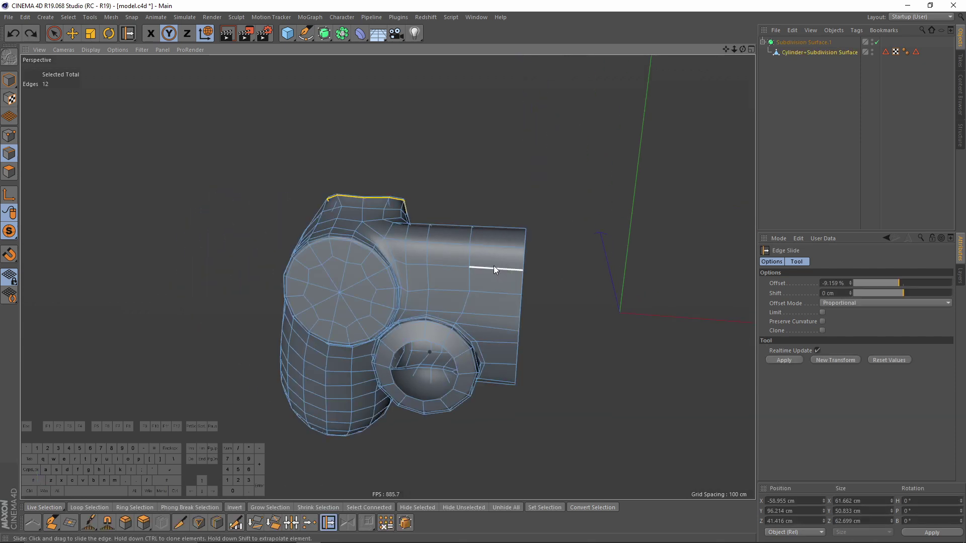
Step: Turn subdivision off, select the border loop at the block's open end and flatten it with an X size of 0
key(q)
key(e)
alt+drag(523, 197, 509, 270)
double_click(413, 209)
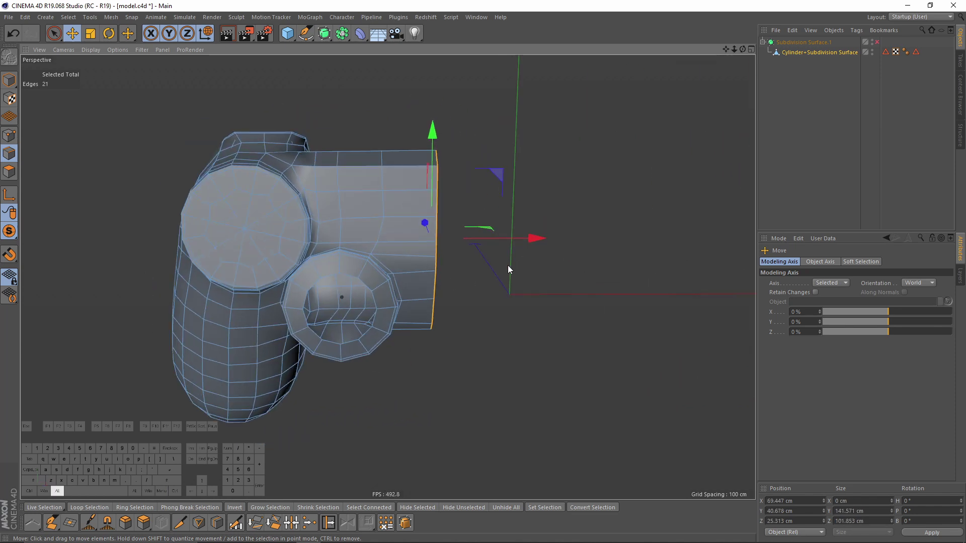
alt+drag(614, 408, 684, 394)
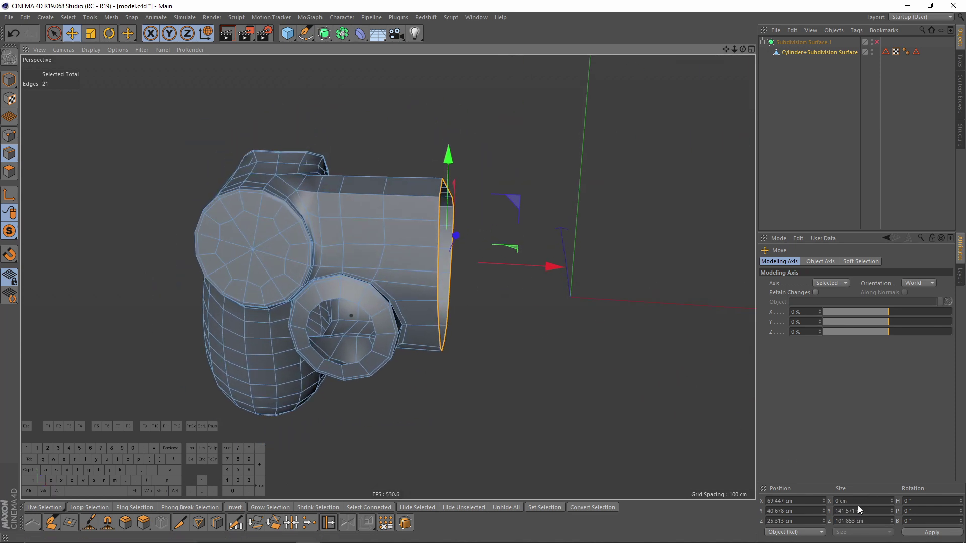
key(Return)
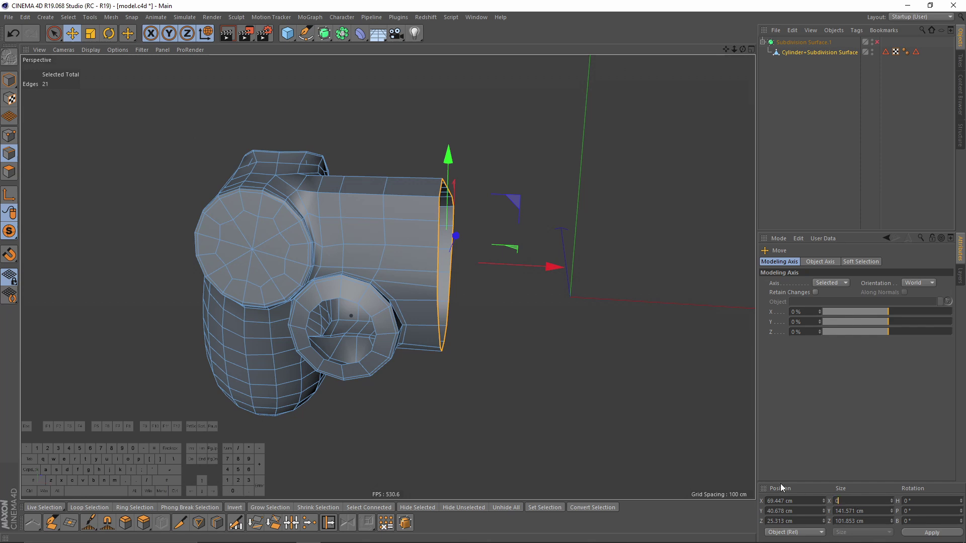
alt+drag(523, 260, 408, 264)
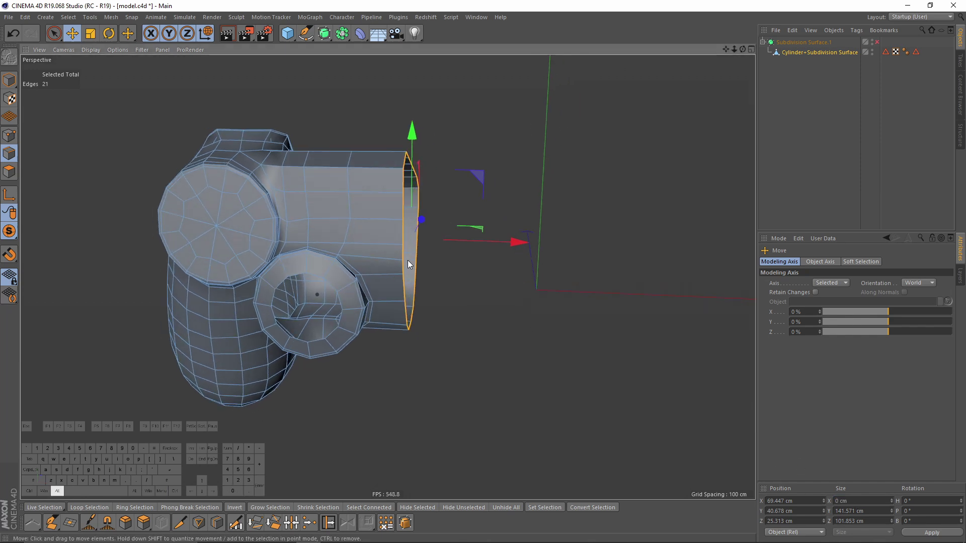
alt+middle_drag(142, 111, 217, 104)
Step: Snap the object's axis onto the block's open end in model mode, using axis modification and snapping
click(10, 84)
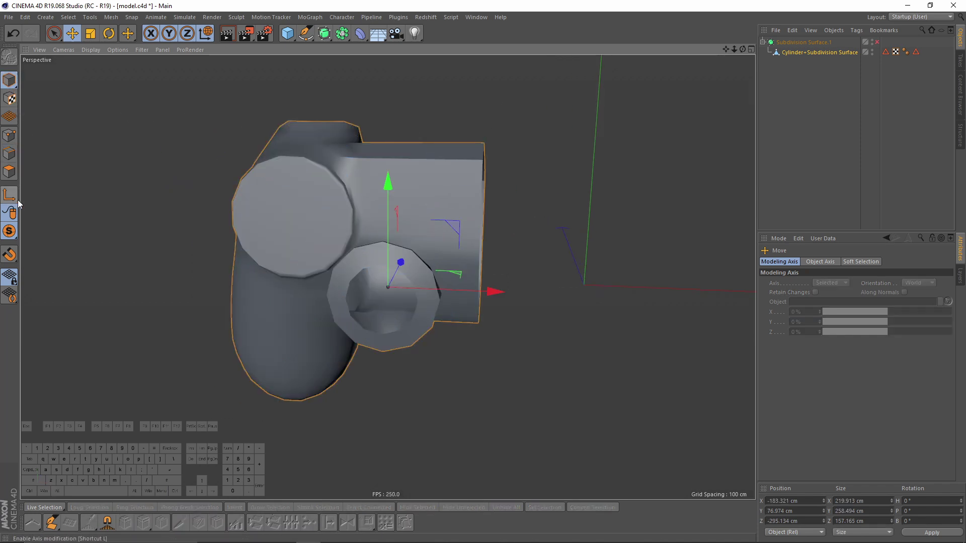
click(9, 255)
click(47, 193)
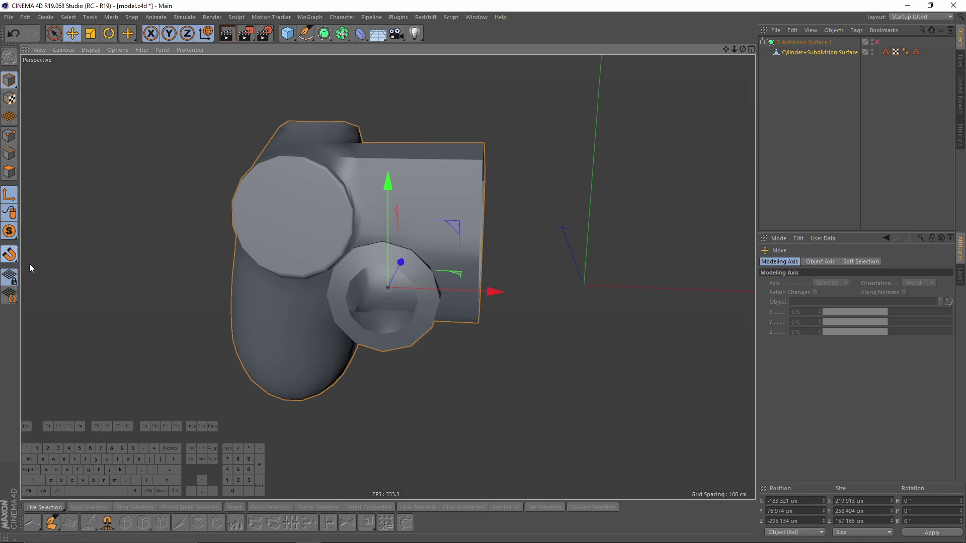
middle_click(393, 316)
middle_click(533, 405)
scroll(469, 263, up, 5)
drag(352, 209, 436, 144)
alt+right_drag(395, 190, 409, 188)
middle_click(410, 188)
middle_click(227, 183)
click(9, 195)
middle_click(302, 227)
Step: Mirror the half controller by placing it under a Symmetry object, and check the mirrored body and its centre seam
alt+right_drag(643, 313, 618, 352)
middle_click(617, 352)
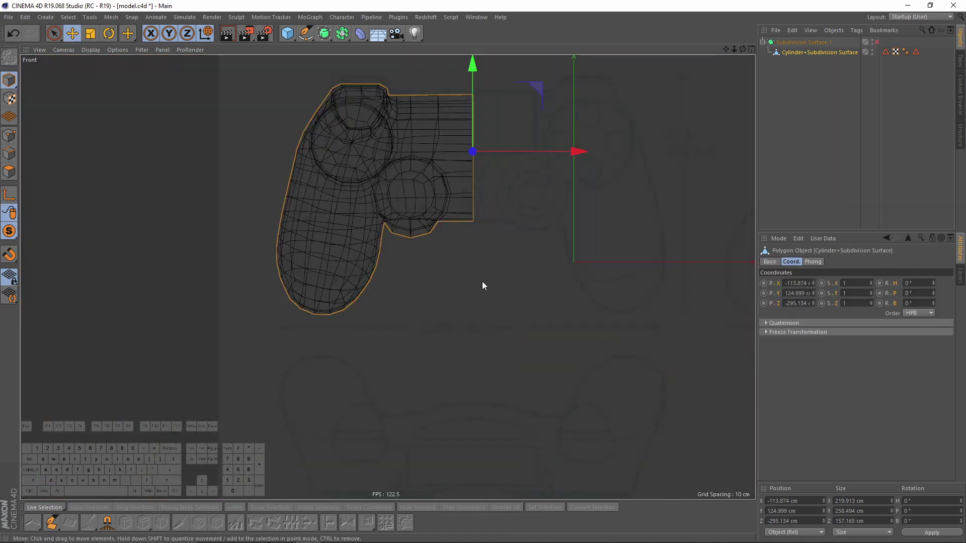
click(342, 34)
alt+click(483, 66)
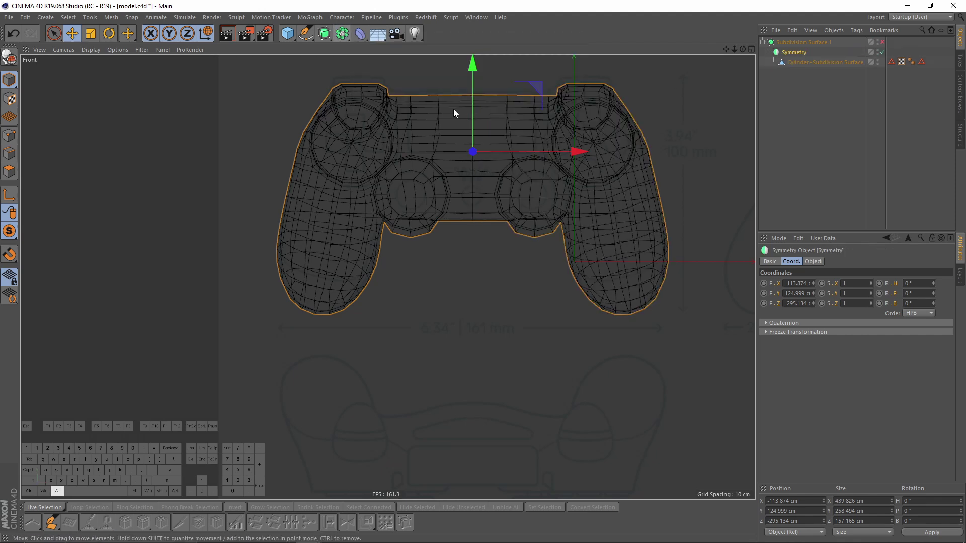
middle_click(535, 161)
middle_click(339, 198)
mouse_move(340, 199)
alt+mouse_down()
mouse_move(474, 221)
mouse_move(593, 202)
alt+mouse_up()
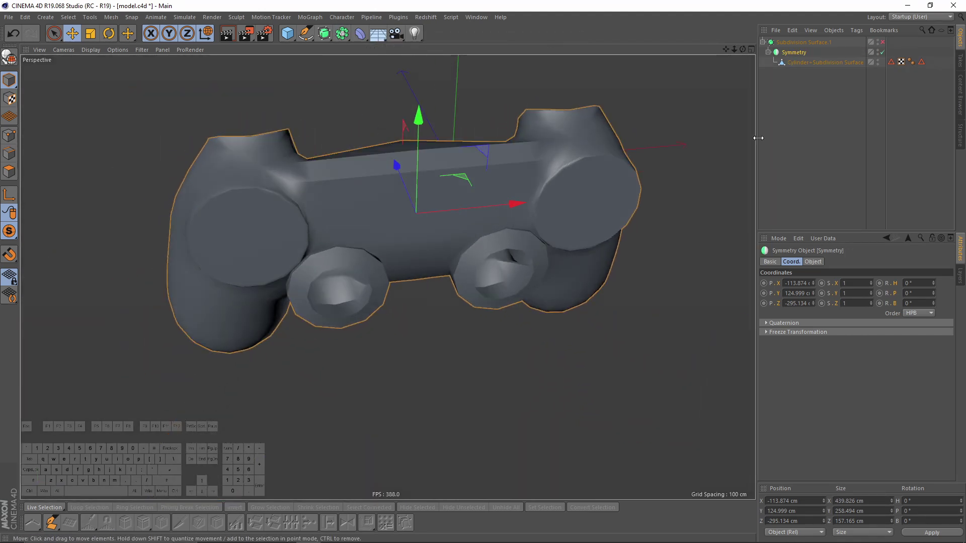
key(q)
click(792, 133)
alt+drag(629, 128, 540, 313)
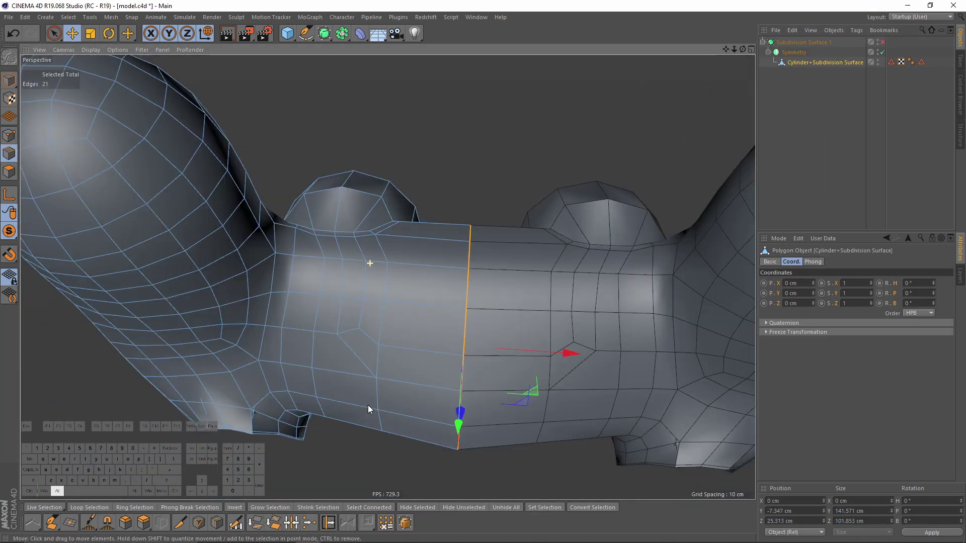
Step: Slide edges on the controller's middle block by about -61.58 % with Edge Slide
alt+drag(368, 409, 320, 270)
key(m)
key(o)
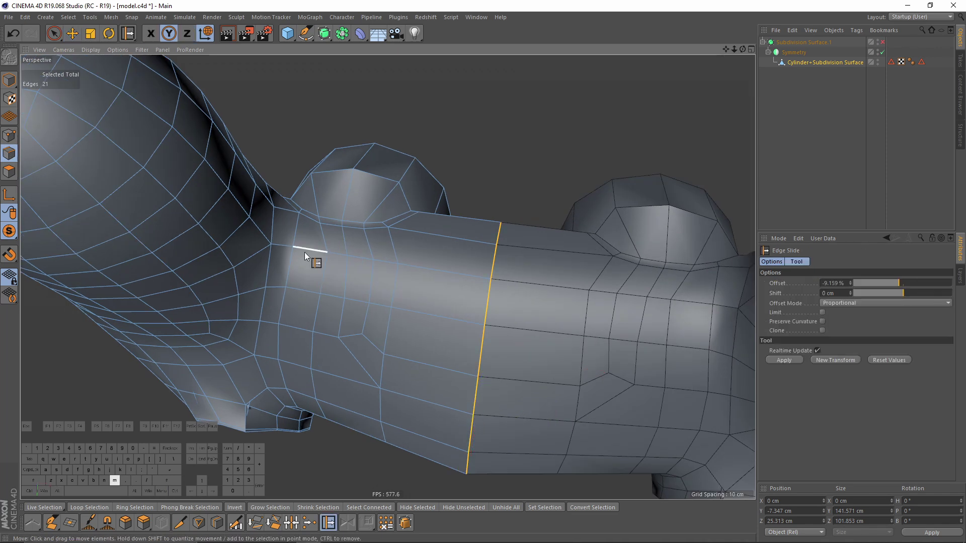
ctrl+shift+click(466, 275)
alt+drag(465, 276, 425, 327)
alt+drag(425, 327, 395, 265)
Step: Turn subdivision on and examine the smoothed controller in Gouraud shading without lines
mouse_move(526, 245)
alt+mouse_down()
mouse_move(521, 319)
mouse_move(543, 282)
mouse_move(520, 286)
mouse_move(522, 340)
alt+mouse_up()
key(q)
click(833, 198)
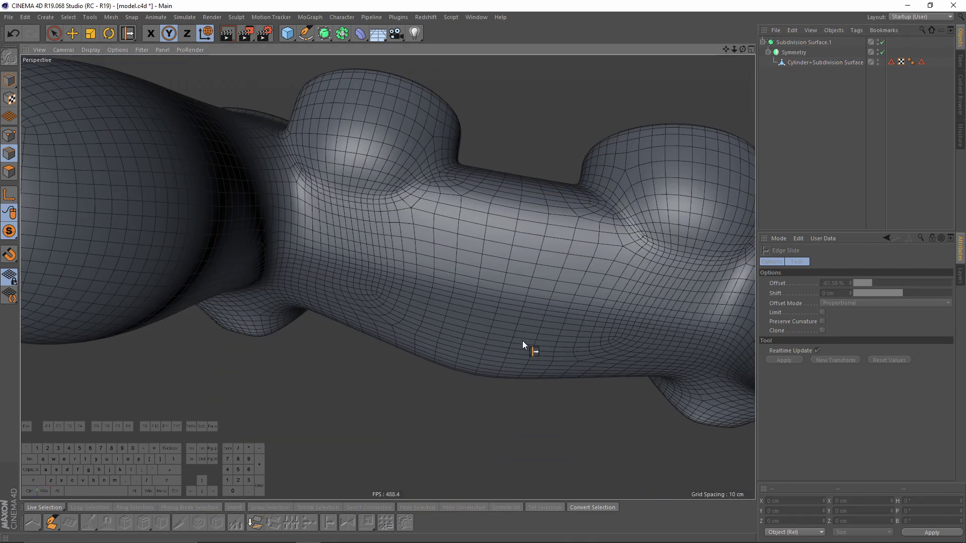
scroll(524, 339, down, 3)
key(n)
key(a)
mouse_move(524, 302)
alt+mouse_down()
mouse_move(518, 250)
mouse_move(500, 258)
alt+mouse_up()
alt+scroll(450, 254, down, 4)
alt+drag(399, 249, 391, 285)
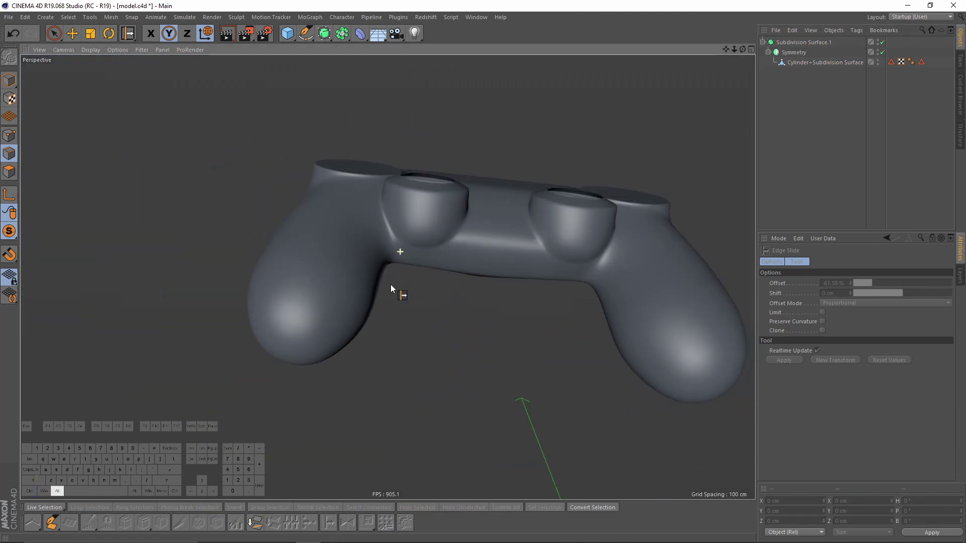
alt+scroll(442, 214, up, 5)
Step: Set the Perspective display to Isoparms with Gouraud Shading (Lines) and view the thumbsticks from the front
click(91, 49)
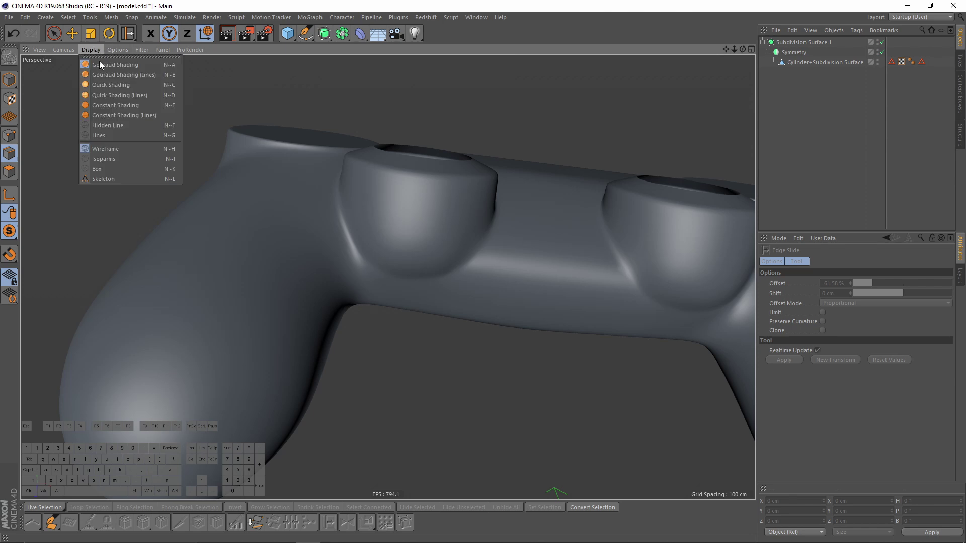
click(113, 160)
alt+drag(357, 210, 369, 289)
scroll(369, 290, down, 3)
key(n)
key(b)
mouse_move(444, 235)
alt+mouse_down()
mouse_move(354, 375)
mouse_move(429, 195)
alt+mouse_up()
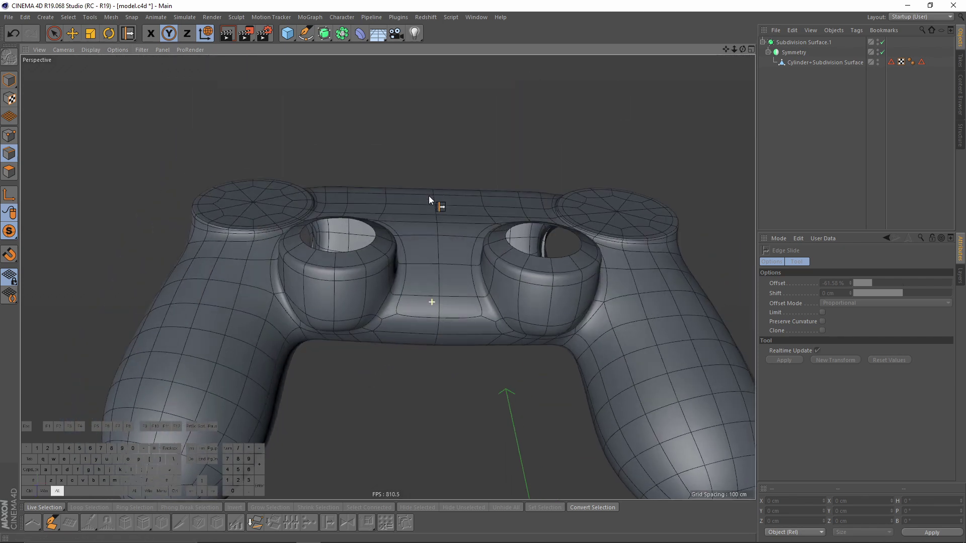
Step: Turn subdivision off, select the block point beside the thumbstick's base in point mode and activate Weld on it
click(805, 65)
key(q)
alt+drag(389, 276, 419, 217)
alt+right_drag(420, 218, 451, 248)
alt+drag(451, 249, 449, 231)
key(q)
click(9, 135)
key(space)
key(q)
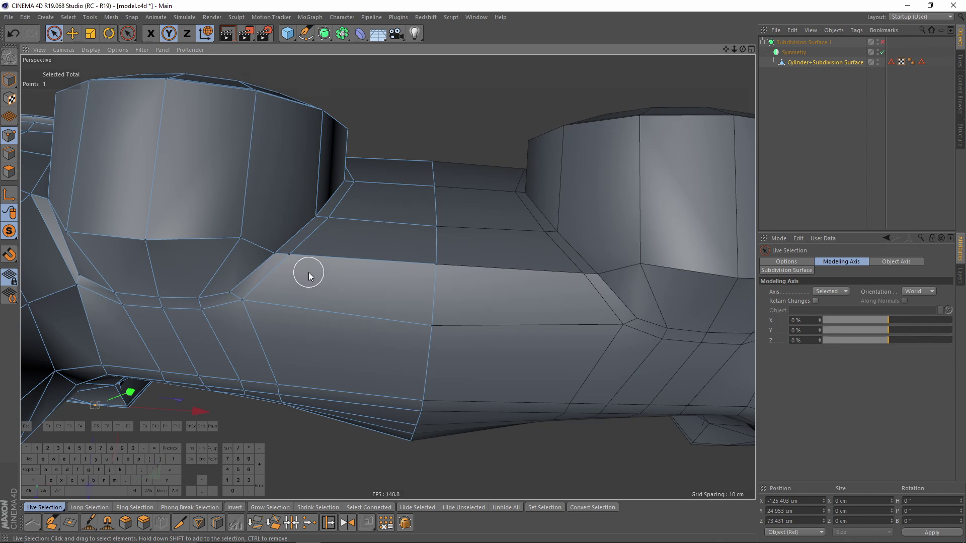
scroll(301, 264, up, 8)
click(286, 250)
key(m)
key(q)
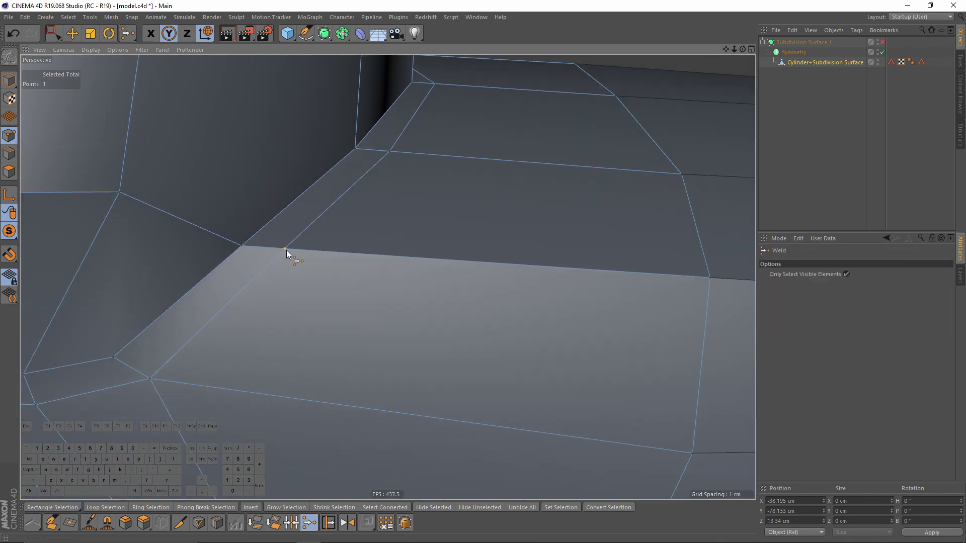
Step: Turn subdivision back on and inspect the smoothed grips and thumbsticks in plain shading
scroll(286, 250, down, 3)
click(839, 194)
key(q)
scroll(382, 264, down, 8)
alt+drag(382, 263, 497, 278)
key(e)
alt+drag(449, 276, 490, 259)
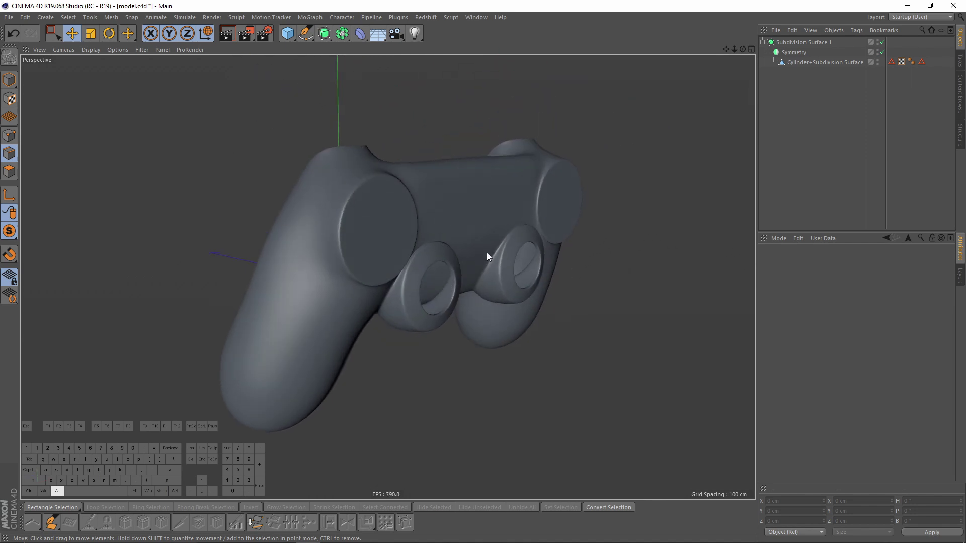
Step: Display the Front view as lines and hide the Symmetry object to examine the reference drawing
middle_click(502, 226)
middle_click(551, 355)
key(n)
key(g)
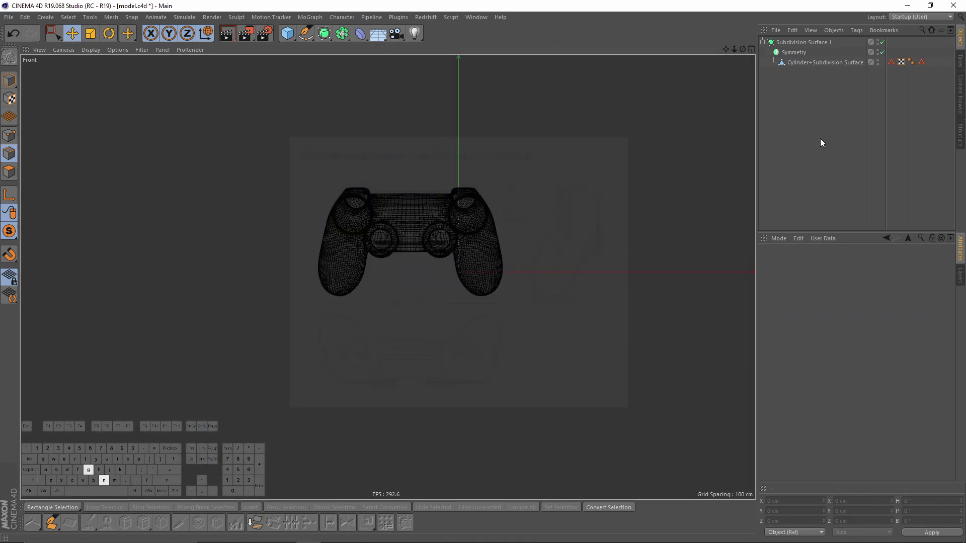
click(878, 49)
scroll(437, 216, up, 5)
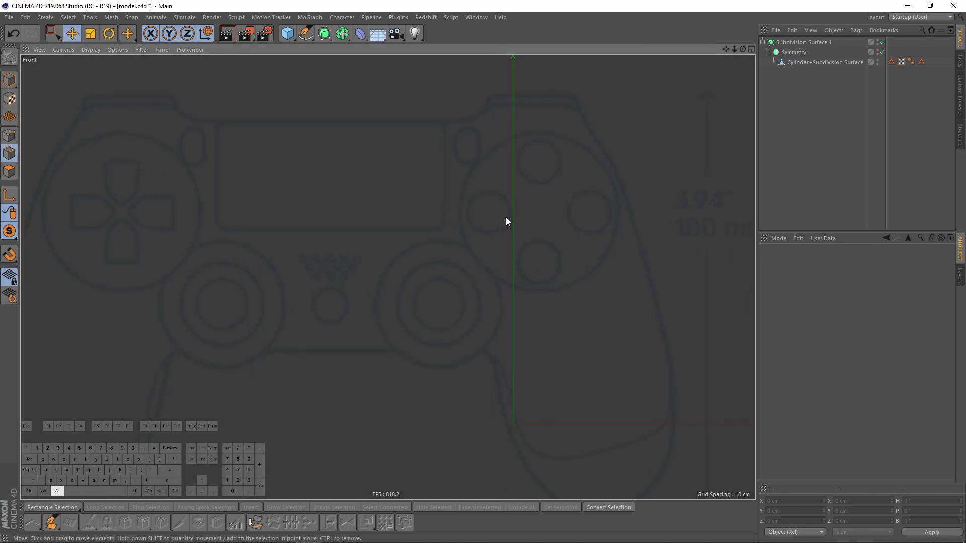
middle_click(435, 230)
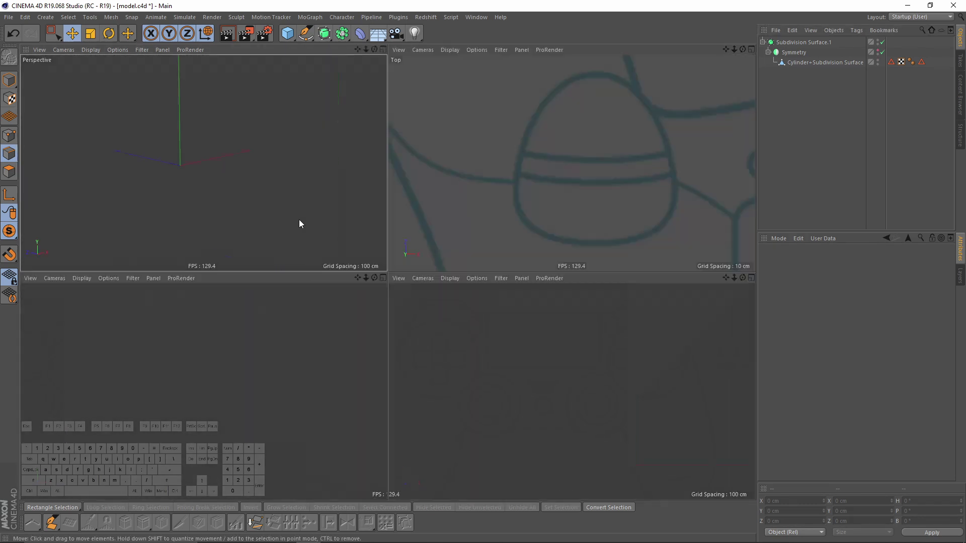
scroll(352, 216, down, 4)
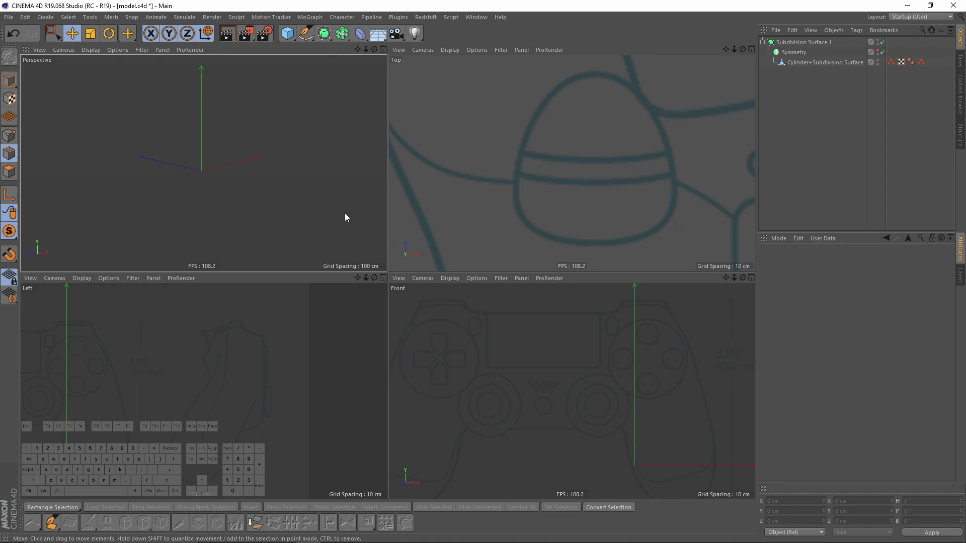
middle_click(327, 217)
Step: Show the controller again and examine it from all sides, both unsmoothed and with subdivision on
scroll(327, 212, down, 1)
click(789, 62)
click(883, 42)
alt+drag(520, 222, 384, 172)
alt+right_drag(397, 204, 466, 210)
alt+drag(484, 218, 496, 96)
alt+right_drag(452, 263, 495, 257)
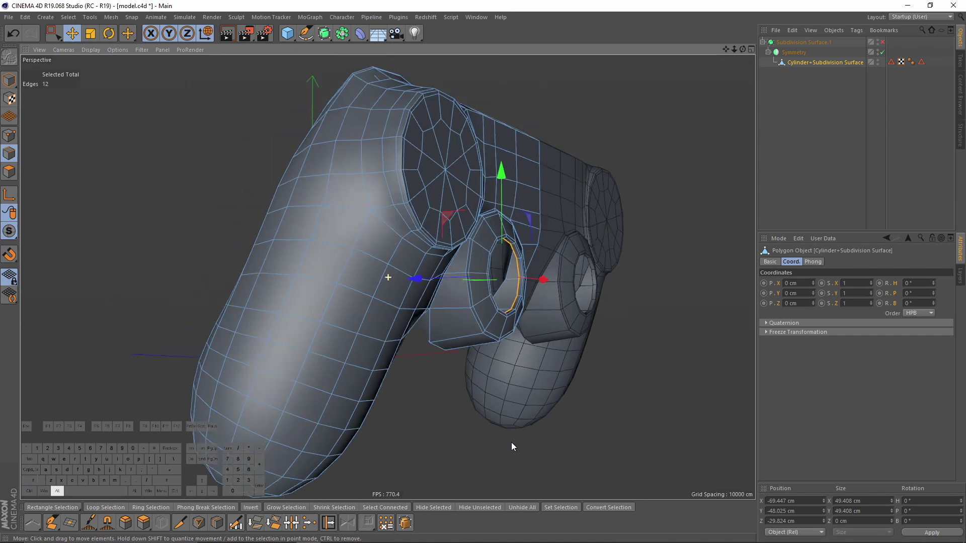
key(q)
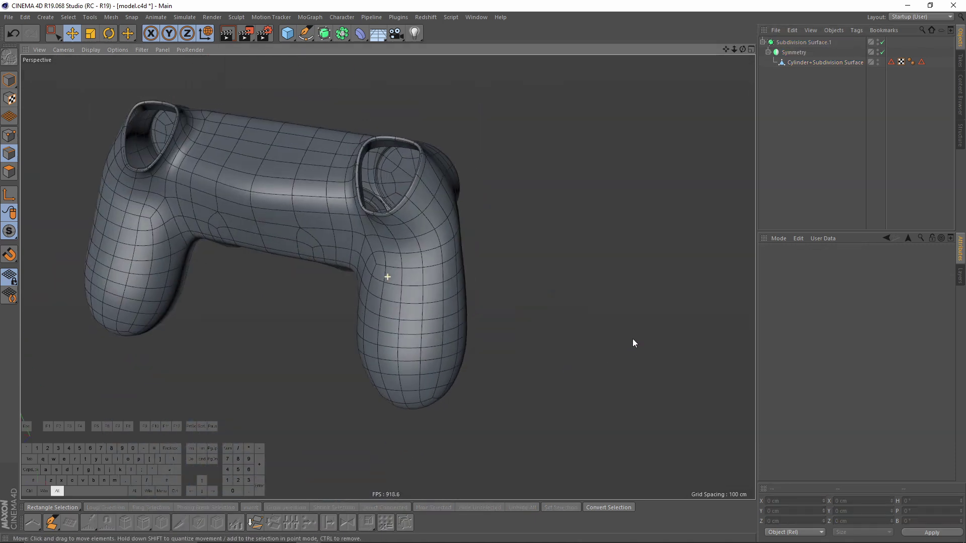
click(535, 272)
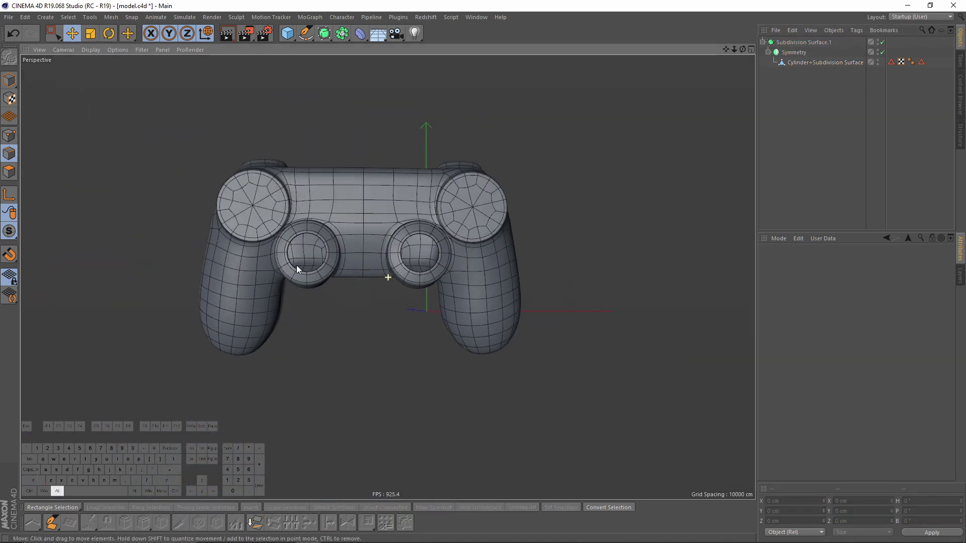